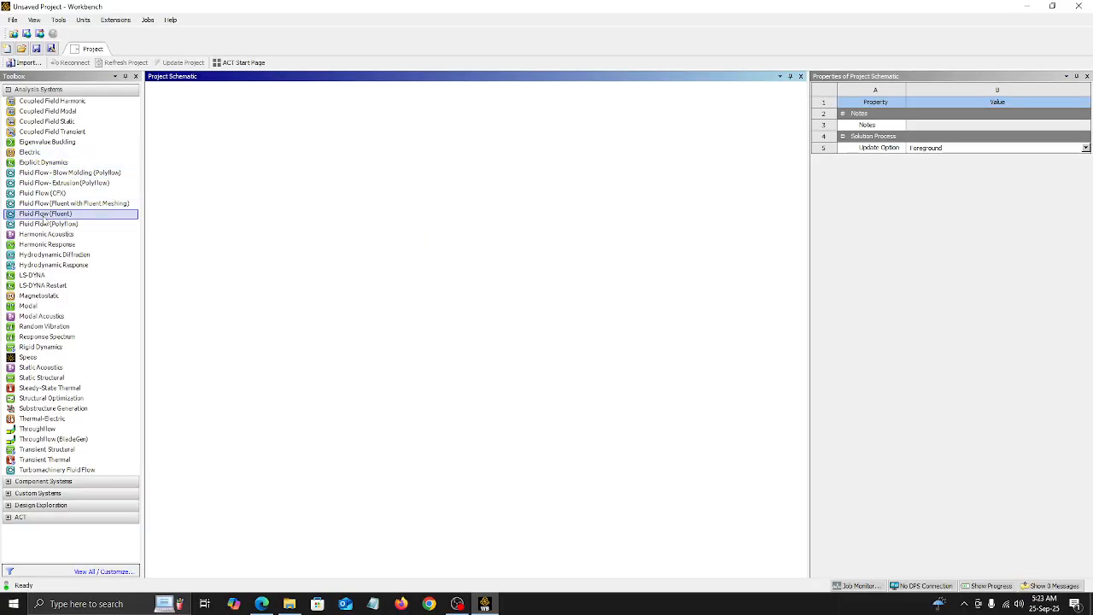
# Step: Add a Fluid Flow (Fluent) analysis system to the project and start a new DesignModeler geometry for it
pyautogui.doubleClick(44, 212)
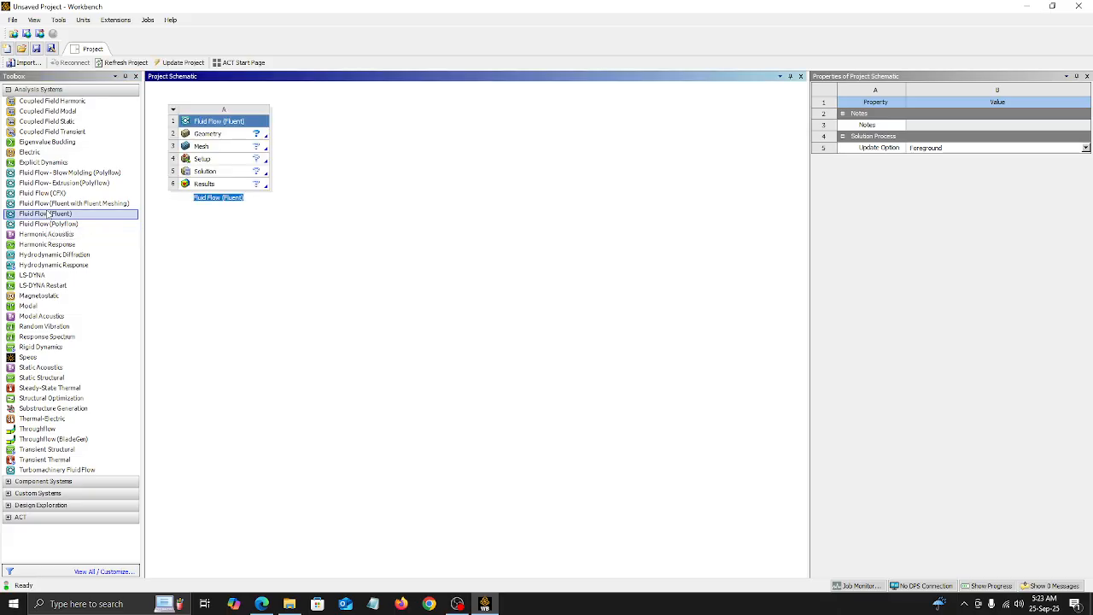
pyautogui.click(206, 137)
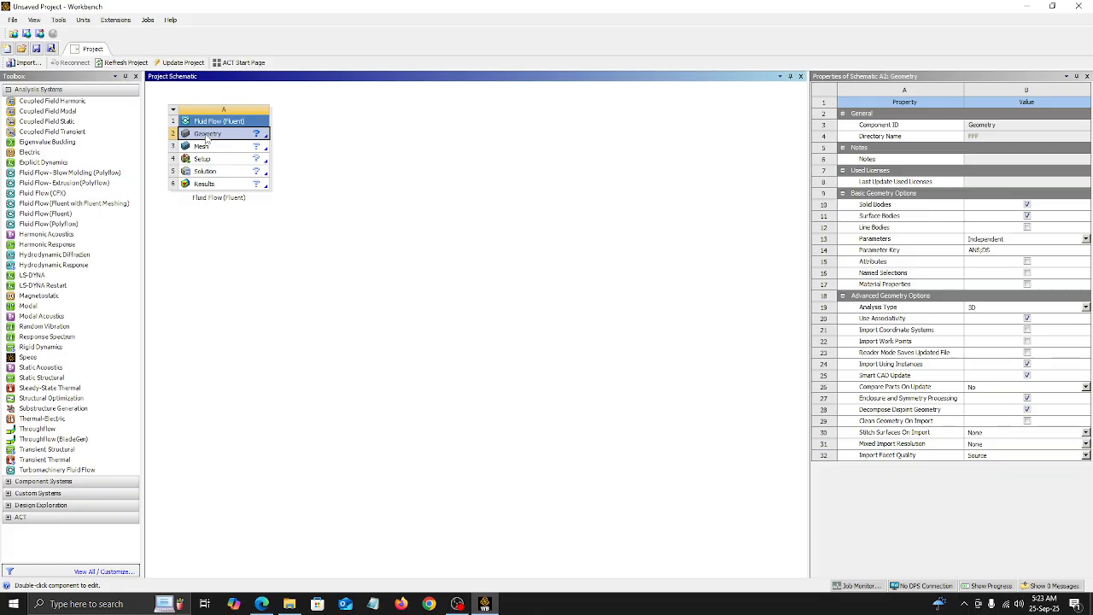
pyautogui.rightClick(207, 139)
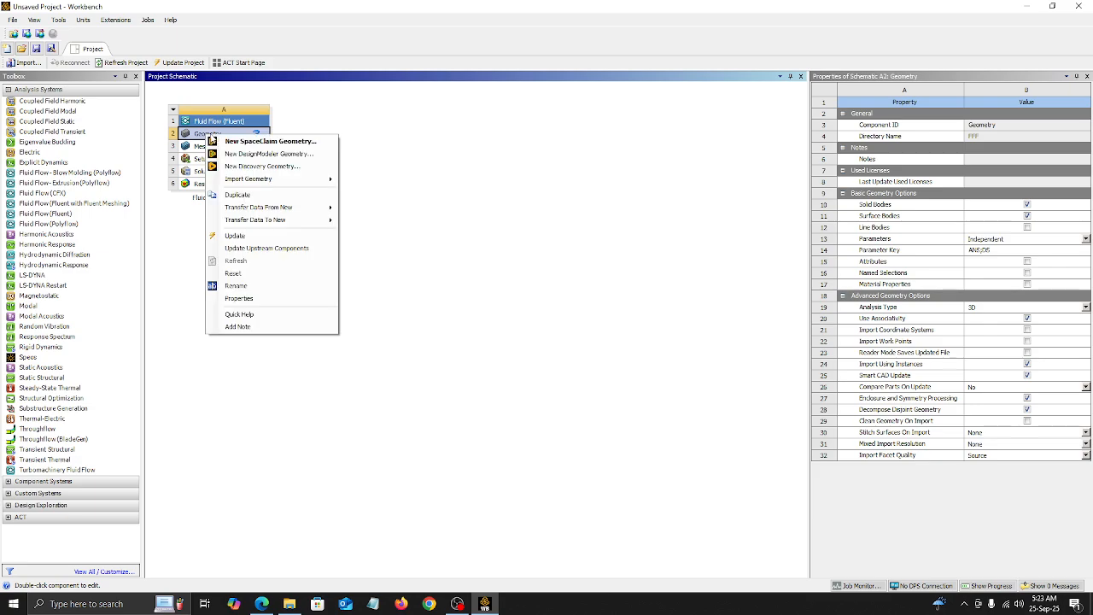
pyautogui.click(254, 155)
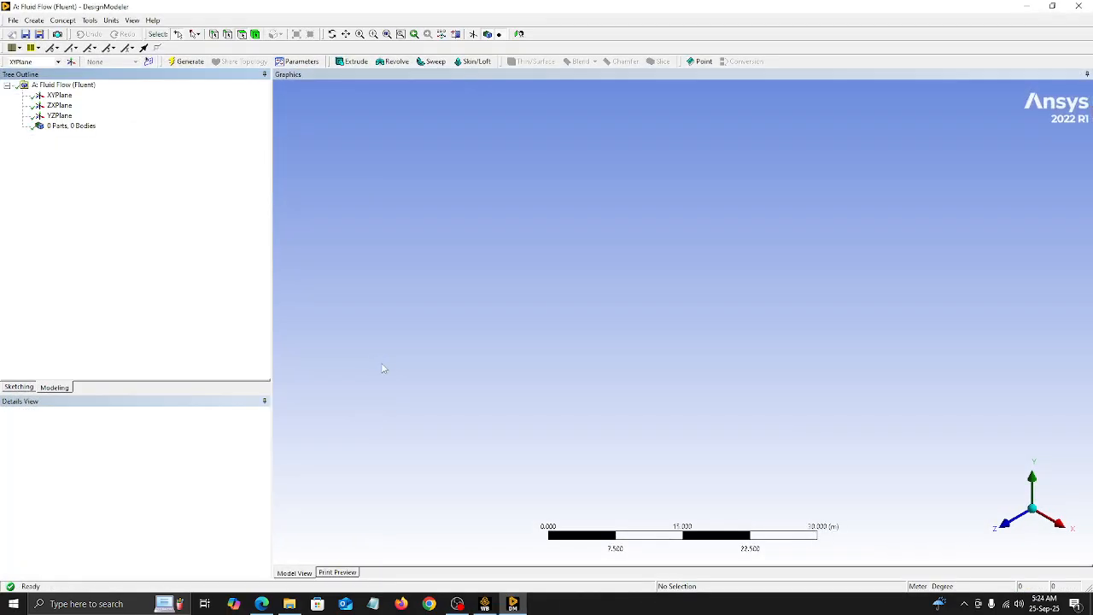
# Step: Select the XY plane, view it face-on and enter sketching mode on it
pyautogui.click(65, 95)
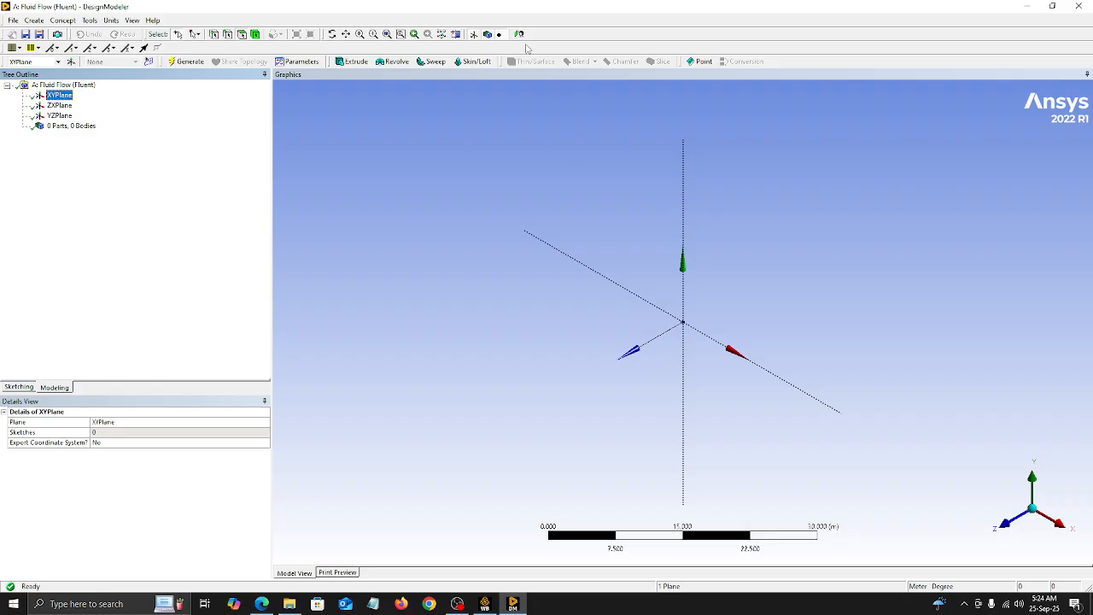
pyautogui.click(520, 35)
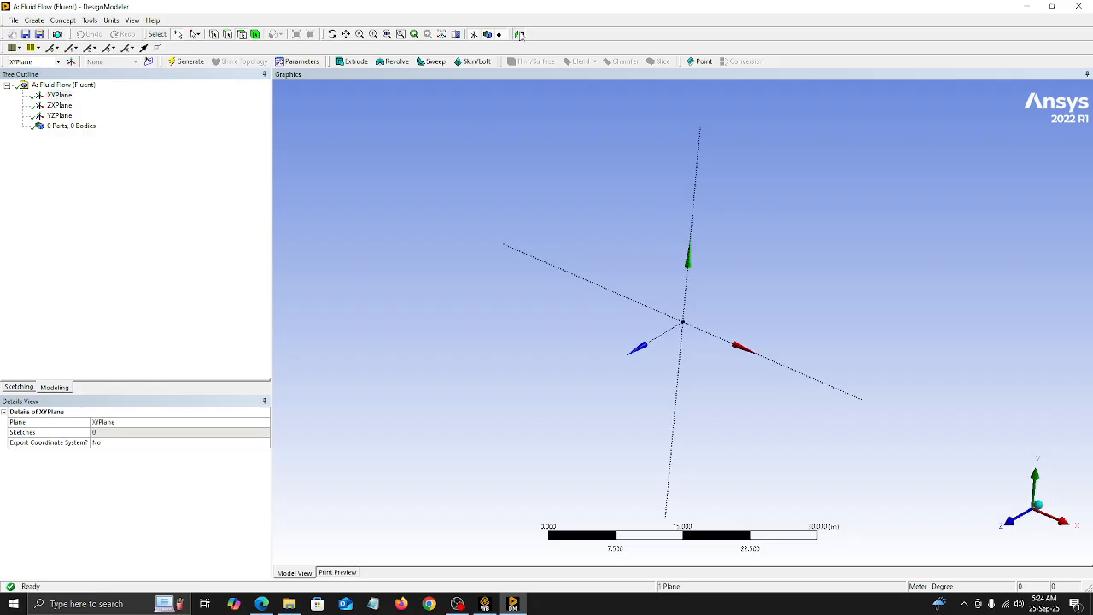
pyautogui.click(19, 386)
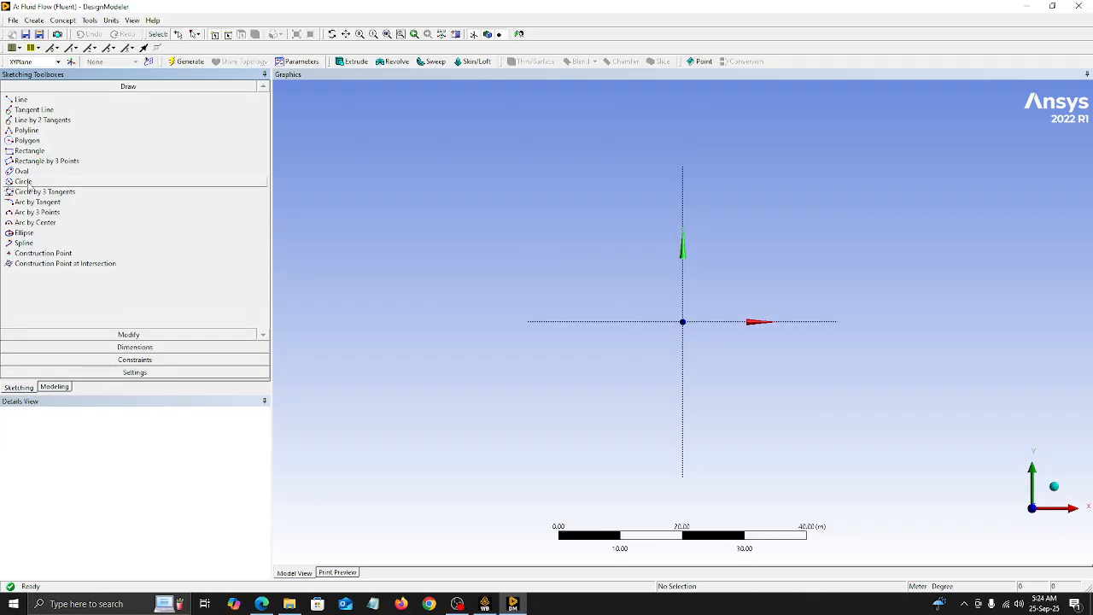
# Step: Set the units to millimetres and sketch a rectangle about 1.6 mm wide and 3.1 mm high from the origin
pyautogui.click(25, 152)
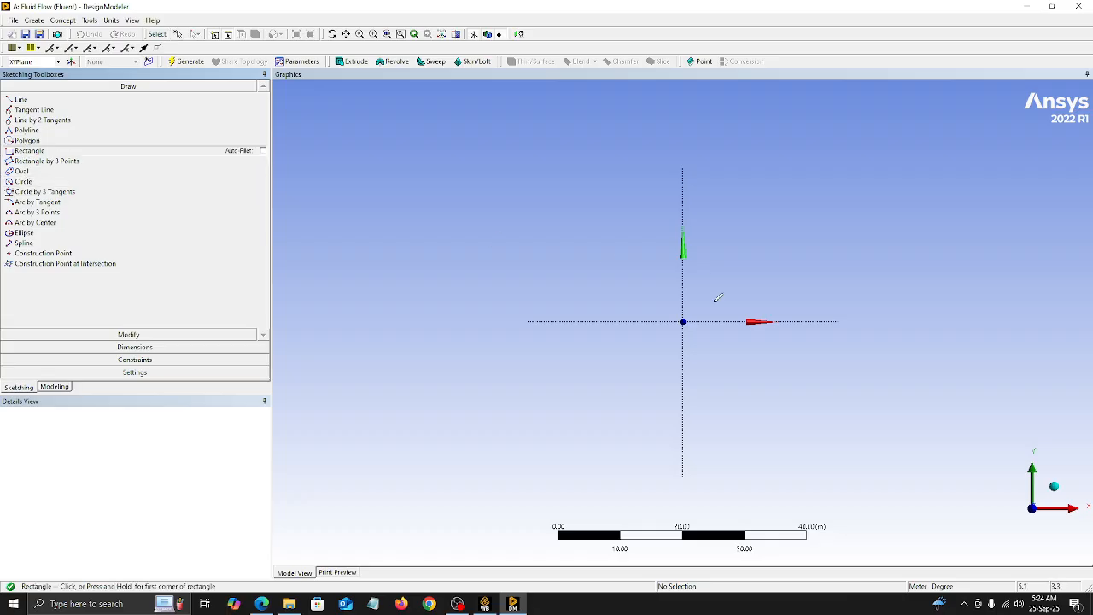
pyautogui.click(111, 19)
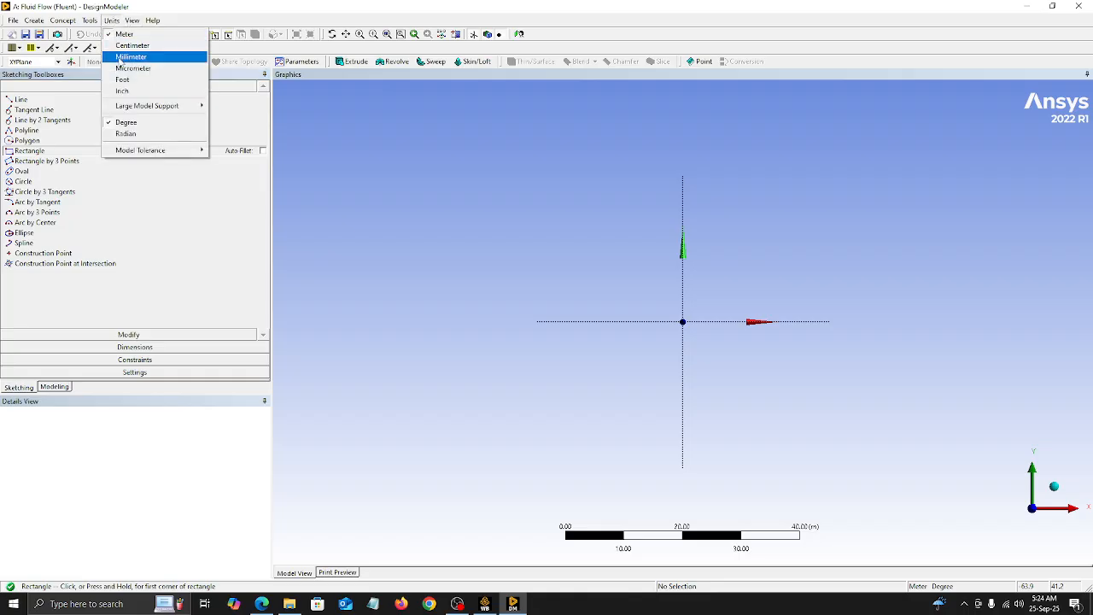
pyautogui.click(118, 57)
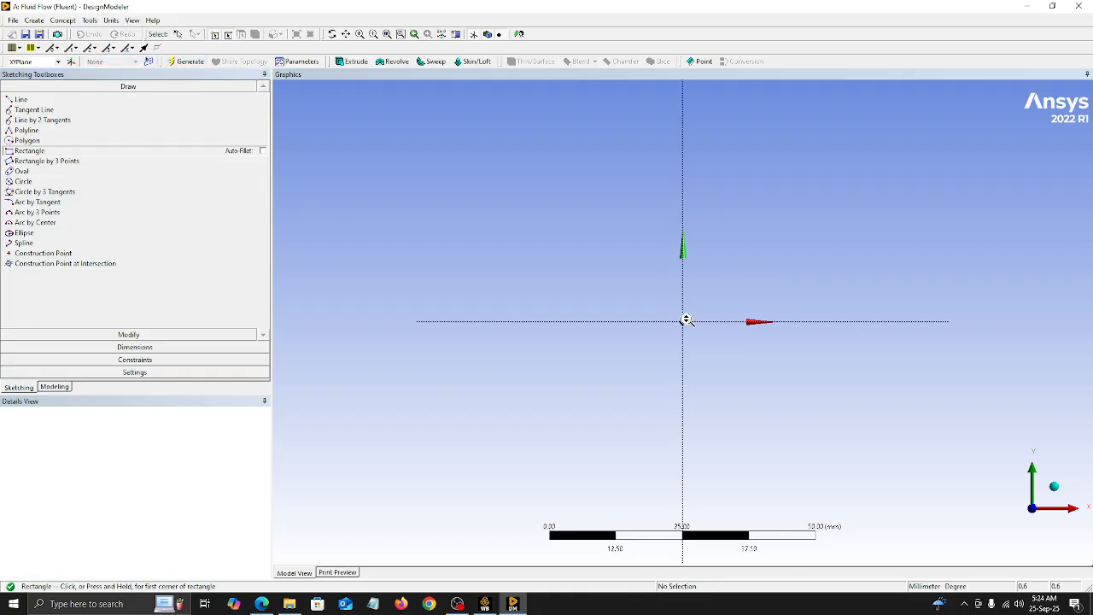
pyautogui.scroll(10, 685, 319)
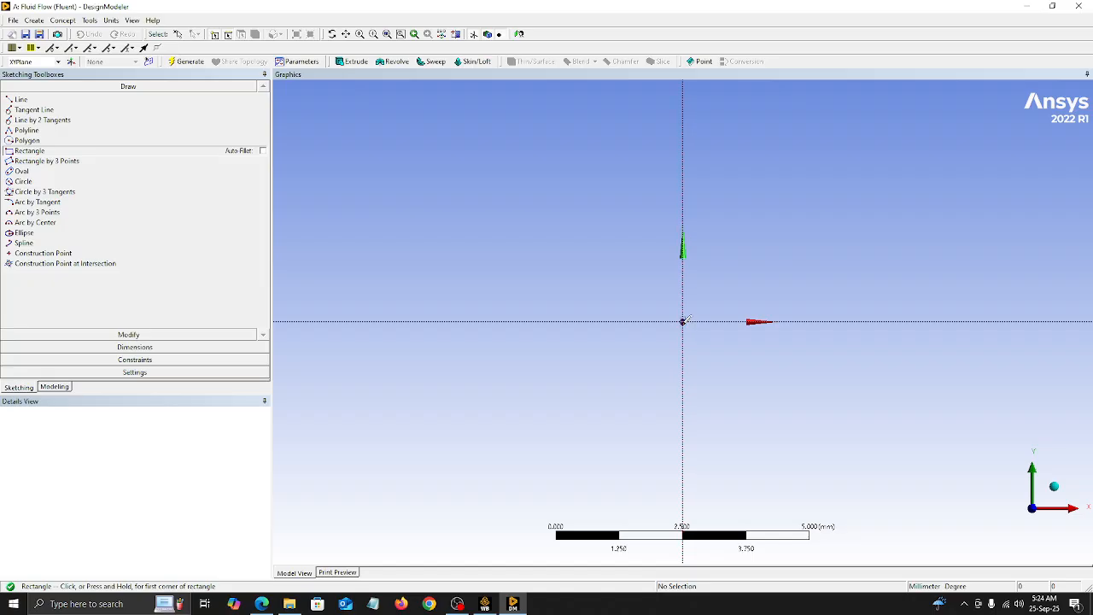
pyautogui.click(683, 321)
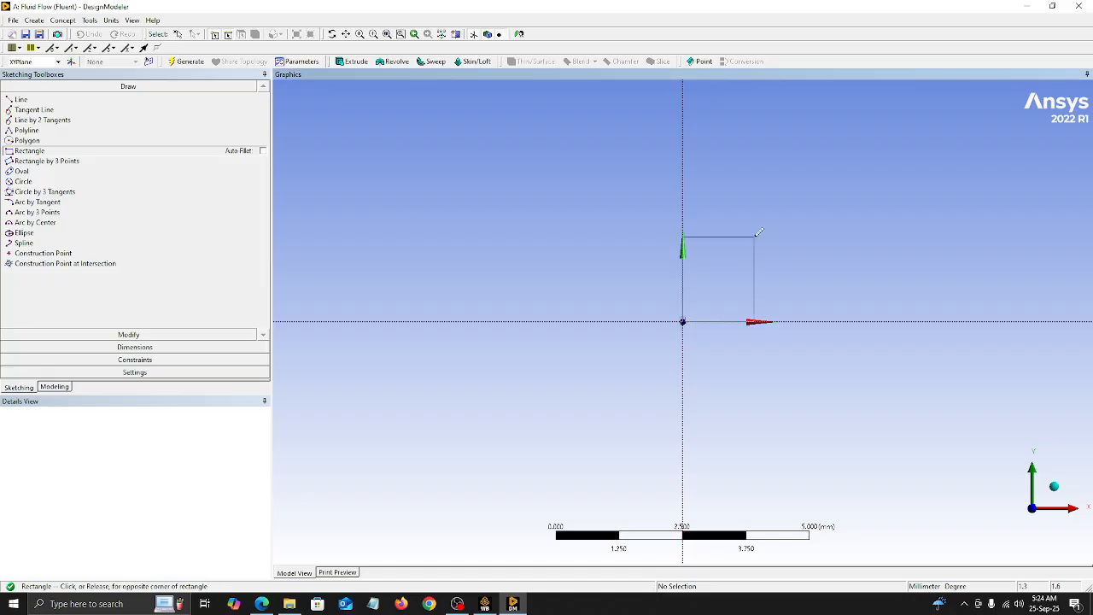
pyautogui.click(763, 164)
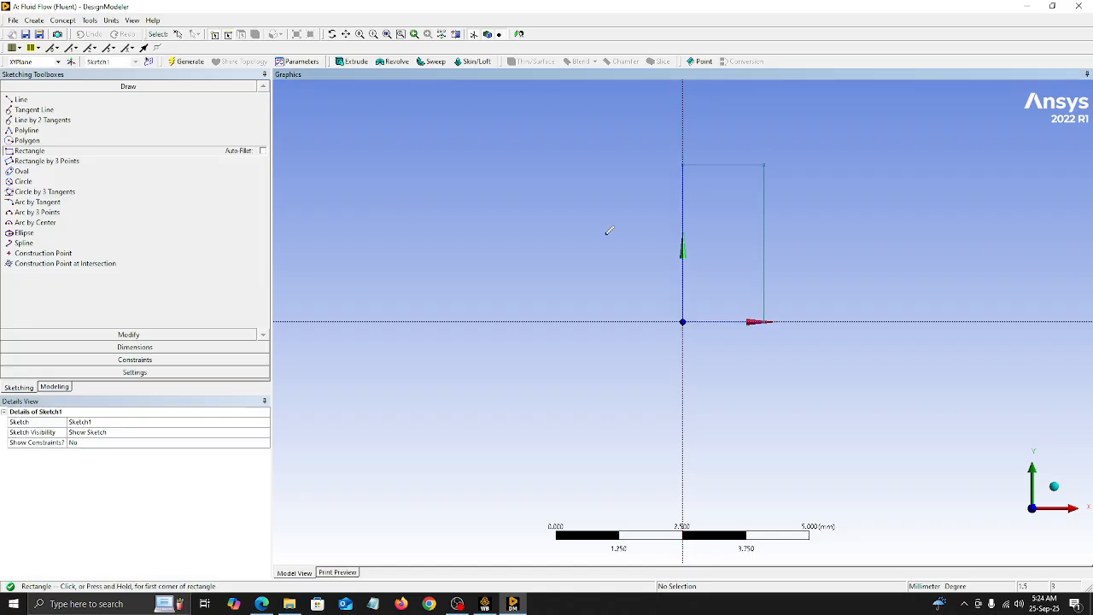
# Step: Dimension the rectangle's vertical edge on the Y axis and set its length to 5000 mm
pyautogui.click(135, 347)
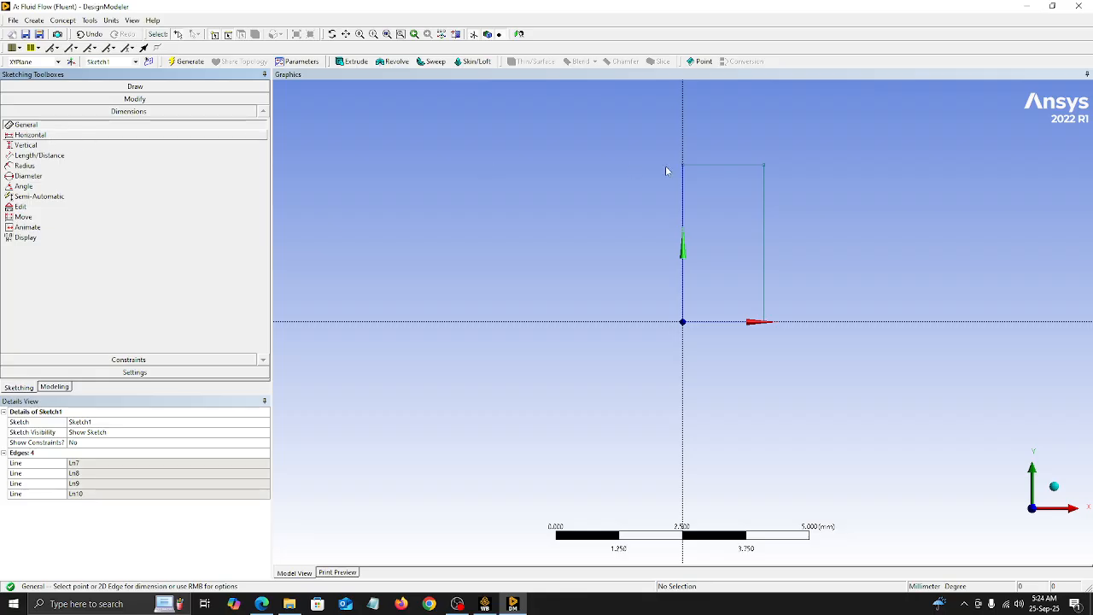
pyautogui.click(685, 213)
pyautogui.click(531, 229)
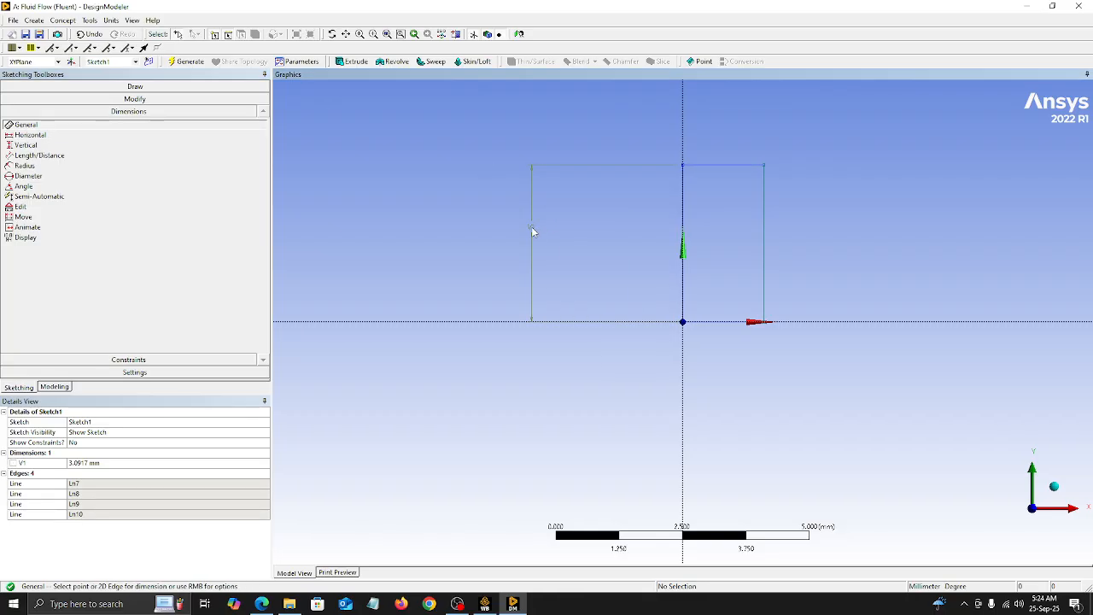
pyautogui.click(111, 463)
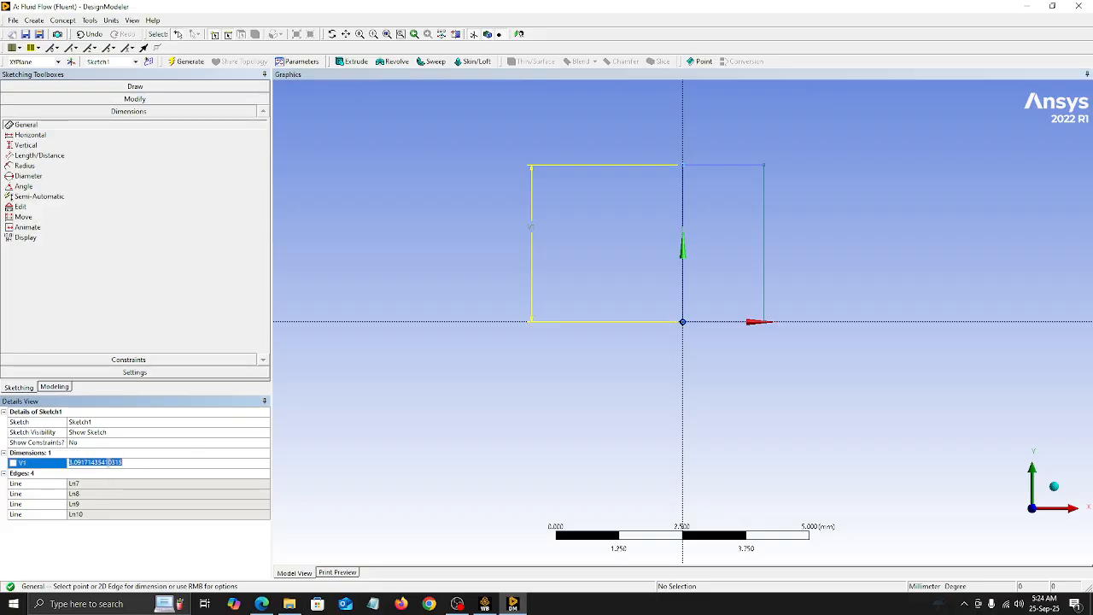
pyautogui.write('5000')
pyautogui.press('Return')
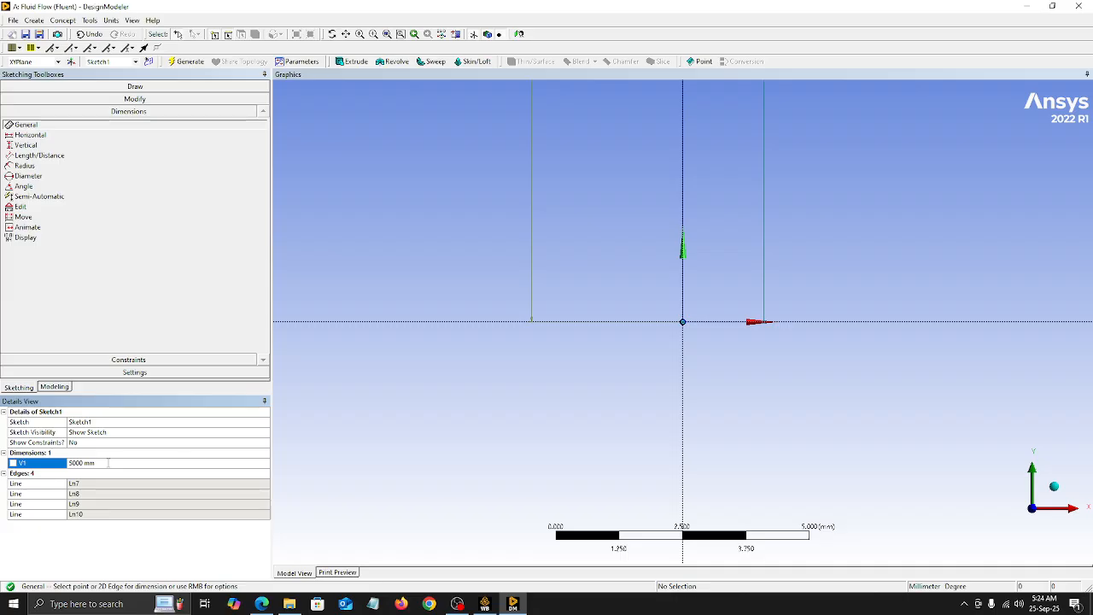
# Step: Dimension the rectangle's bottom edge on the X axis and set its length to 150 mm
pyautogui.click(708, 321)
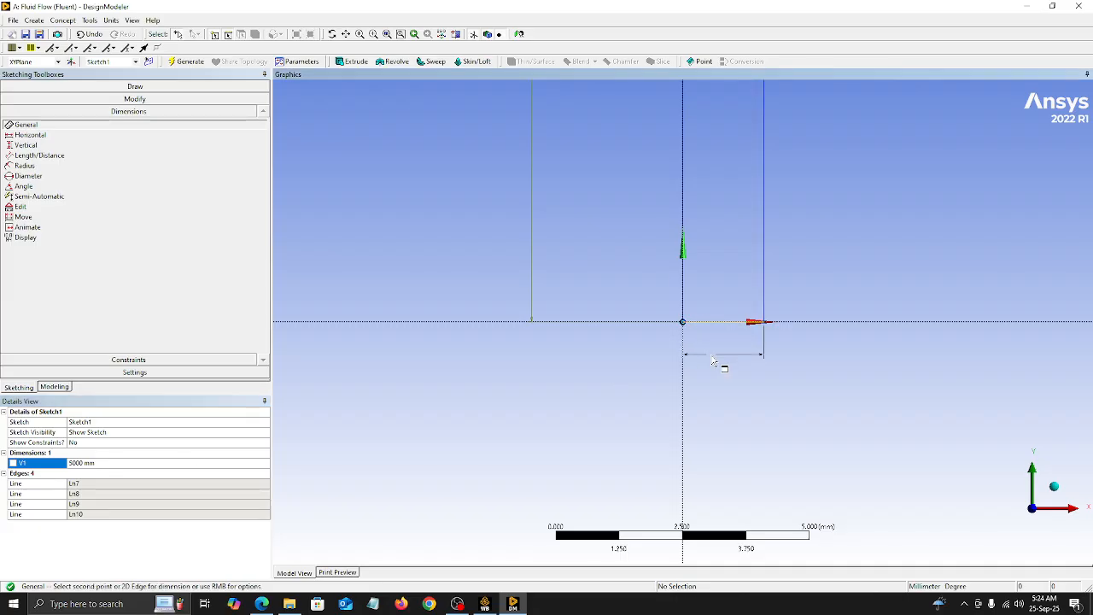
pyautogui.click(713, 359)
pyautogui.click(94, 461)
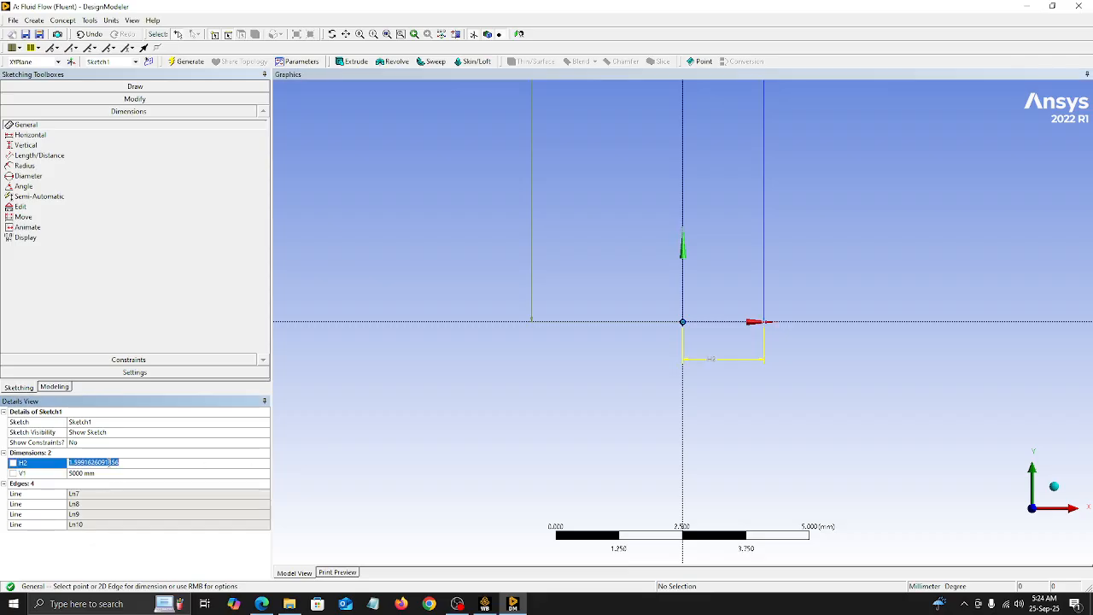
pyautogui.write('150')
pyautogui.press('Return')
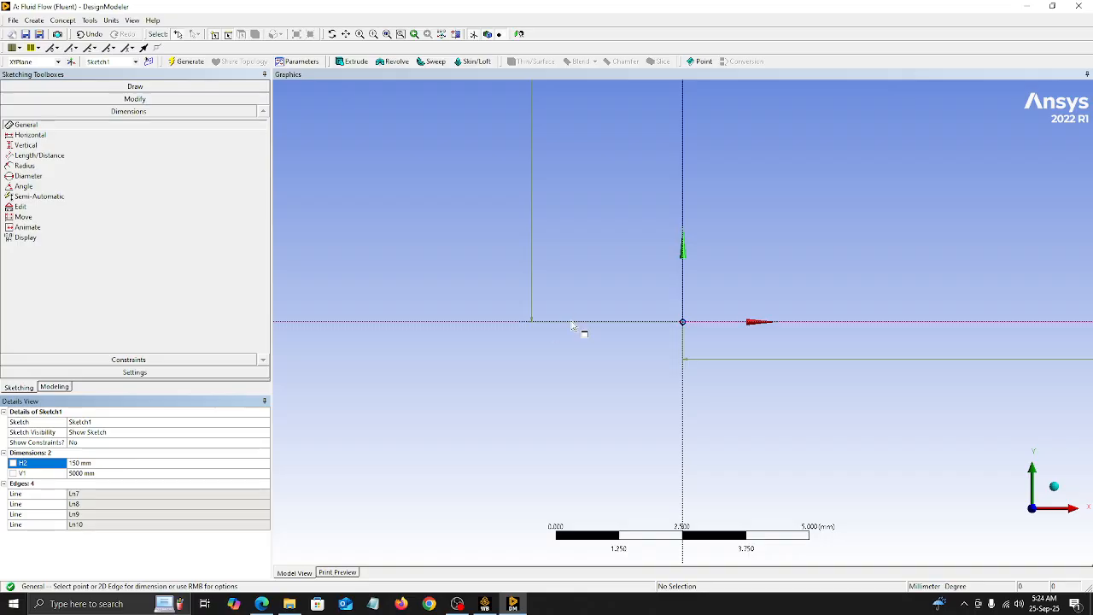
# Step: Generate the model with the dimensioned rectangle sketch
pyautogui.scroll(-1, 566, 310)
pyautogui.scroll(-5, 566, 310)
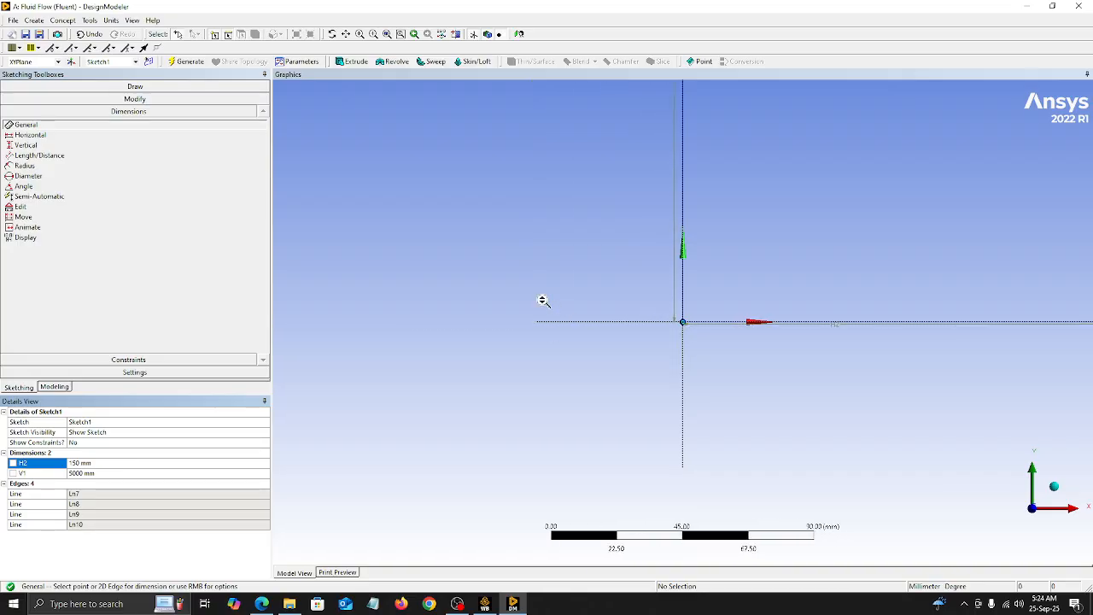
pyautogui.scroll(-5, 542, 300)
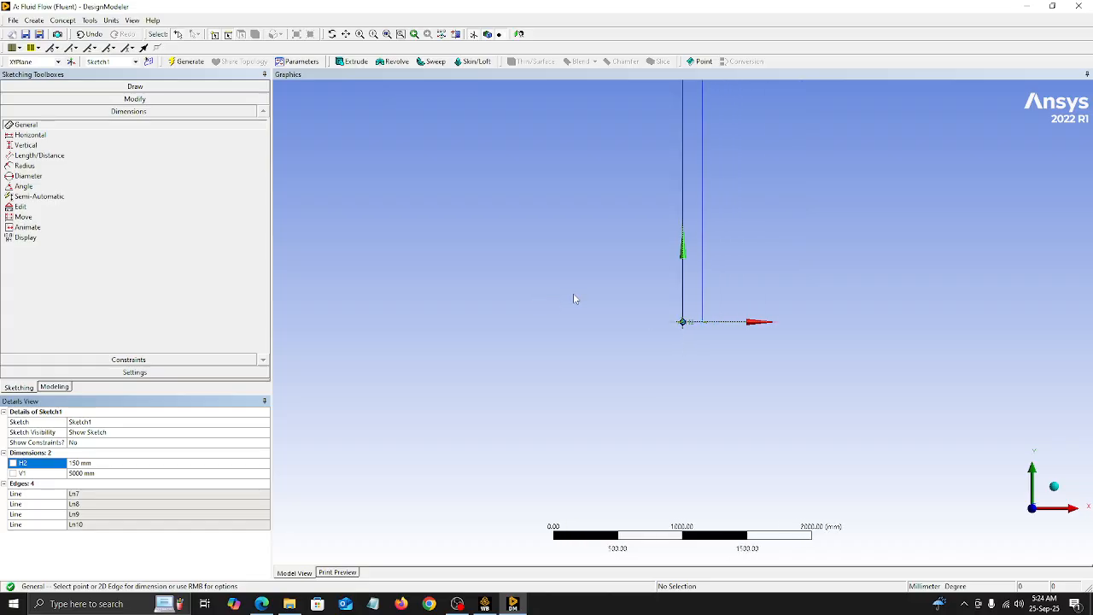
pyautogui.click(346, 35)
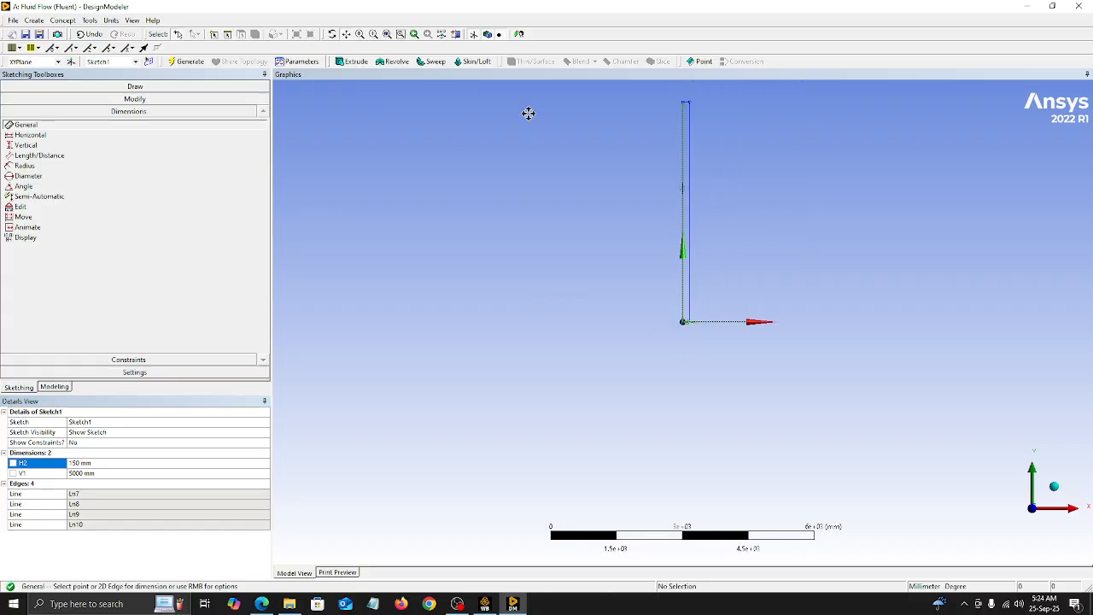
pyautogui.moveTo(692, 227); pyautogui.dragTo(669, 302)
pyautogui.scroll(4, 658, 298)
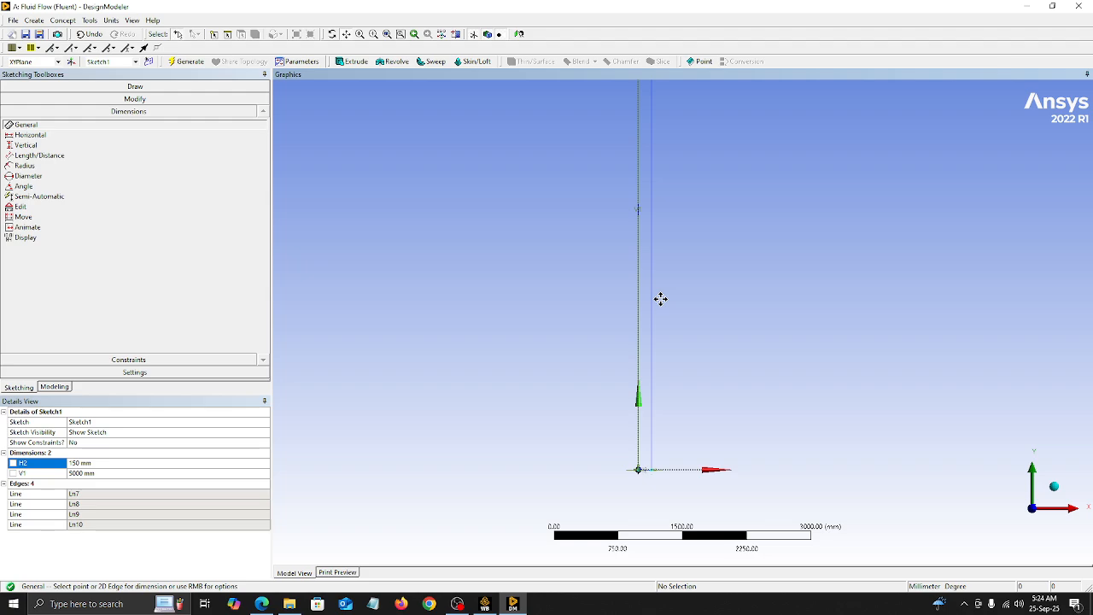
pyautogui.click(187, 63)
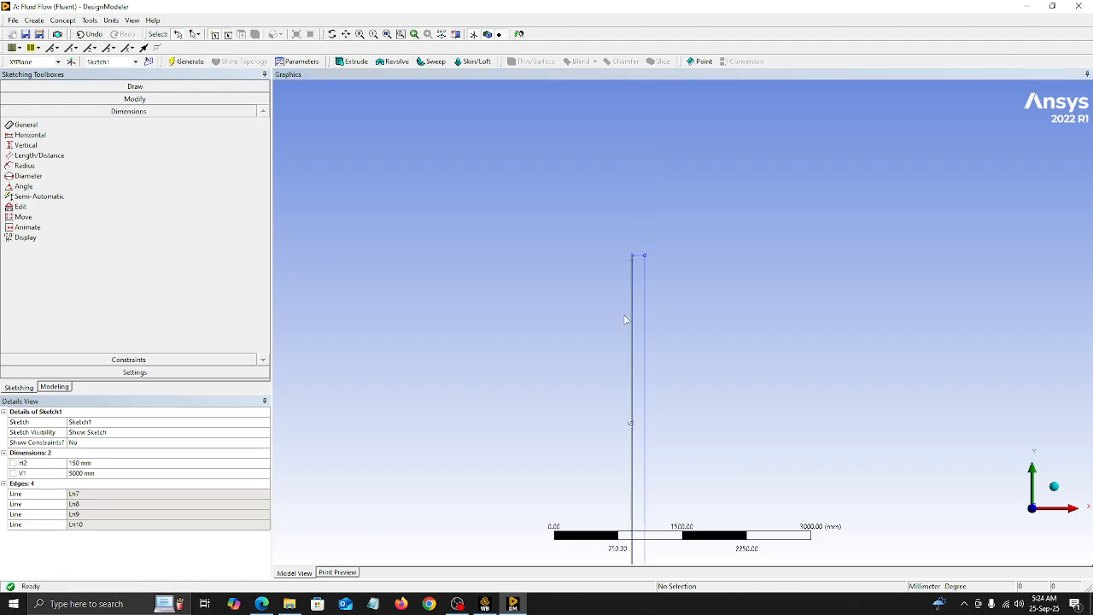
# Step: Create a surface from the rectangle sketch using Surfaces From Sketches with Add Material, and generate it
pyautogui.click(347, 35)
pyautogui.moveTo(630, 312); pyautogui.dragTo(608, 145)
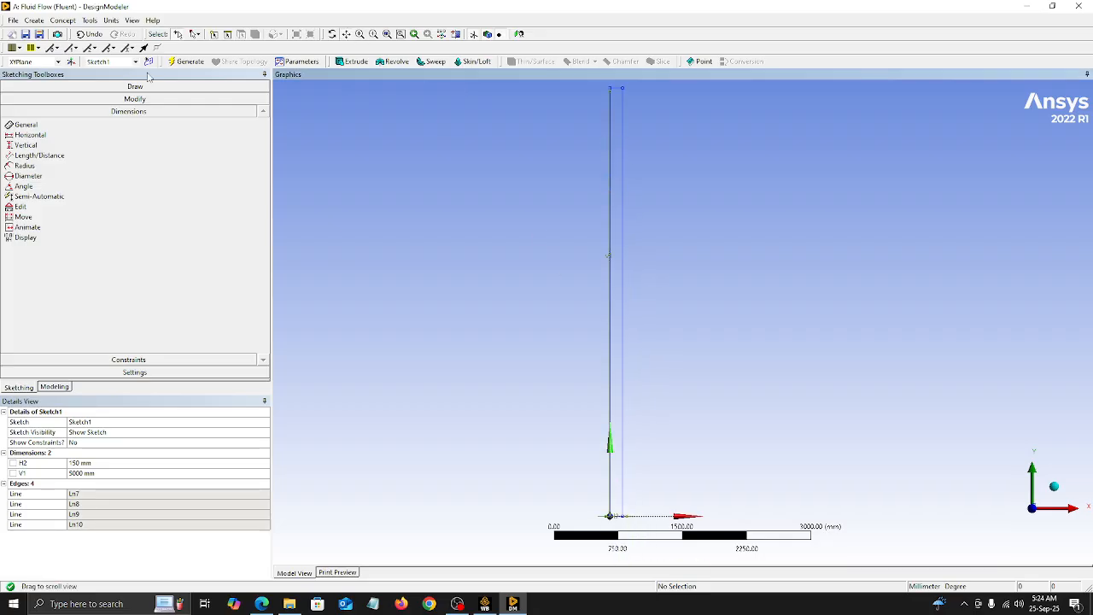
pyautogui.click(62, 20)
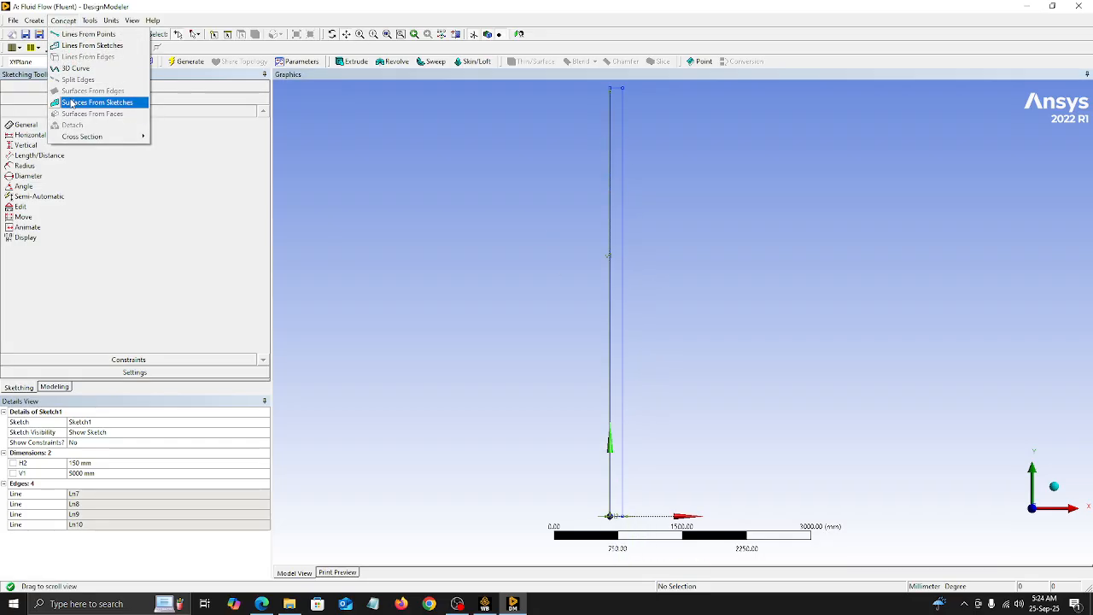
pyautogui.click(71, 103)
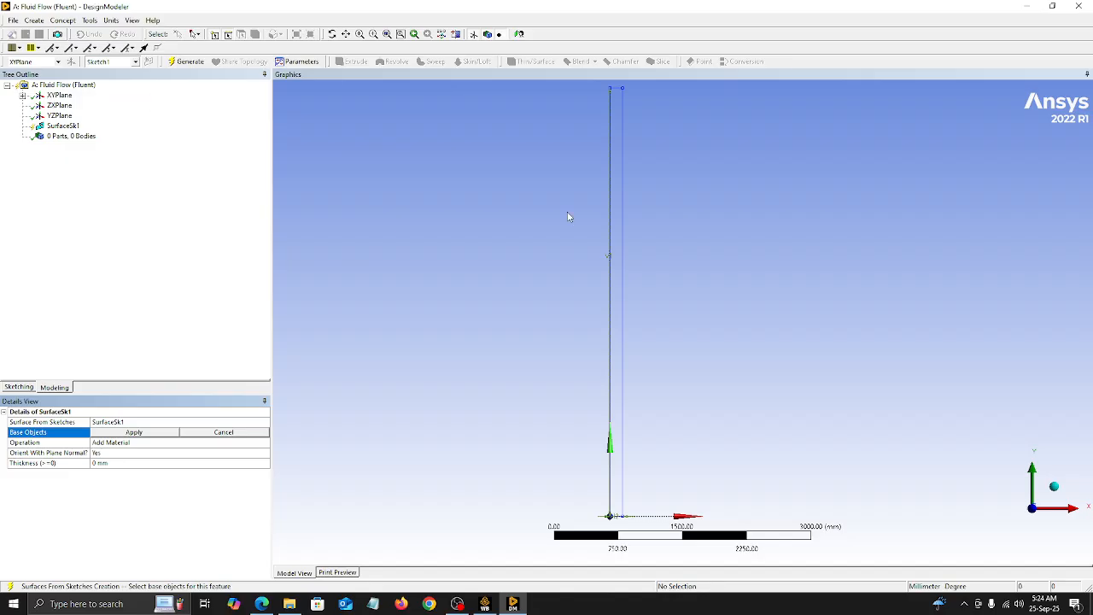
pyautogui.click(609, 239)
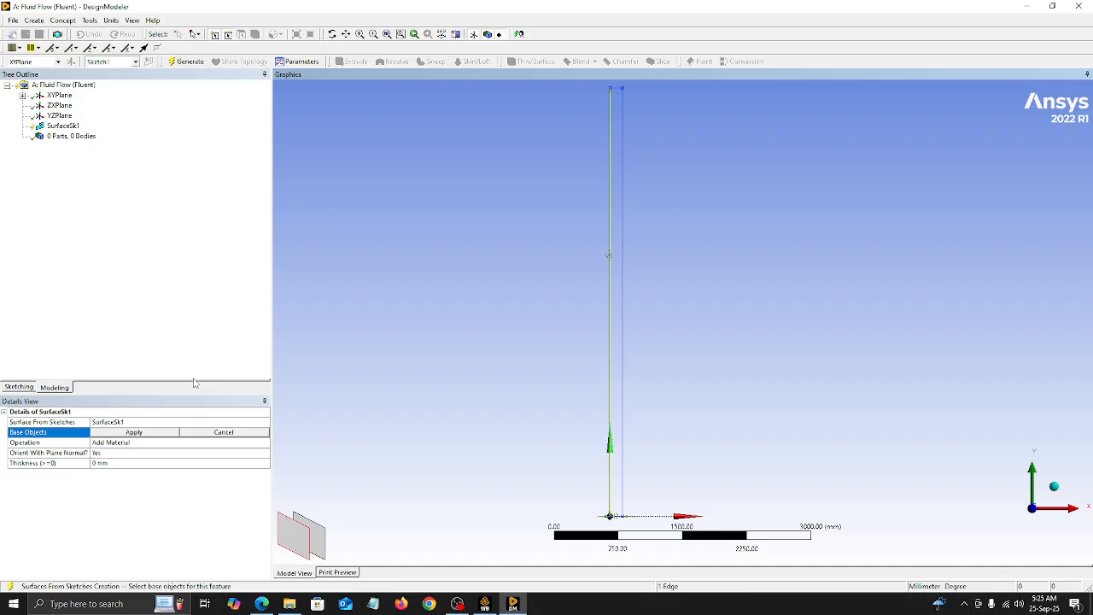
pyautogui.click(119, 432)
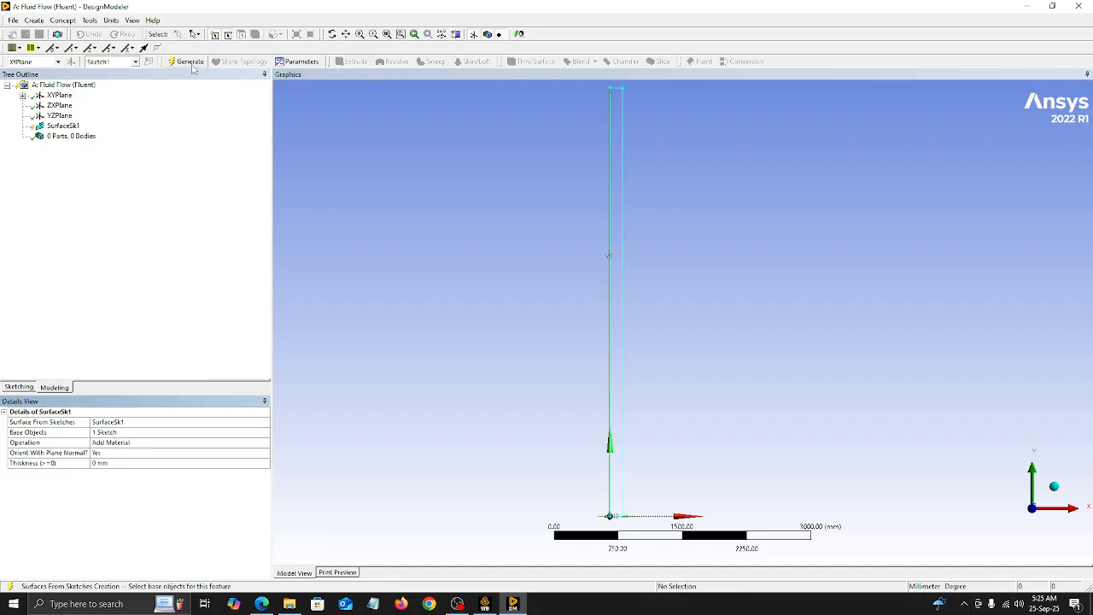
pyautogui.click(189, 61)
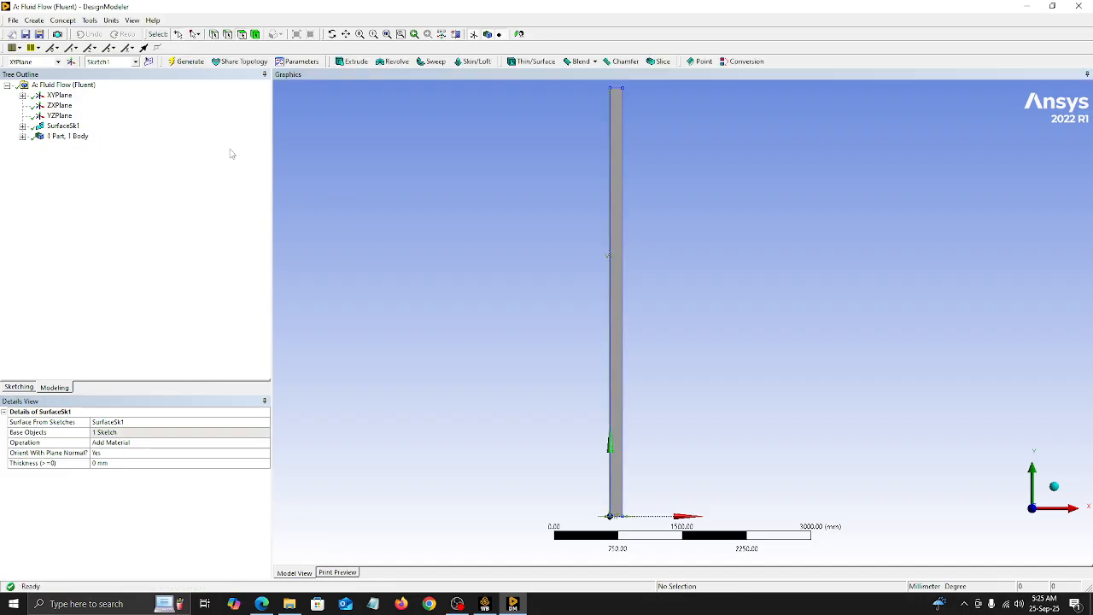
# Step: Set the Fluid/Solid property of the new surface body to Solid
pyautogui.click(23, 136)
pyautogui.click(81, 146)
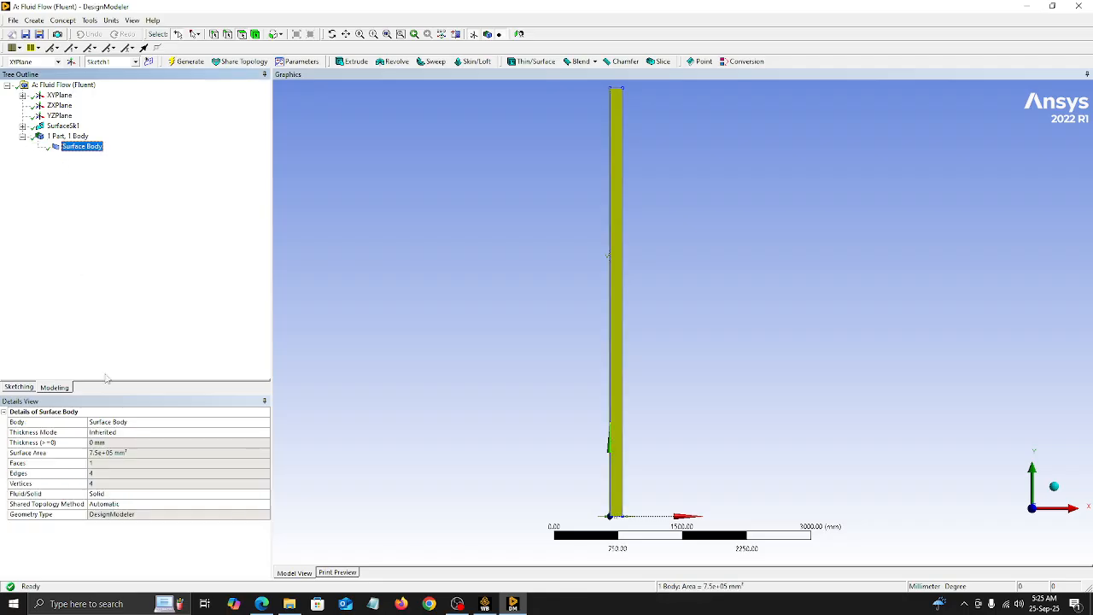
pyautogui.click(118, 495)
pyautogui.click(264, 495)
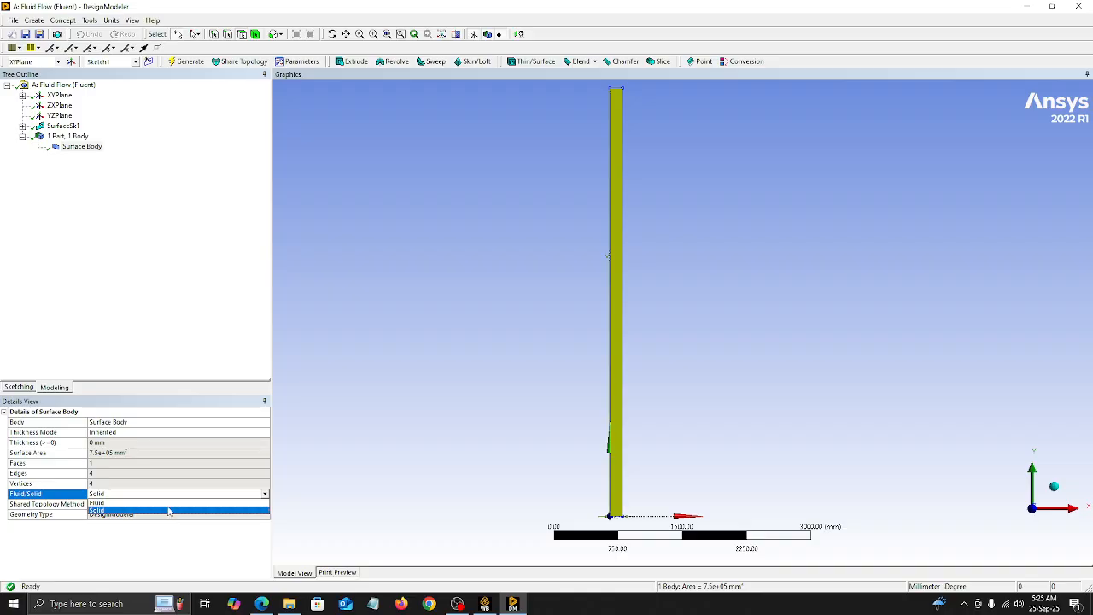
pyautogui.click(170, 510)
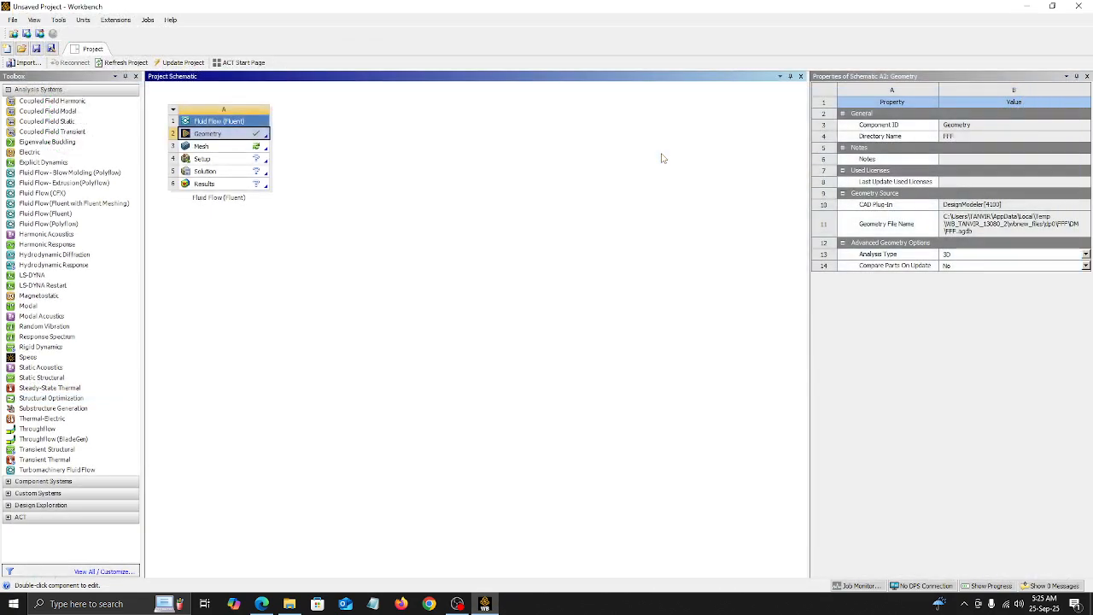
# Step: Open the Mesh cell of the Fluid Flow (Fluent) system for editing
pyautogui.click(229, 150)
pyautogui.rightClick(229, 150)
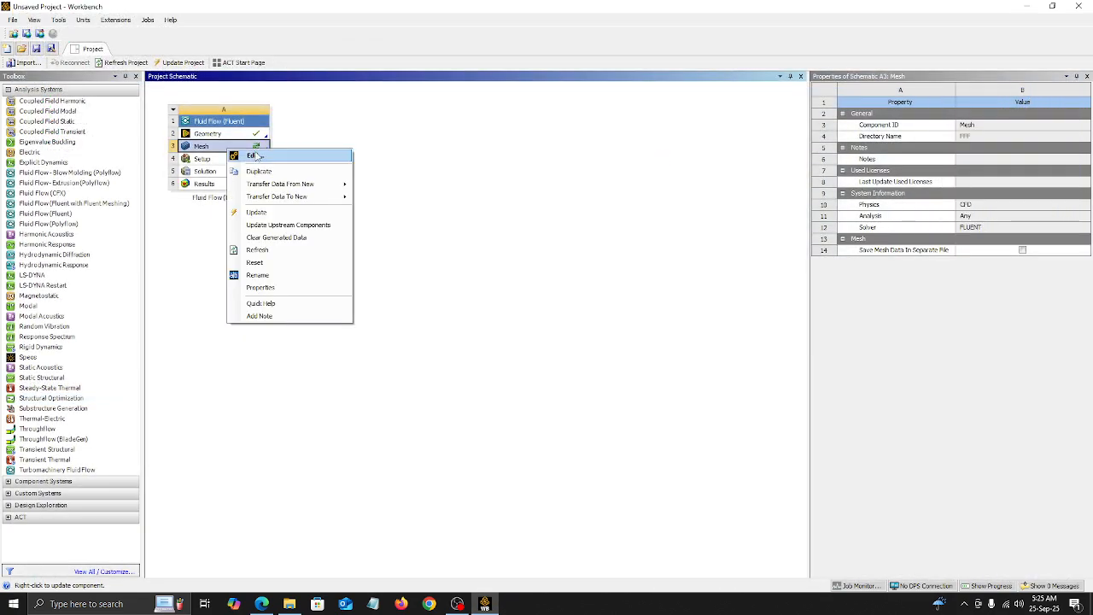
pyautogui.click(253, 156)
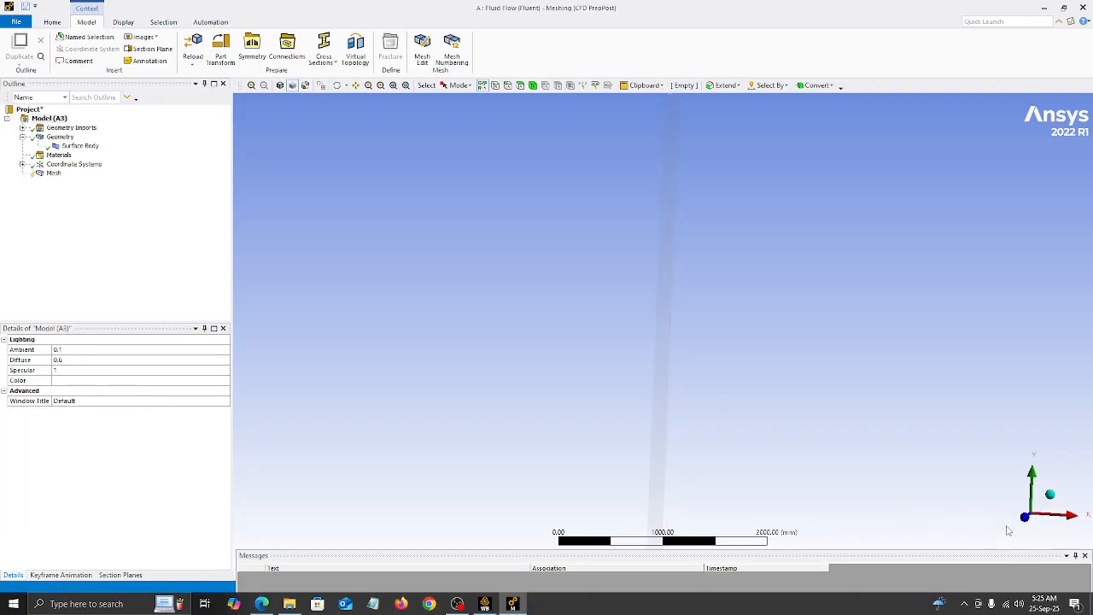
pyautogui.scroll(-3, 671, 397)
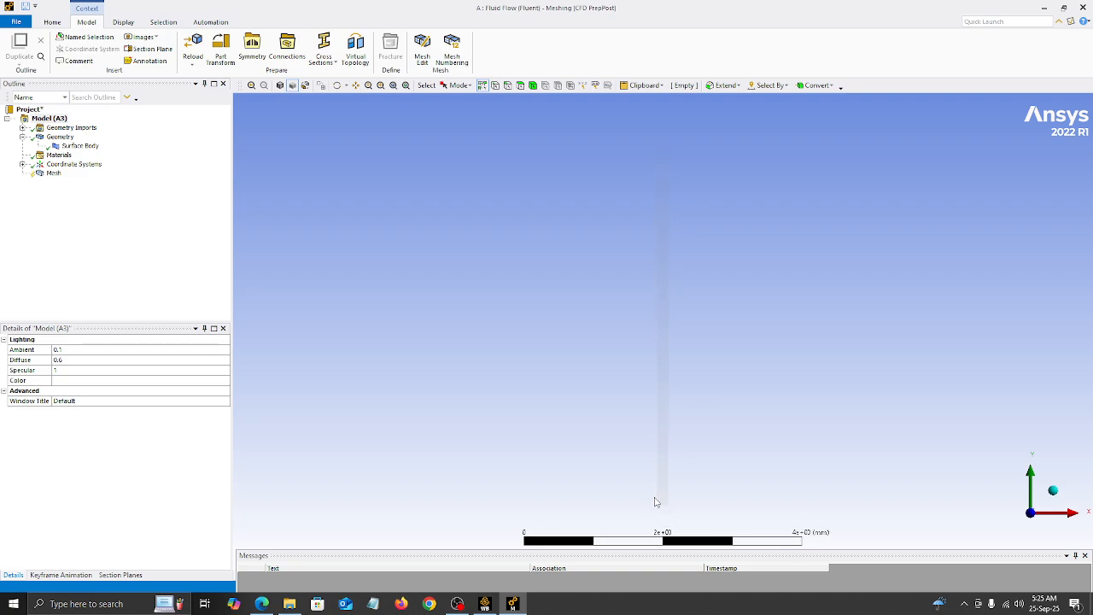
pyautogui.scroll(1, 658, 463)
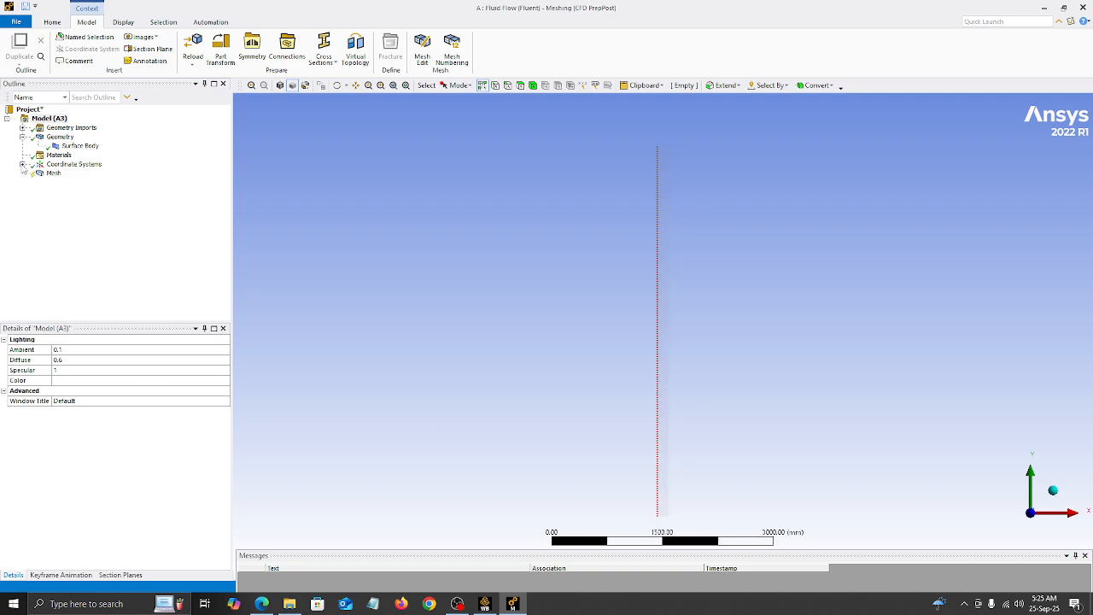
# Step: Set the global mesh element size to 1.25 mm and look over the Sizing settings
pyautogui.click(51, 173)
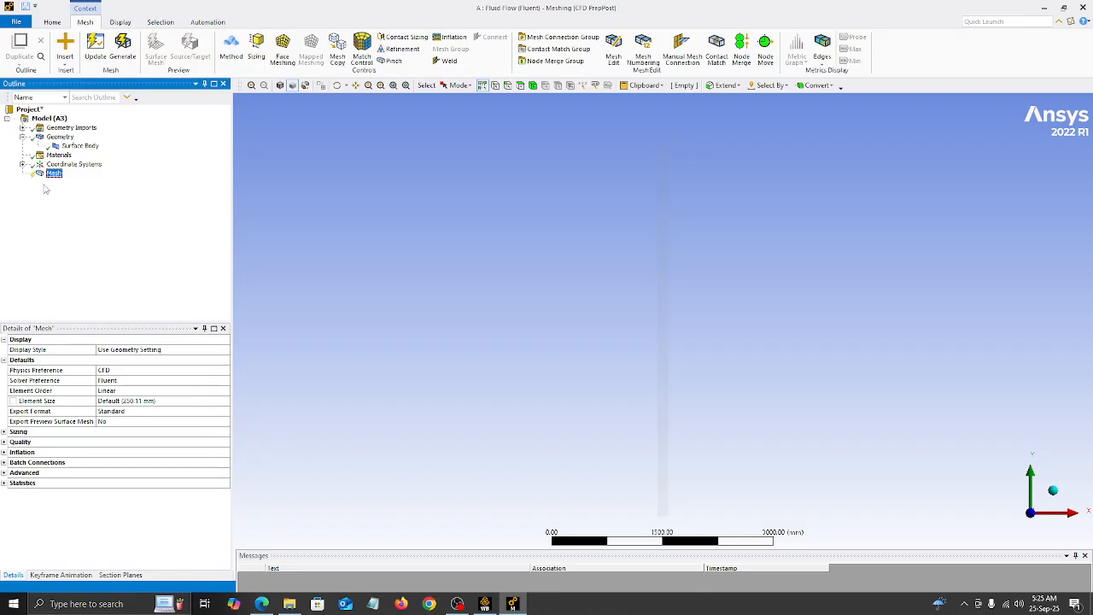
pyautogui.click(129, 401)
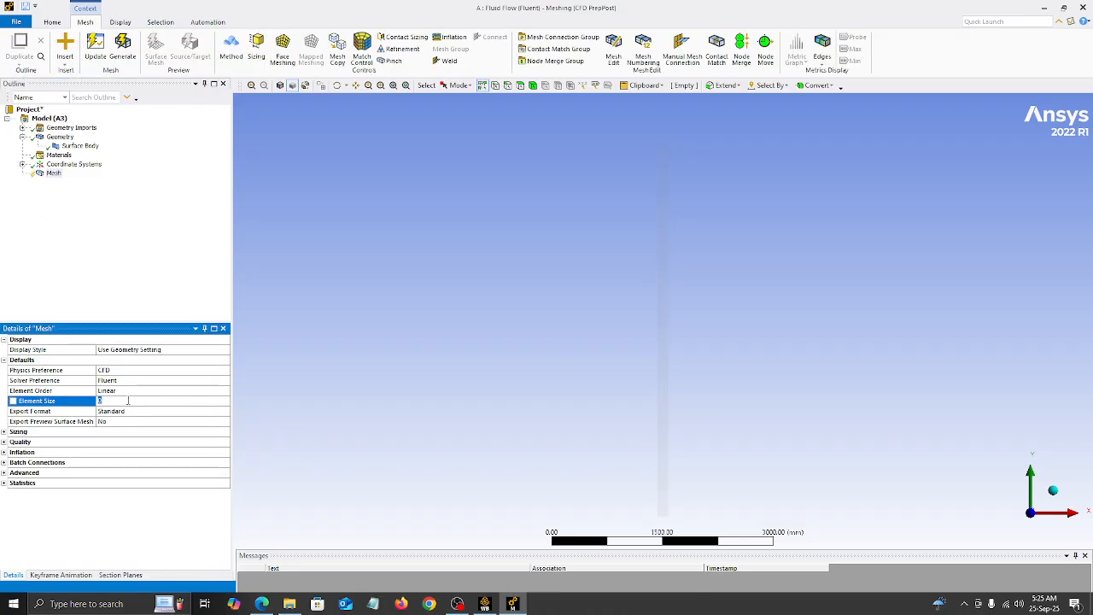
pyautogui.write('1.25')
pyautogui.click(141, 285)
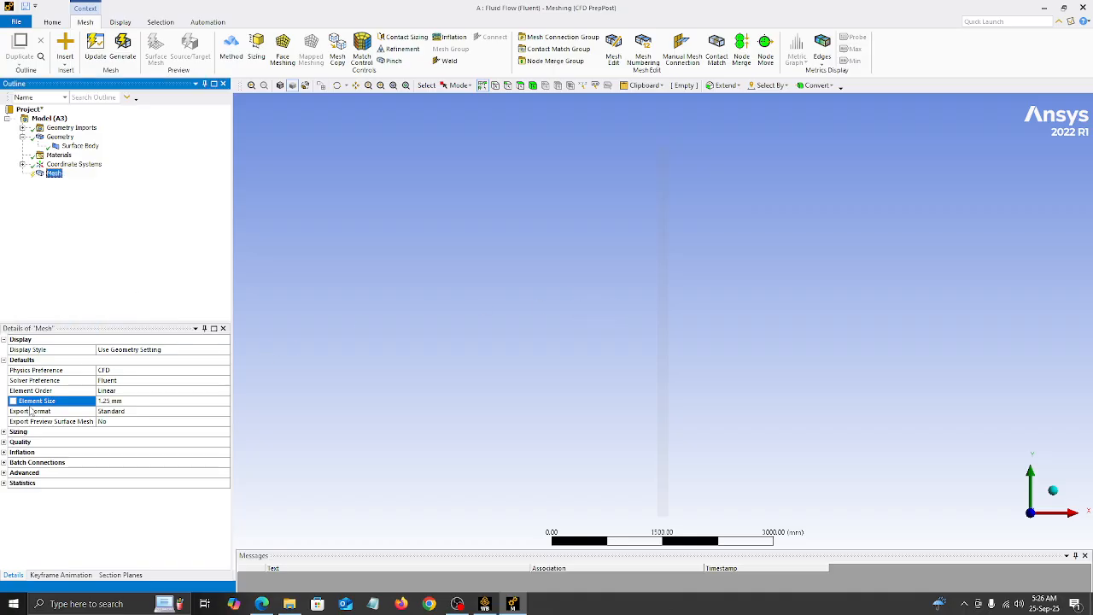
pyautogui.click(5, 433)
pyautogui.click(5, 433)
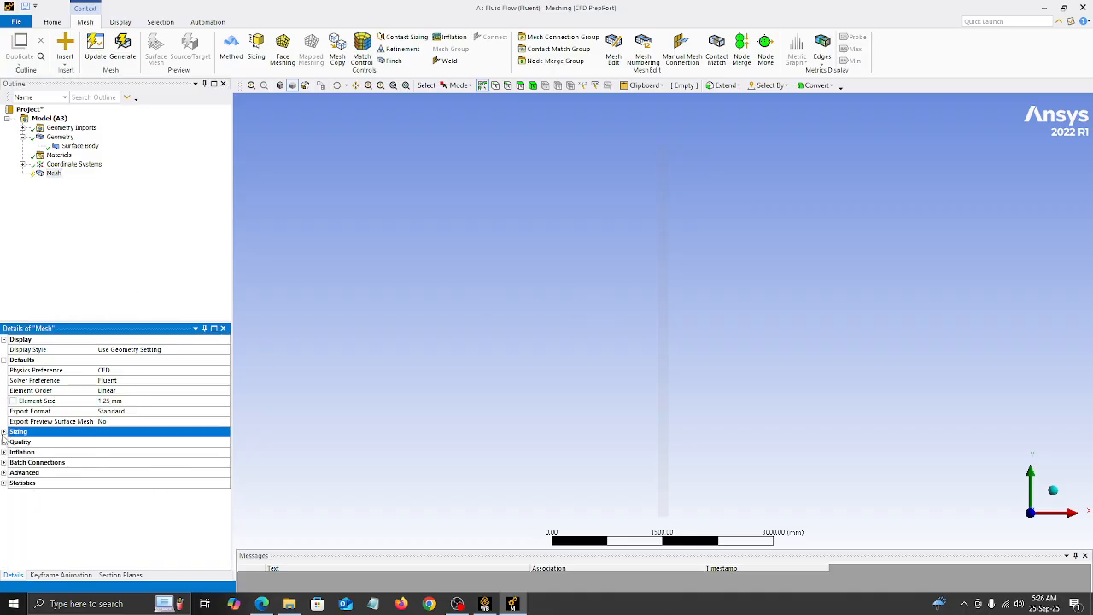
pyautogui.click(5, 433)
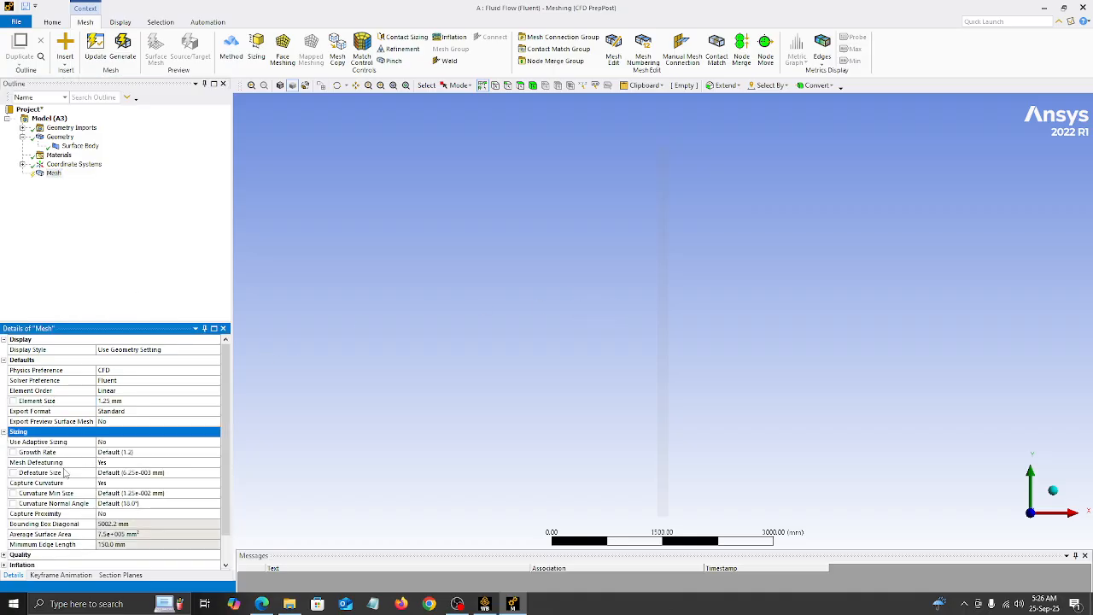
pyautogui.click(4, 433)
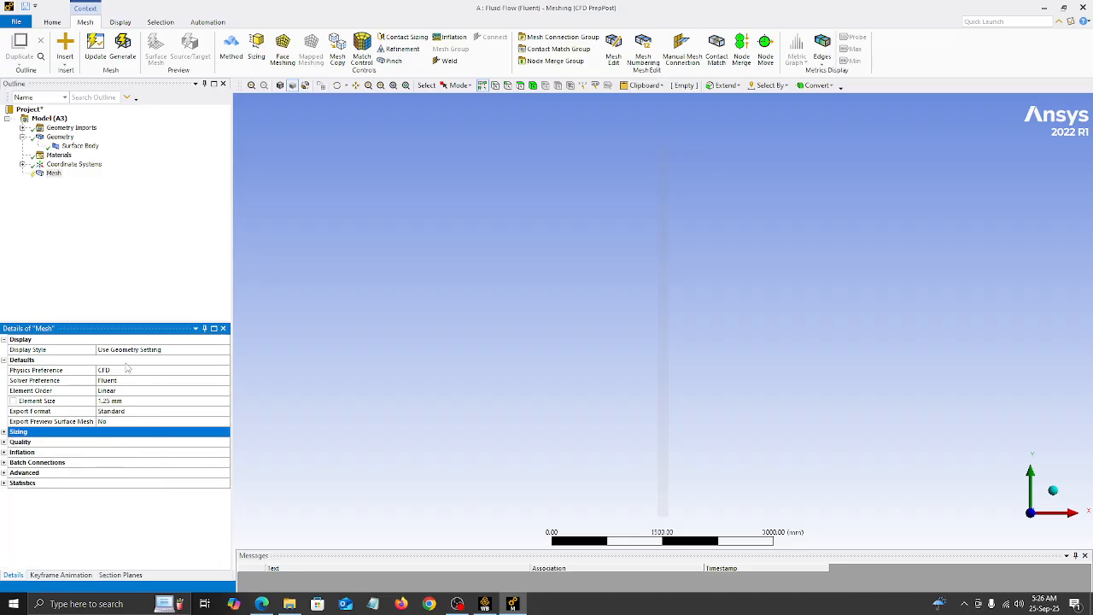
# Step: Insert a mesh method and scope it to the rectangular surface body
pyautogui.rightClick(51, 175)
pyautogui.moveTo(68, 181)
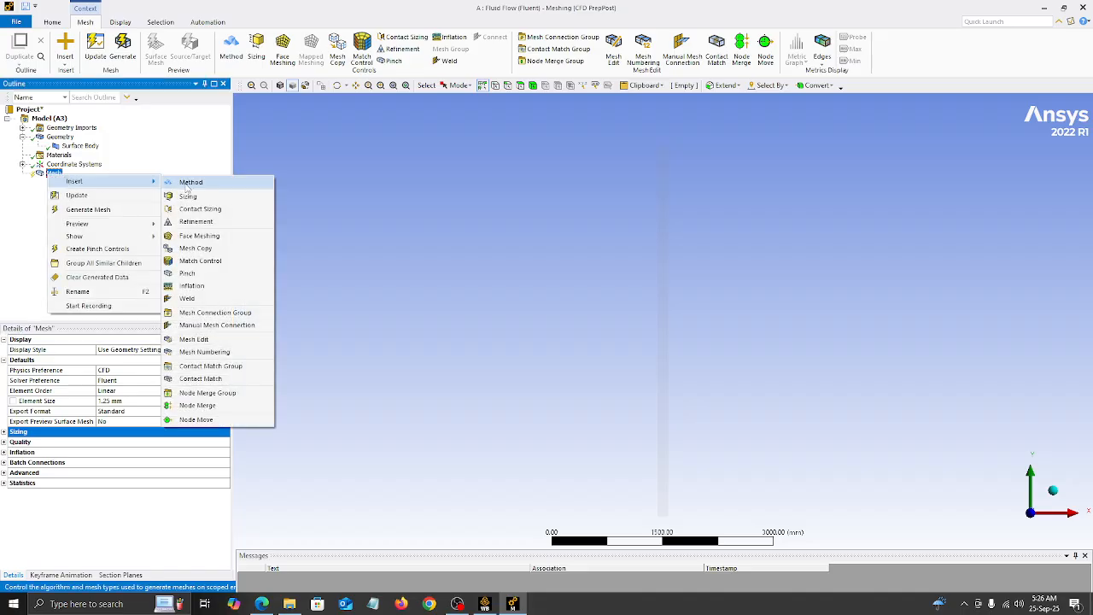
pyautogui.click(186, 184)
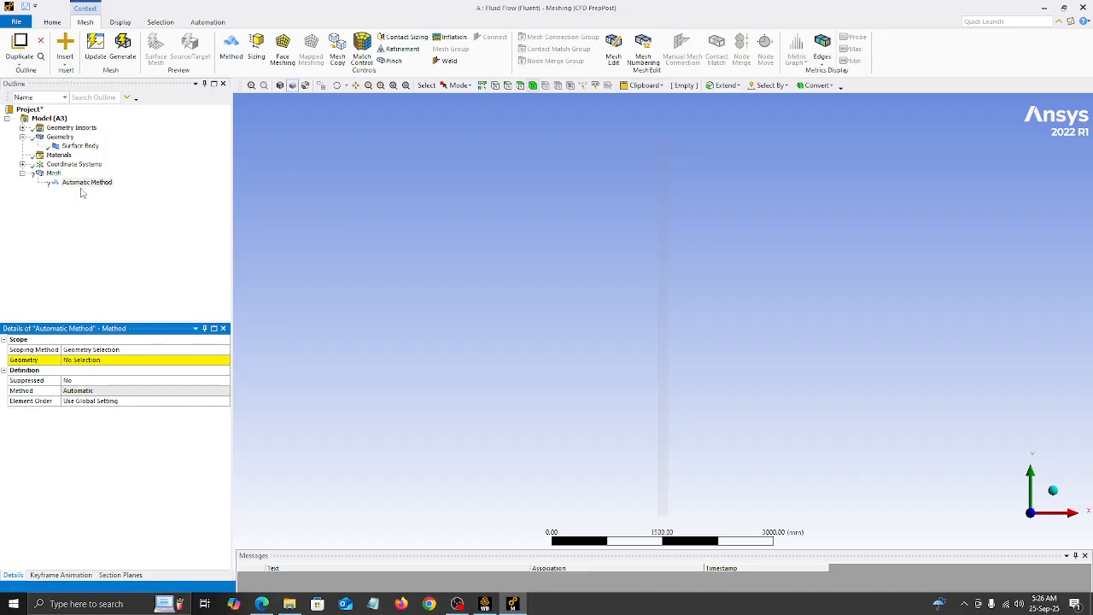
pyautogui.click(85, 361)
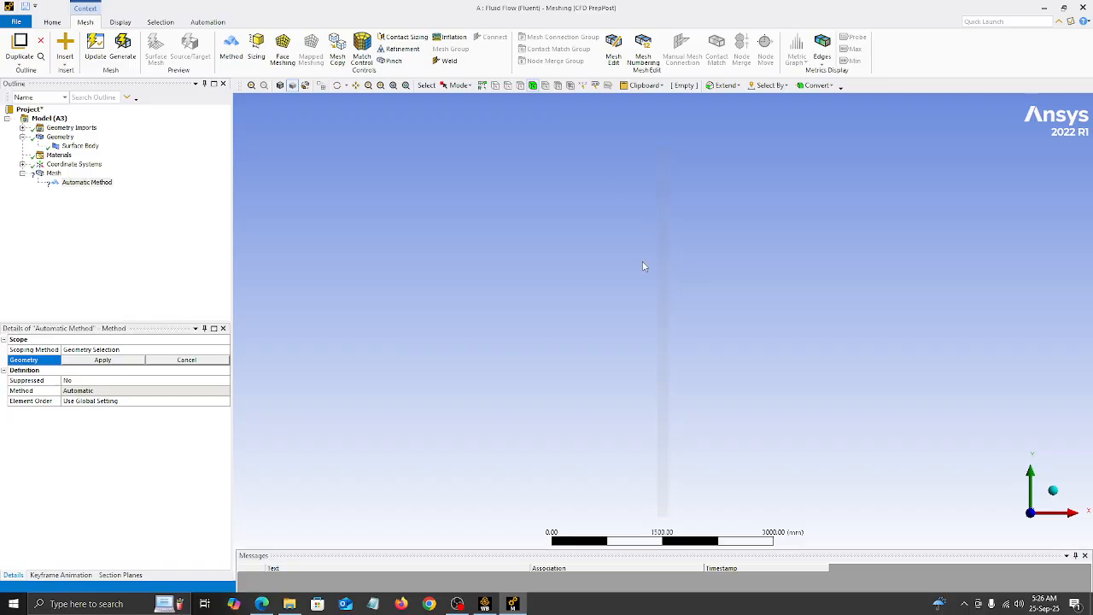
pyautogui.click(666, 247)
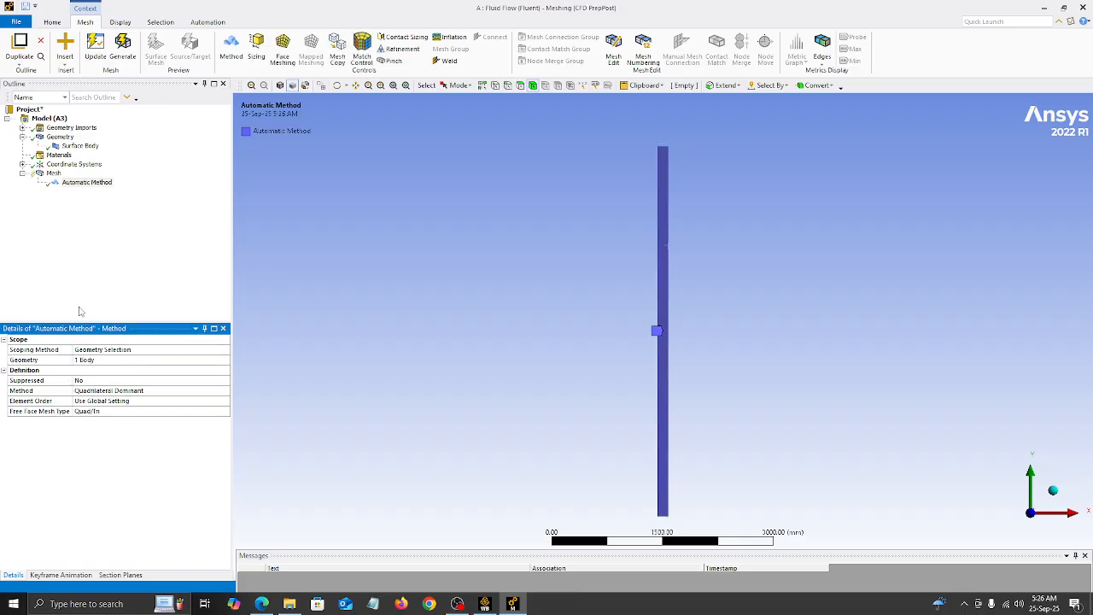
# Step: Start generating the mesh and interrupt the meshing run
pyautogui.click(53, 173)
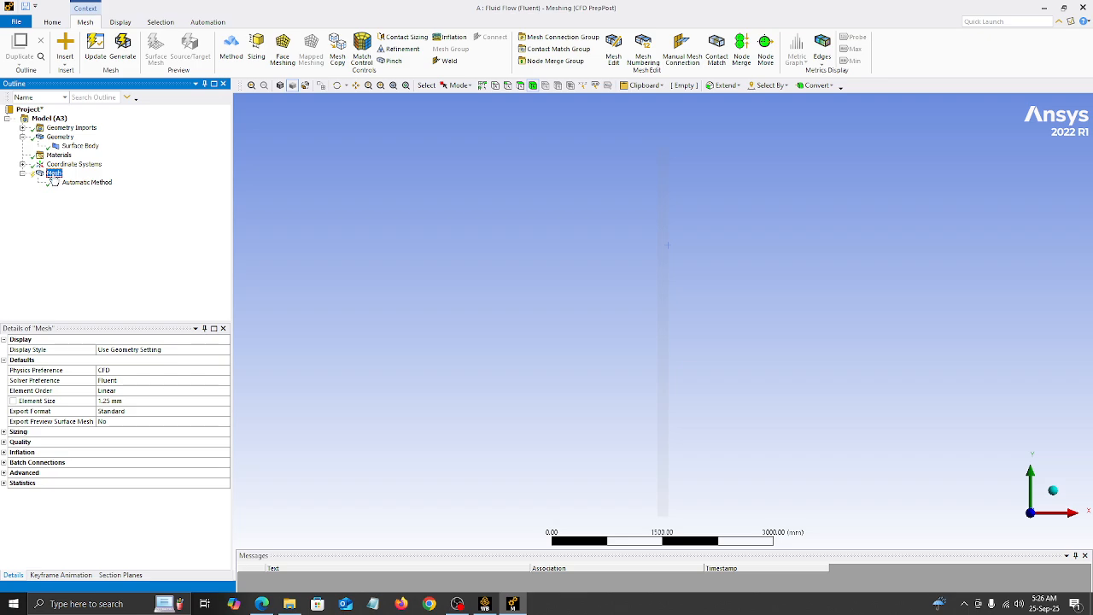
pyautogui.rightClick(53, 175)
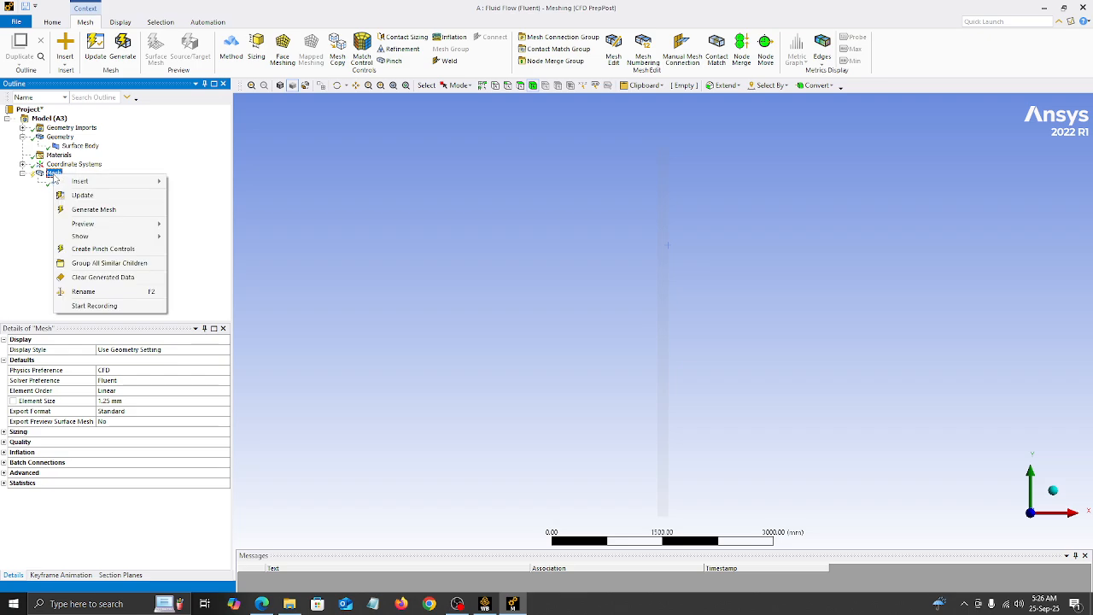
pyautogui.click(103, 211)
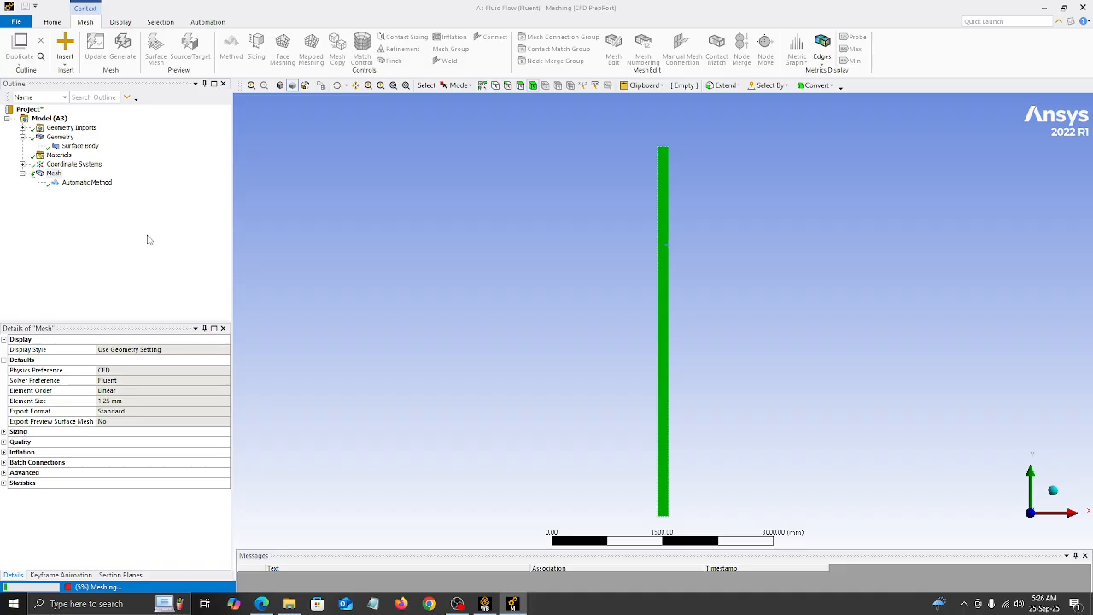
pyautogui.click(69, 588)
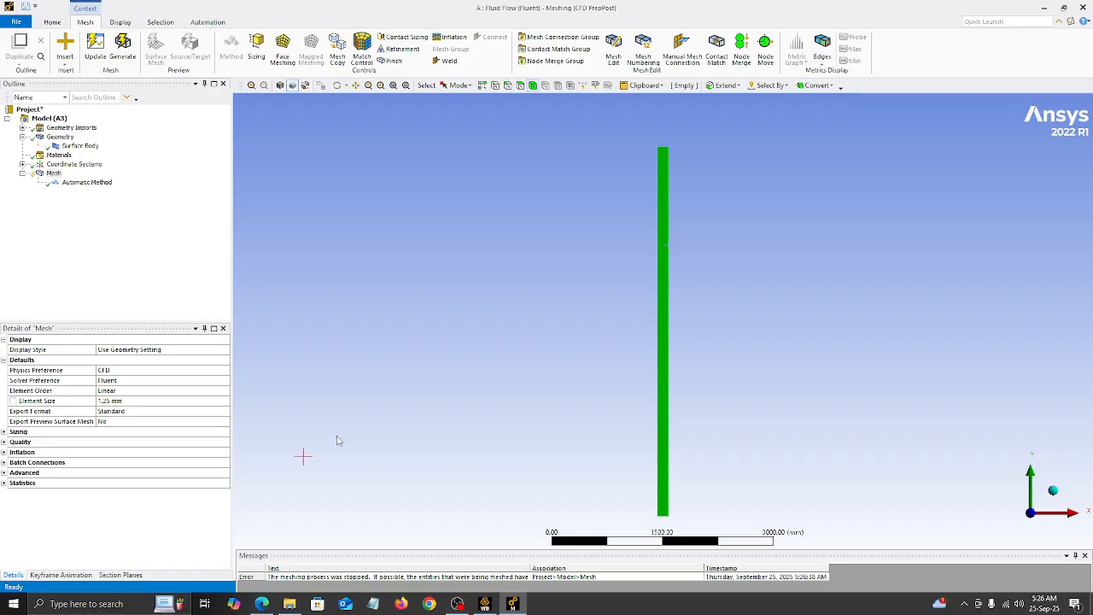
# Step: Switch to File Explorer and open the saved Workbench project "8 mm free fall - water drop"
pyautogui.click(1042, 7)
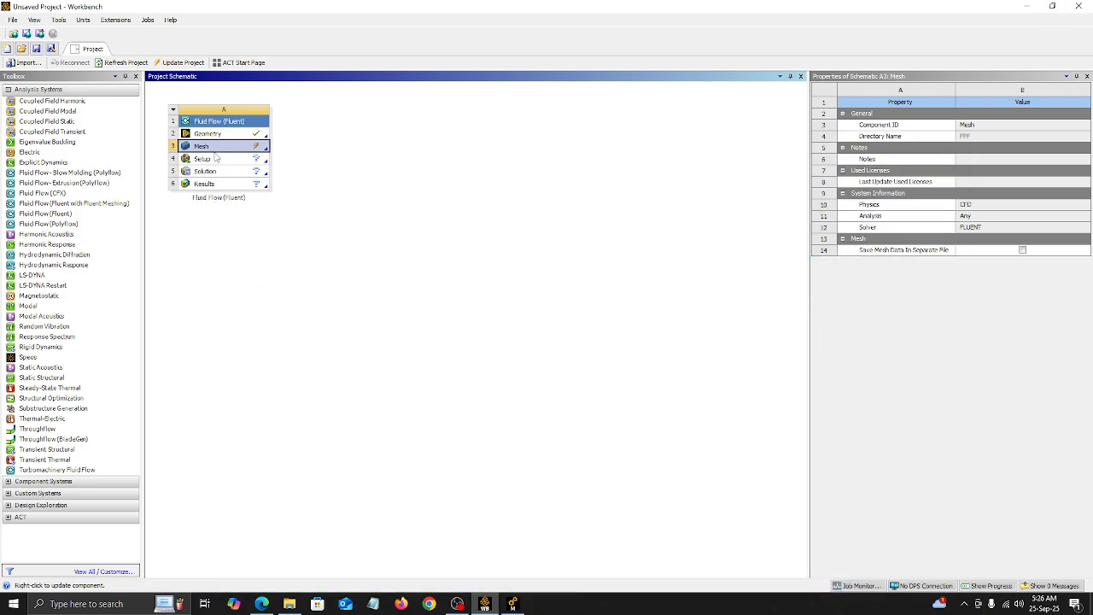
pyautogui.click(1037, 5)
pyautogui.click(169, 83)
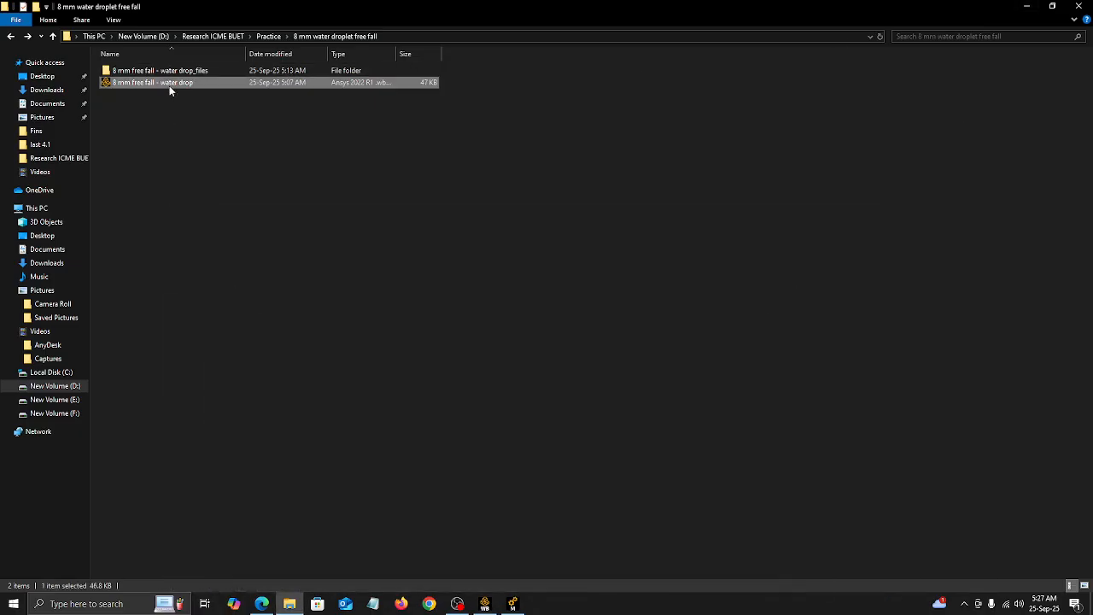
pyautogui.rightClick(174, 89)
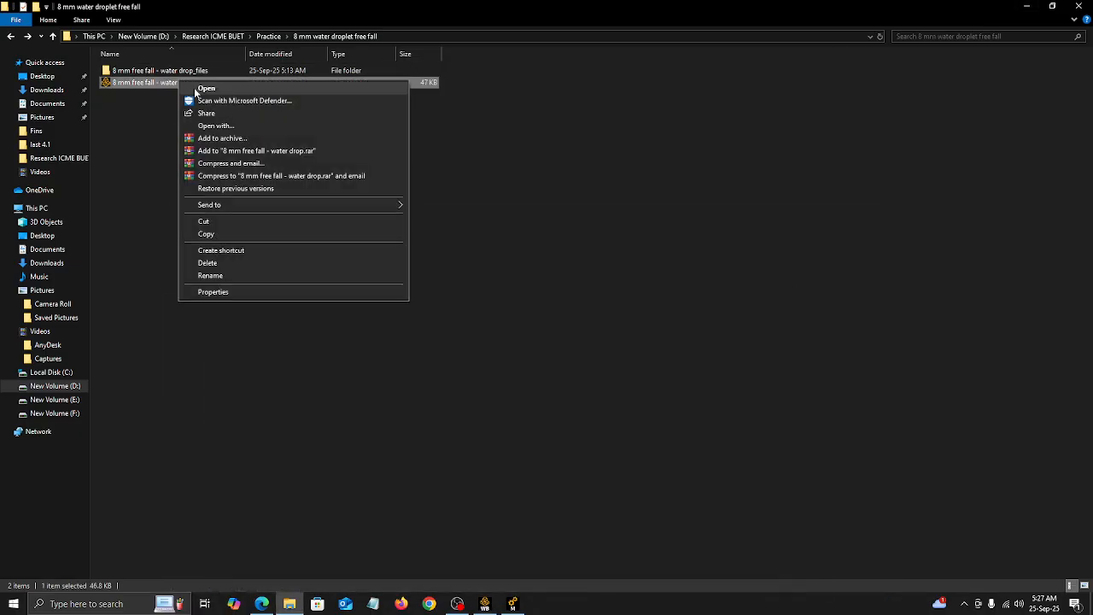
pyautogui.click(206, 89)
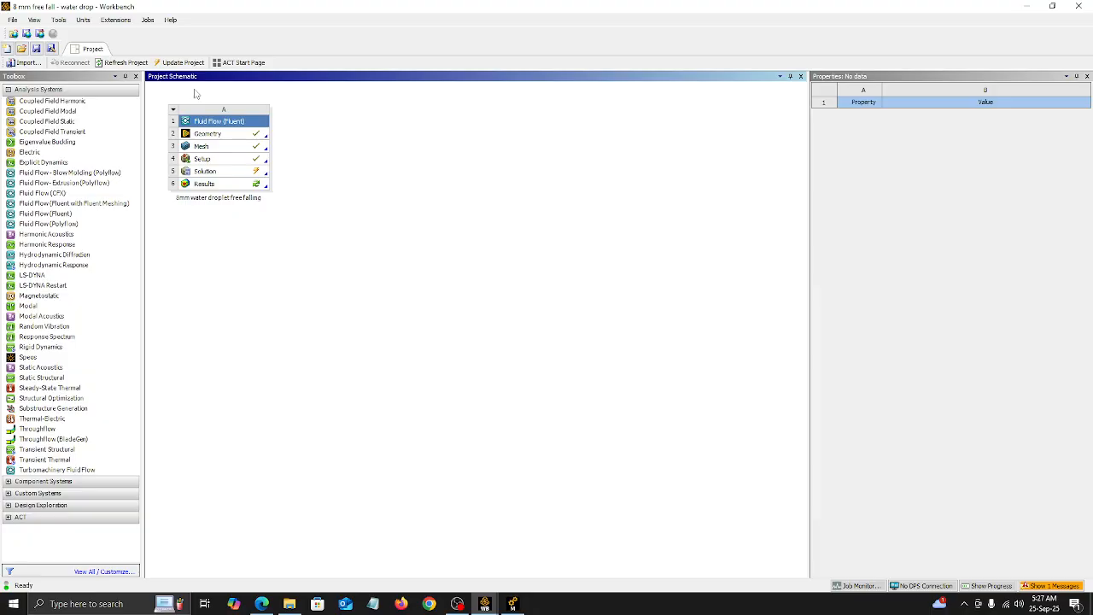
# Step: Launch Fluent from the Setup cell with 2 solver processes, dismiss the Key Behavioral Changes notice, and quit Fluent
pyautogui.click(205, 159)
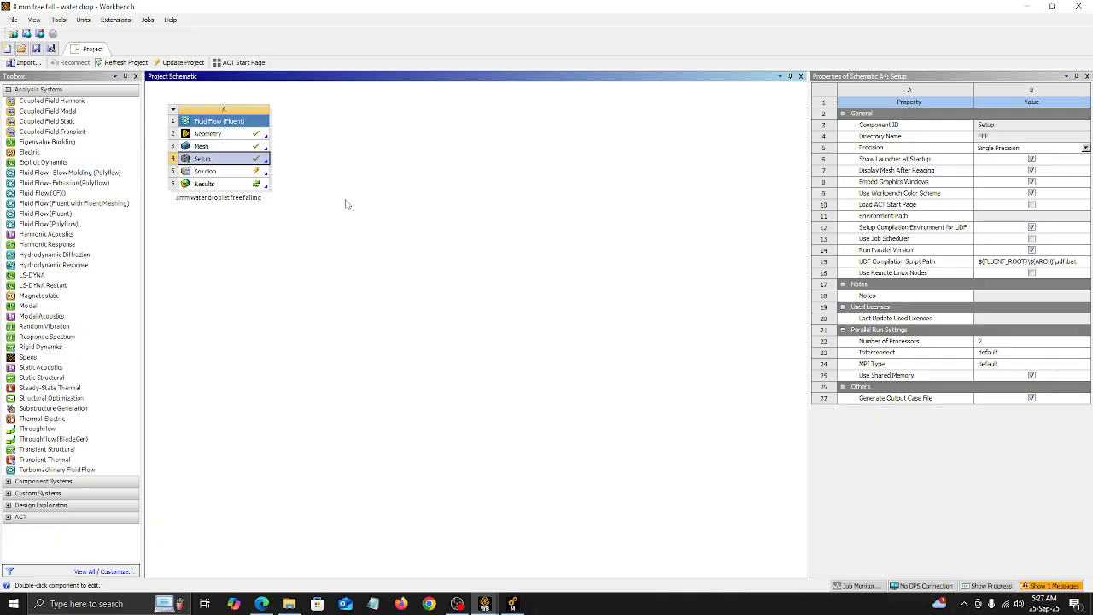
pyautogui.rightClick(261, 161)
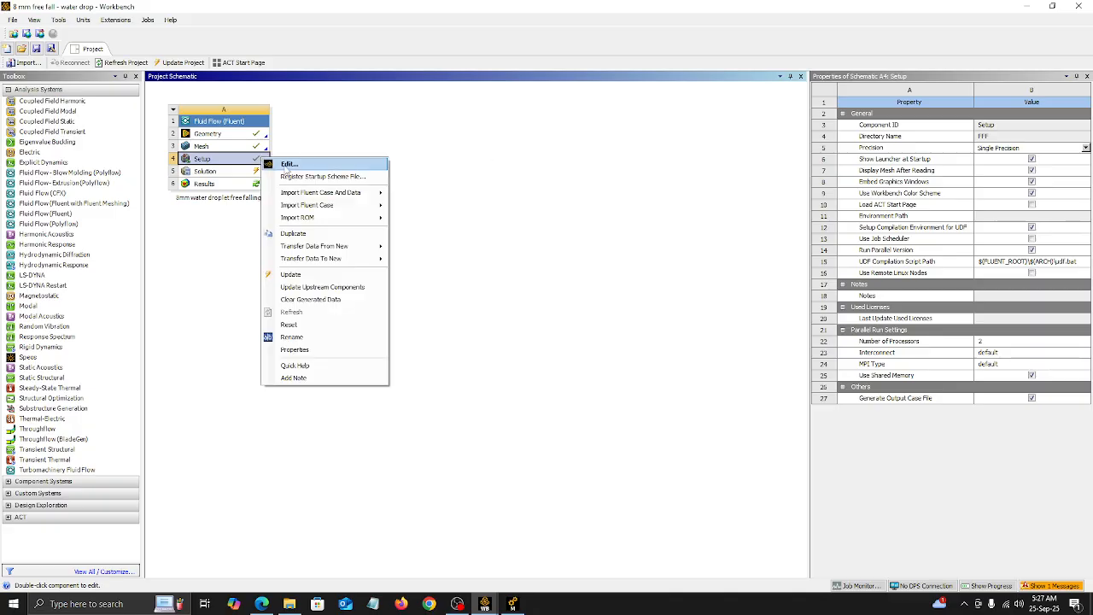
pyautogui.click(285, 167)
pyautogui.click(559, 345)
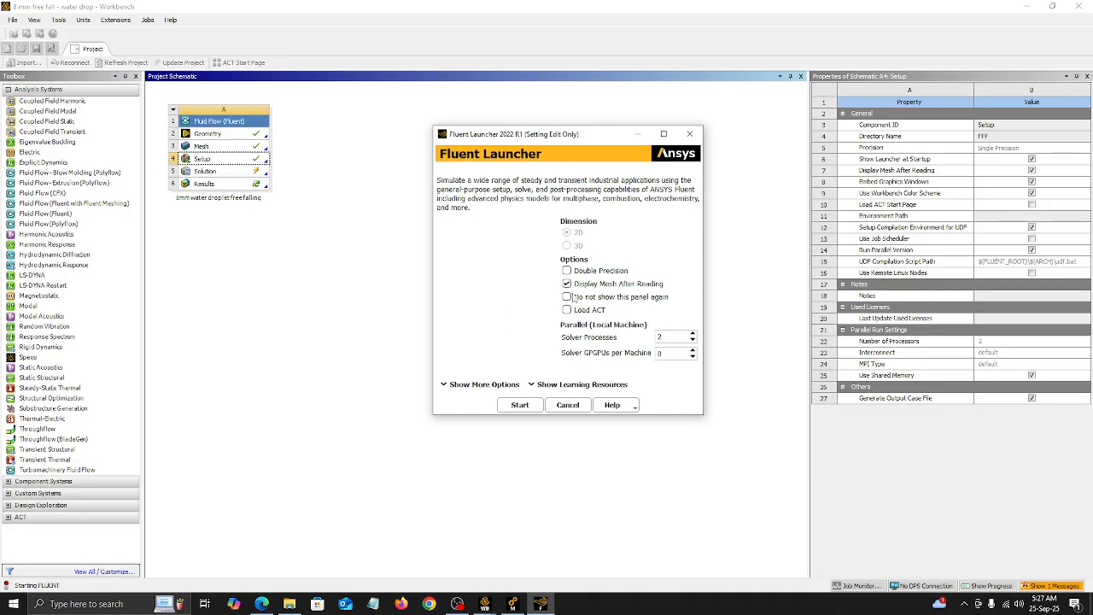
pyautogui.click(692, 334)
pyautogui.click(692, 339)
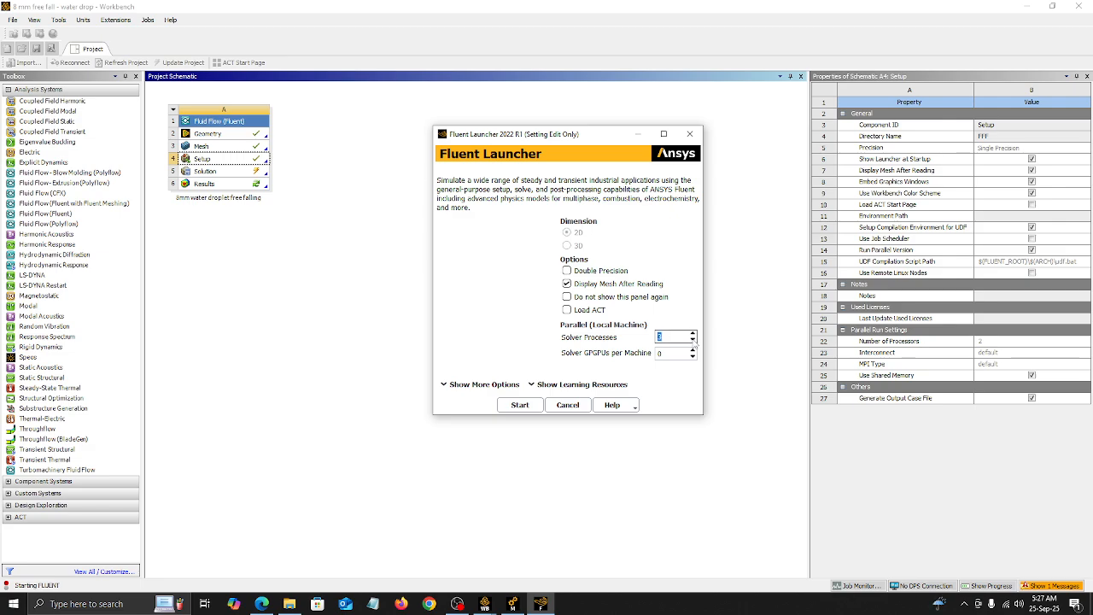
pyautogui.click(521, 404)
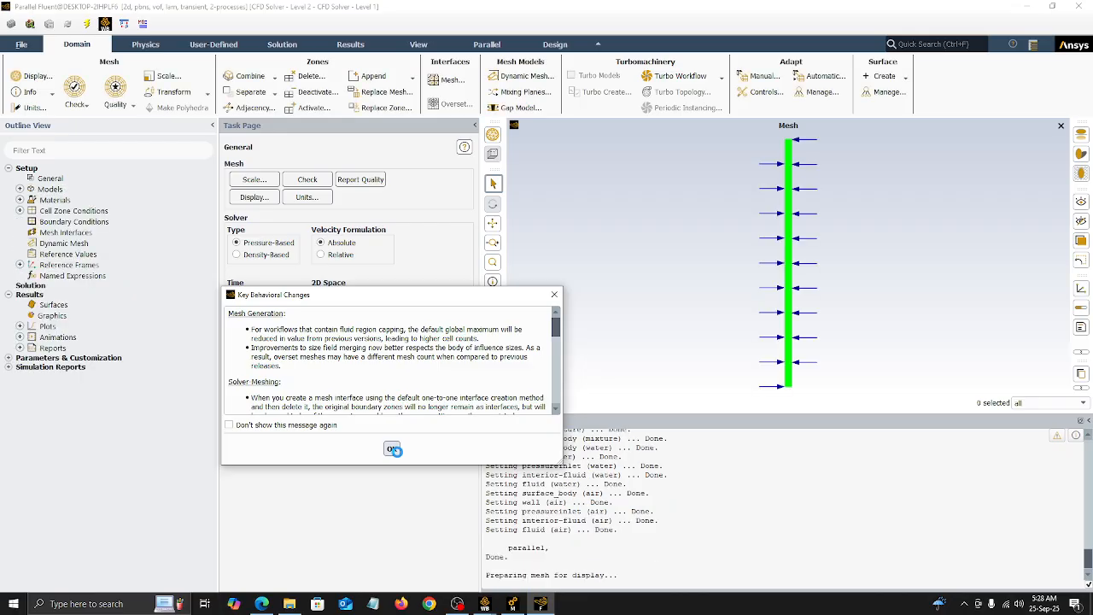
pyautogui.click(557, 296)
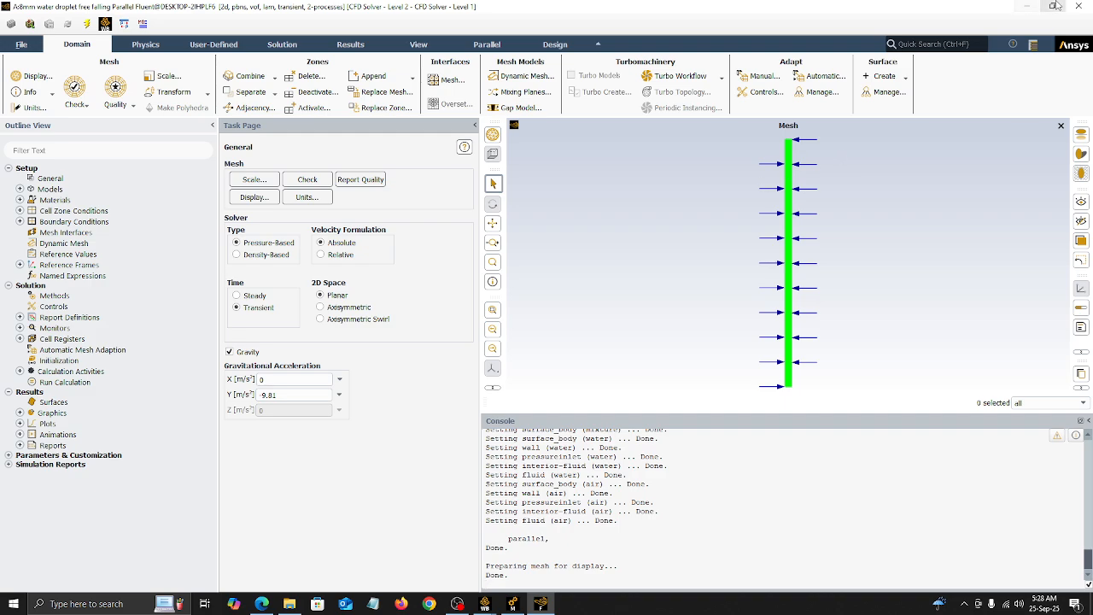
pyautogui.click(1081, 6)
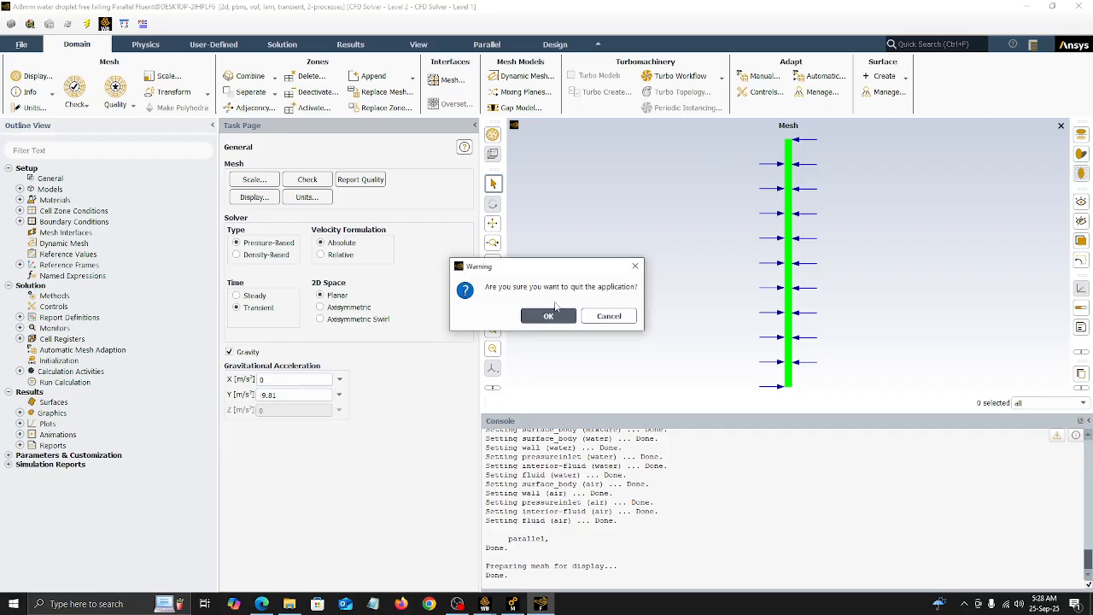
pyautogui.click(554, 313)
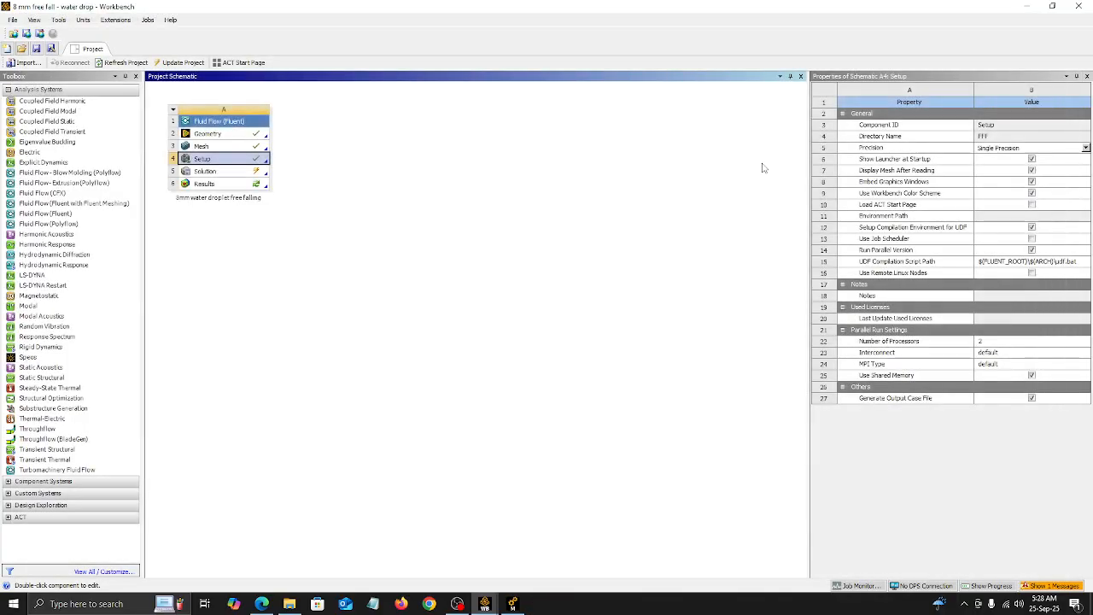
# Step: Open the Mesh cell of the 8mm water droplet free falling system for editing
pyautogui.click(227, 147)
pyautogui.rightClick(228, 148)
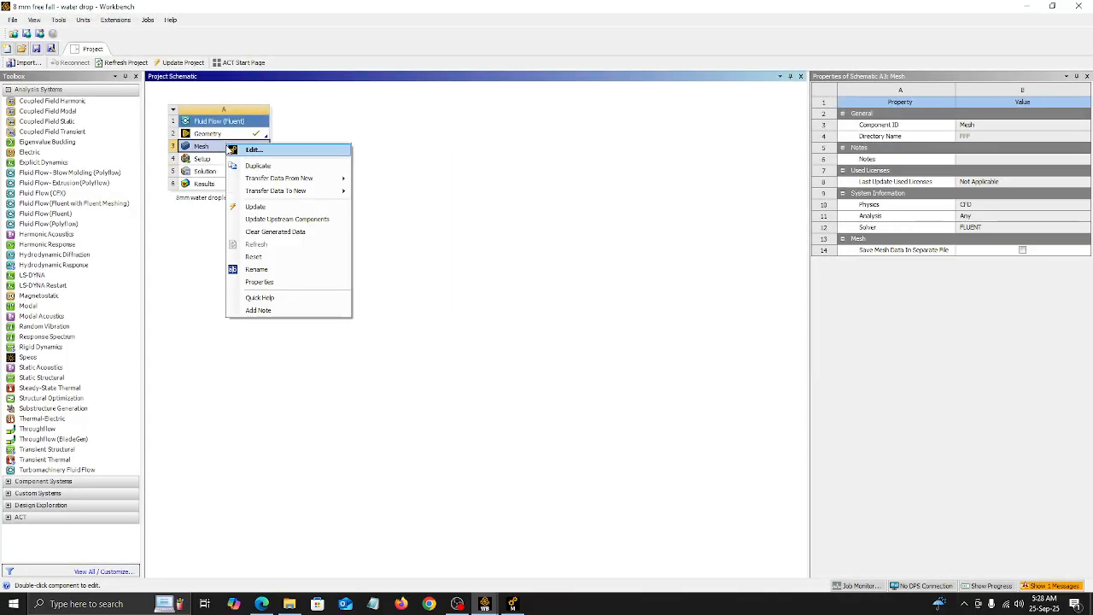
pyautogui.click(241, 152)
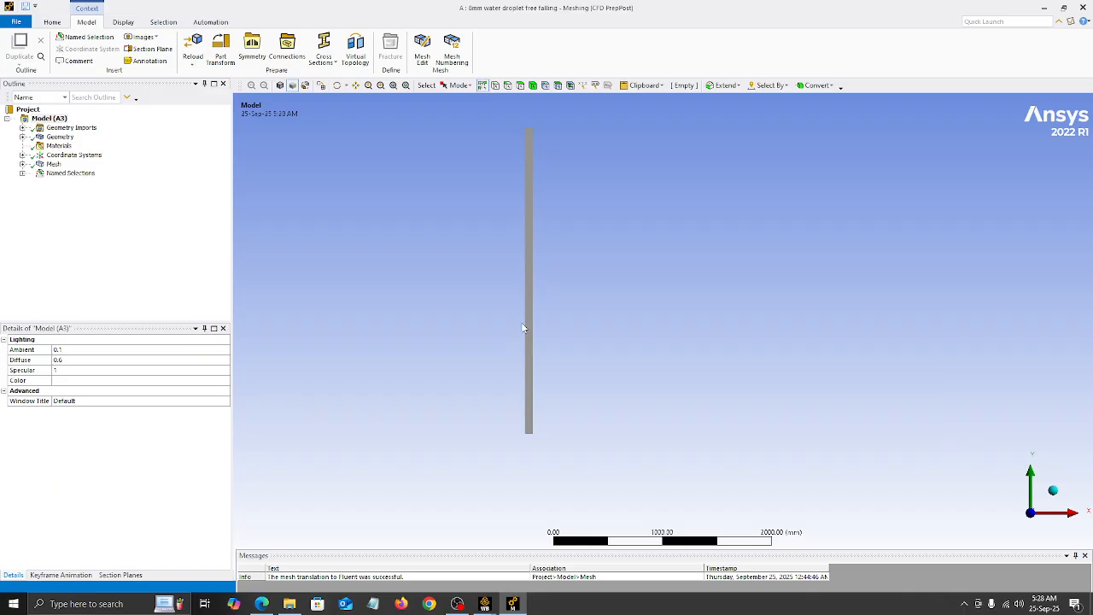
# Step: Expand the Named Selections and inspect the edges assigned to pressureinlet
pyautogui.scroll(-1, 522, 244)
pyautogui.scroll(3, 529, 183)
pyautogui.scroll(-2, 448, 203)
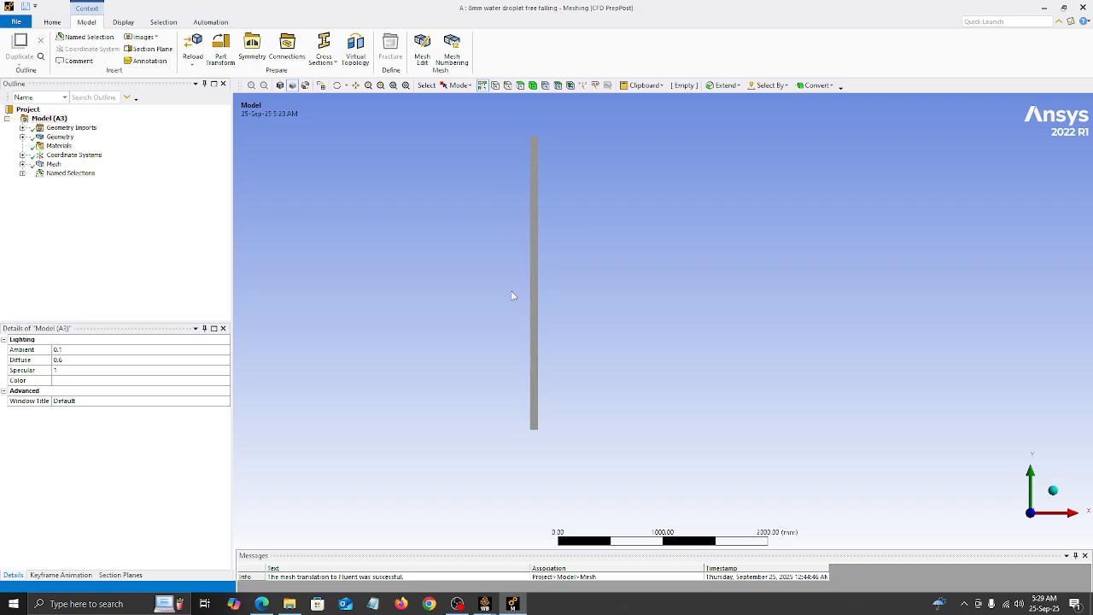
pyautogui.scroll(-1, 528, 393)
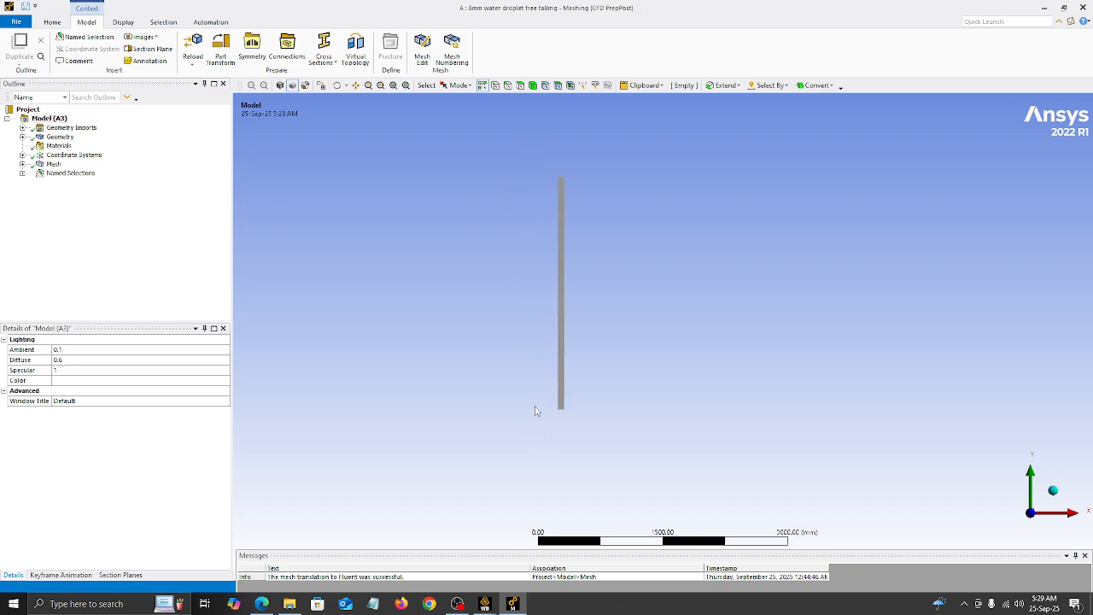
pyautogui.scroll(2, 489, 339)
pyautogui.click(22, 173)
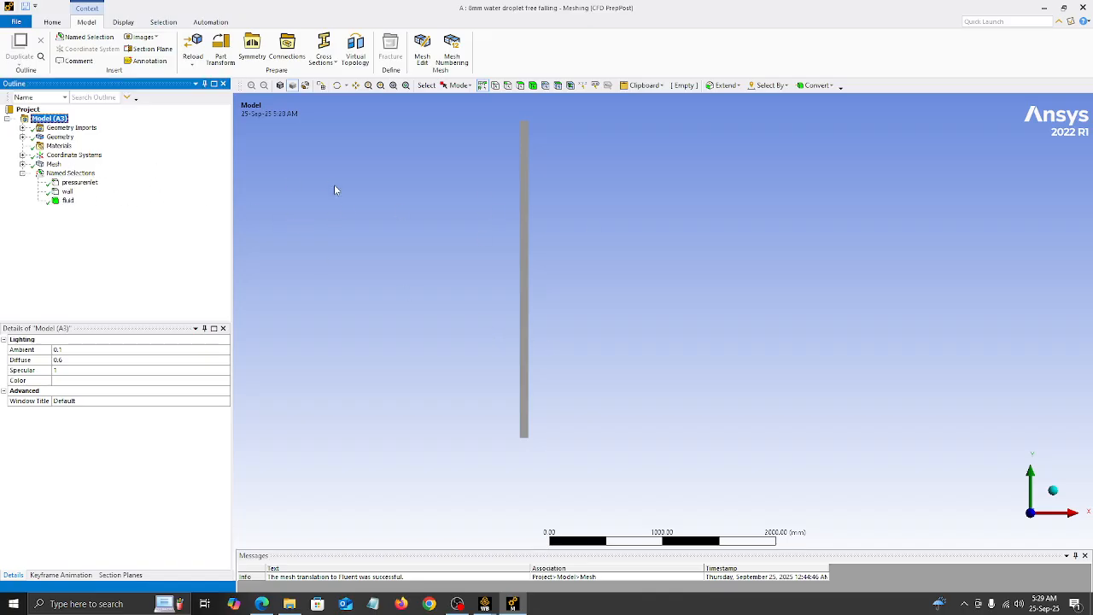
pyautogui.click(79, 183)
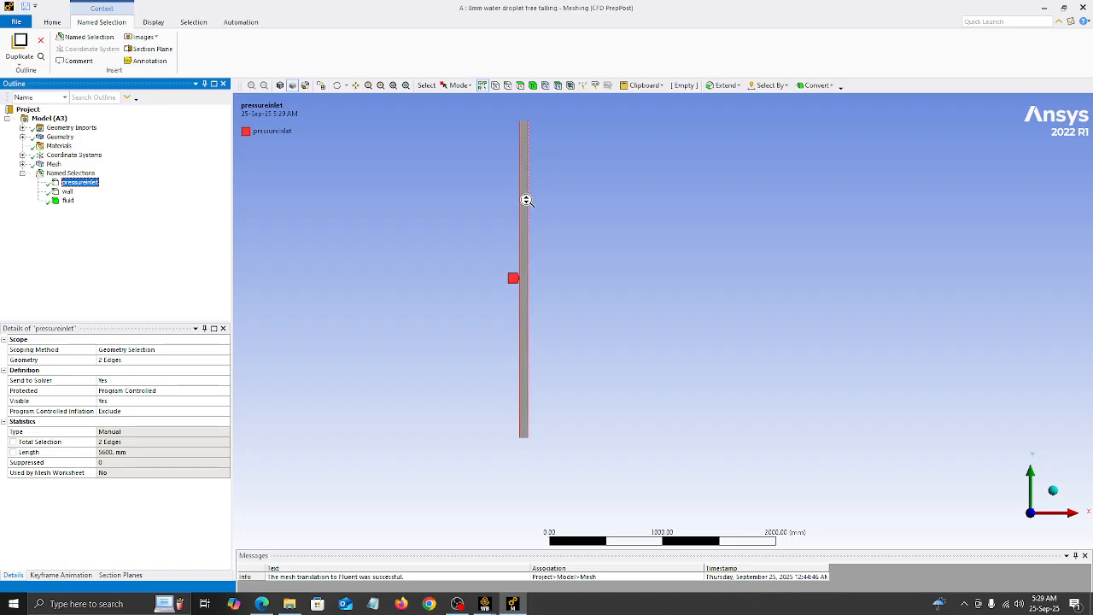
# Step: Examine both long vertical edges of the domain scoped to the pressureinlet named selection
pyautogui.scroll(2, 524, 201)
pyautogui.click(355, 86)
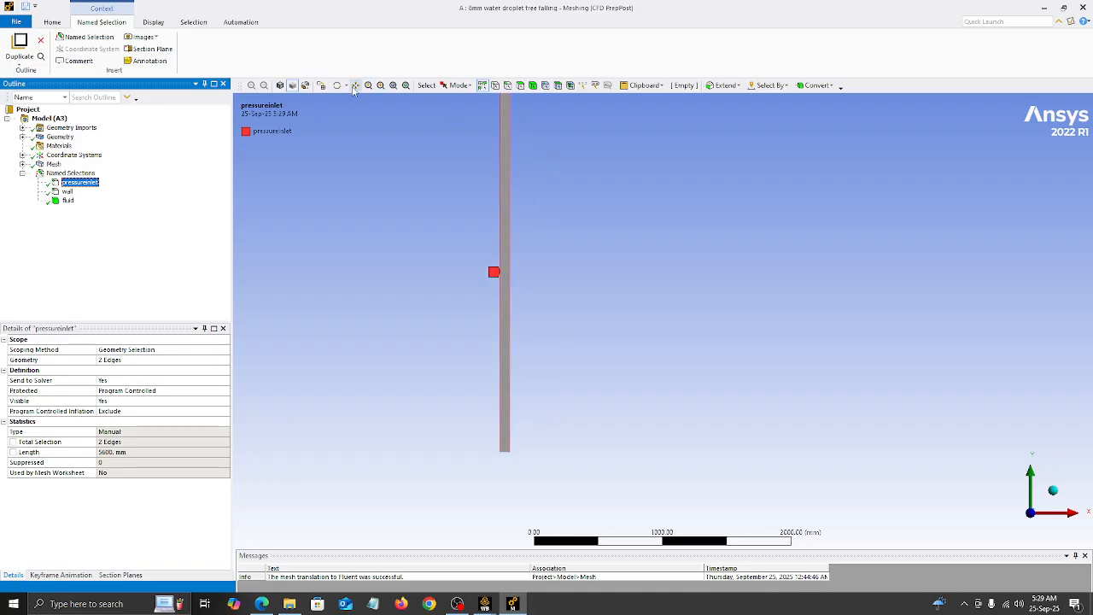
pyautogui.moveTo(507, 204); pyautogui.dragTo(510, 246)
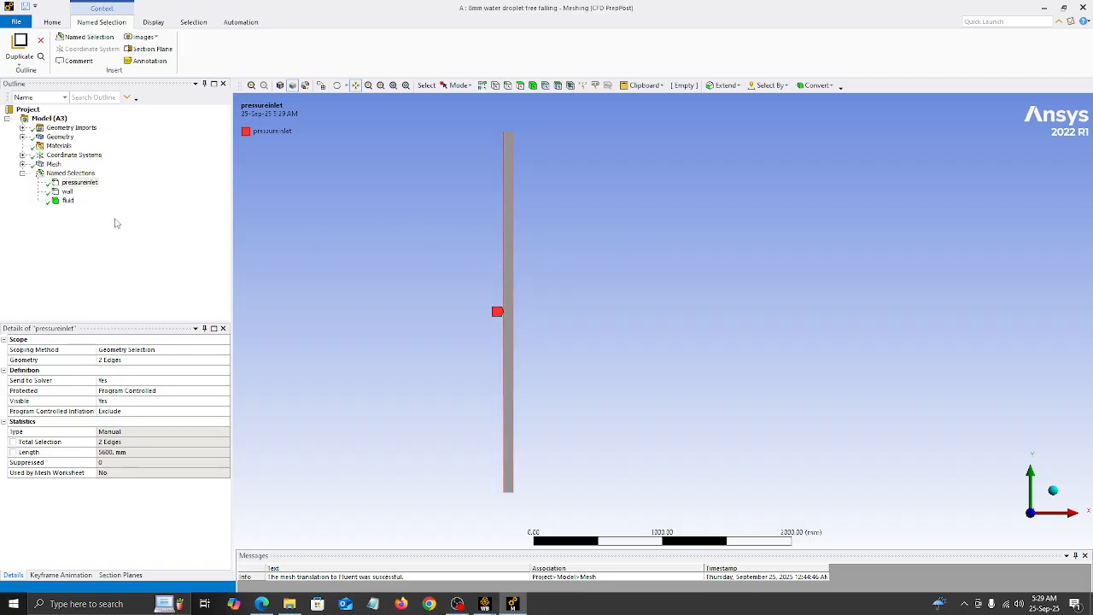
pyautogui.click(73, 174)
pyautogui.click(75, 181)
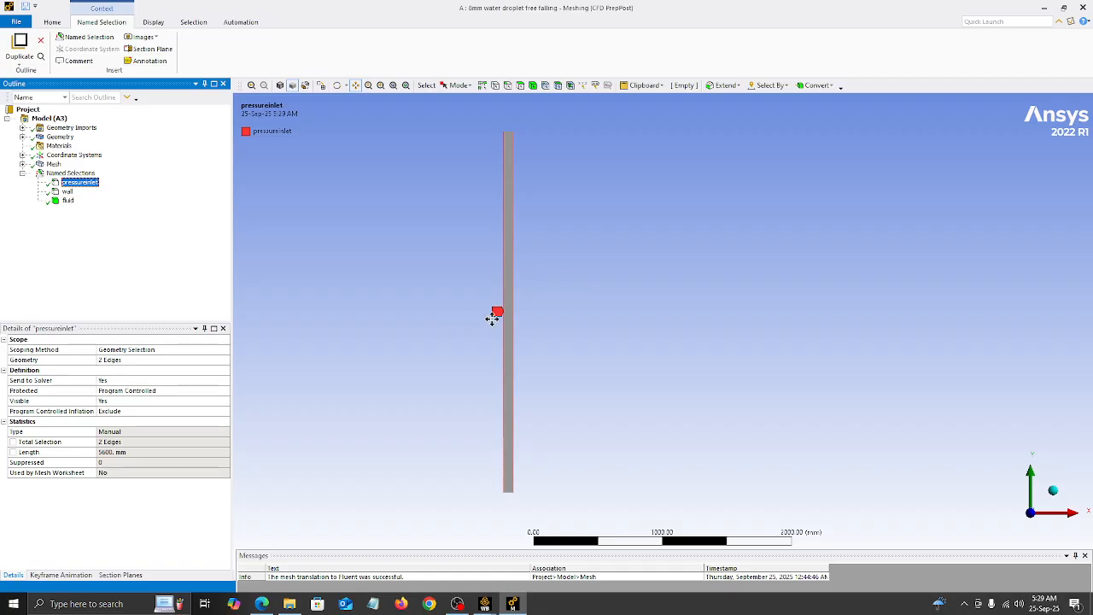
# Step: Inspect the edge assigned to the wall named selection up close, and view the fluid named selection
pyautogui.click(67, 192)
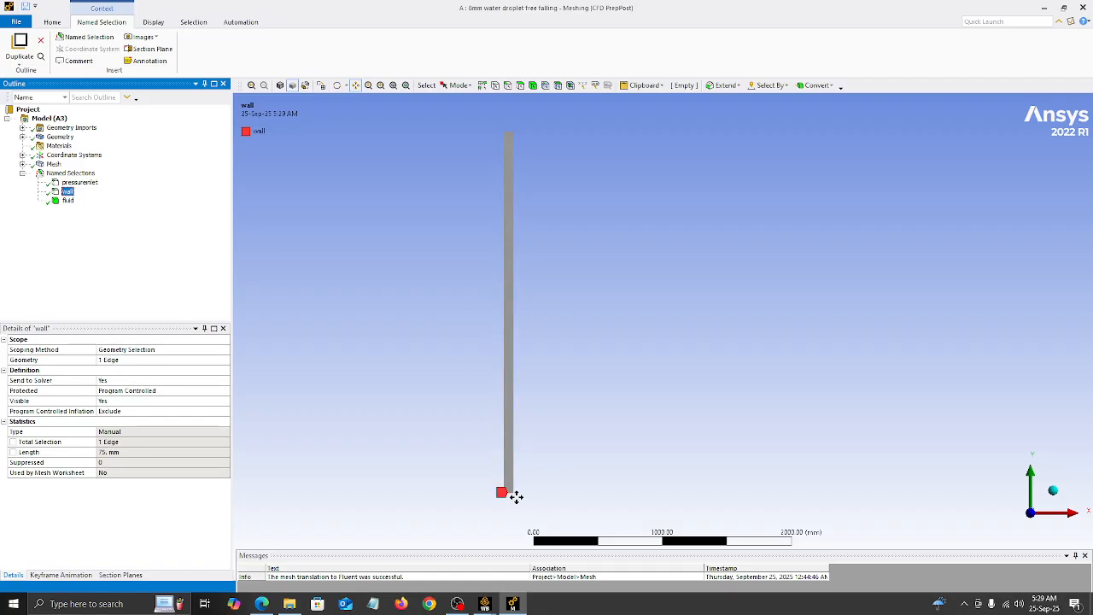
pyautogui.scroll(-1, 508, 497)
pyautogui.scroll(3, 505, 496)
pyautogui.moveTo(462, 486); pyautogui.dragTo(530, 229)
pyautogui.scroll(3, 493, 355)
pyautogui.scroll(3, 495, 348)
pyautogui.moveTo(322, 247); pyautogui.dragTo(505, 356)
pyautogui.scroll(-7, 514, 353)
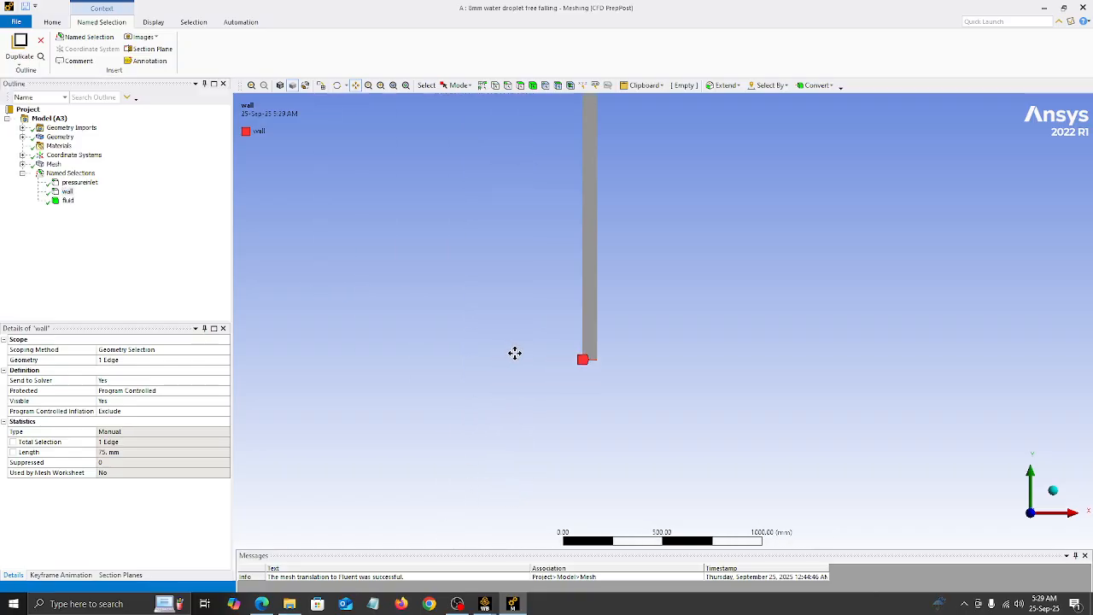
pyautogui.scroll(-1, 601, 180)
pyautogui.moveTo(615, 162); pyautogui.dragTo(561, 265)
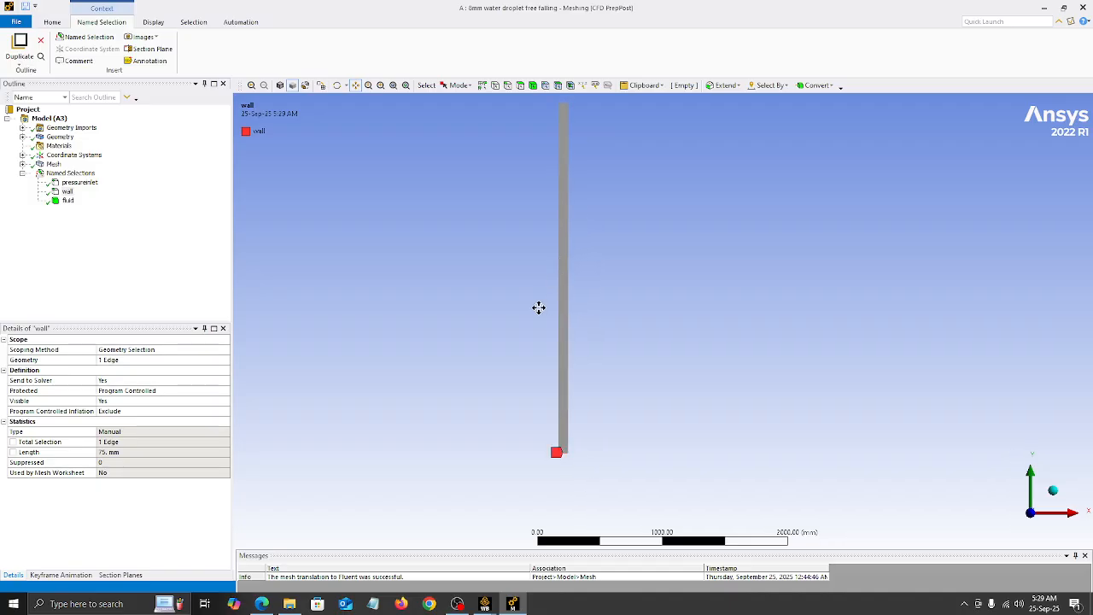
pyautogui.click(64, 201)
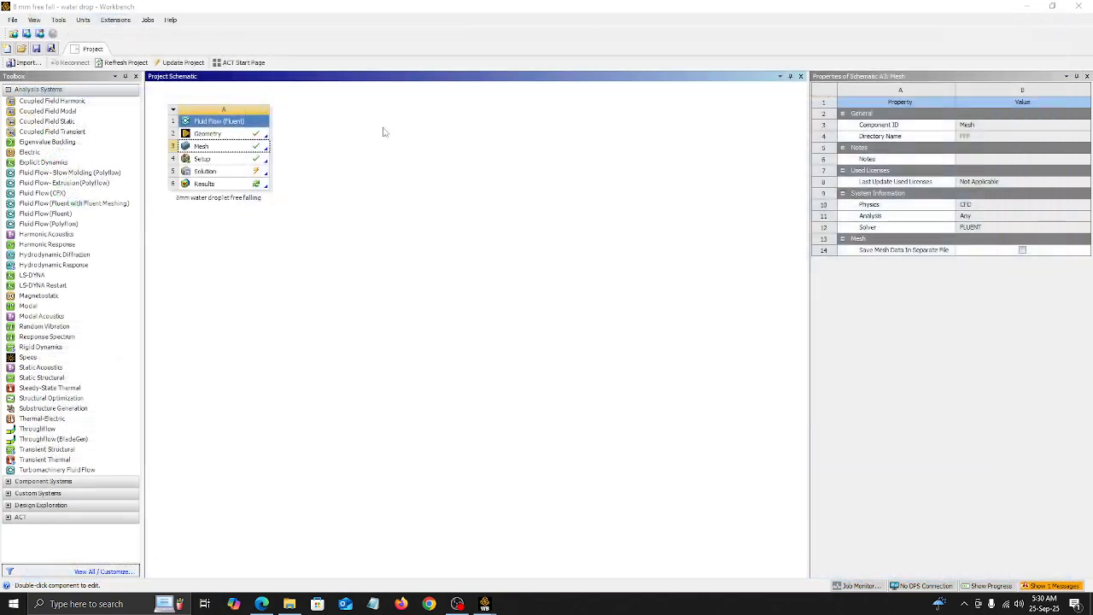
# Step: Reset the Setup cell of the 8mm water droplet free falling system in Workbench and confirm the reset
pyautogui.click(220, 161)
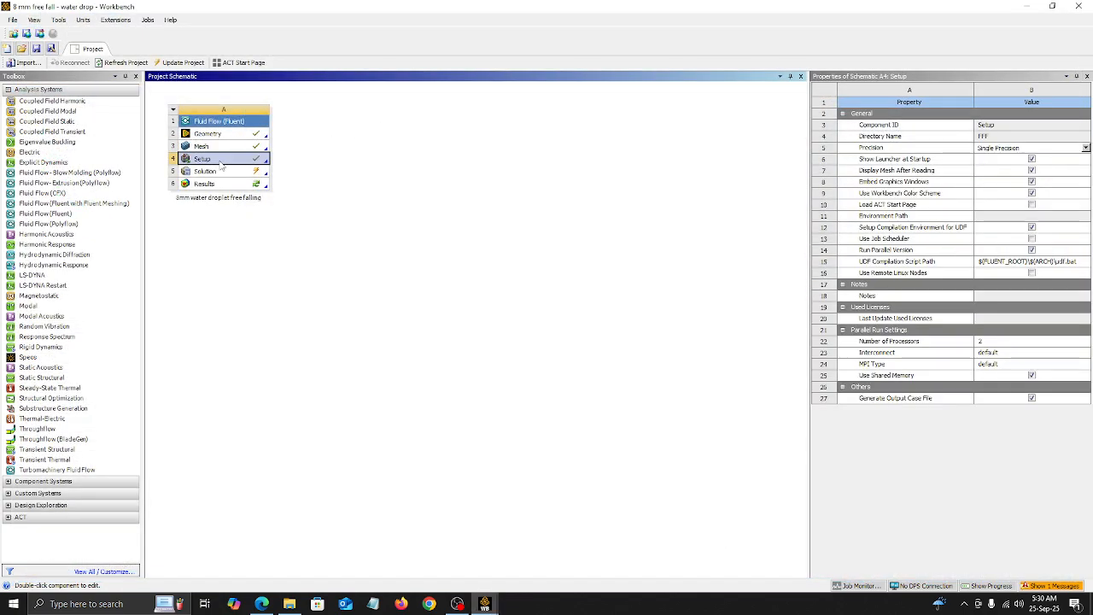
pyautogui.rightClick(225, 164)
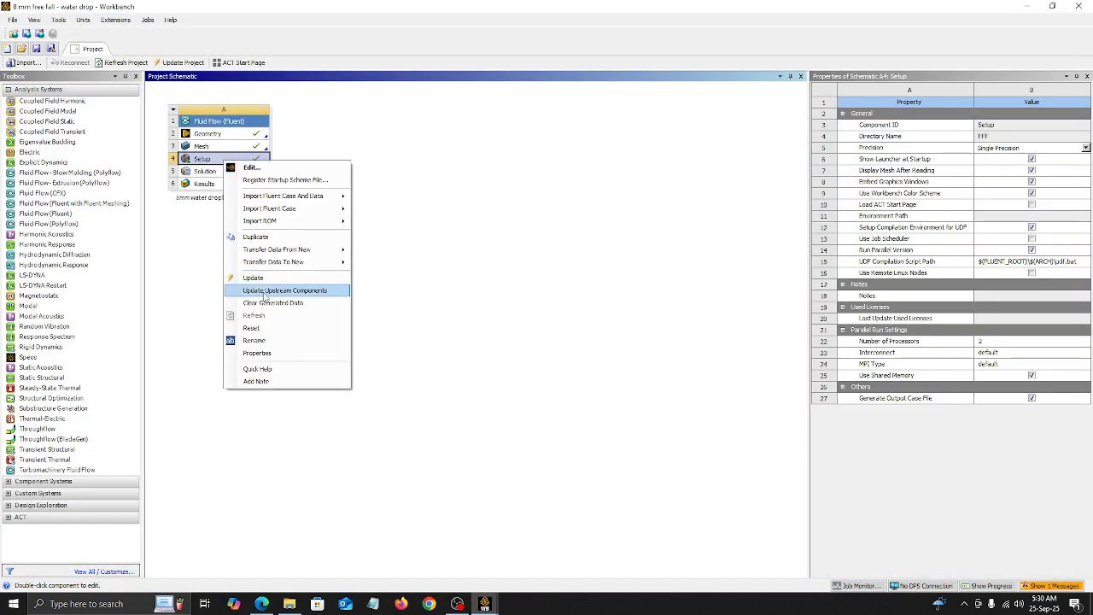
pyautogui.click(253, 328)
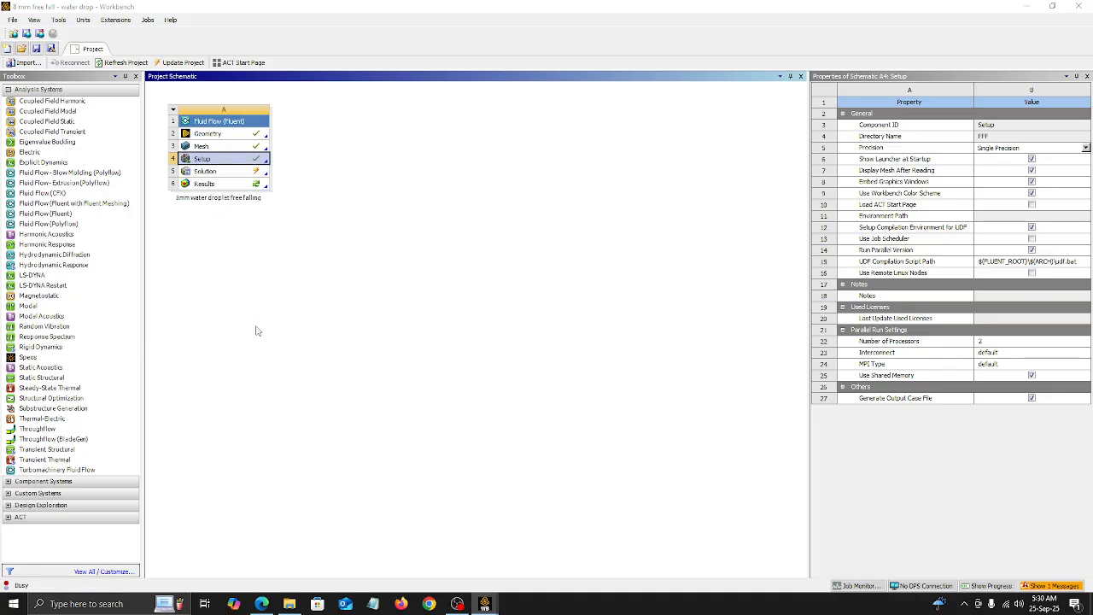
pyautogui.click(567, 320)
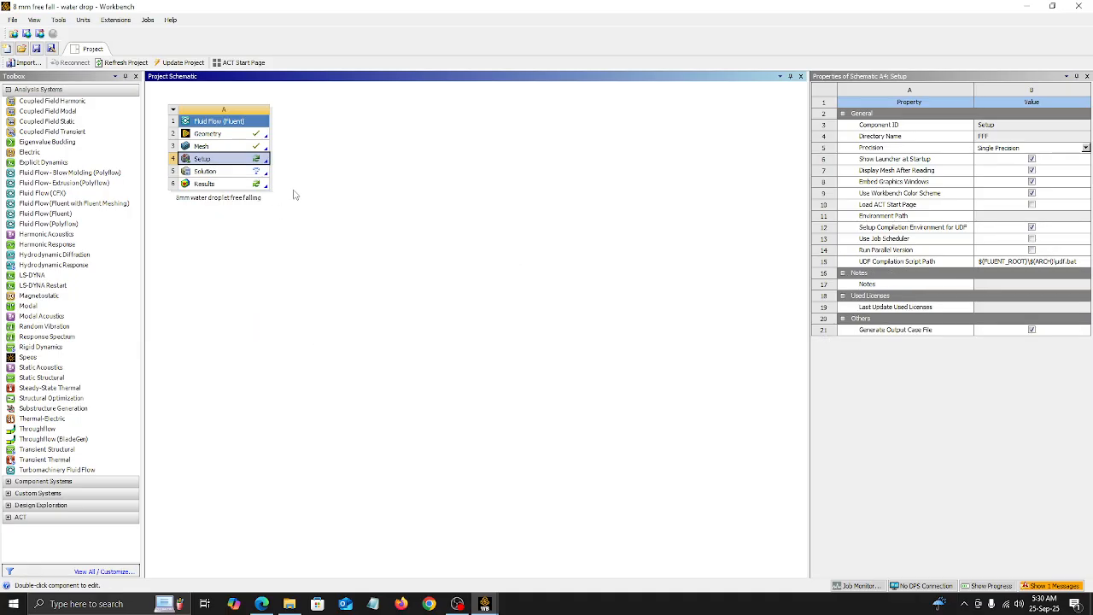
# Step: Open the Setup cell for editing, start Fluent with 2 solver processes, and dismiss the Key Behavioral Changes notice
pyautogui.rightClick(244, 162)
pyautogui.click(263, 162)
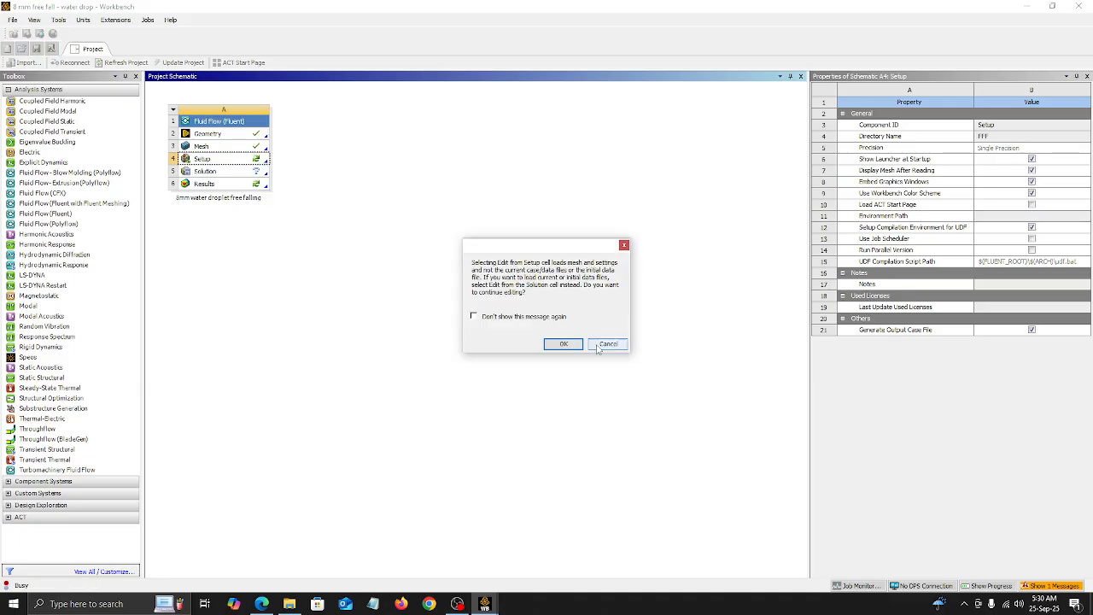
pyautogui.click(564, 345)
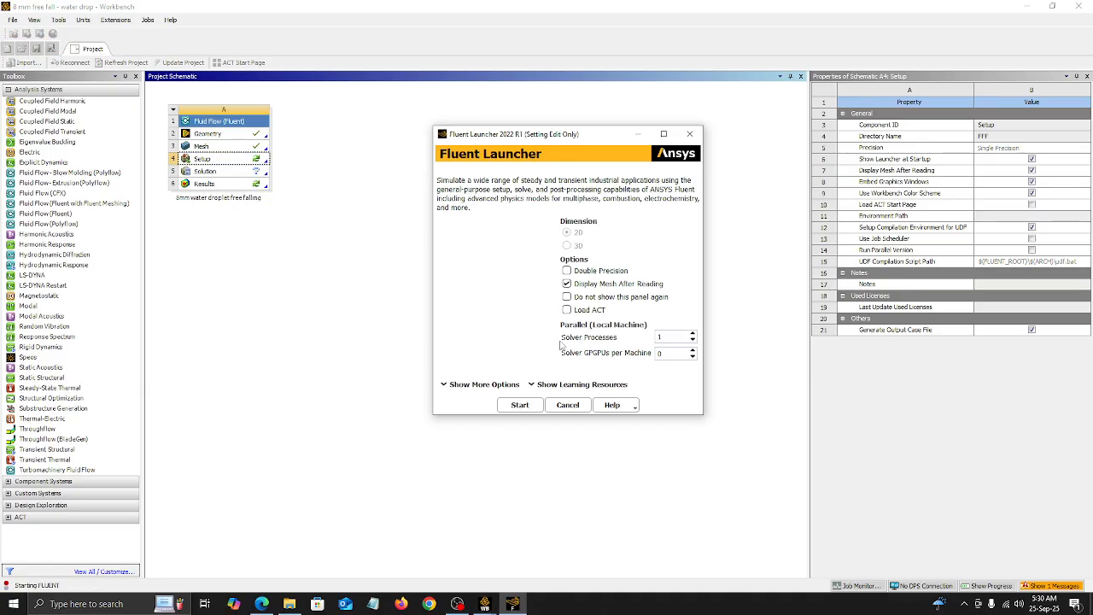
pyautogui.click(693, 334)
pyautogui.click(518, 407)
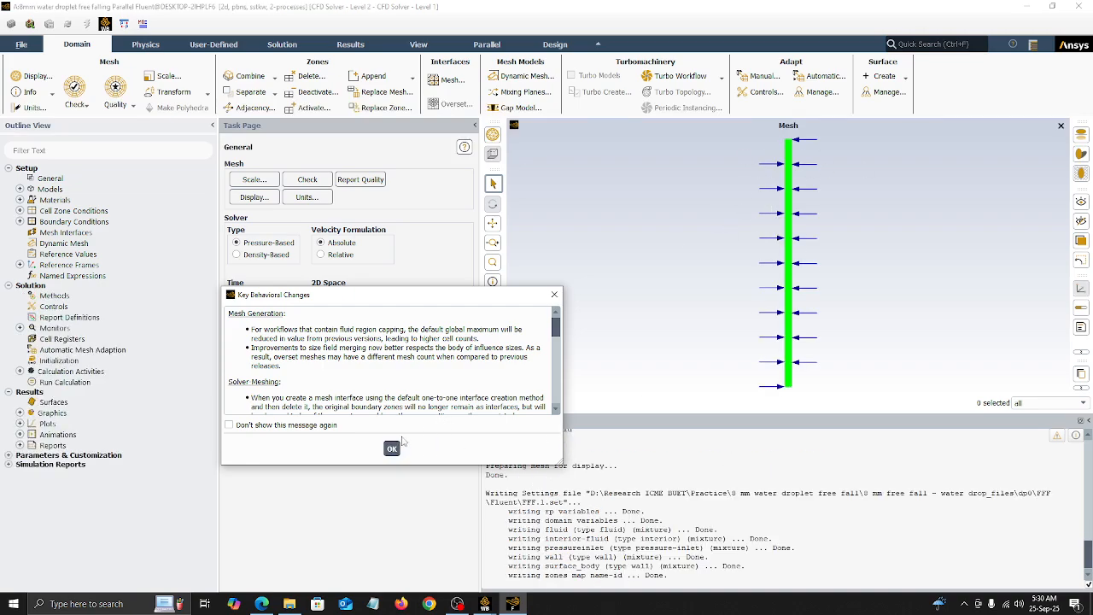
pyautogui.click(392, 448)
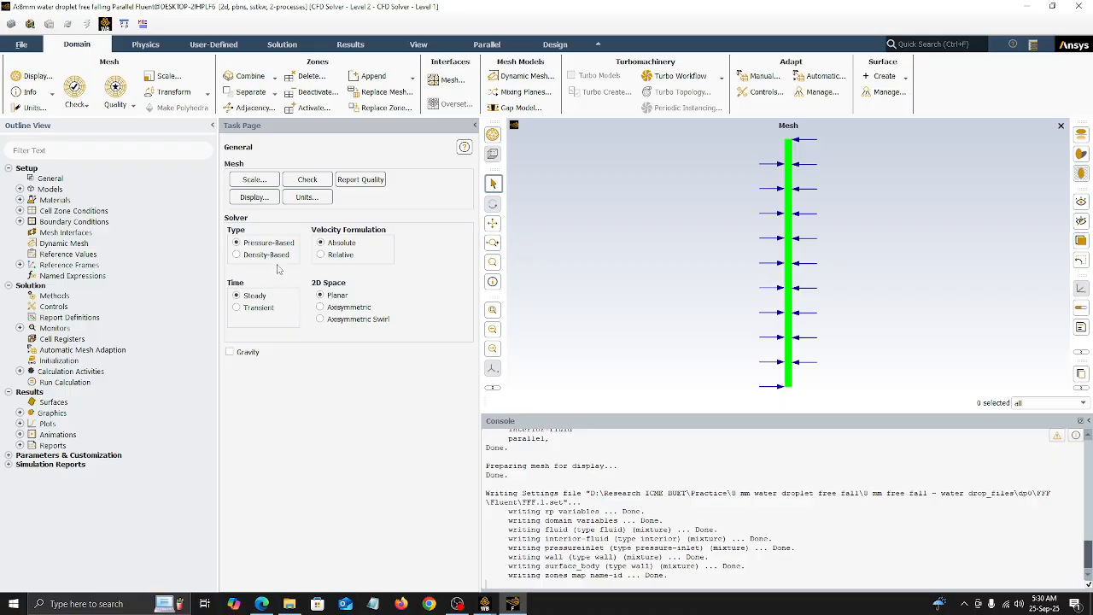
# Step: Set the solver to transient and enable gravity with a Y acceleration of -9.81 m/s²
pyautogui.click(237, 308)
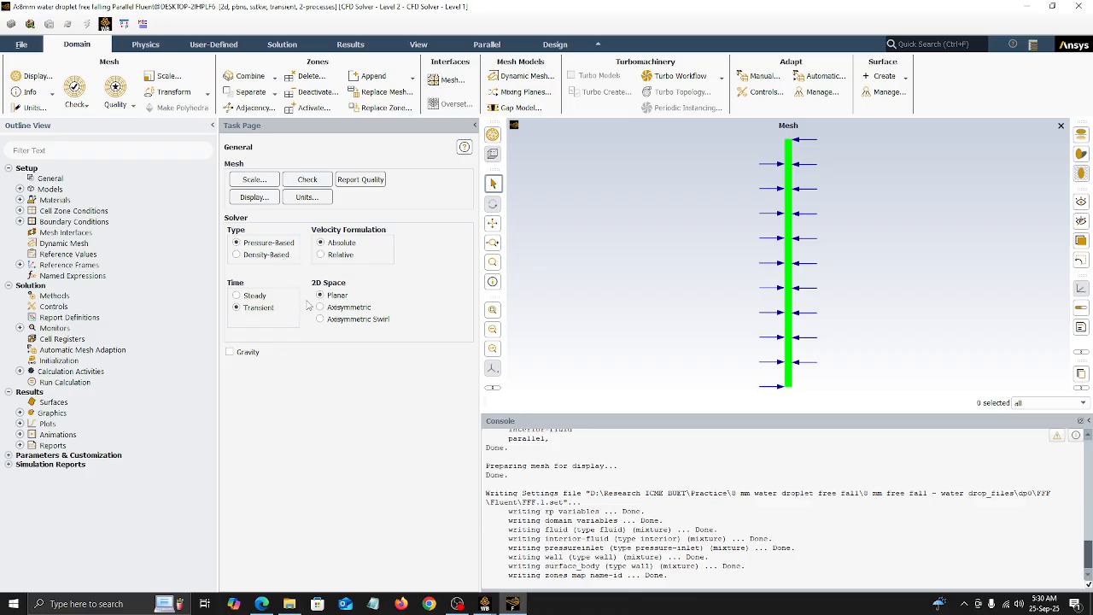
pyautogui.click(244, 354)
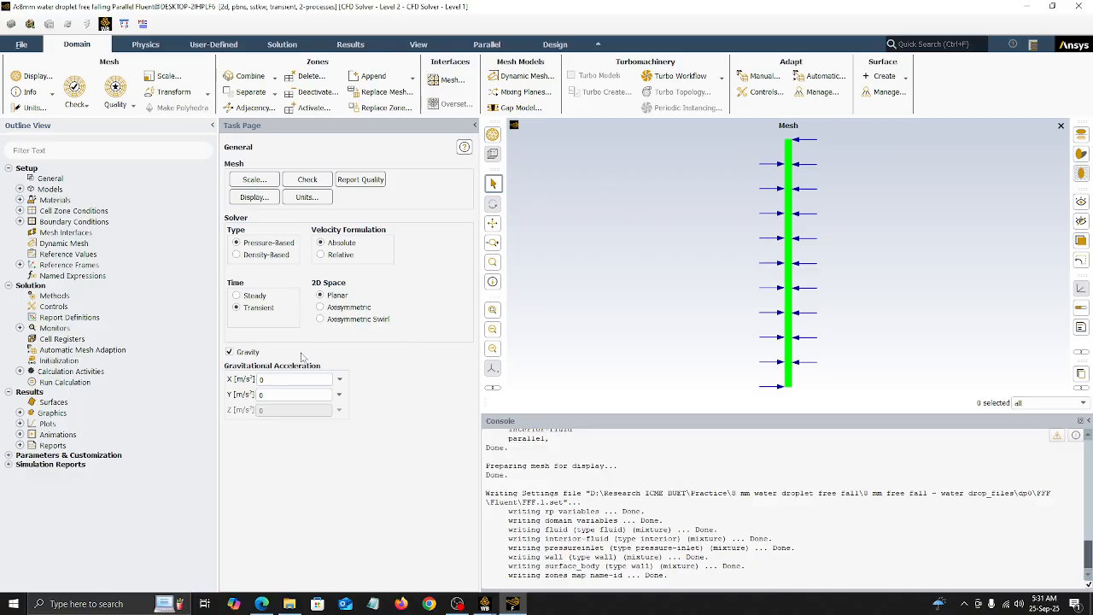
pyautogui.click(261, 395)
pyautogui.doubleClick(261, 395)
# Step: Apply the Volume of Fluid multiphase model with implicit formulation and implicit body force, and check the phase definitions
pyautogui.click(20, 188)
pyautogui.doubleClick(43, 200)
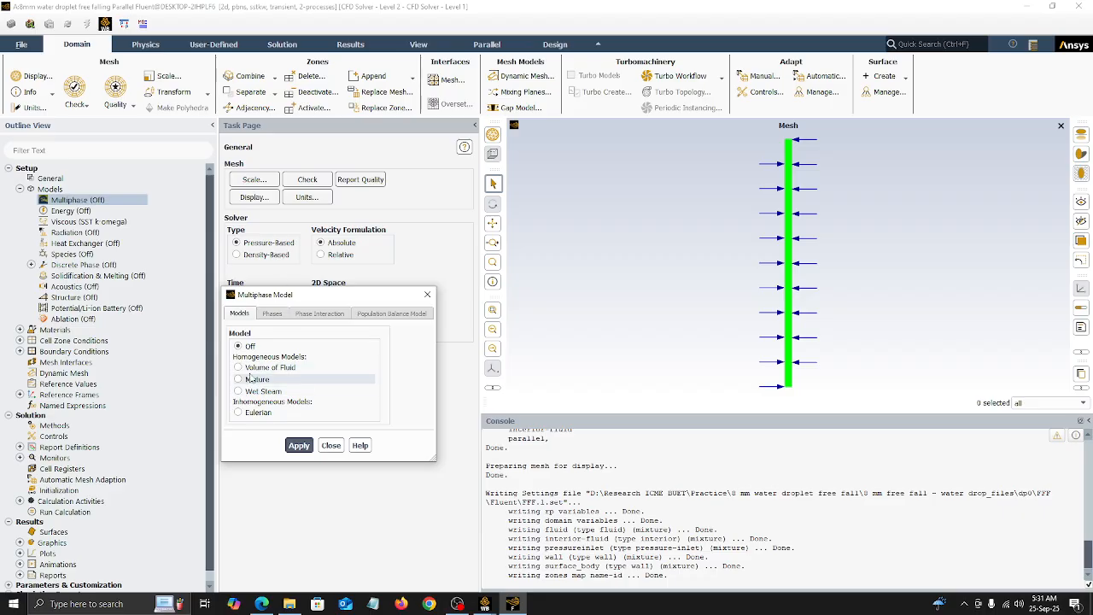
pyautogui.click(251, 368)
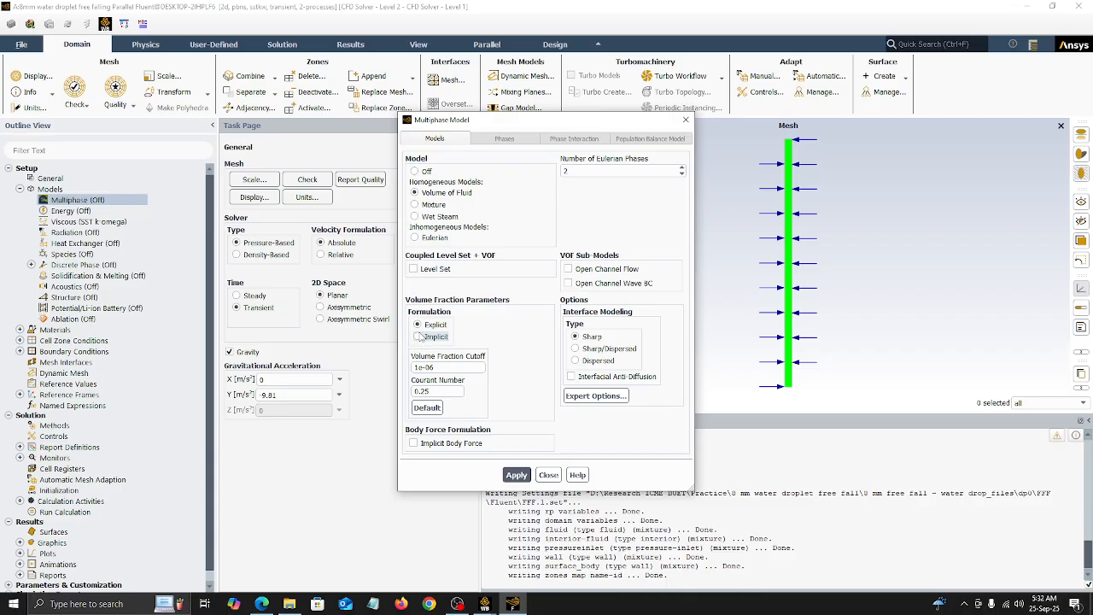
pyautogui.click(418, 336)
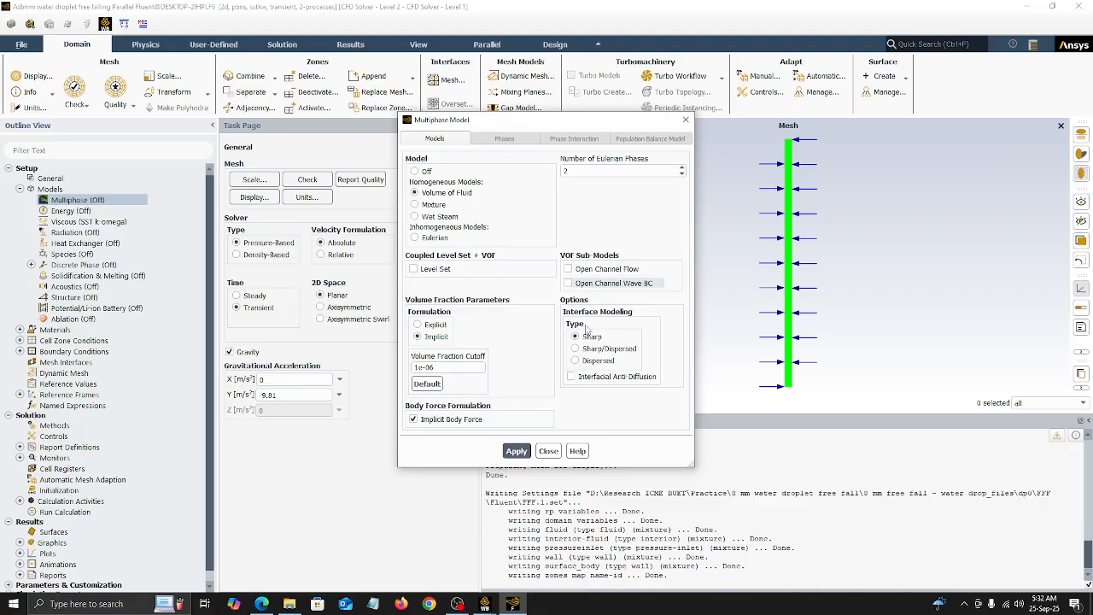
pyautogui.click(516, 450)
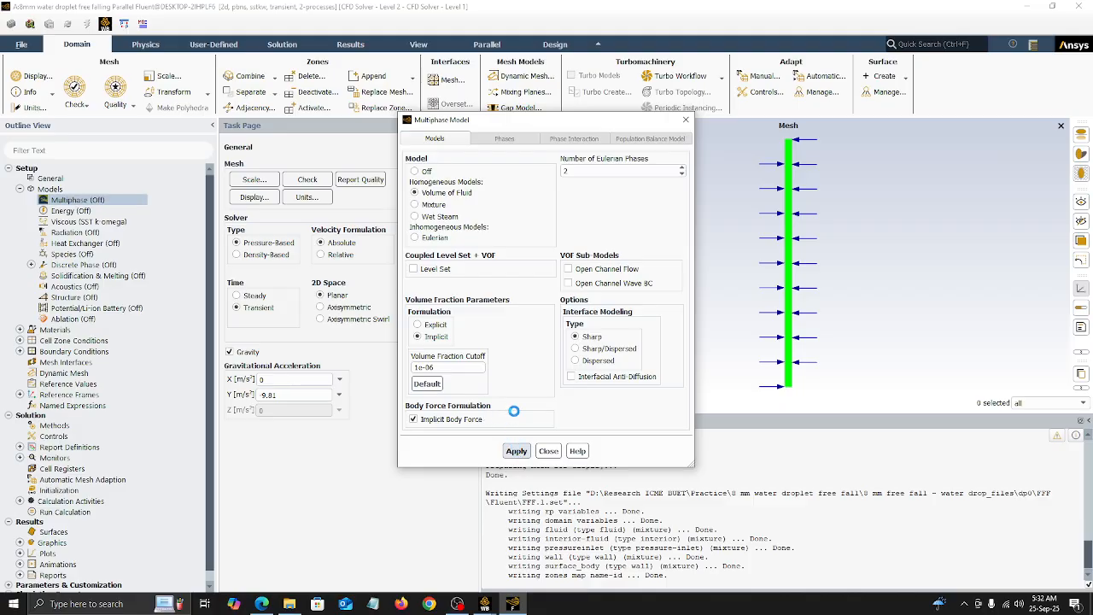
pyautogui.click(507, 139)
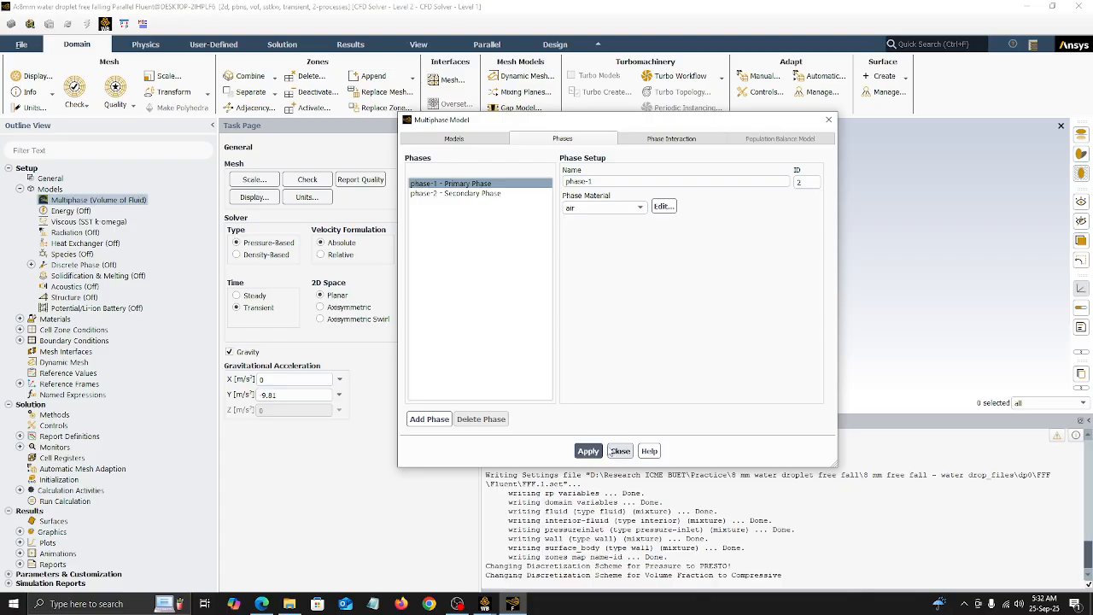
pyautogui.click(619, 450)
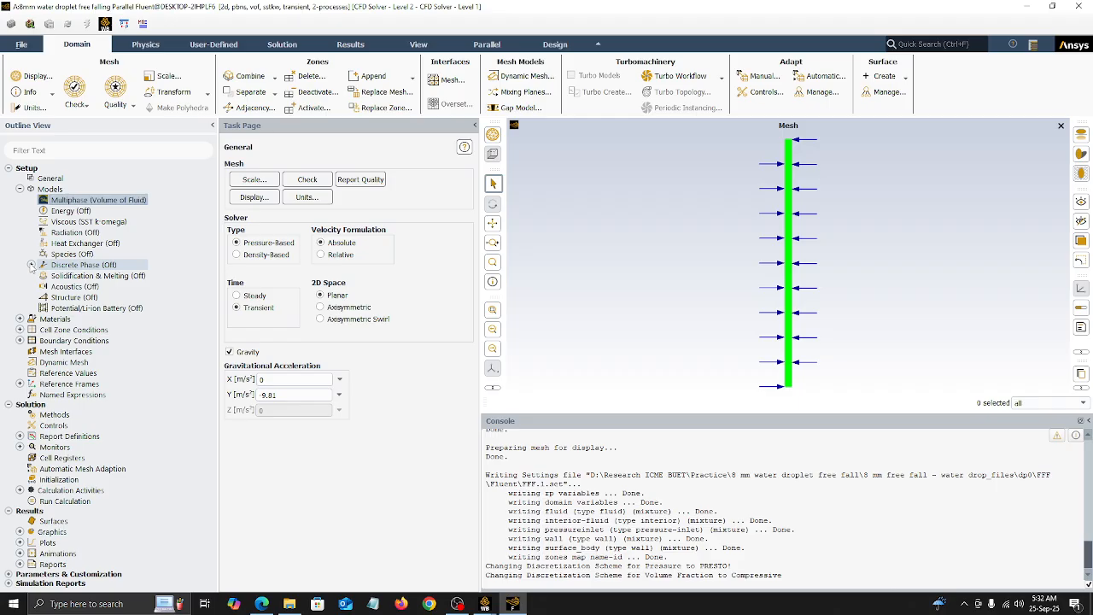
# Step: Add water-liquid (h2o<l>) to the fluid materials by copying it from the Fluent Database
pyautogui.click(19, 189)
pyautogui.click(20, 199)
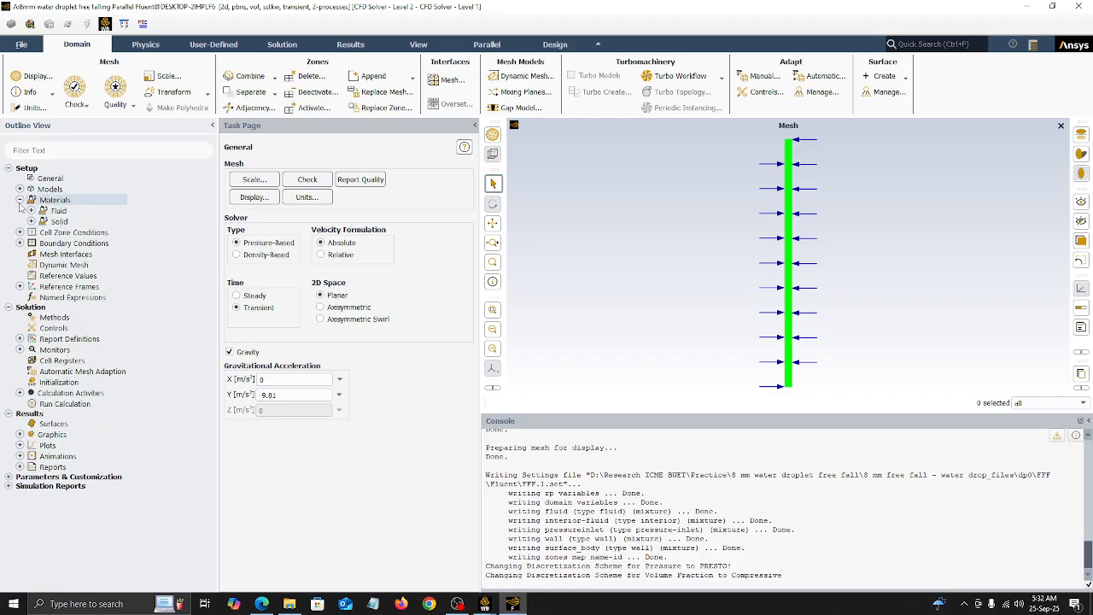
pyautogui.click(30, 210)
pyautogui.rightClick(66, 223)
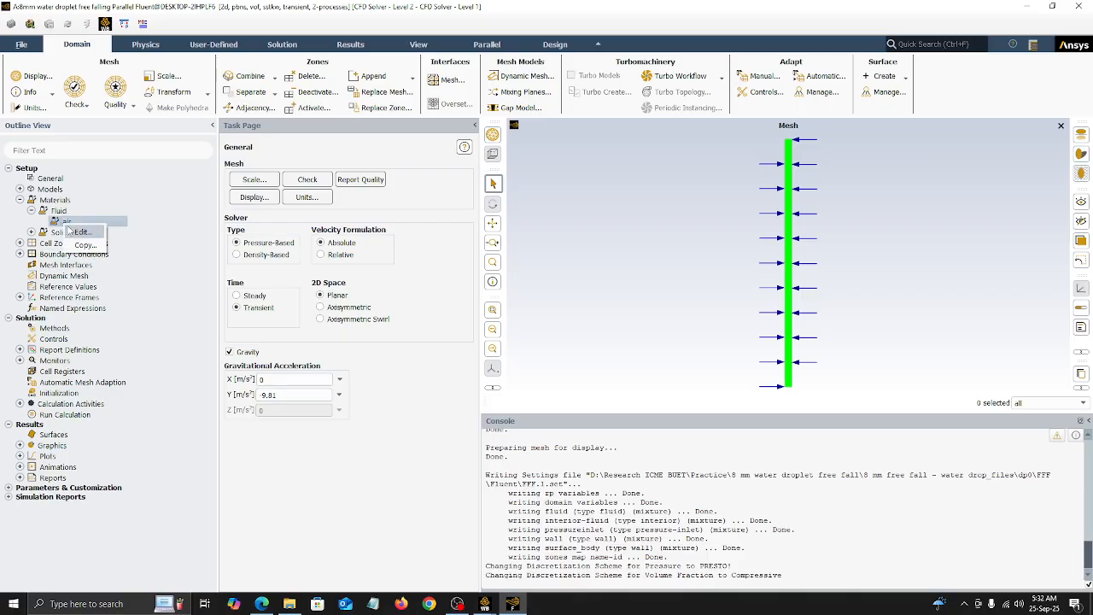
pyautogui.rightClick(55, 210)
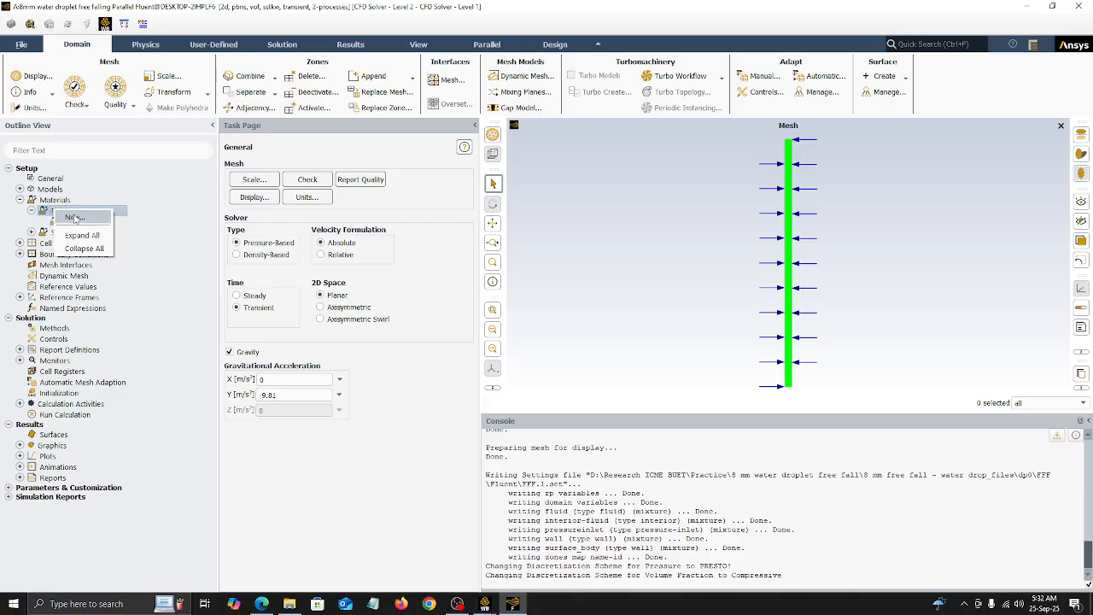
pyautogui.click(74, 218)
pyautogui.click(736, 208)
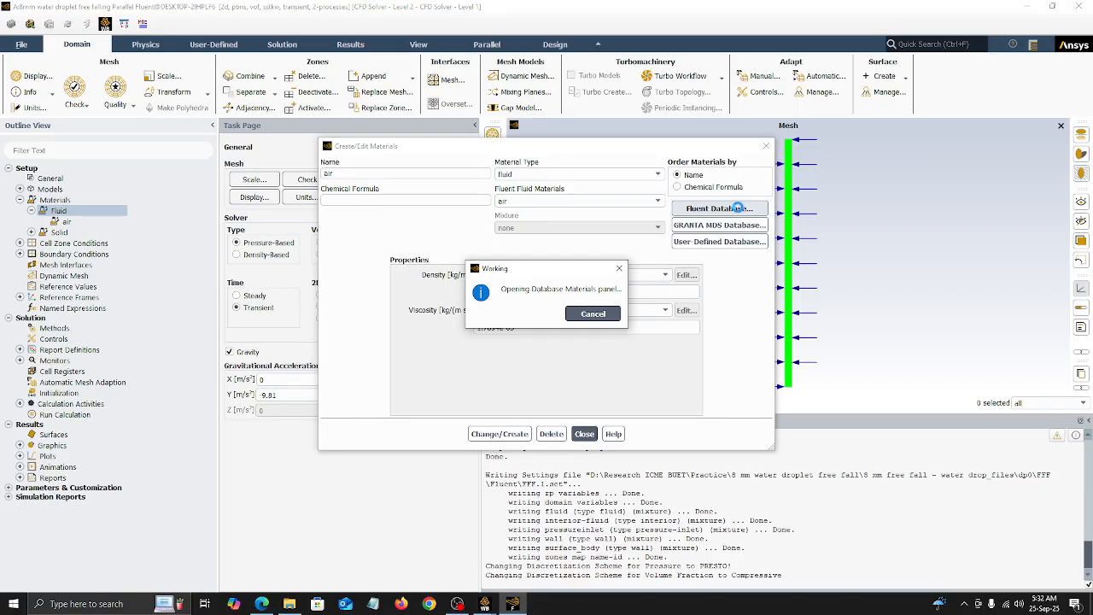
pyautogui.moveTo(389, 346); pyautogui.dragTo(389, 365)
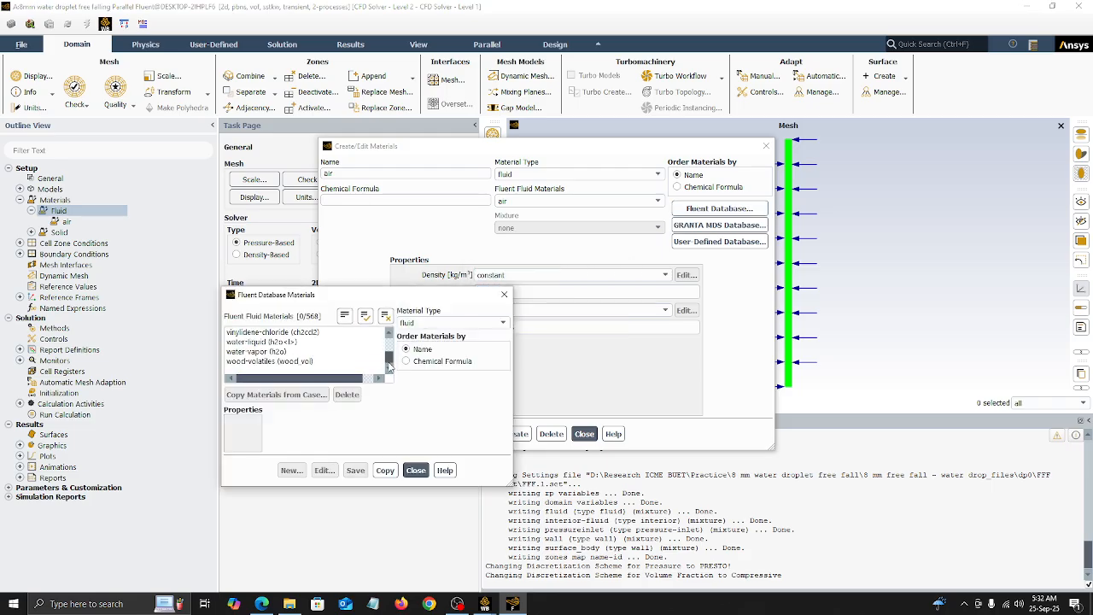
pyautogui.click(265, 342)
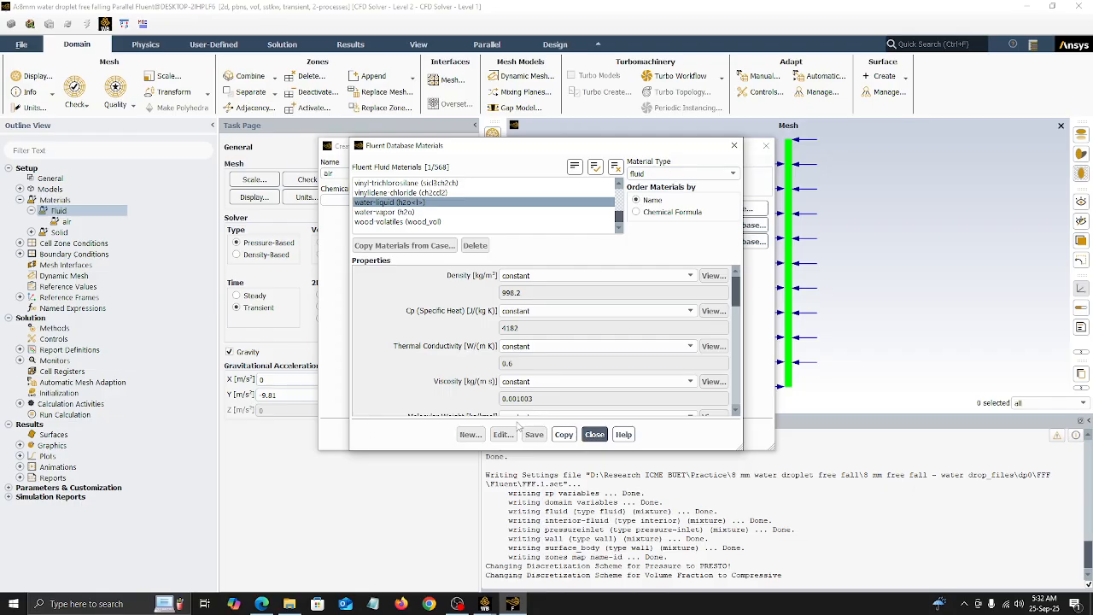
pyautogui.click(563, 434)
pyautogui.click(594, 434)
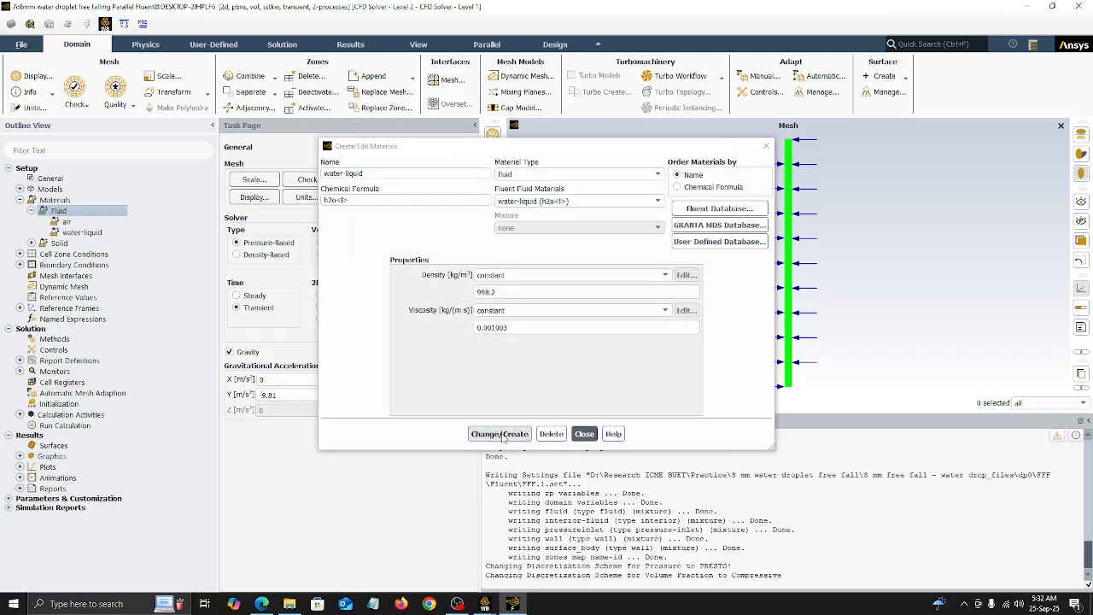
pyautogui.click(502, 435)
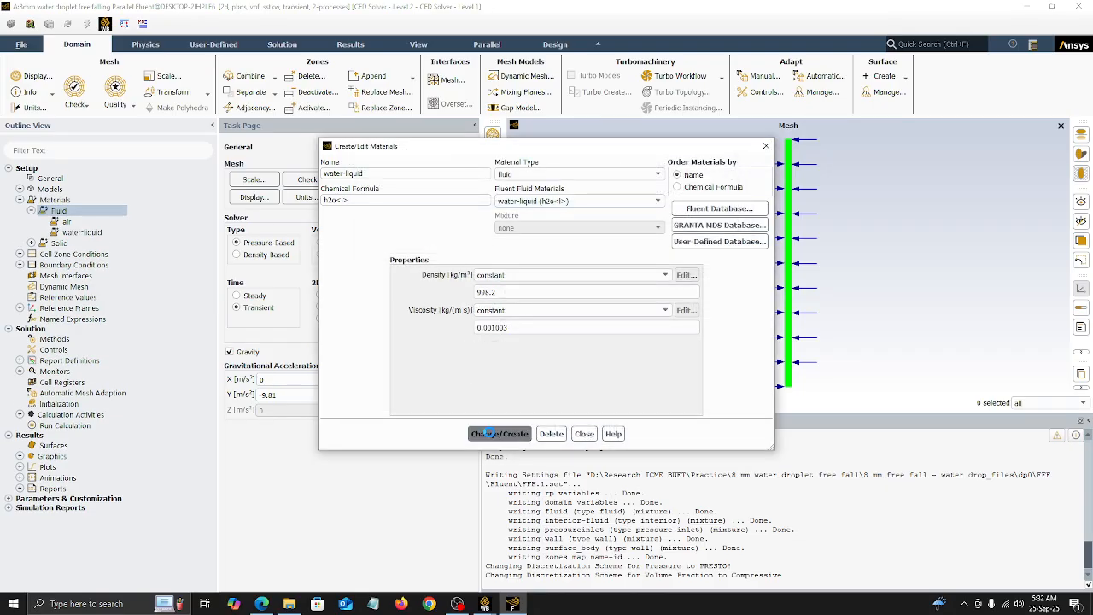
pyautogui.click(582, 434)
pyautogui.click(19, 200)
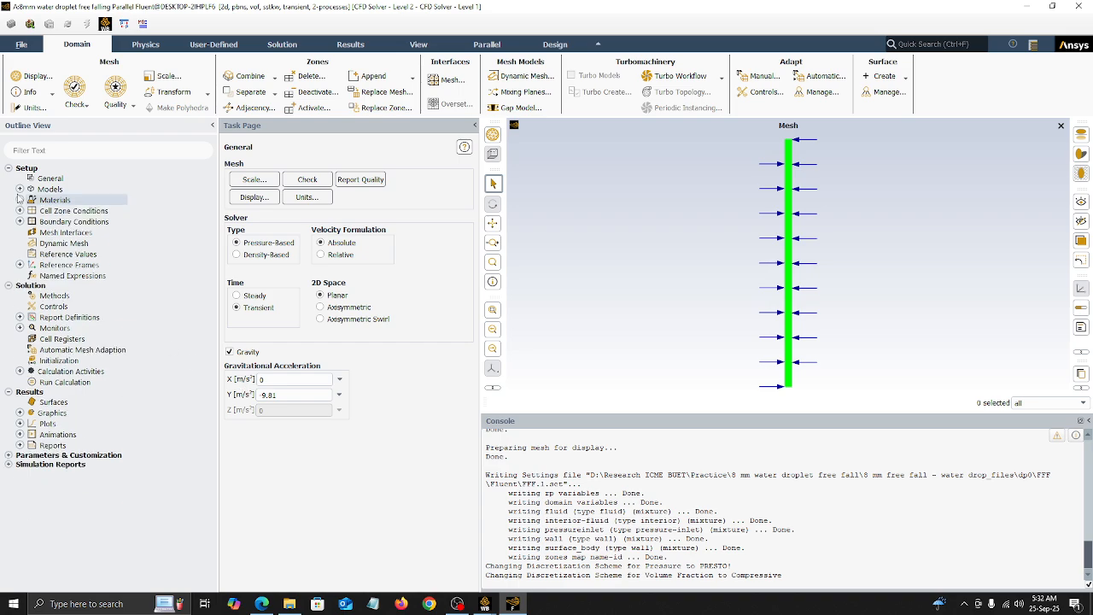
# Step: Set the viscous model to Laminar
pyautogui.click(19, 189)
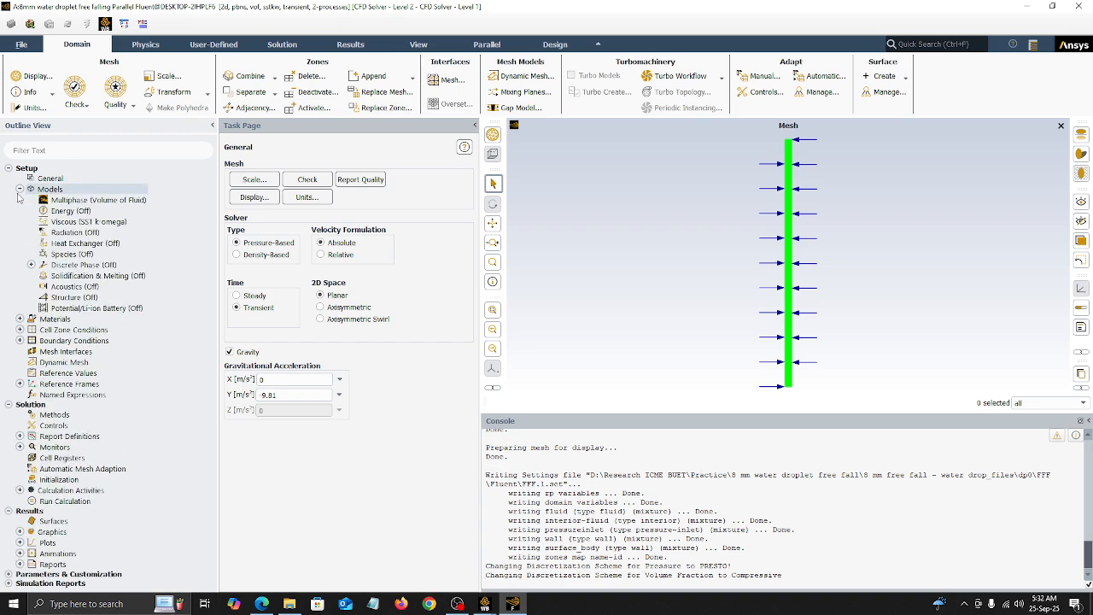
pyautogui.doubleClick(116, 222)
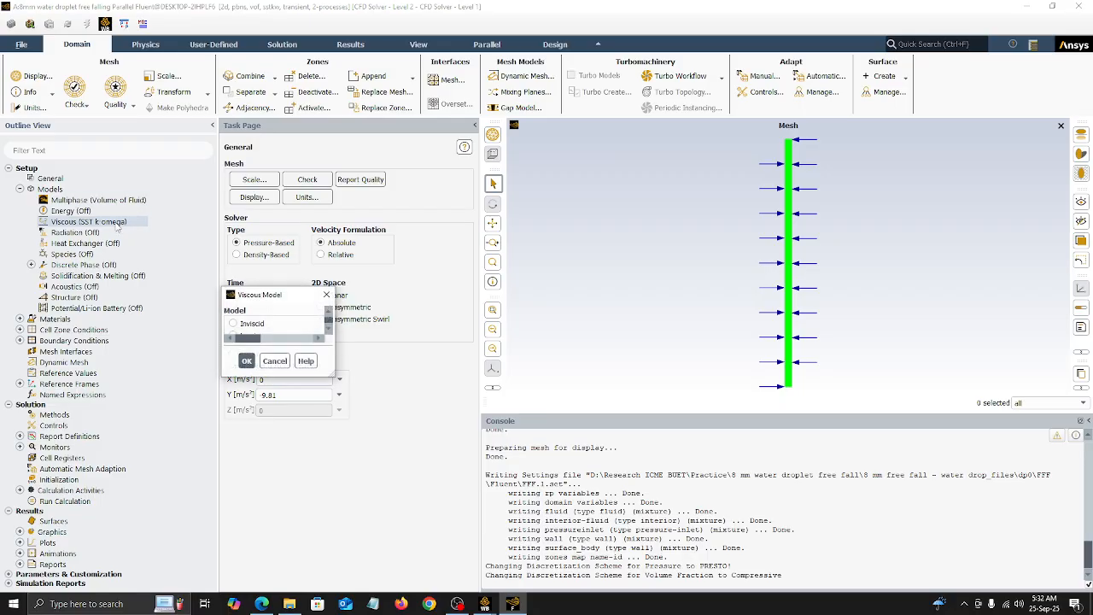
pyautogui.click(426, 151)
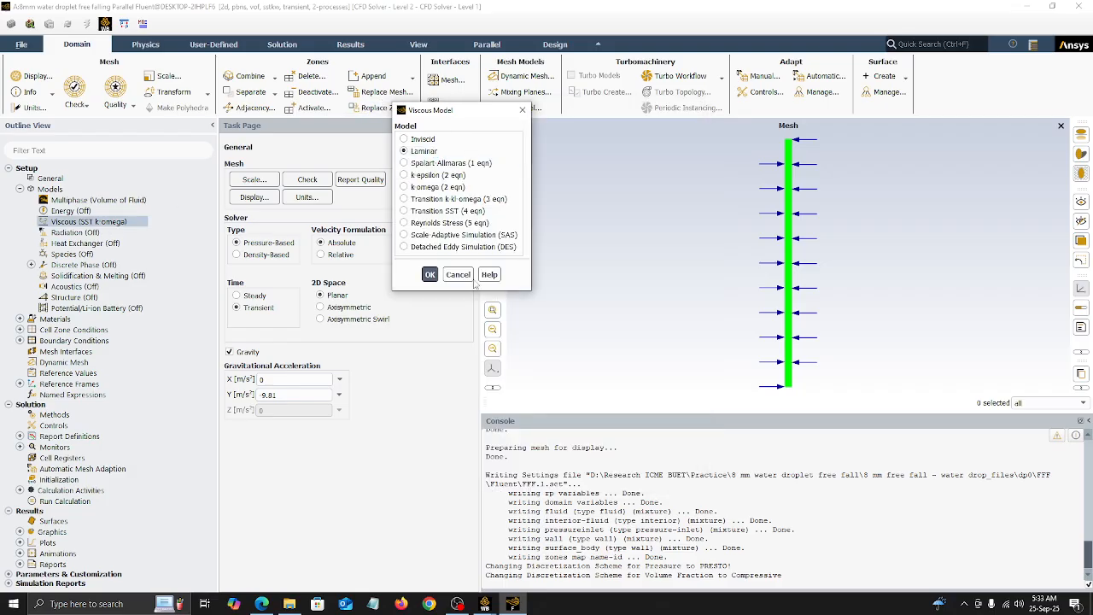
pyautogui.click(431, 272)
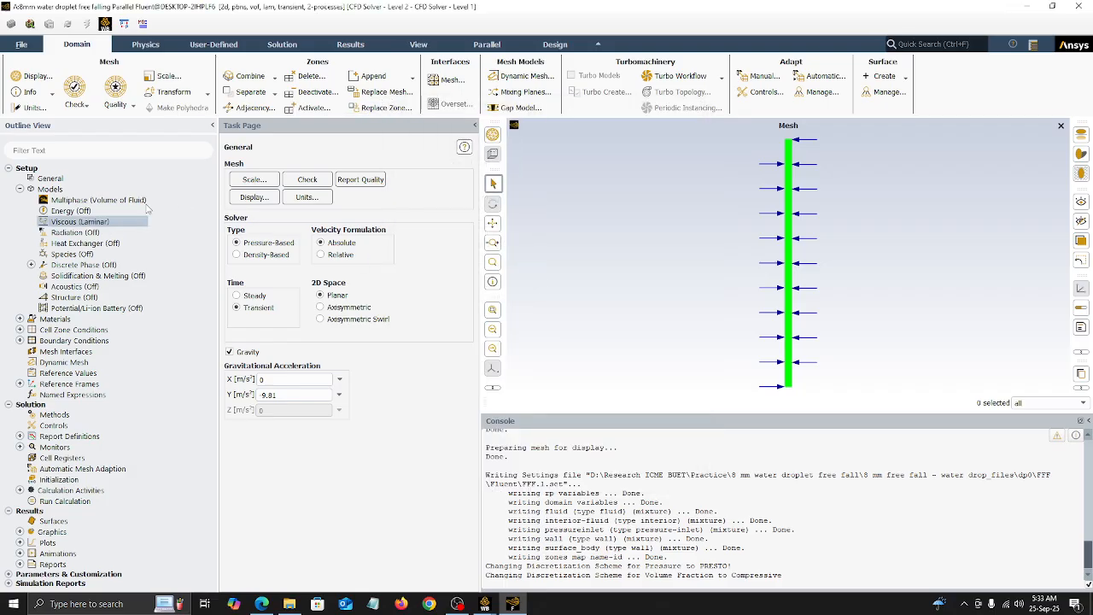
# Step: Name the primary phase air and the secondary phase water, assign water-liquid to the secondary phase, and apply the phase setup
pyautogui.doubleClick(94, 200)
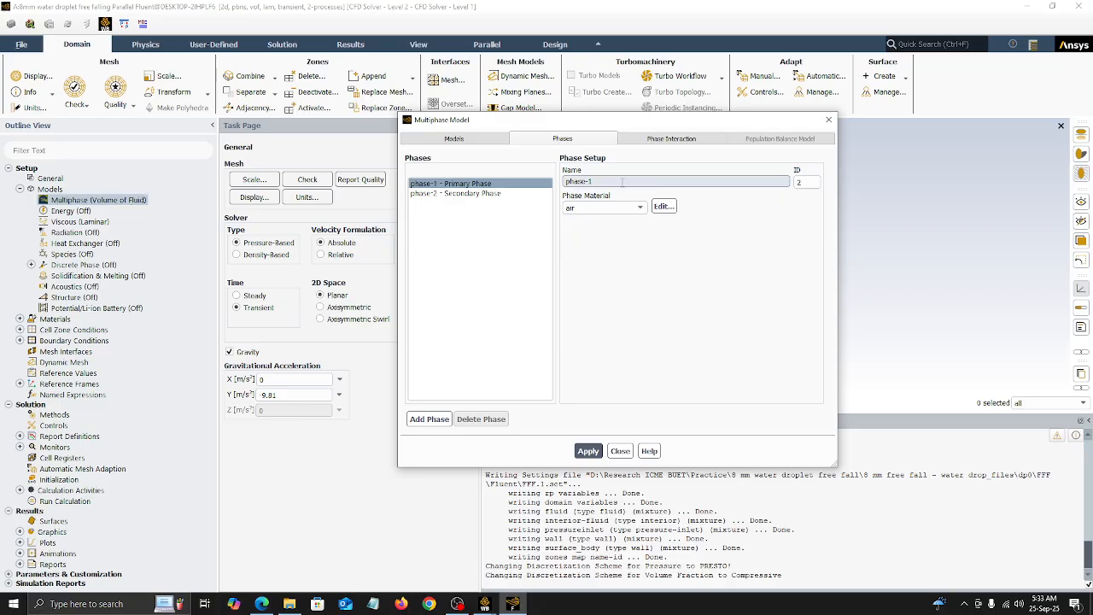
pyautogui.moveTo(598, 181); pyautogui.dragTo(518, 184)
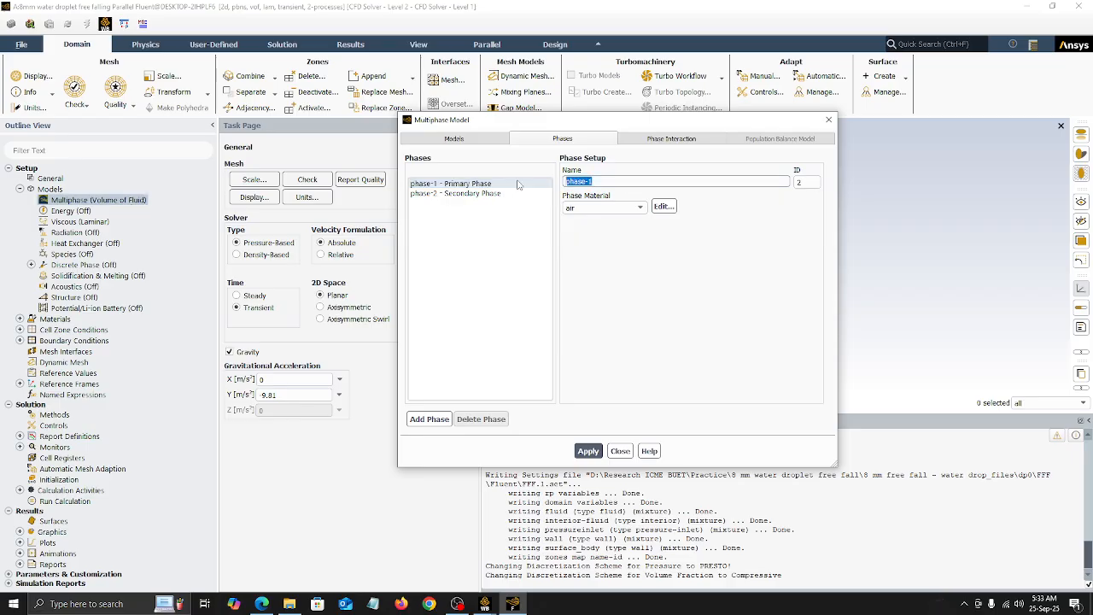
pyautogui.write('air')
pyautogui.click(478, 193)
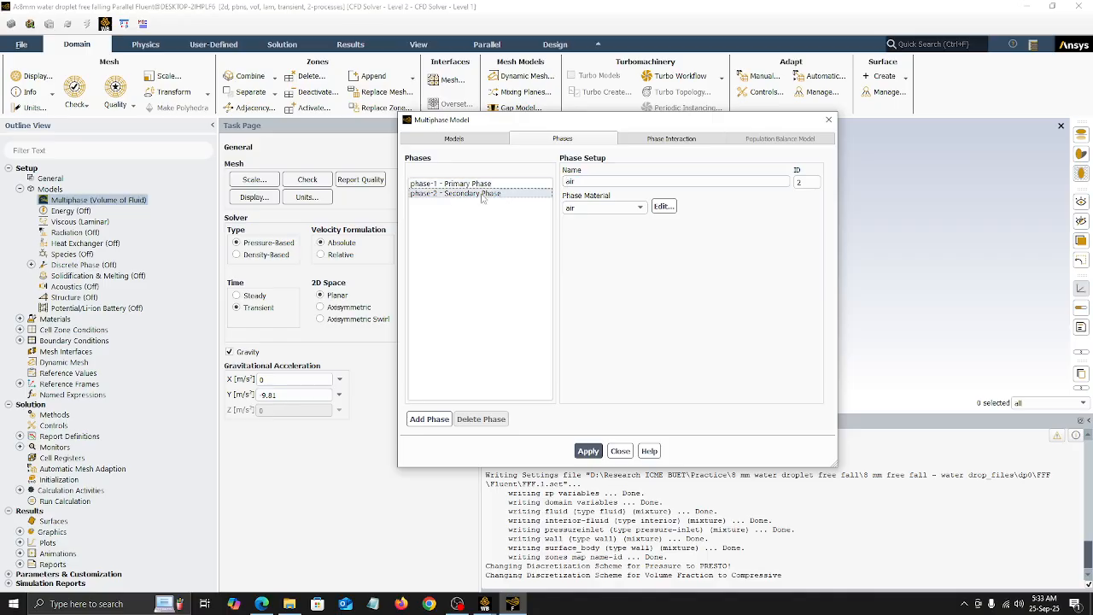
pyautogui.click(602, 207)
pyautogui.click(586, 224)
pyautogui.moveTo(611, 180); pyautogui.dragTo(499, 182)
pyautogui.write('we')
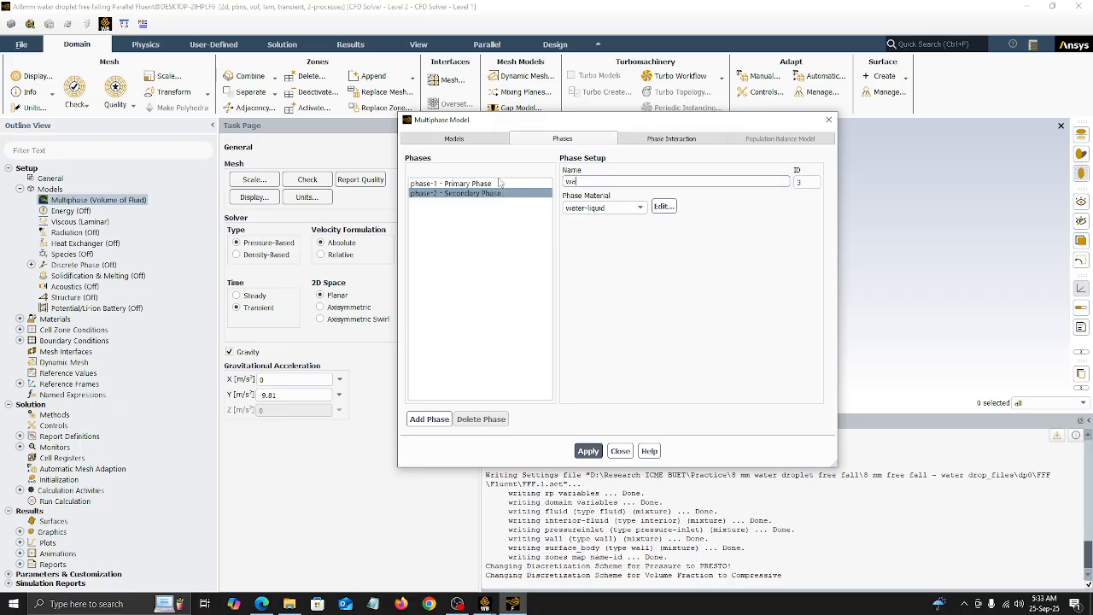
pyautogui.write('ter')
pyautogui.click(587, 450)
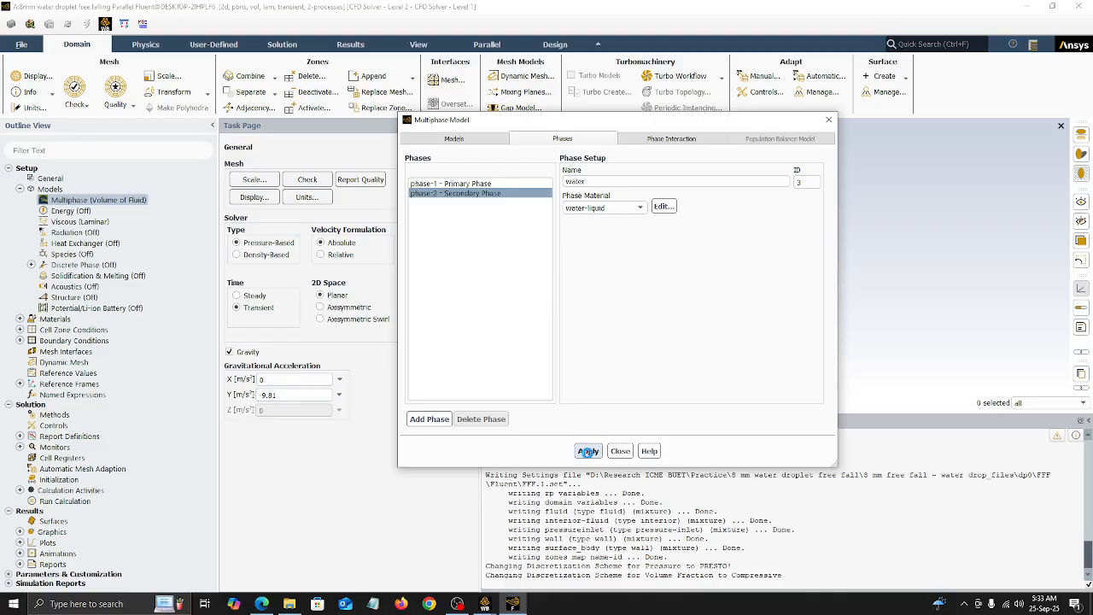
# Step: Enable surface tension force modeling with wall adhesion for the air-water pair and apply a constant surface tension coefficient of 0.073 N/m
pyautogui.click(696, 138)
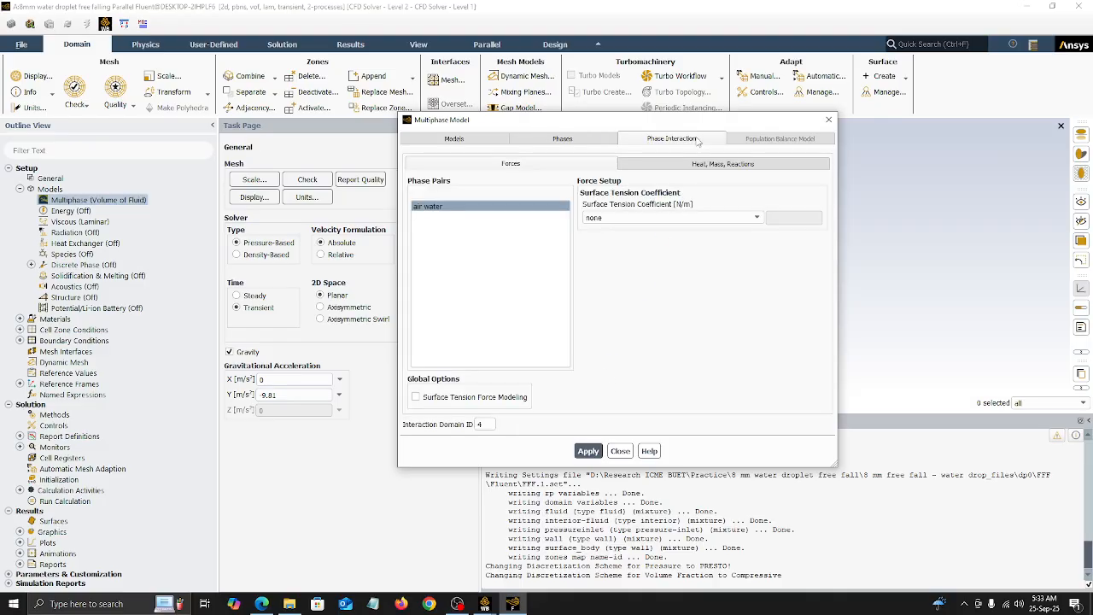
pyautogui.click(432, 400)
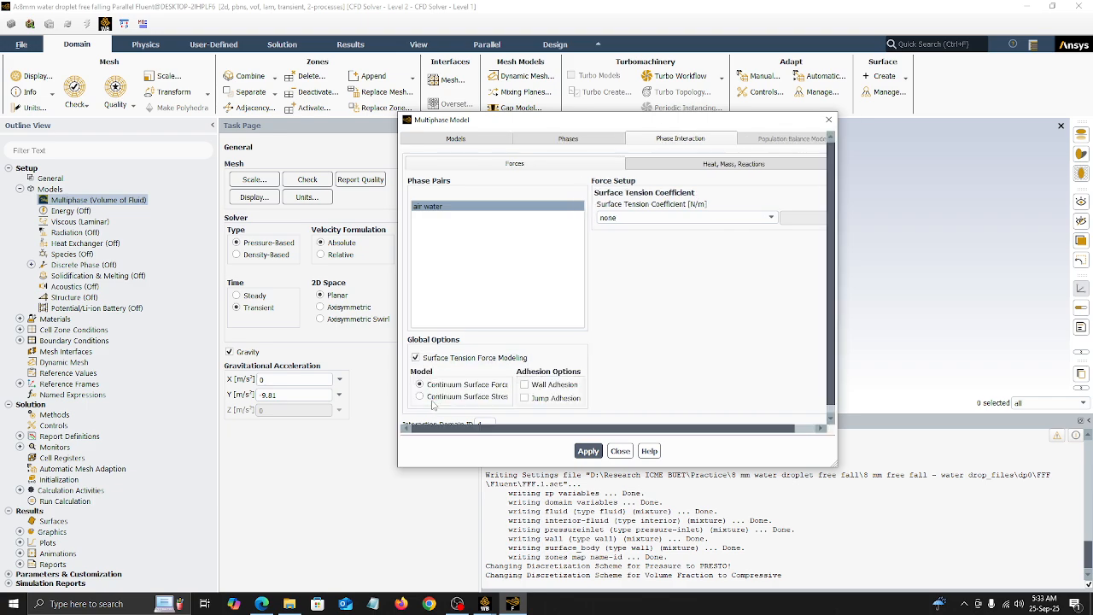
pyautogui.click(529, 383)
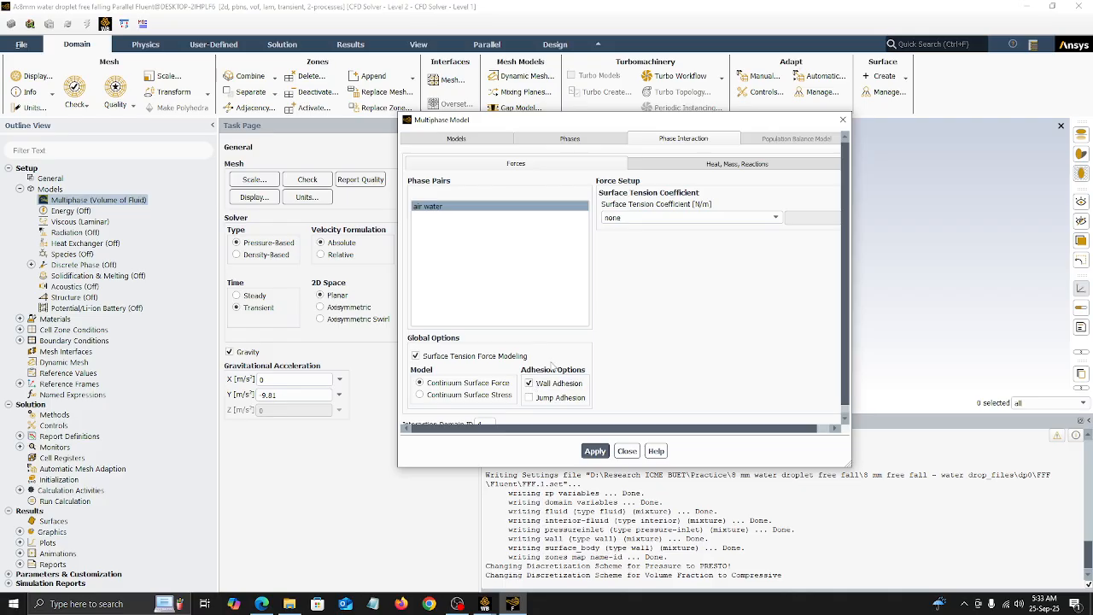
pyautogui.scroll(-1, 534, 380)
pyautogui.click(627, 209)
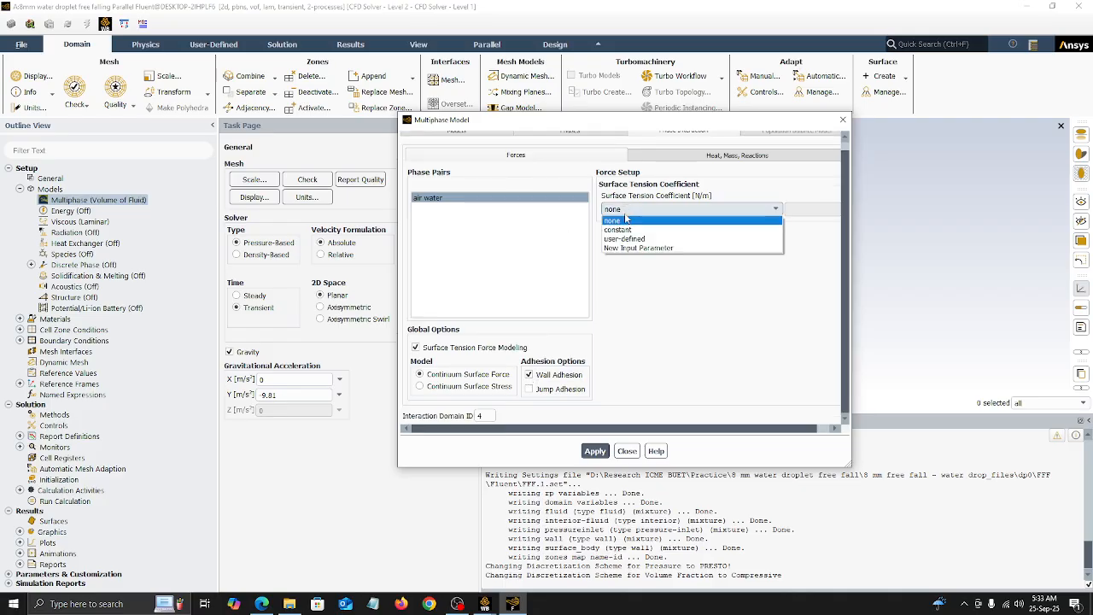
pyautogui.click(628, 222)
pyautogui.click(799, 218)
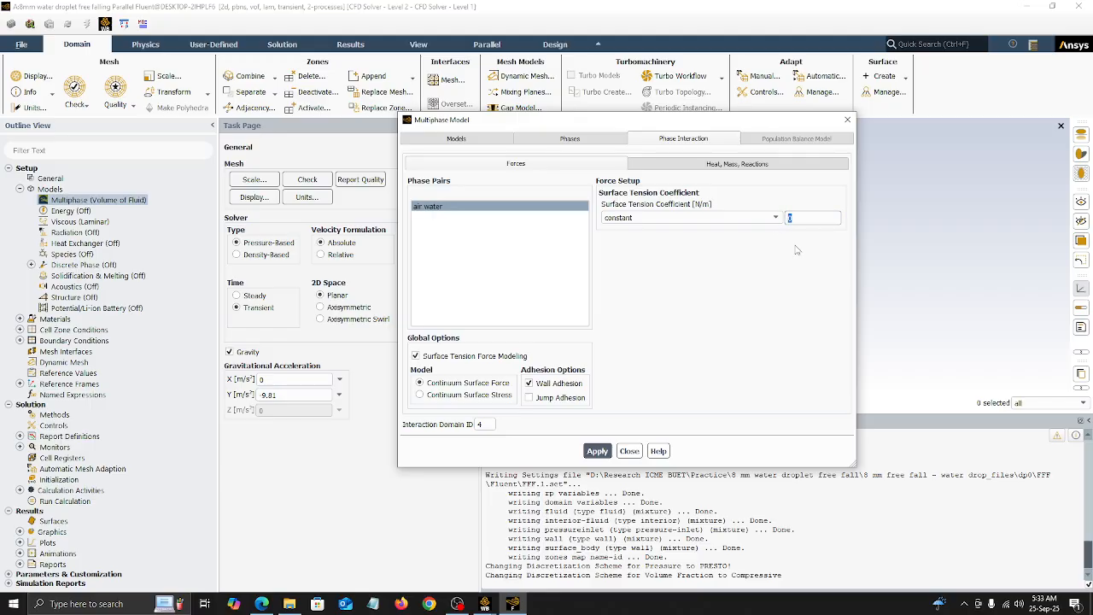
pyautogui.press('BackSpace')
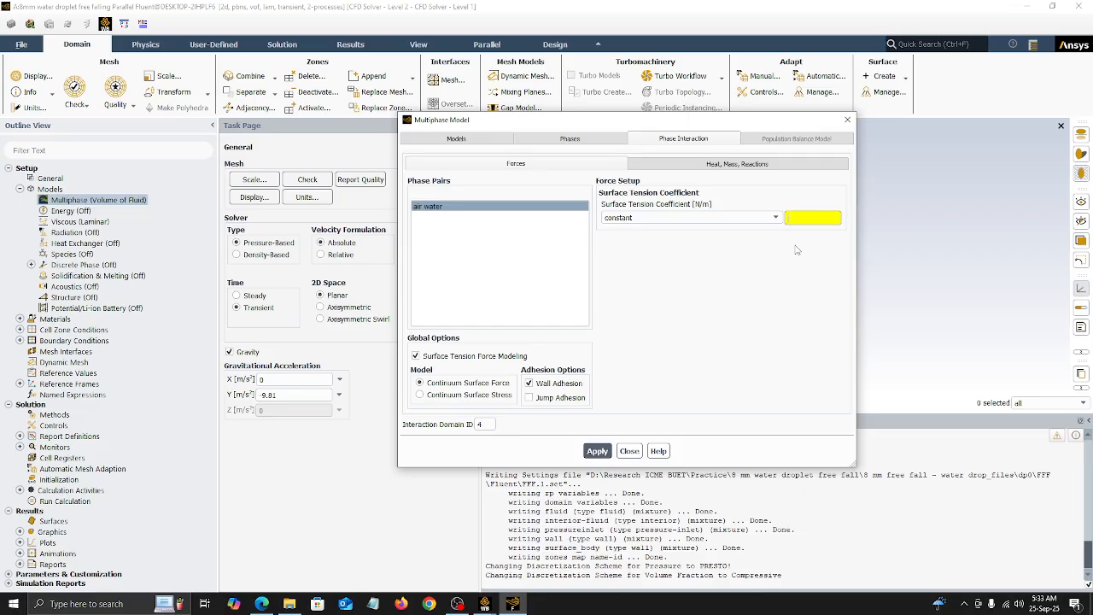
pyautogui.write('0.073')
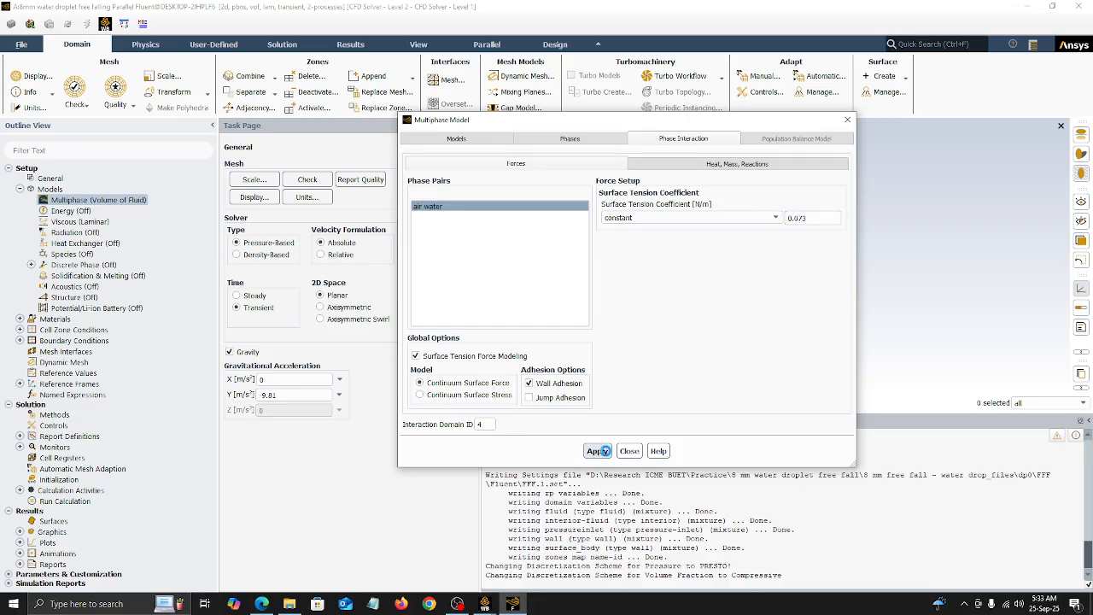
pyautogui.click(630, 449)
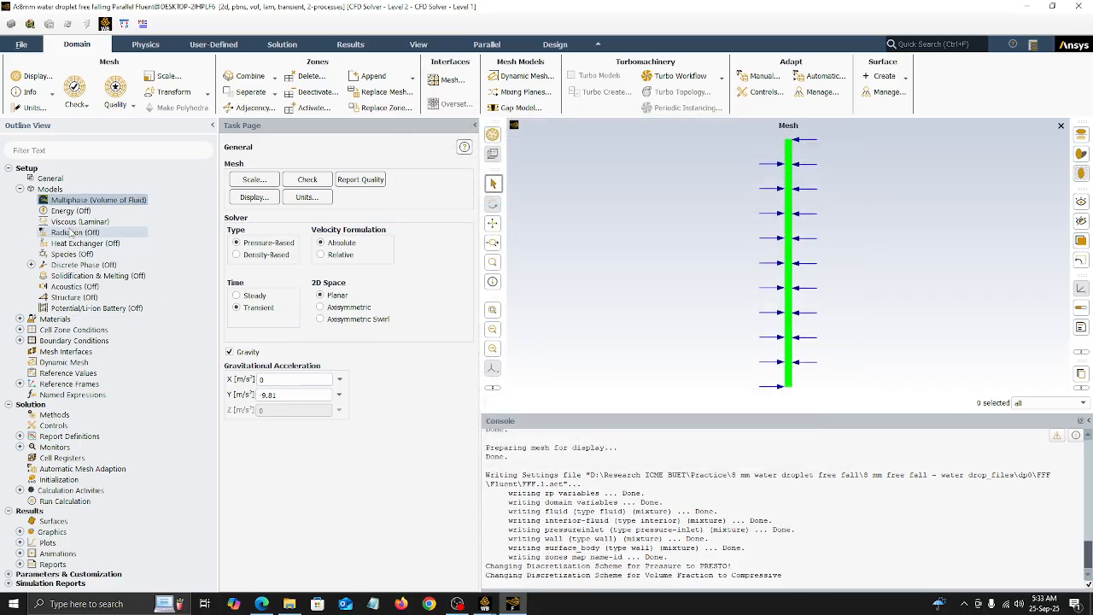
# Step: Examine the boundary condition zones and the settings of the interior-fluid zone
pyautogui.click(20, 189)
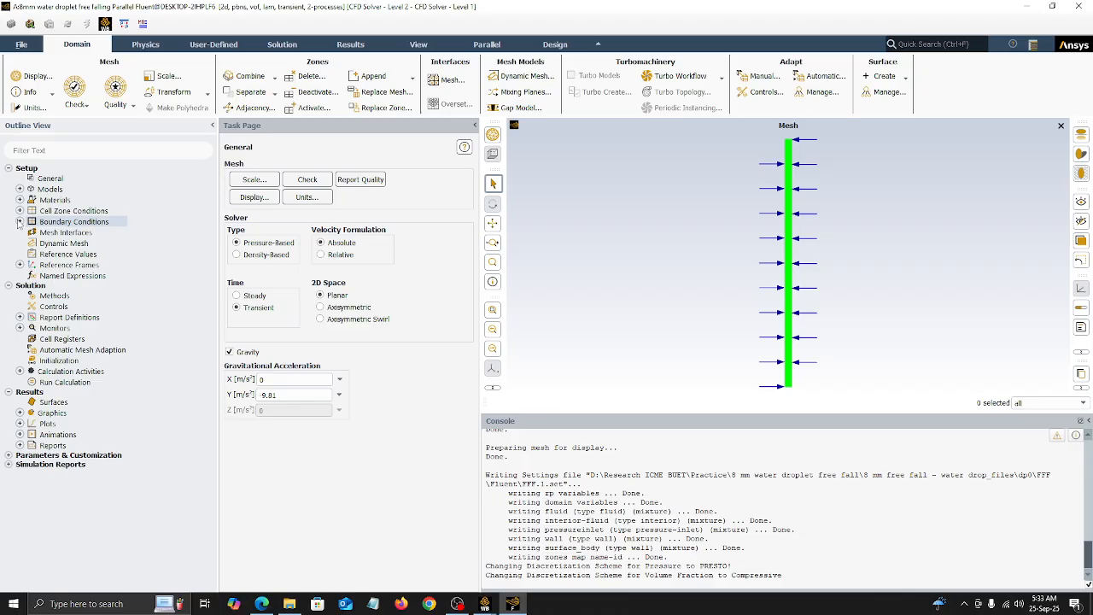
pyautogui.click(20, 221)
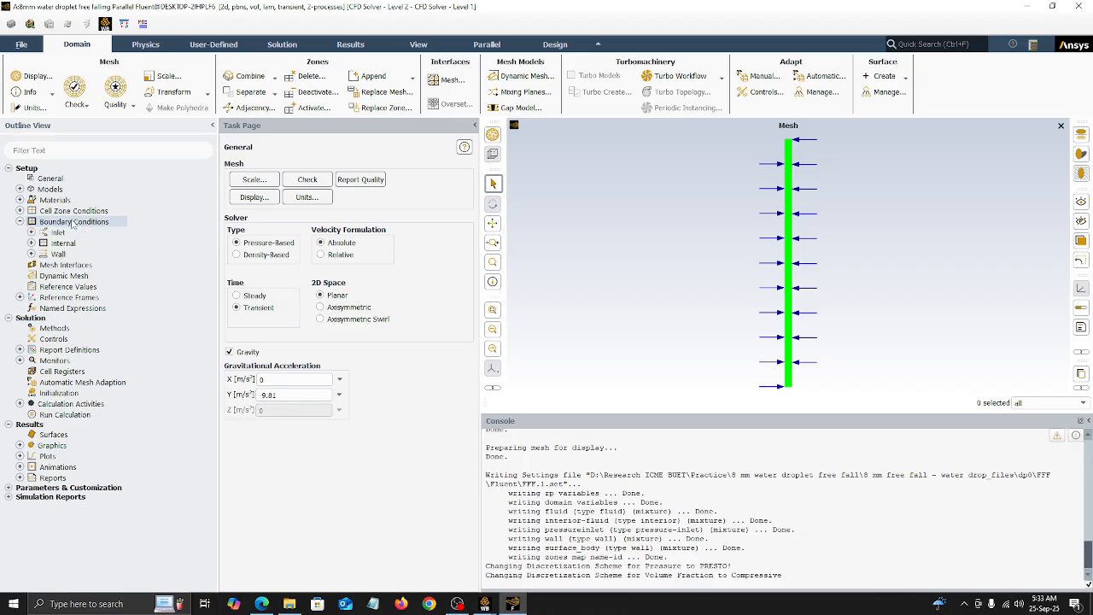
pyautogui.doubleClick(31, 221)
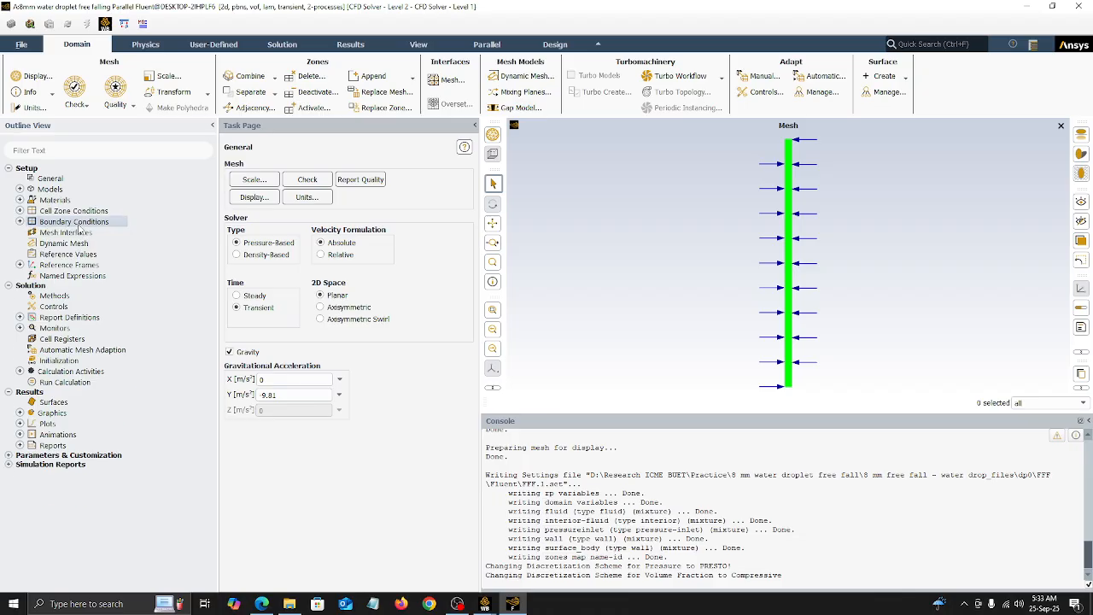
pyautogui.click(275, 184)
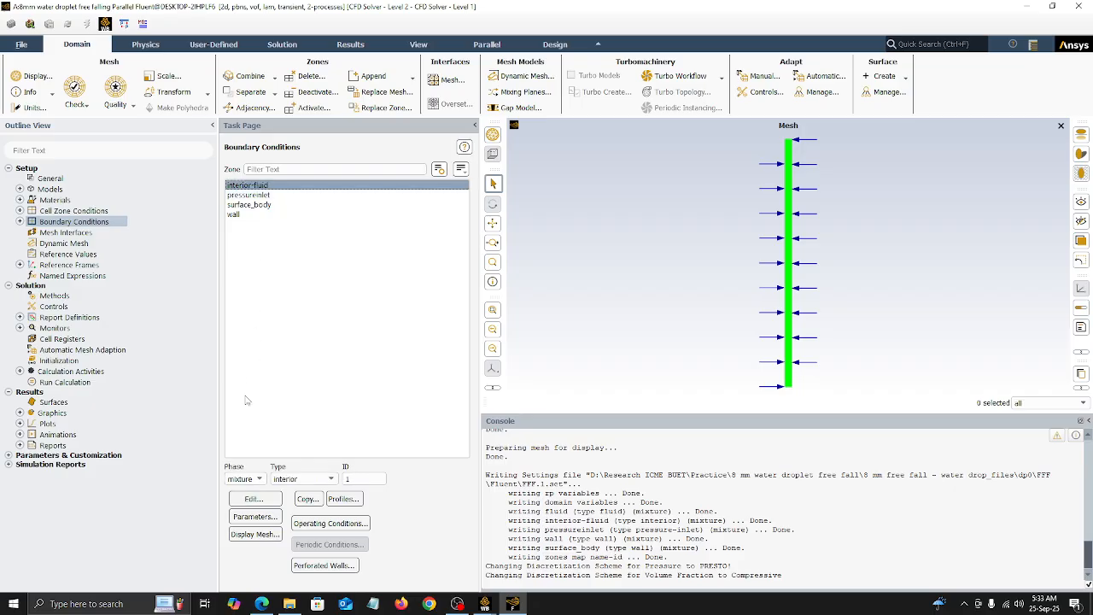
pyautogui.click(253, 499)
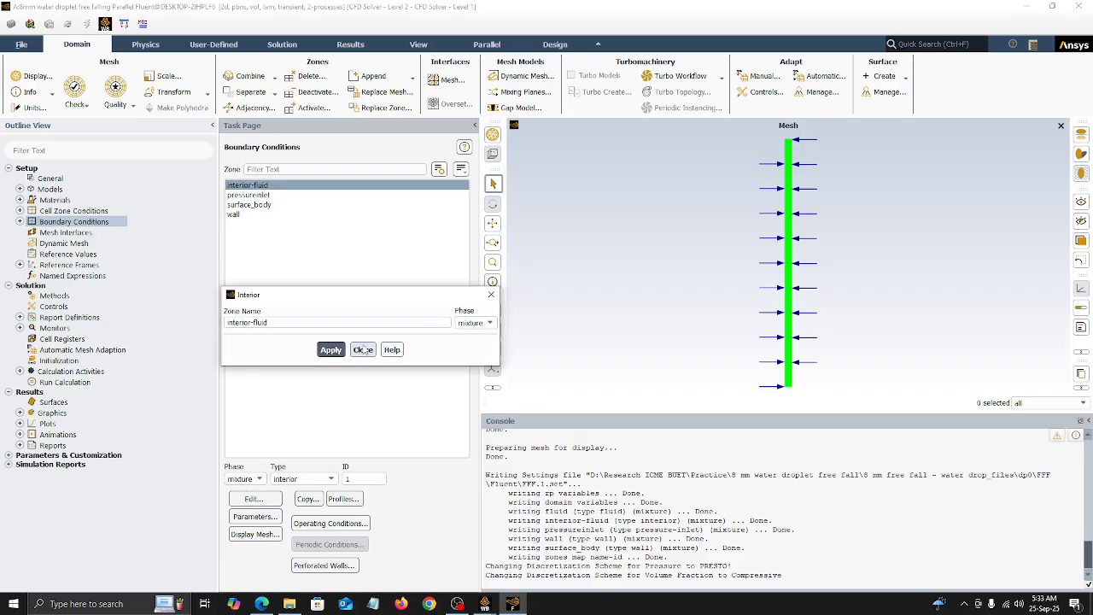
pyautogui.click(370, 350)
# Step: Apply the pressureinlet boundary settings with a gauge total pressure of 0 Pa and flow direction normal to boundary
pyautogui.click(259, 195)
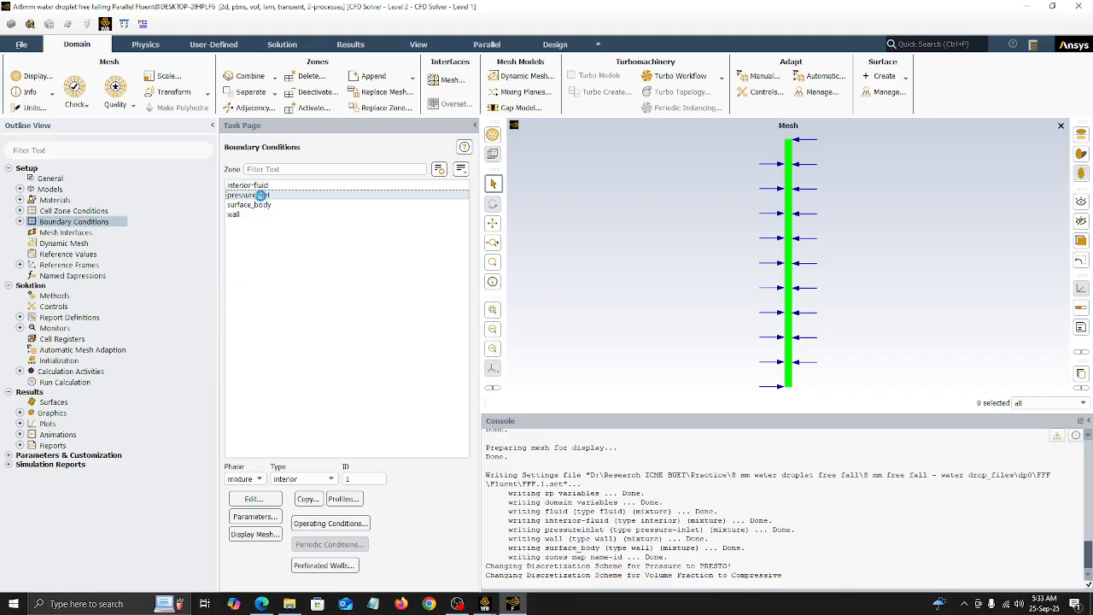
pyautogui.click(249, 501)
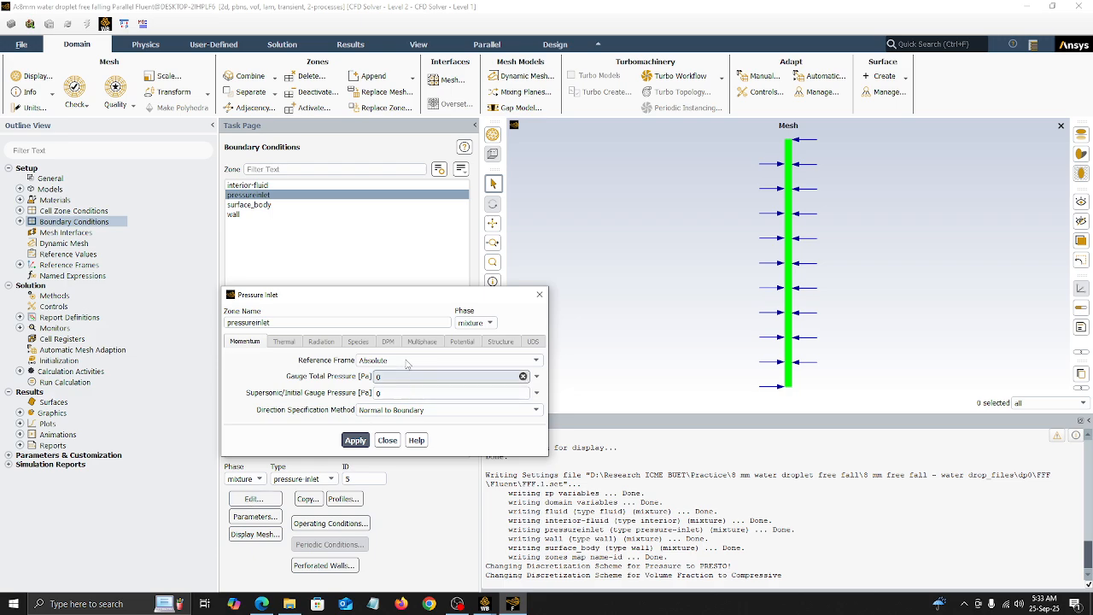
pyautogui.click(377, 377)
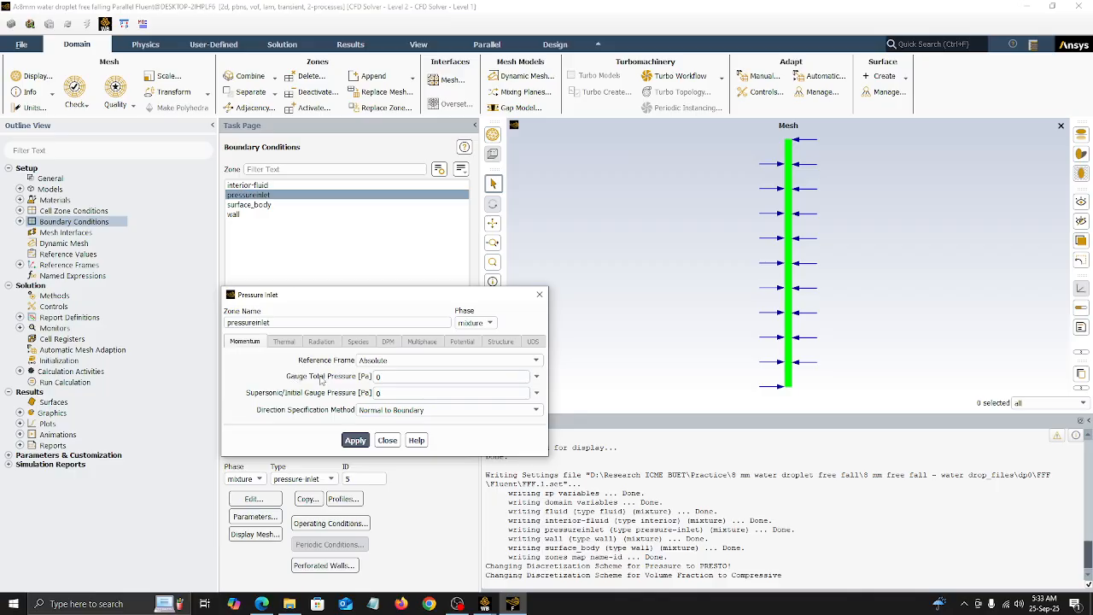
pyautogui.click(354, 440)
pyautogui.click(387, 440)
# Step: Apply stationary, no-slip wall conditions with a water-air contact angle of about 90° to the surface_body and wall zones
pyautogui.click(249, 205)
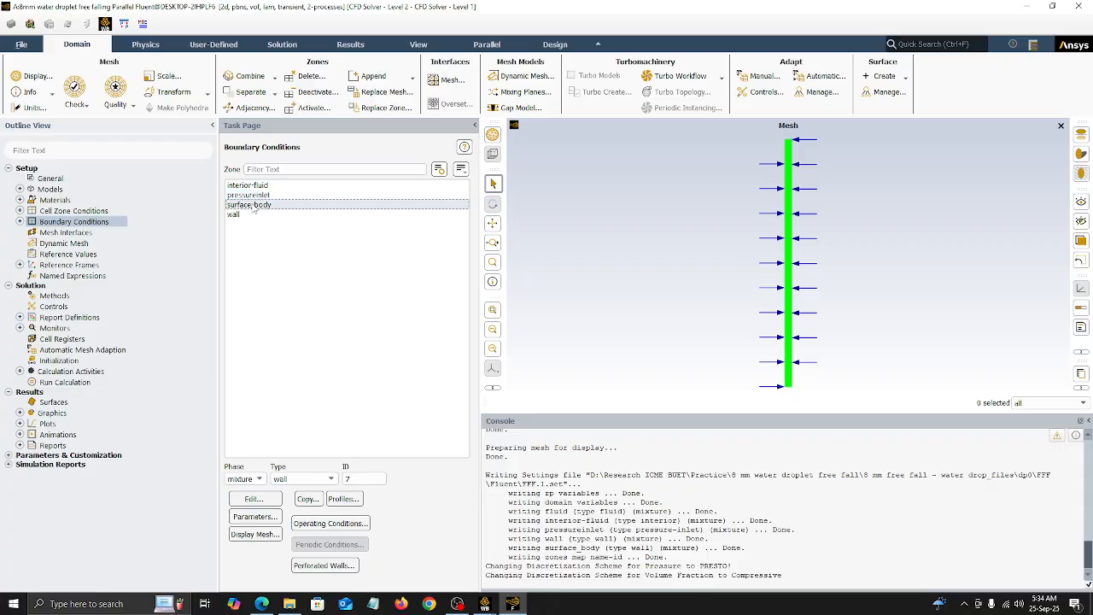
pyautogui.click(247, 499)
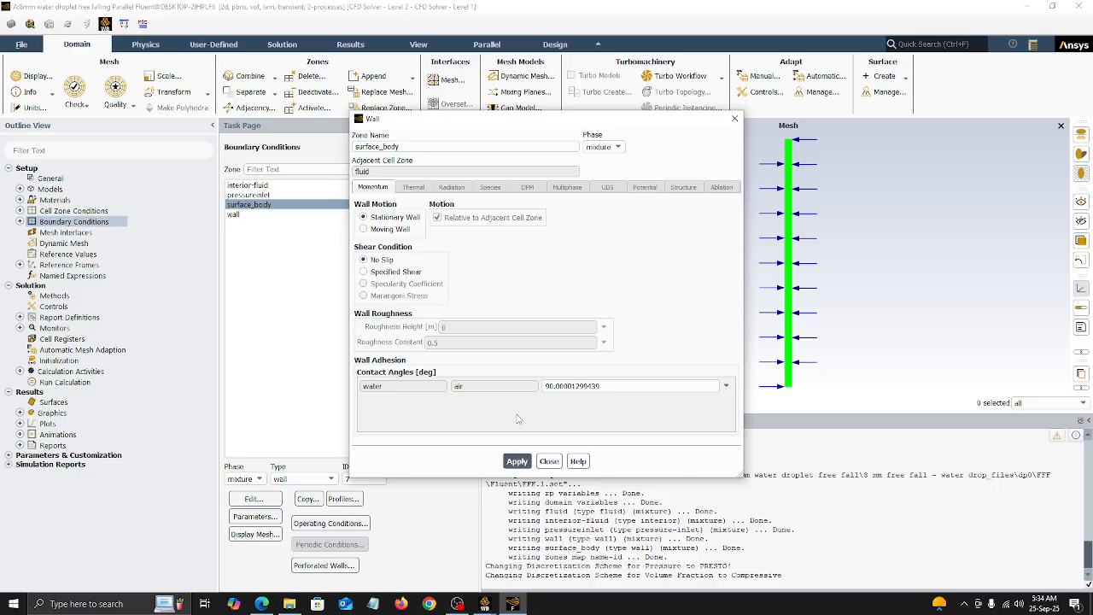
pyautogui.click(518, 461)
pyautogui.click(548, 462)
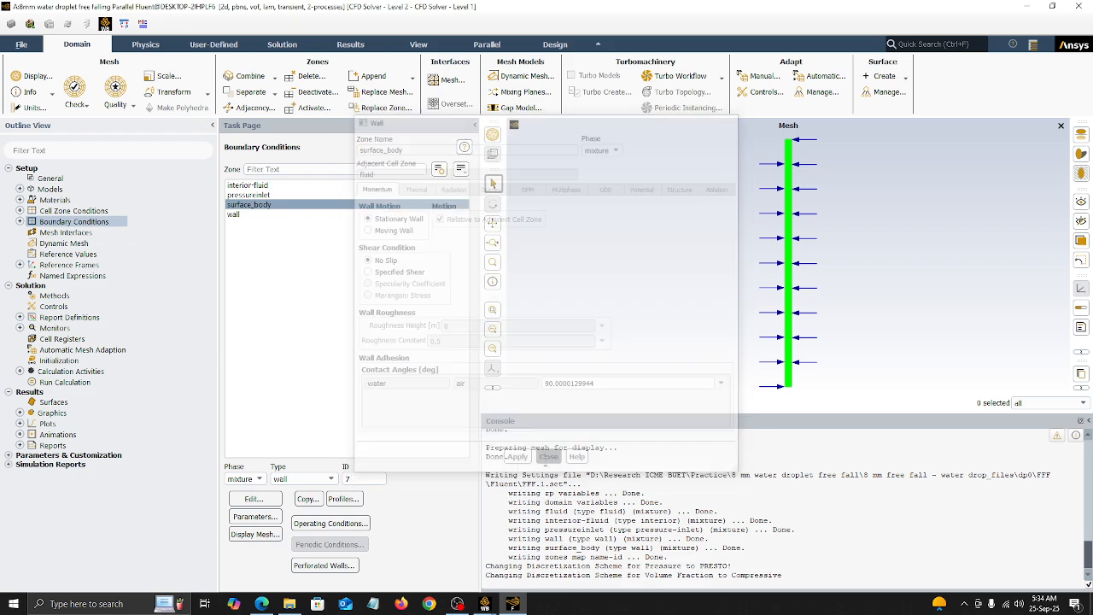
pyautogui.click(243, 214)
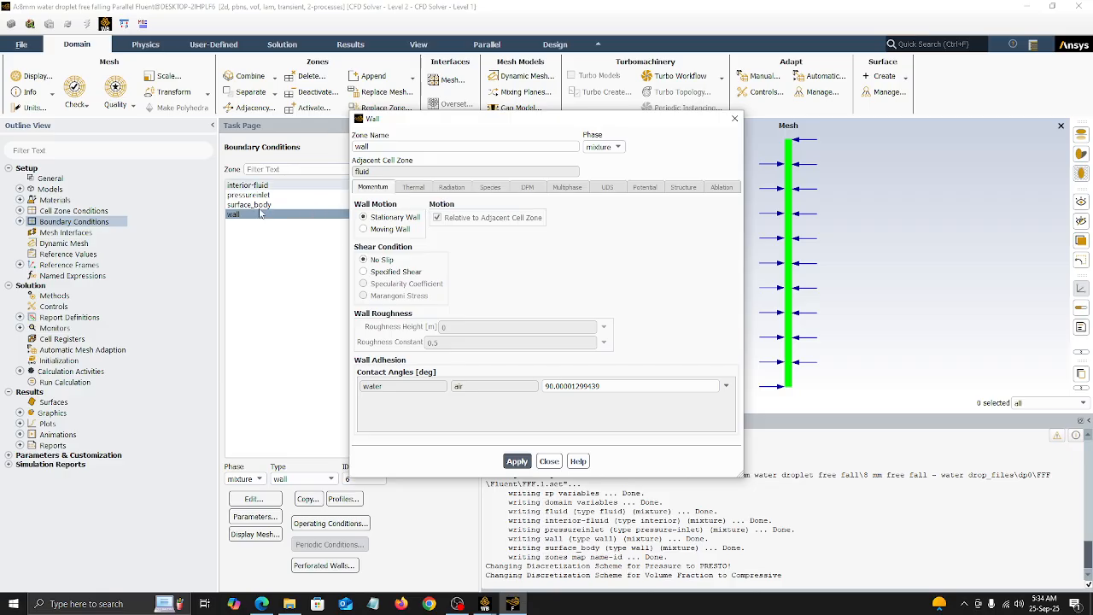
pyautogui.click(518, 462)
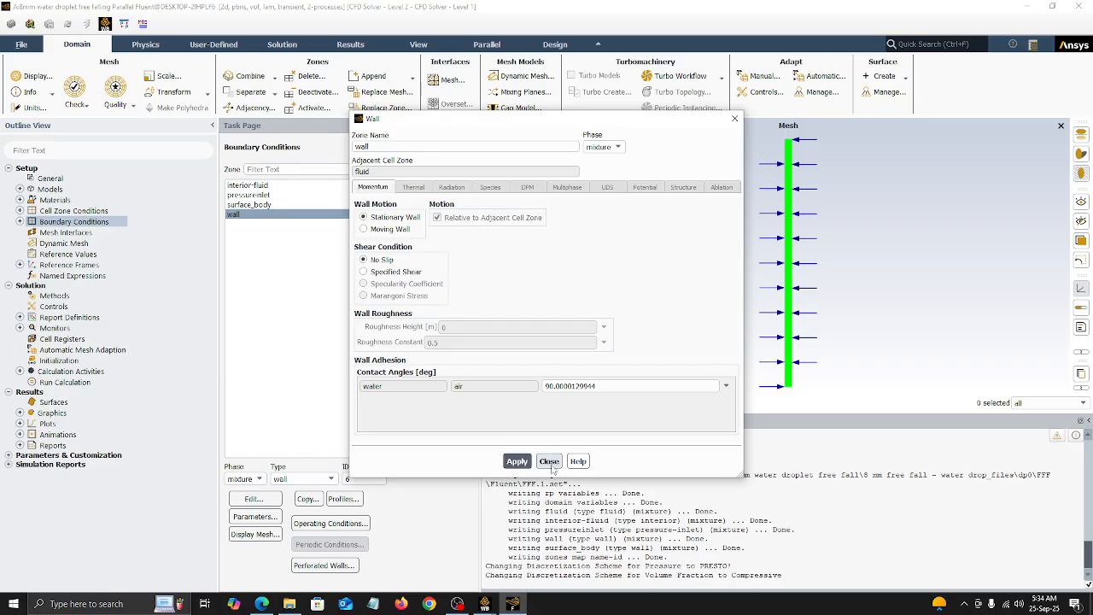
pyautogui.click(549, 461)
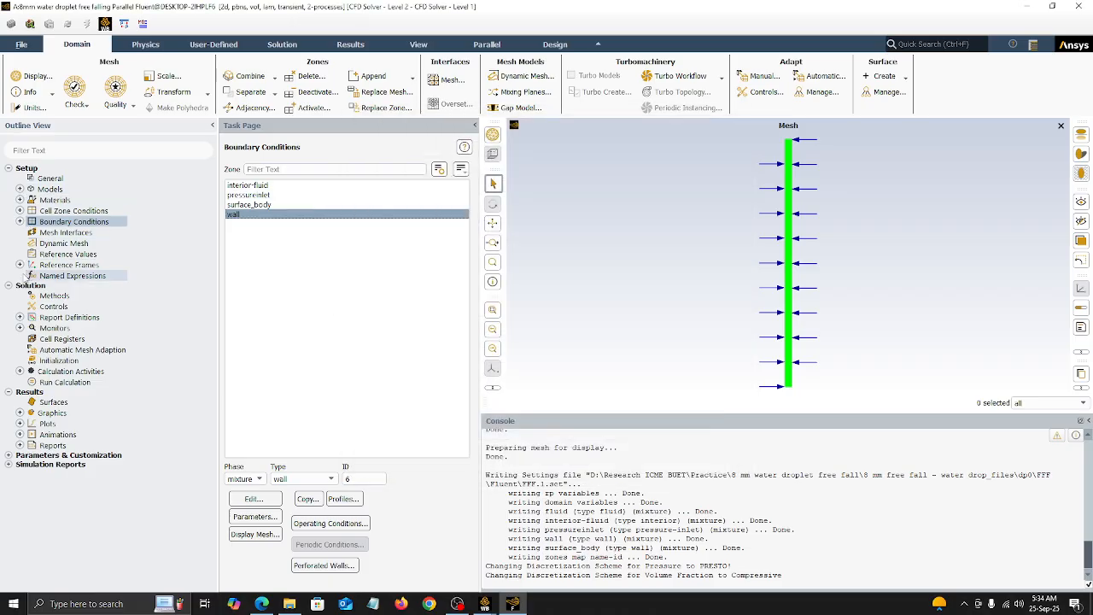
# Step: Use SIMPLE pressure-velocity coupling, PRESTO! for pressure and Second Order Upwind for momentum in the solution methods
pyautogui.click(54, 296)
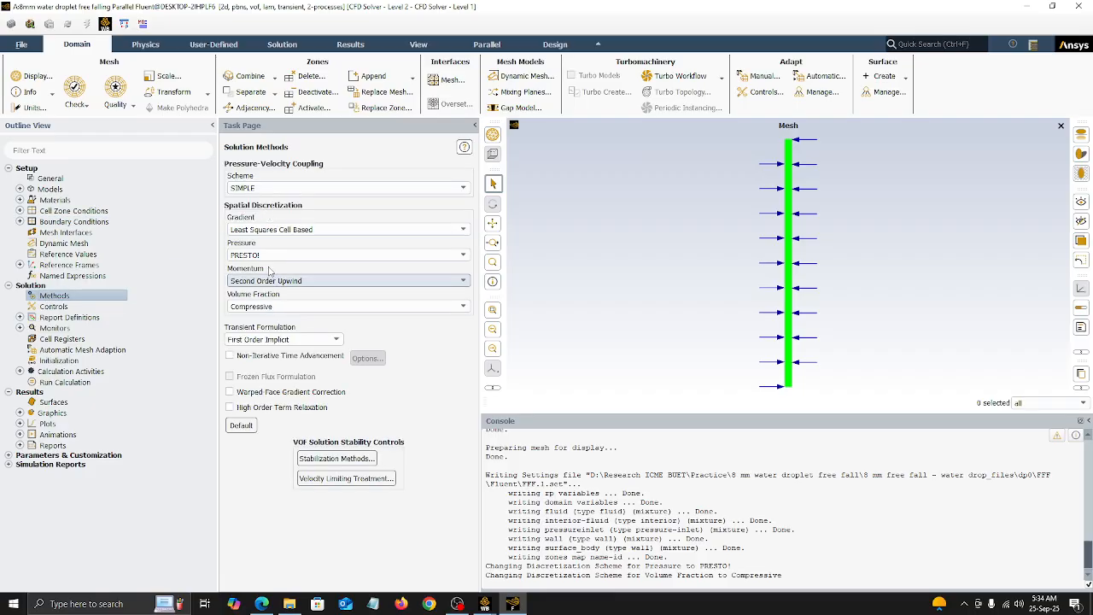
pyautogui.click(271, 188)
pyautogui.click(265, 198)
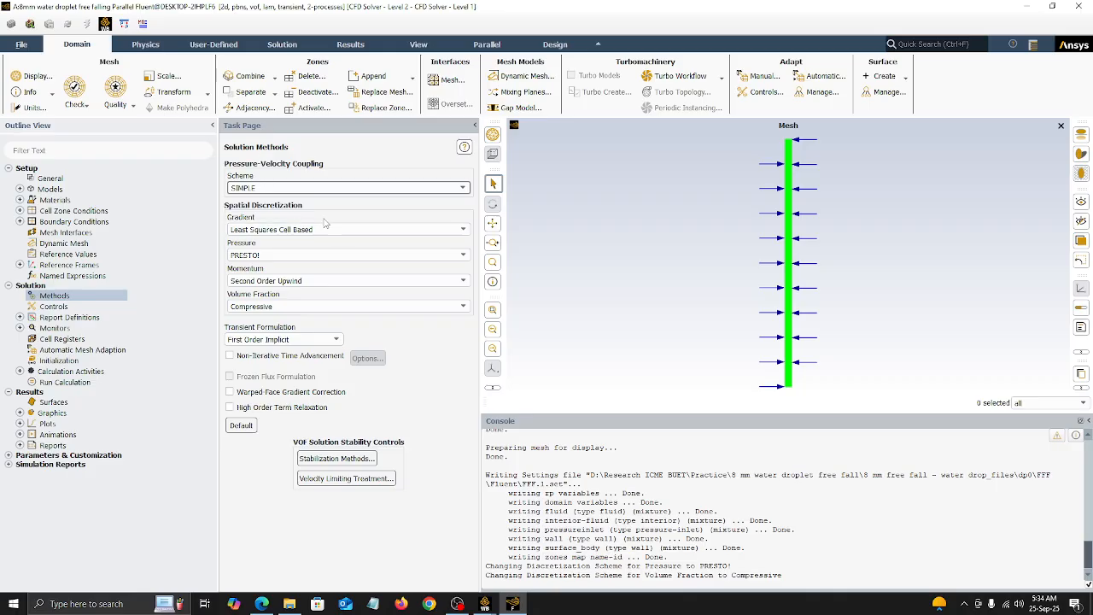
pyautogui.click(253, 260)
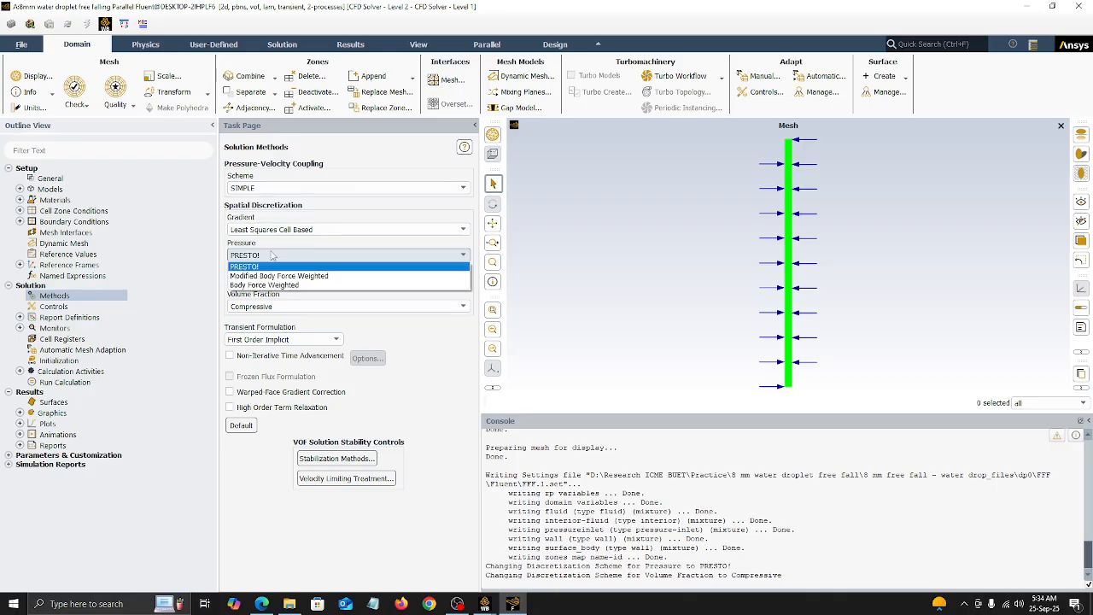
pyautogui.click(273, 258)
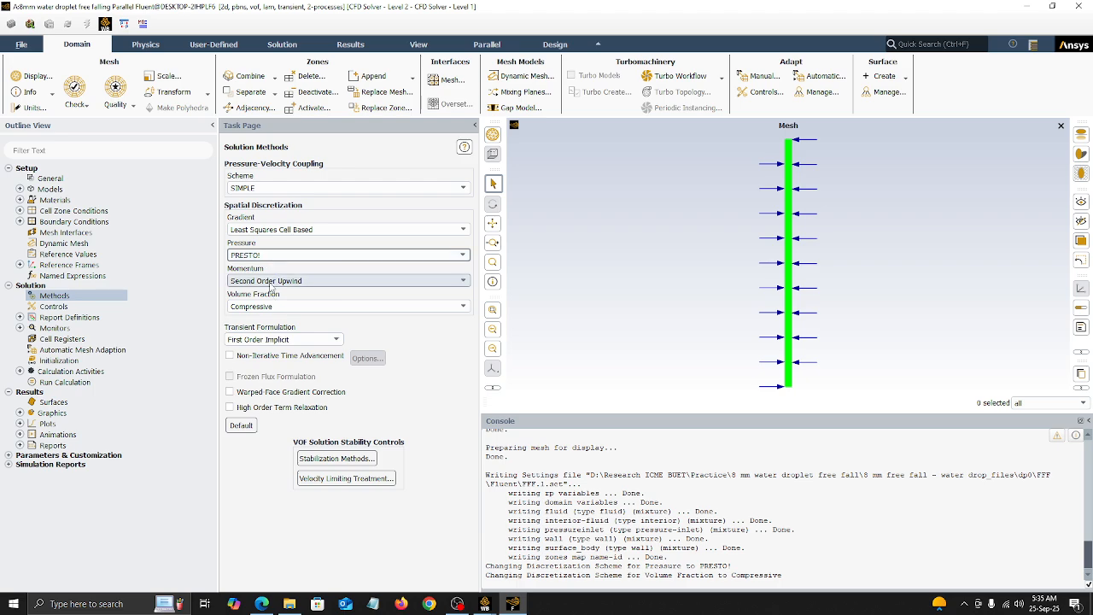
pyautogui.click(271, 288)
pyautogui.click(272, 299)
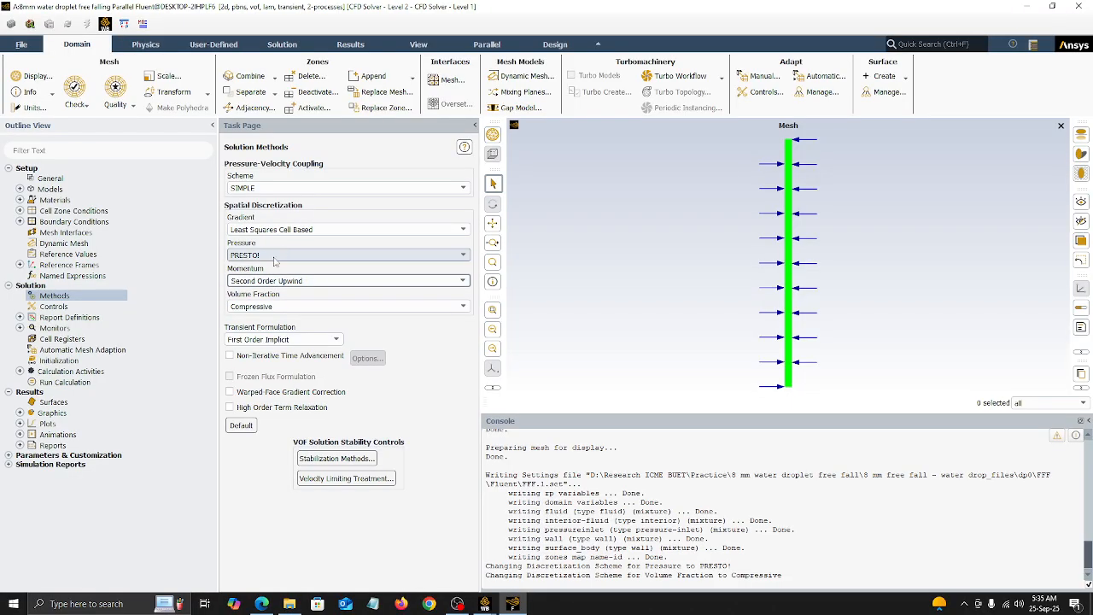
# Step: Keep the Compressive scheme for the volume fraction discretization
pyautogui.click(286, 307)
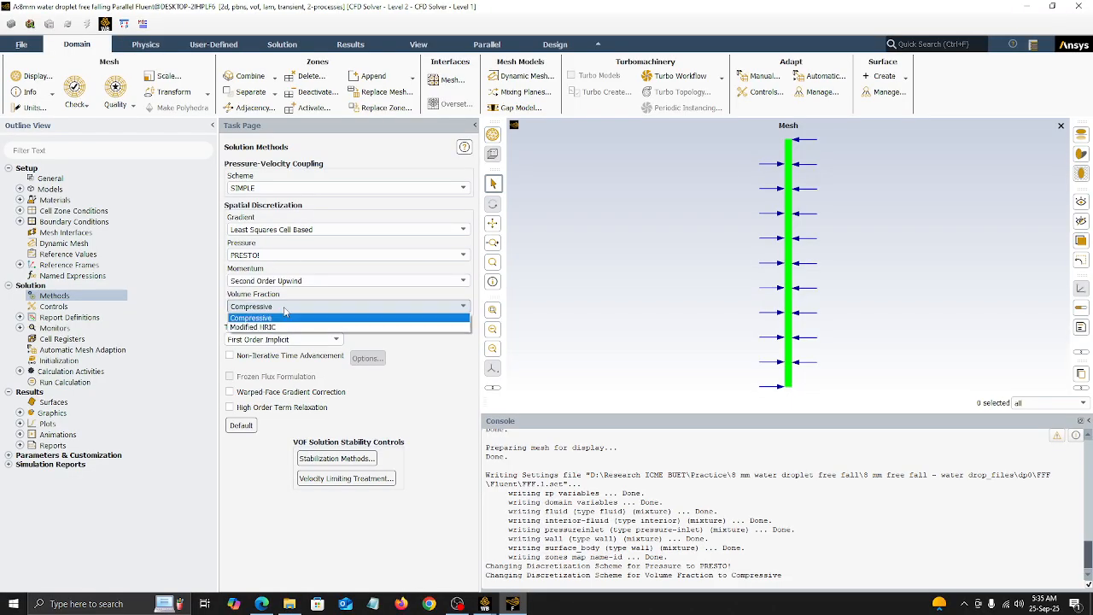
pyautogui.click(284, 309)
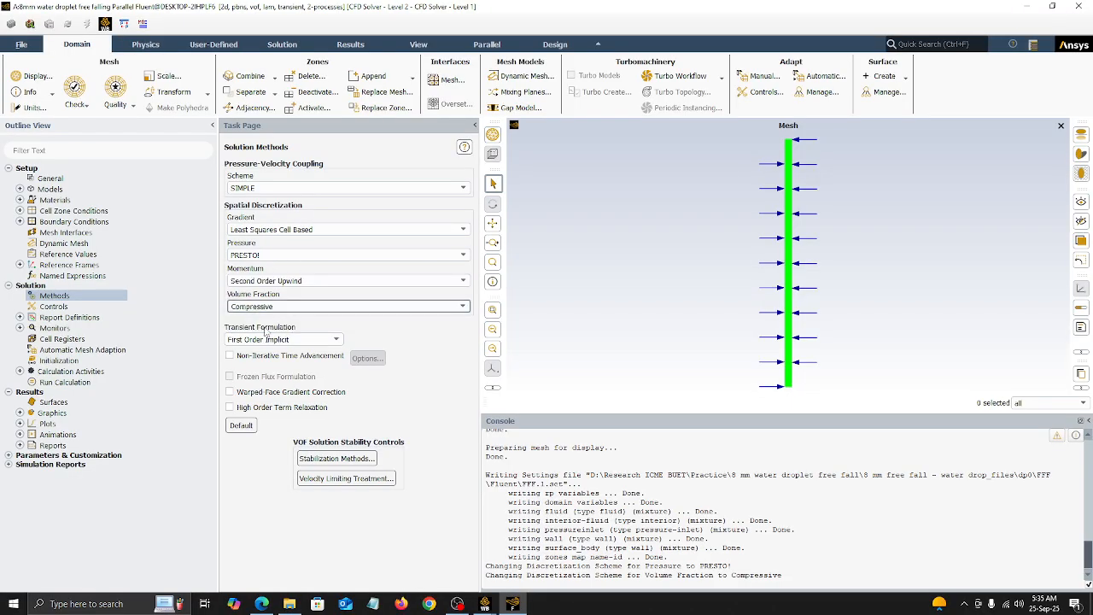
pyautogui.click(20, 319)
pyautogui.click(21, 318)
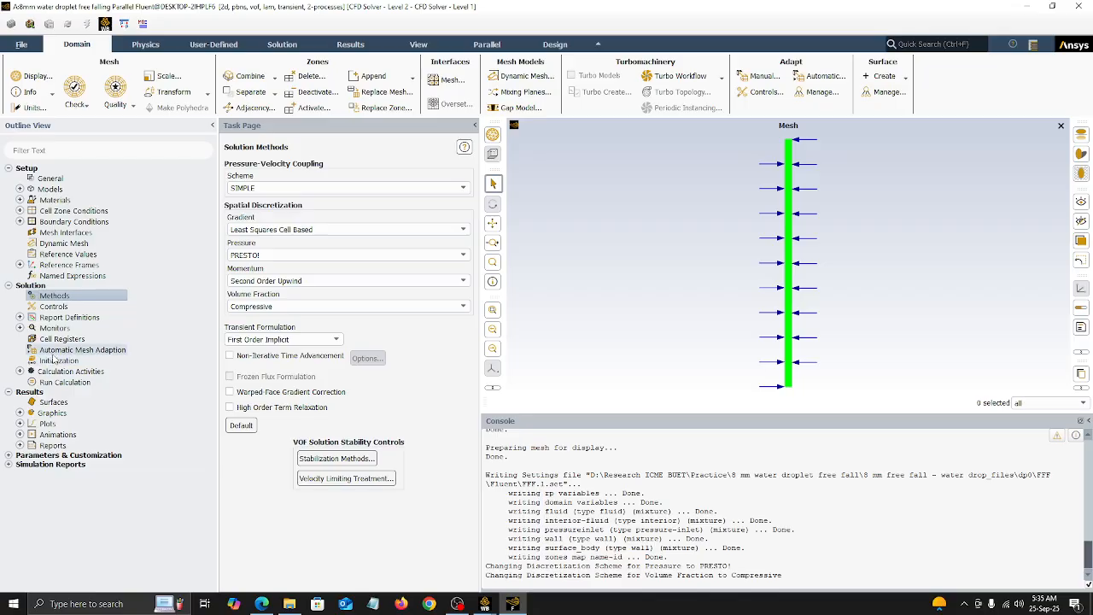
# Step: Create a new circular region cell register with its X center at 0.0375 m
pyautogui.click(55, 344)
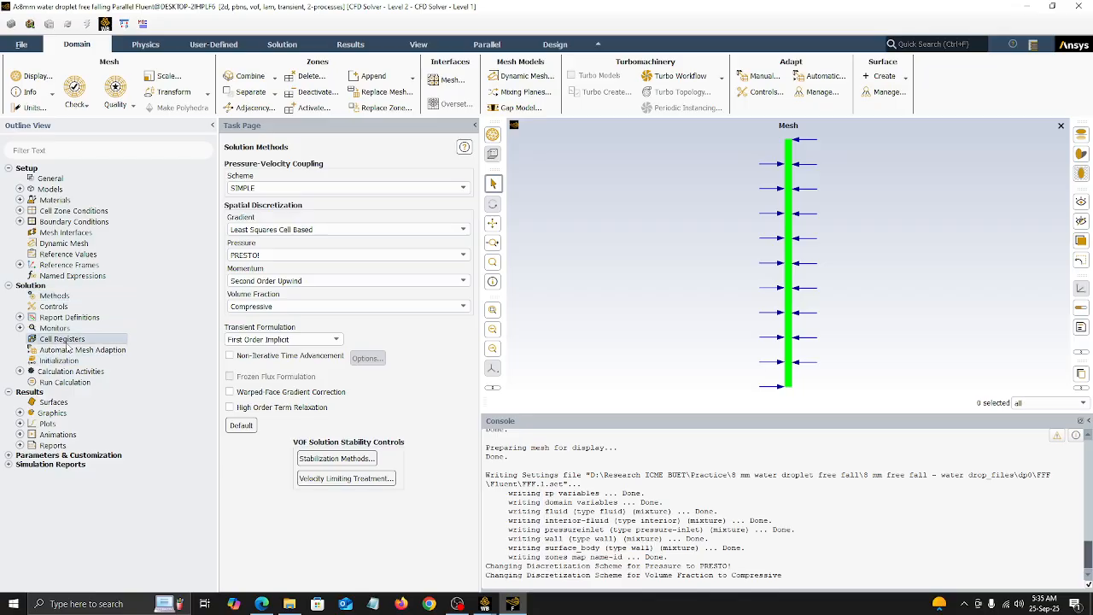
pyautogui.rightClick(69, 345)
pyautogui.moveTo(97, 368)
pyautogui.click(132, 370)
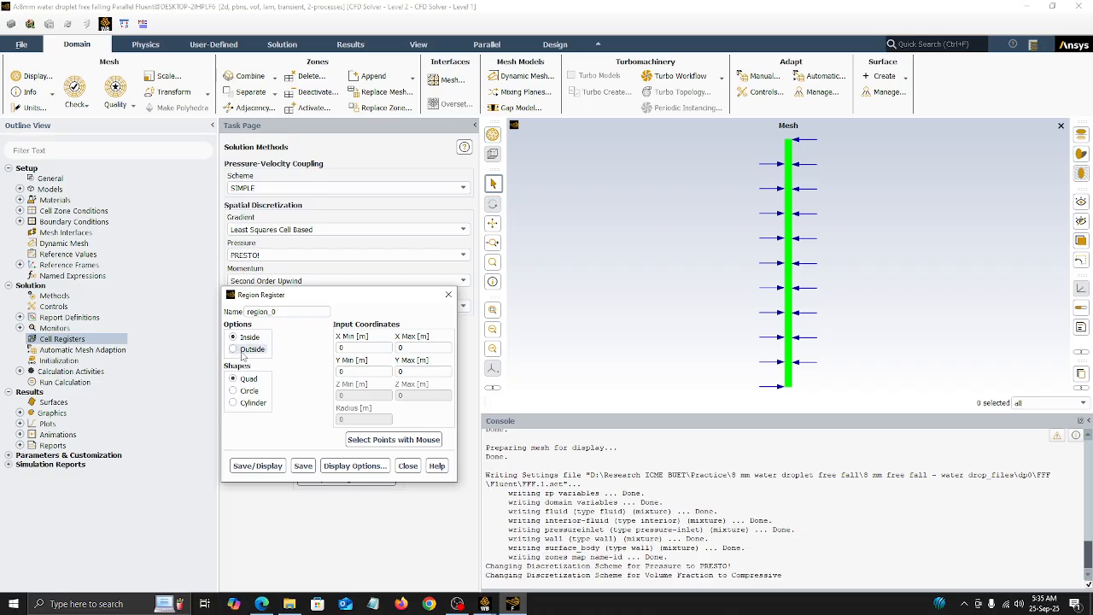
pyautogui.click(248, 391)
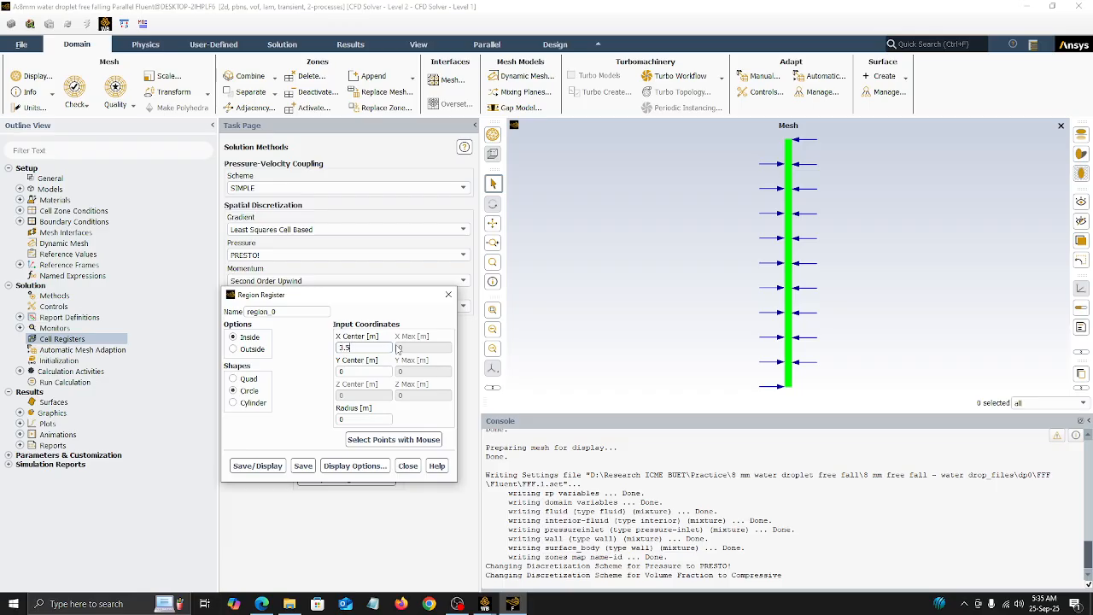
pyautogui.press('BackSpace')
pyautogui.press('BackSpace')
pyautogui.write('0')
pyautogui.press('Tab')
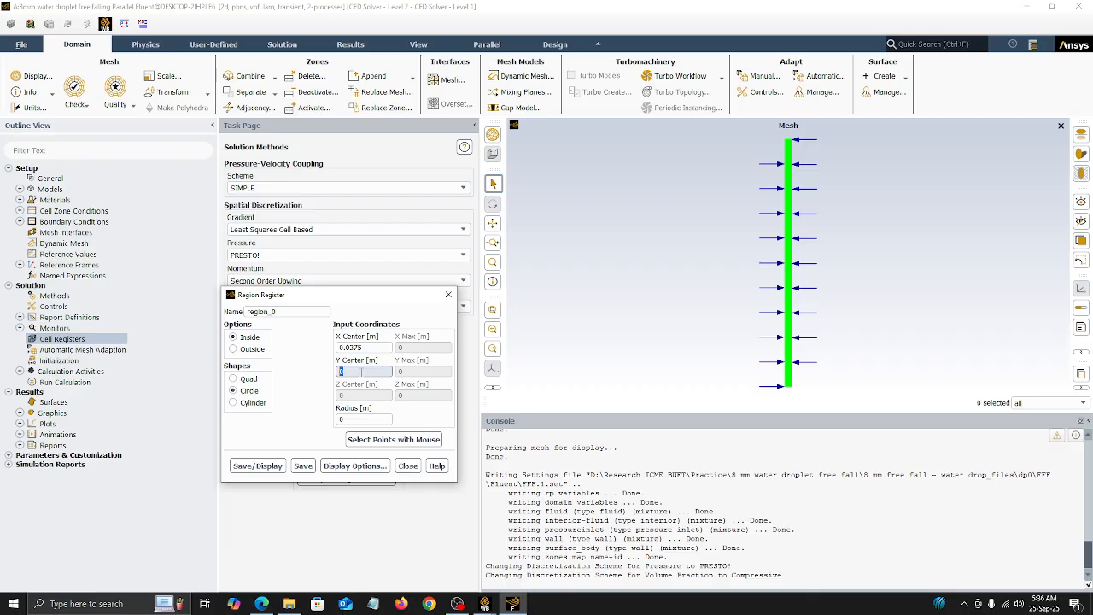
# Step: Set the circular region's Y center to 2.795 m, near the upper end of the domain
pyautogui.scroll(1, 789, 145)
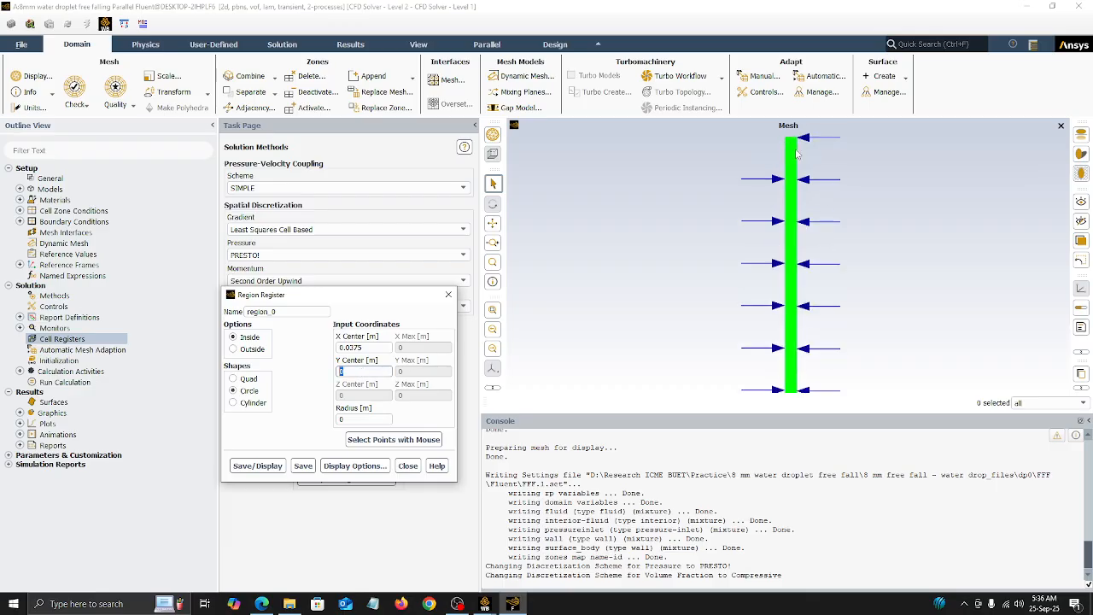
pyautogui.scroll(2, 790, 151)
pyautogui.scroll(3, 787, 148)
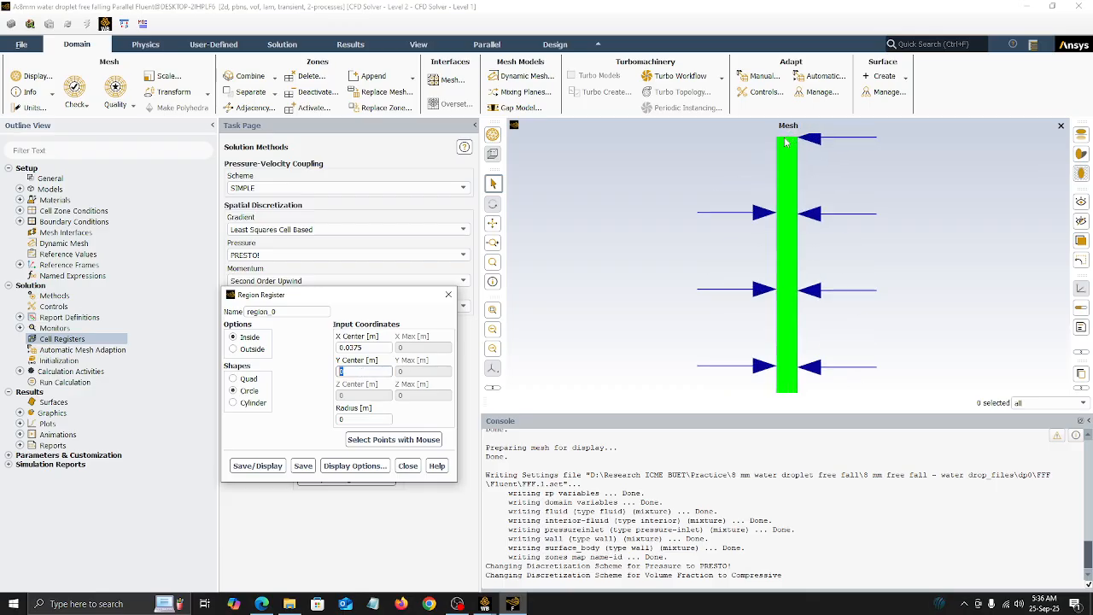
pyautogui.scroll(-2, 787, 147)
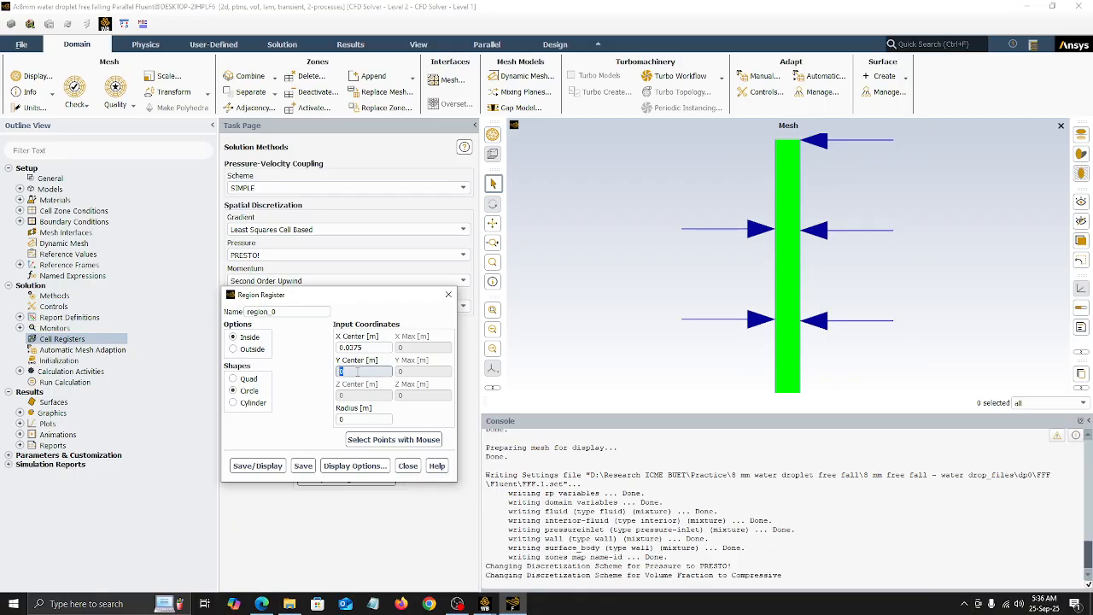
pyautogui.write('2.795')
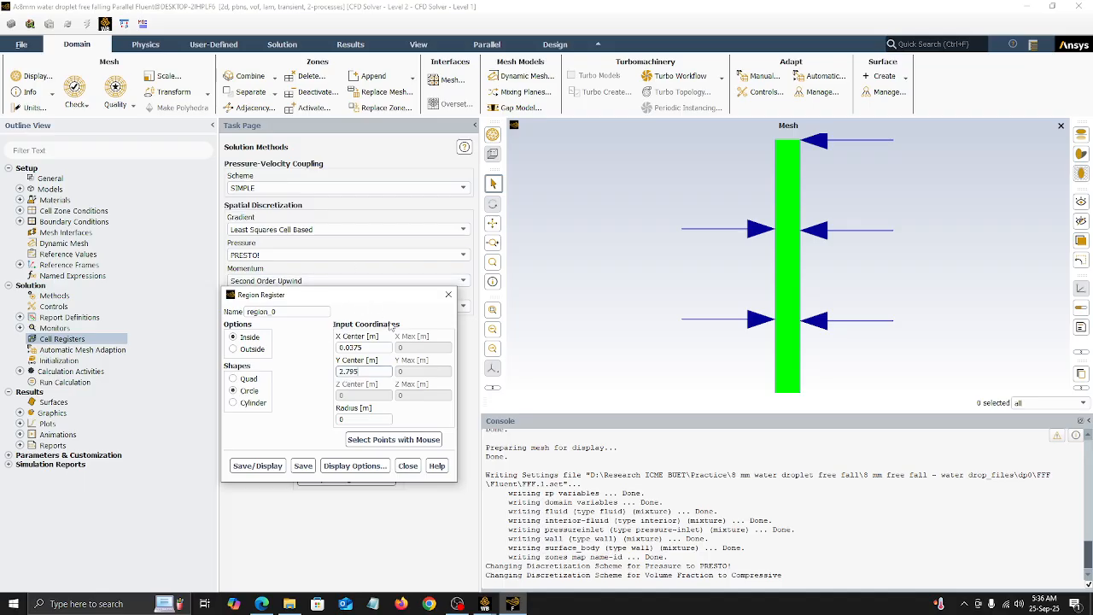
# Step: Examine the upper and lower ends of the meshed domain to check the circle's Y center position
pyautogui.doubleClick(368, 370)
pyautogui.scroll(1, 790, 145)
pyautogui.scroll(-2, 790, 145)
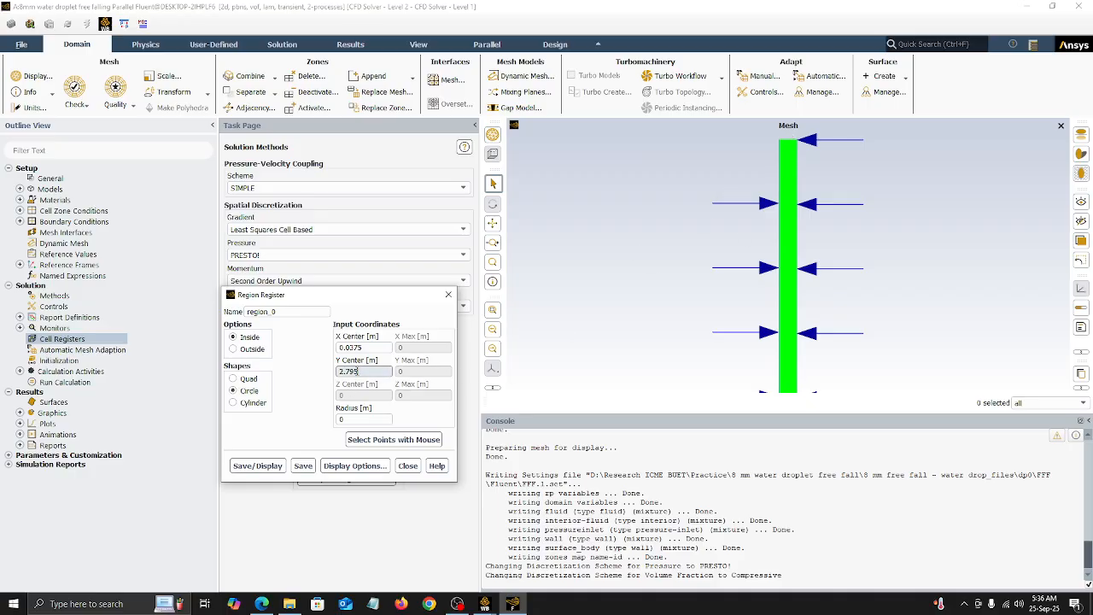
pyautogui.scroll(-2, 784, 340)
pyautogui.scroll(-1, 784, 340)
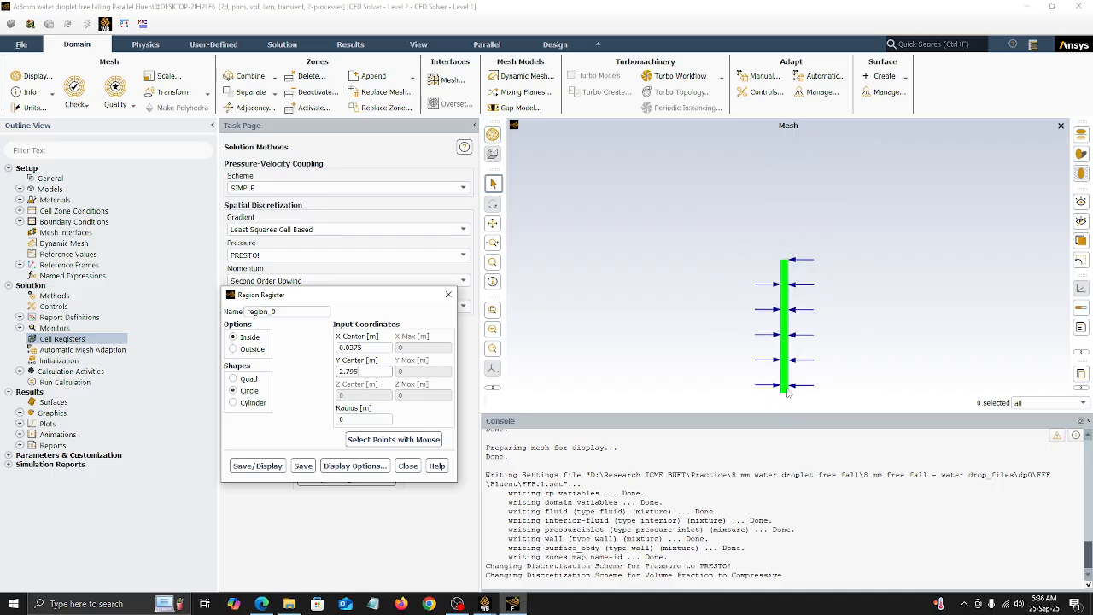
pyautogui.scroll(-1, 786, 397)
pyautogui.scroll(2, 787, 398)
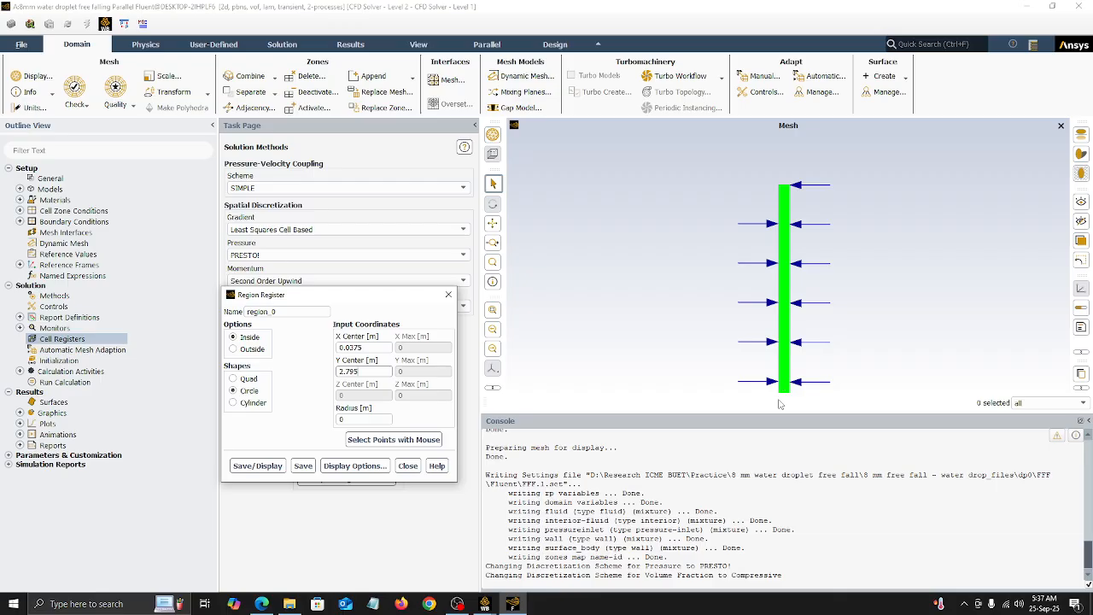
pyautogui.scroll(-3, 788, 376)
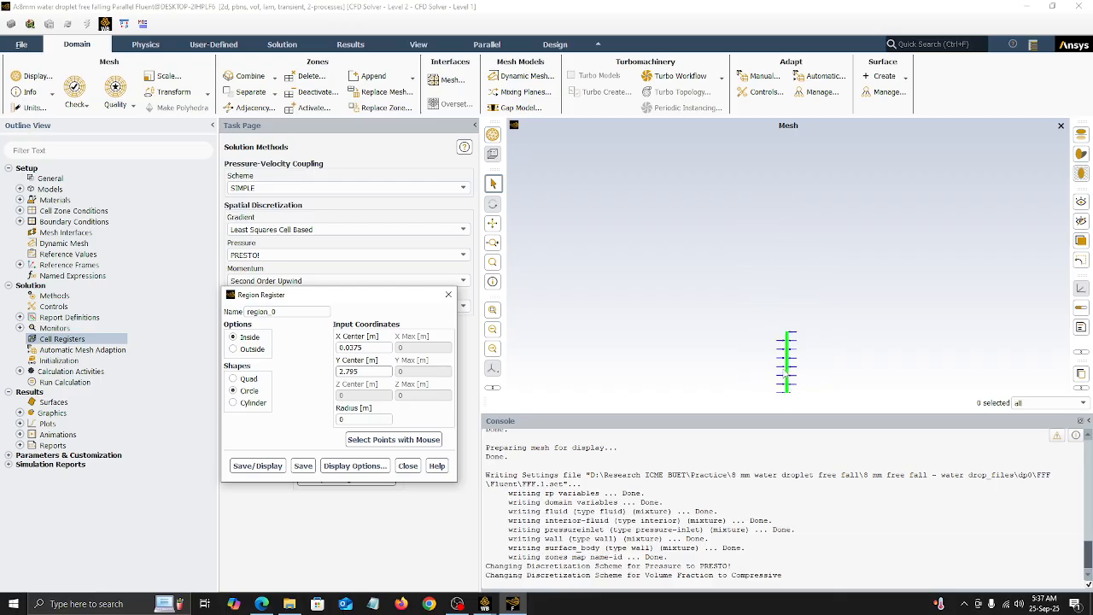
pyautogui.scroll(3, 787, 373)
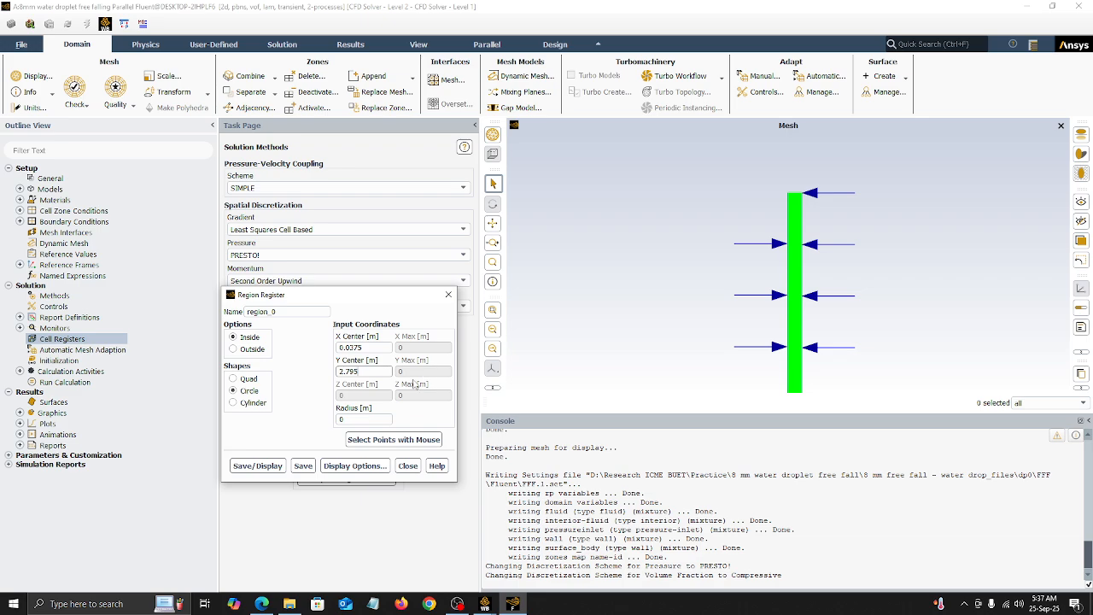
# Step: Set the circular region's radius to 0.004 m, then save and display the register's marked cells
pyautogui.doubleClick(358, 419)
pyautogui.click(258, 467)
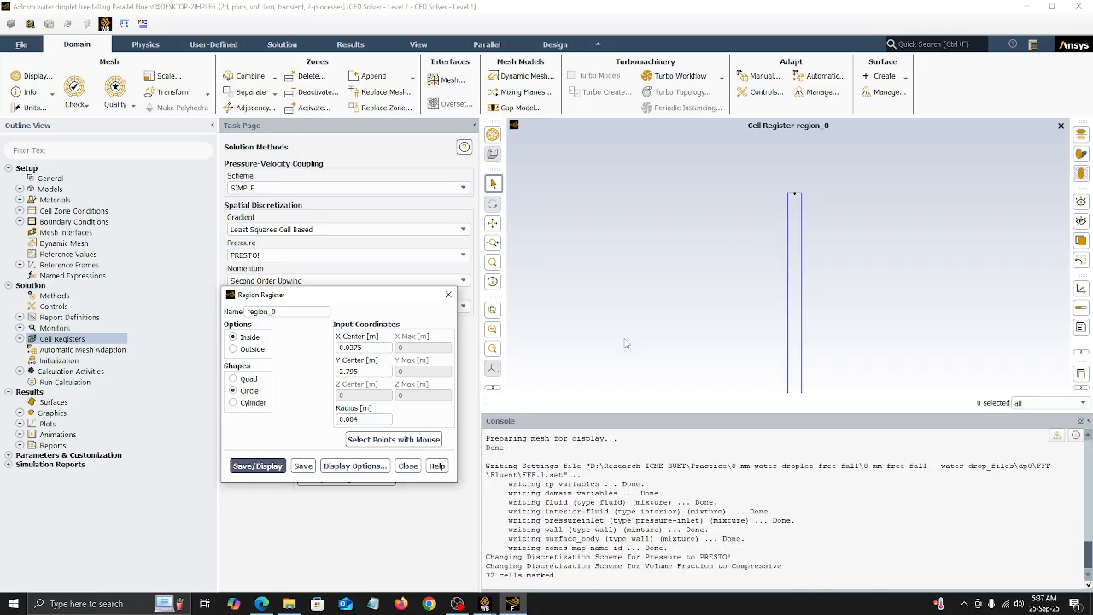
pyautogui.click(303, 466)
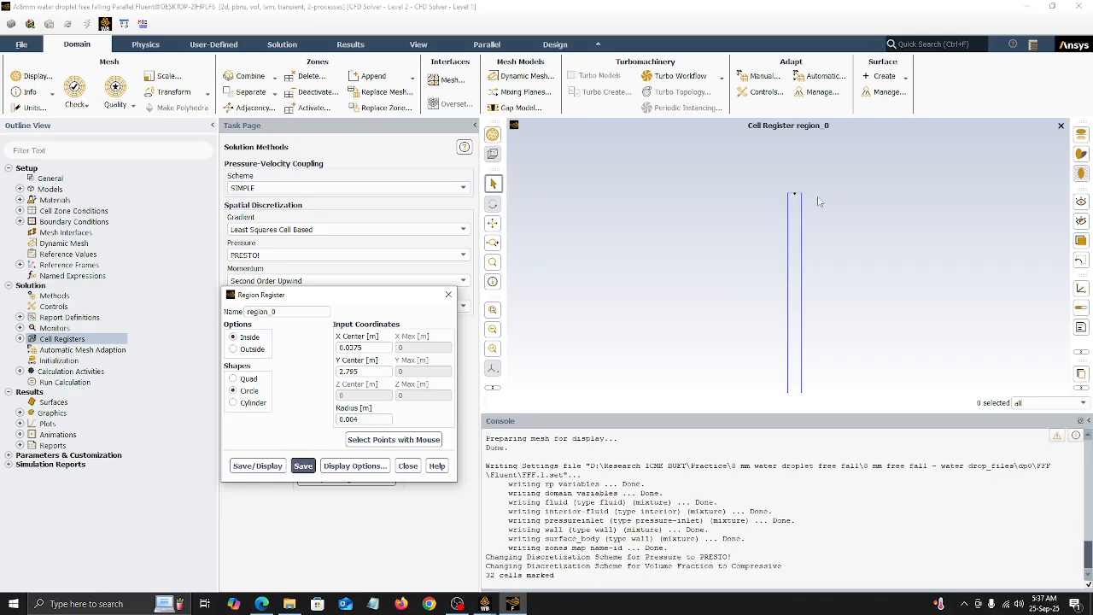
pyautogui.click(448, 294)
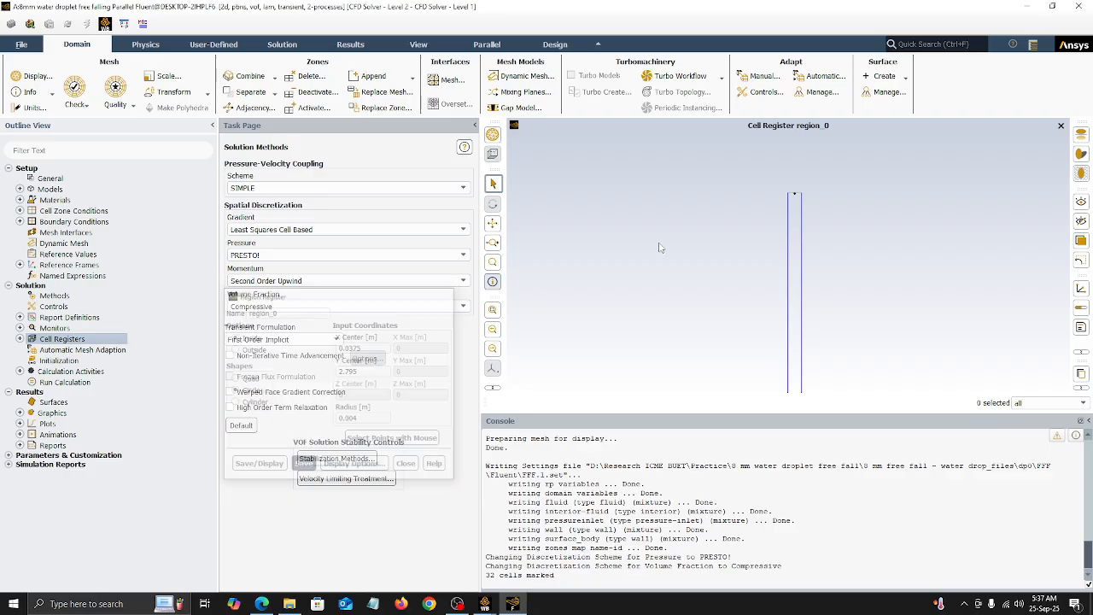
pyautogui.scroll(3, 801, 183)
pyautogui.scroll(4, 801, 183)
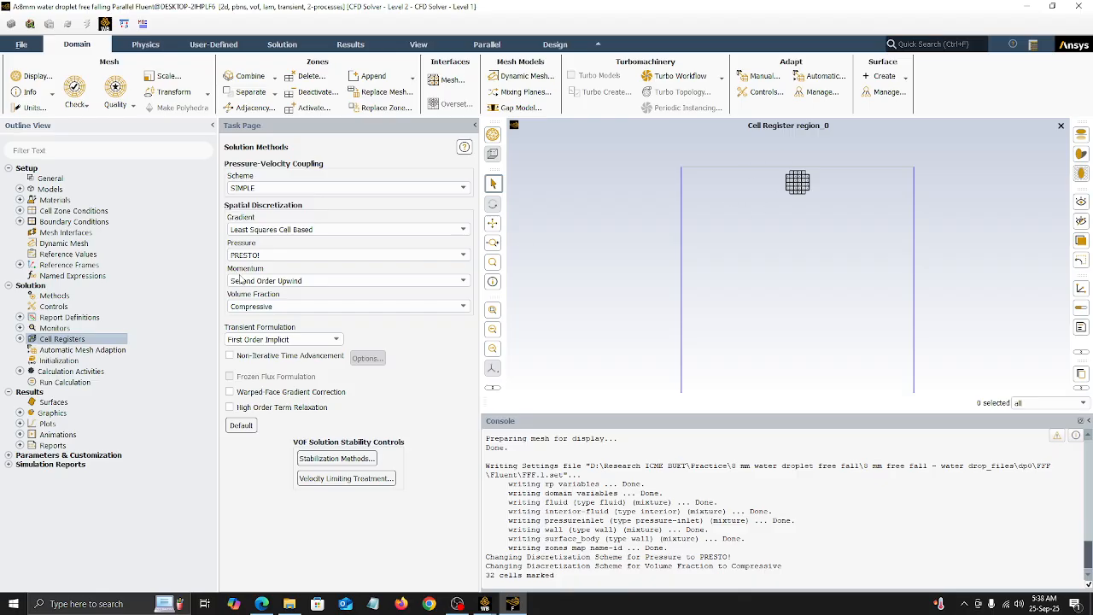
# Step: Initialize the solution with the Hybrid Initialization method
pyautogui.click(19, 372)
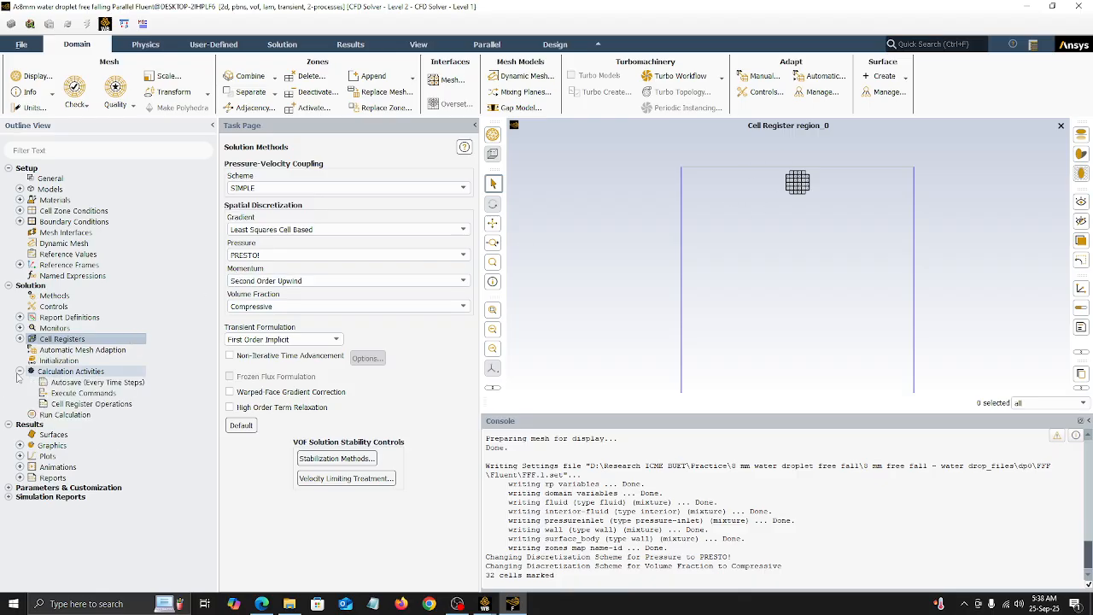
pyautogui.click(19, 372)
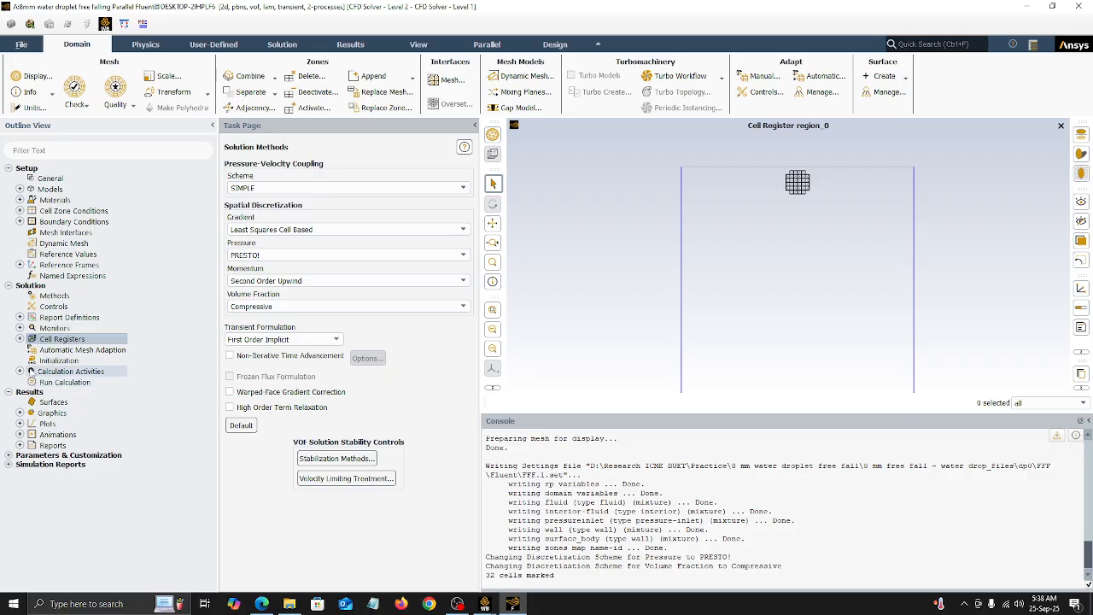
pyautogui.click(40, 361)
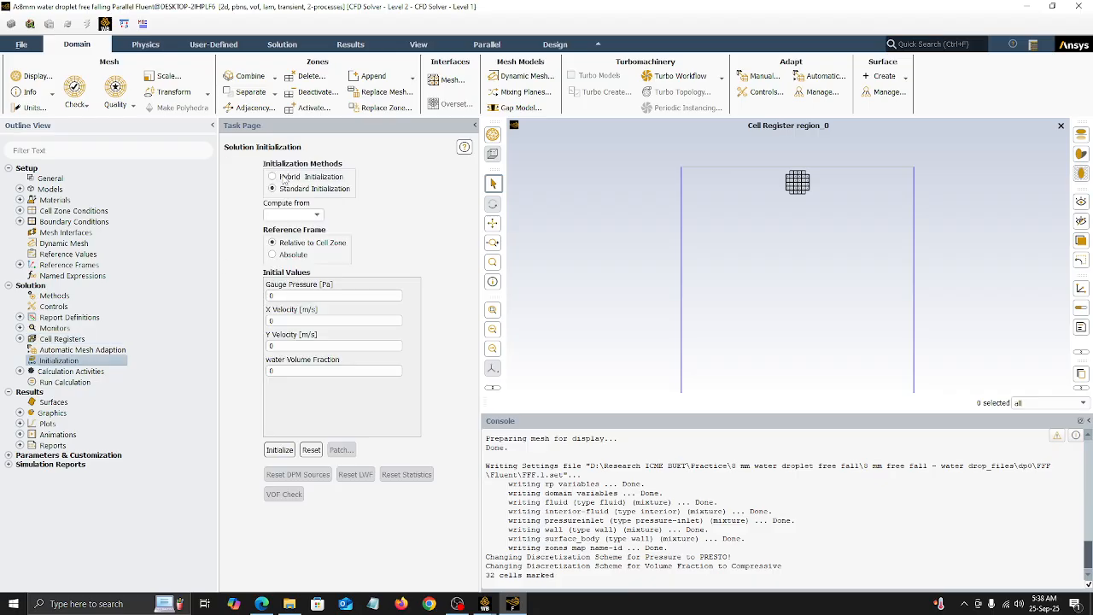
pyautogui.click(284, 177)
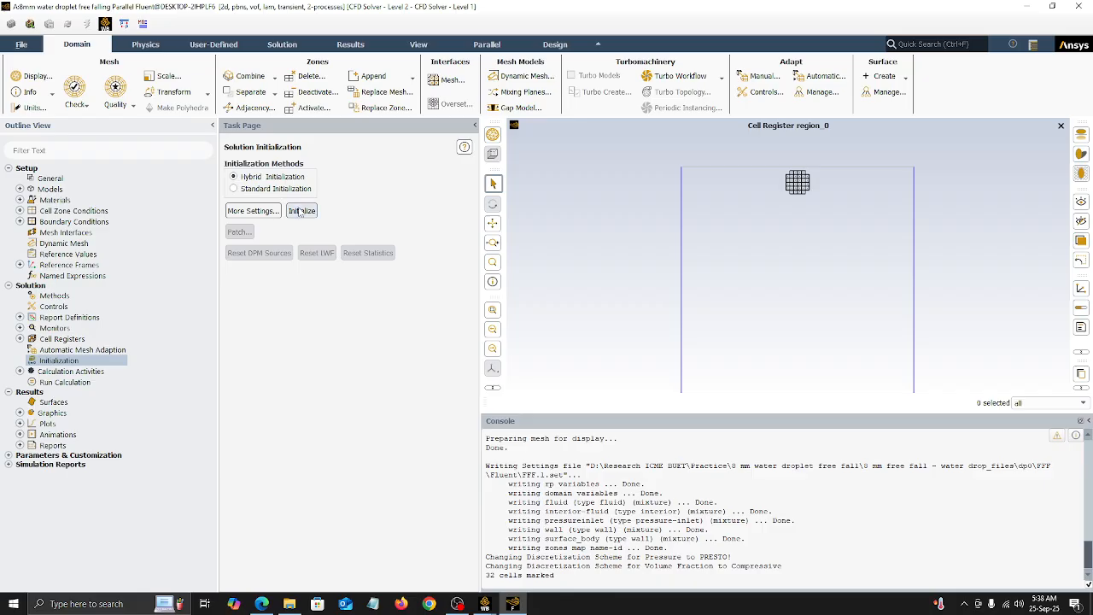
pyautogui.click(300, 212)
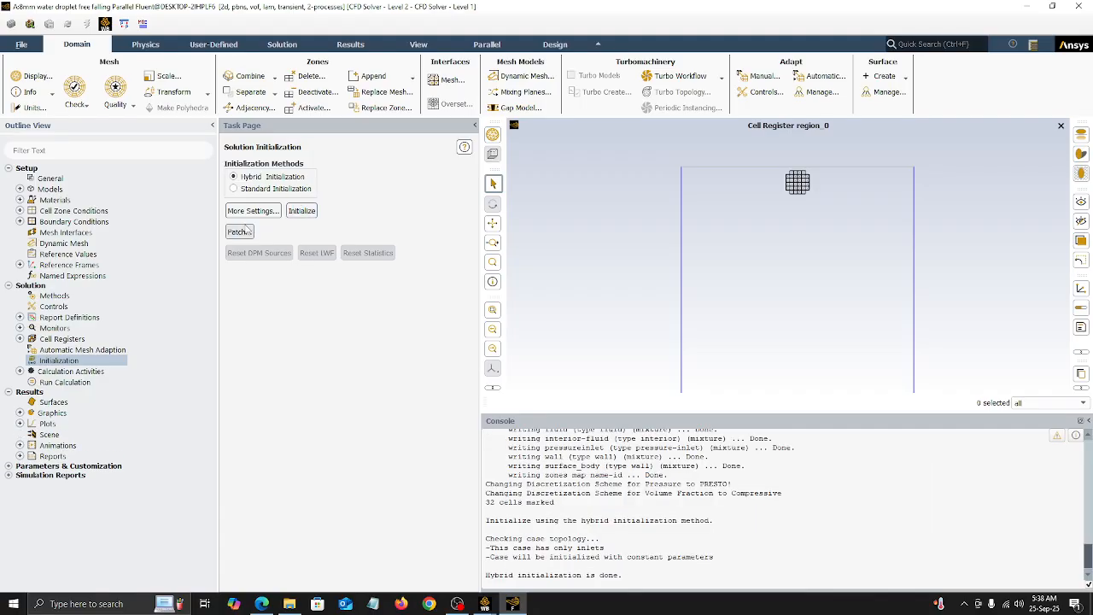
# Step: Patch the water phase's volume fraction with a value of 1 in the region_0 register
pyautogui.click(239, 231)
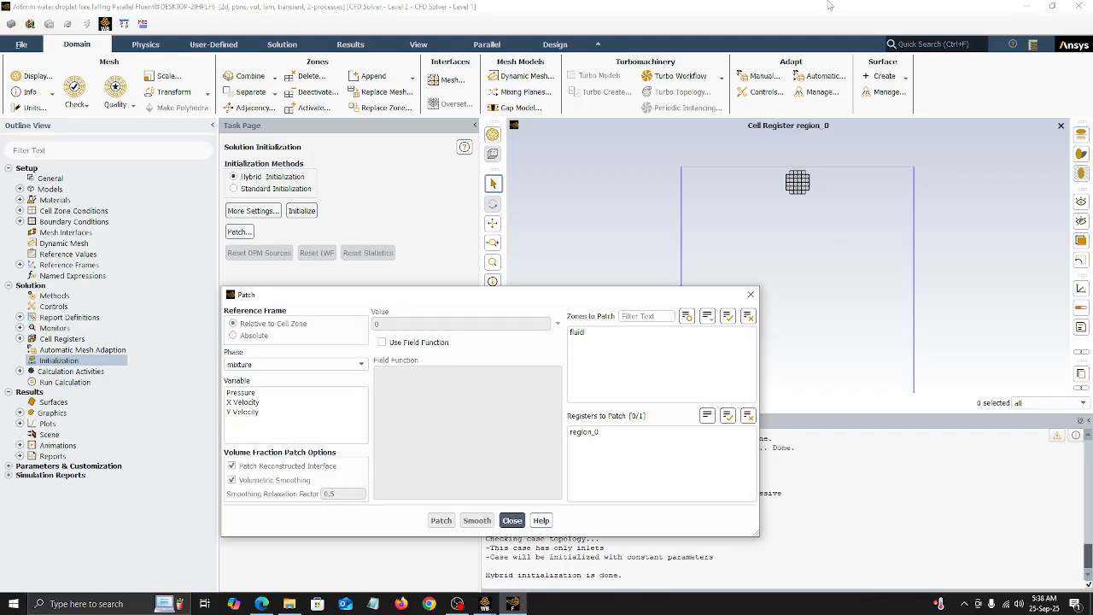
pyautogui.click(289, 367)
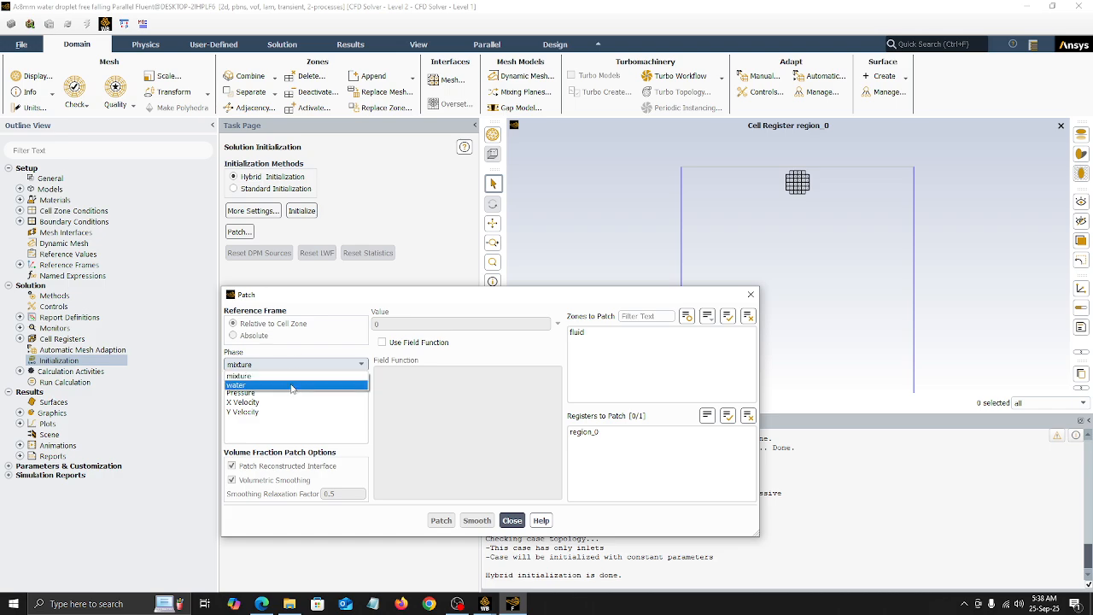
pyautogui.click(291, 385)
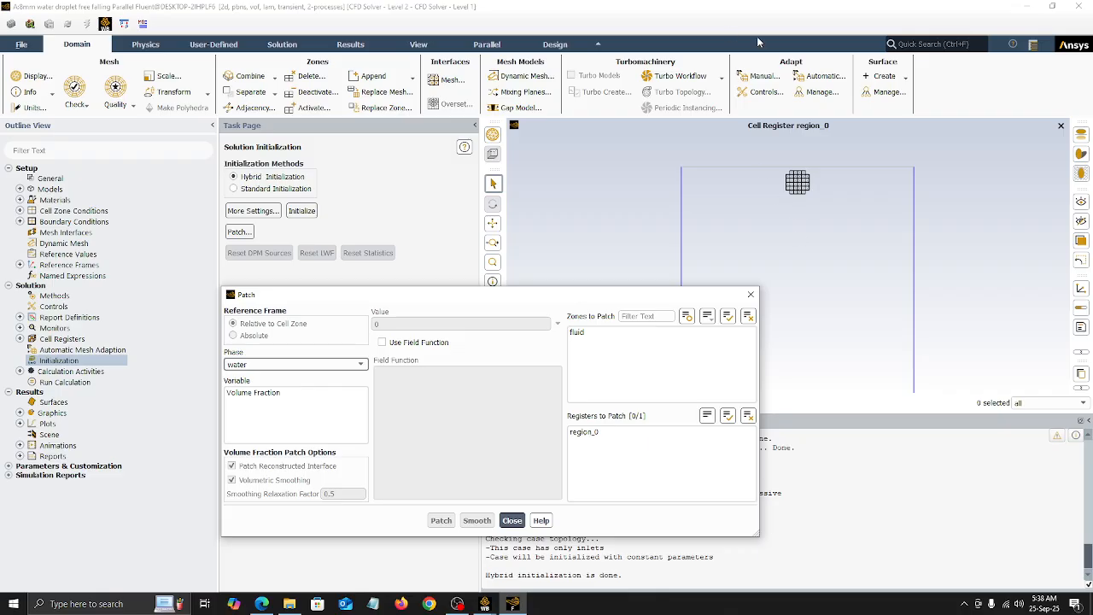
pyautogui.click(250, 394)
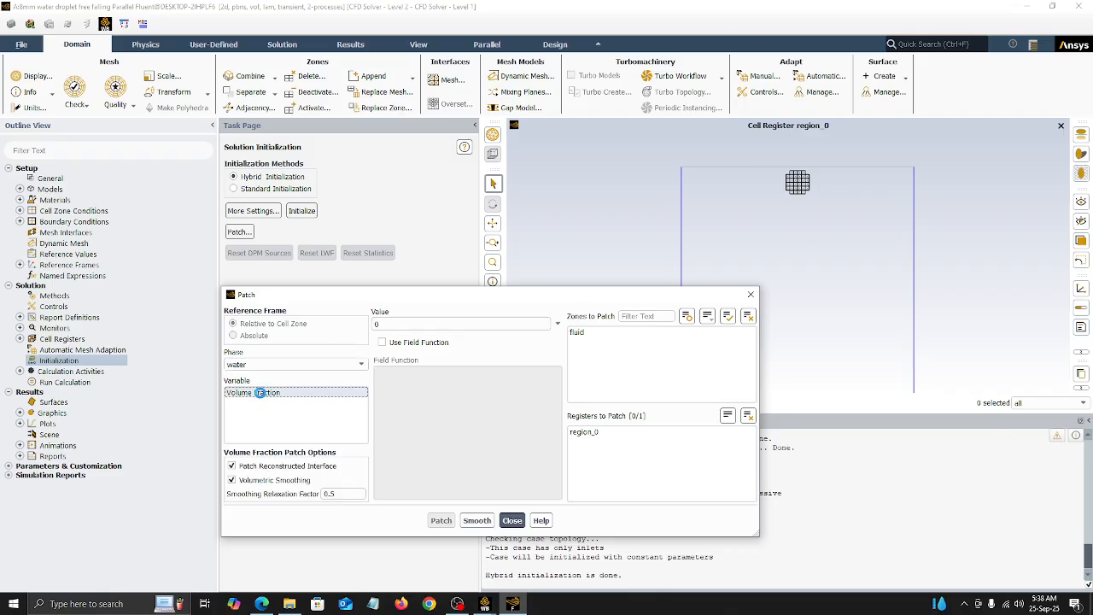
pyautogui.doubleClick(377, 324)
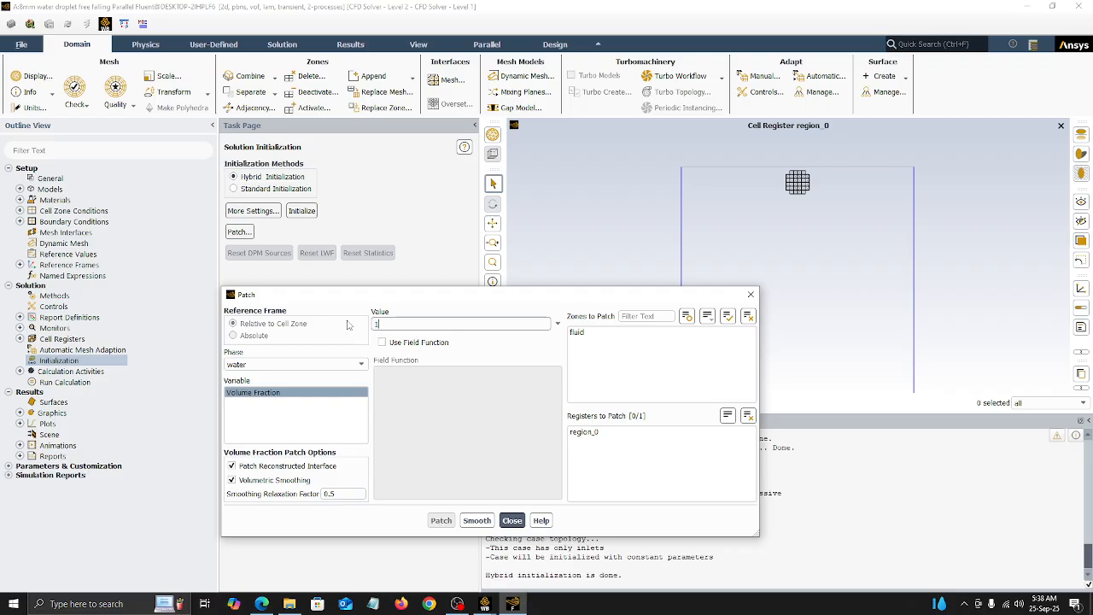
pyautogui.click(592, 433)
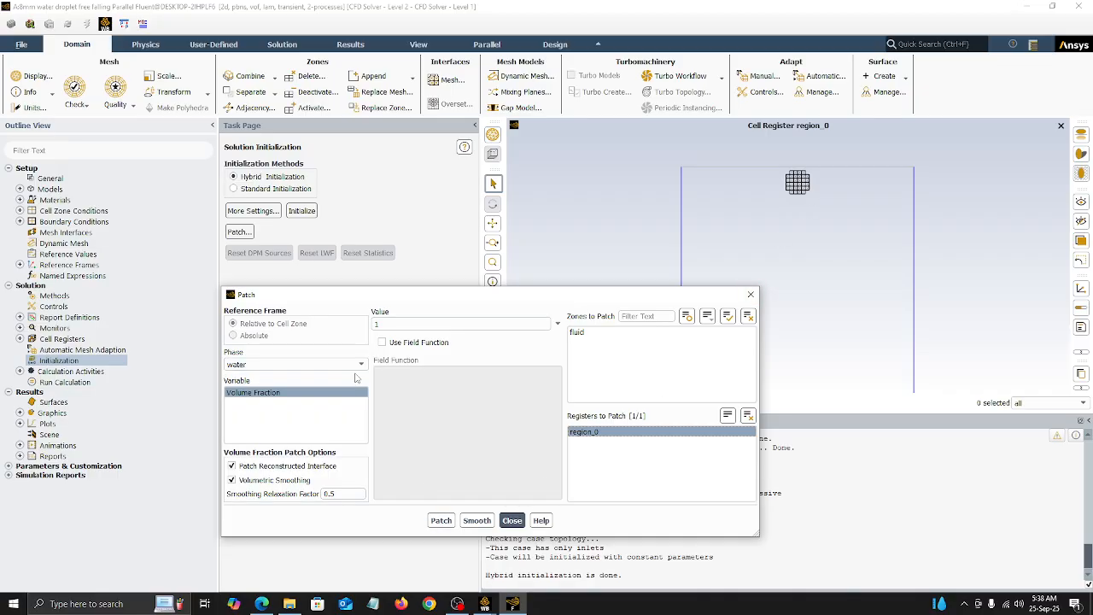
pyautogui.click(440, 522)
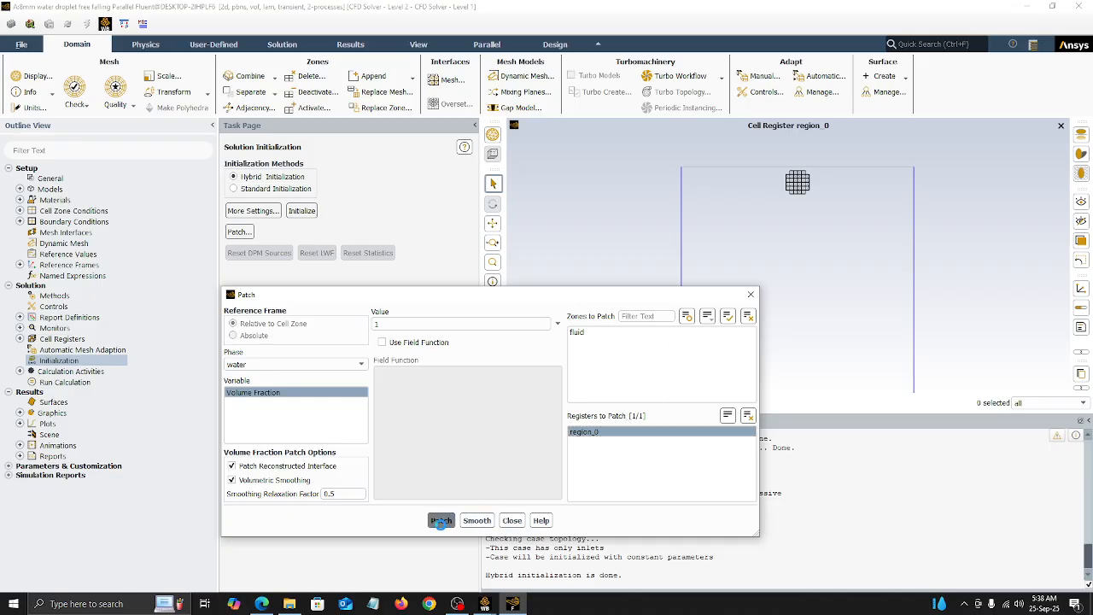
pyautogui.click(512, 520)
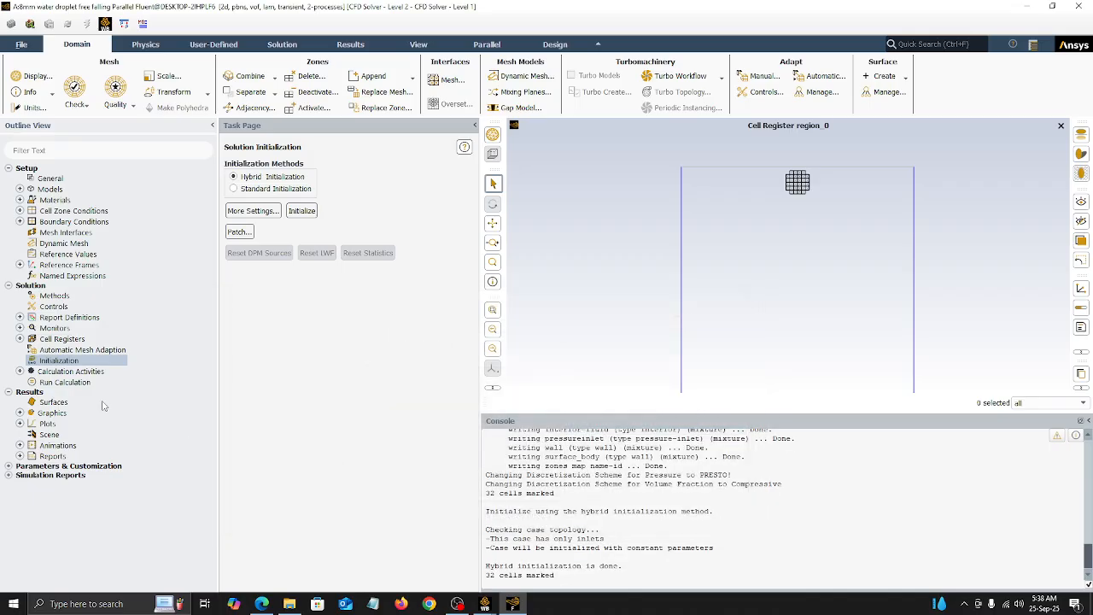
# Step: Create a contour plot of the Phases volume fraction for the water phase
pyautogui.click(20, 371)
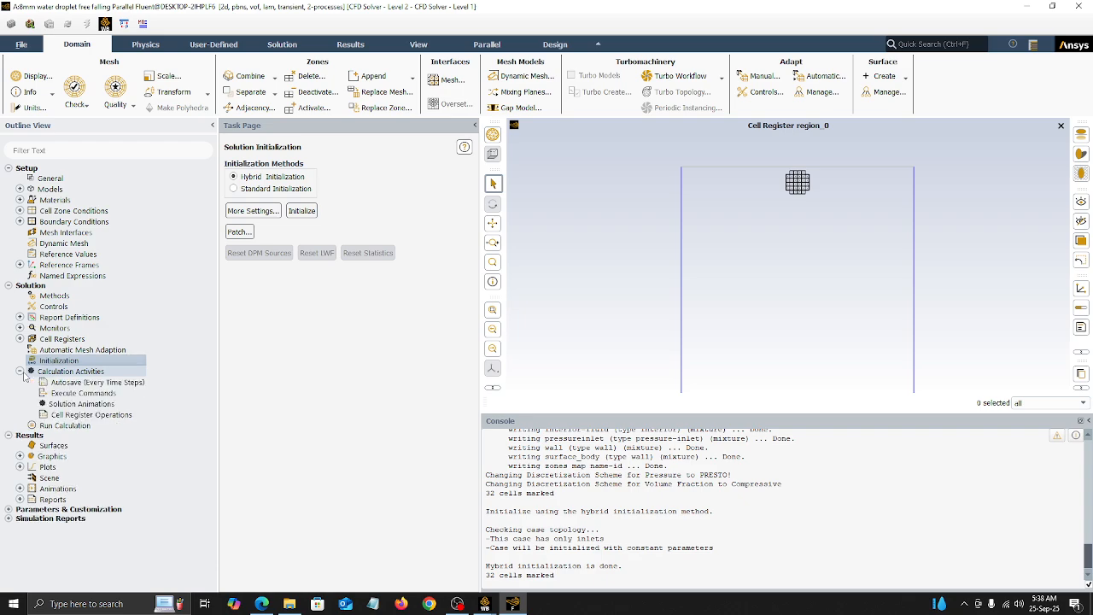
pyautogui.click(21, 372)
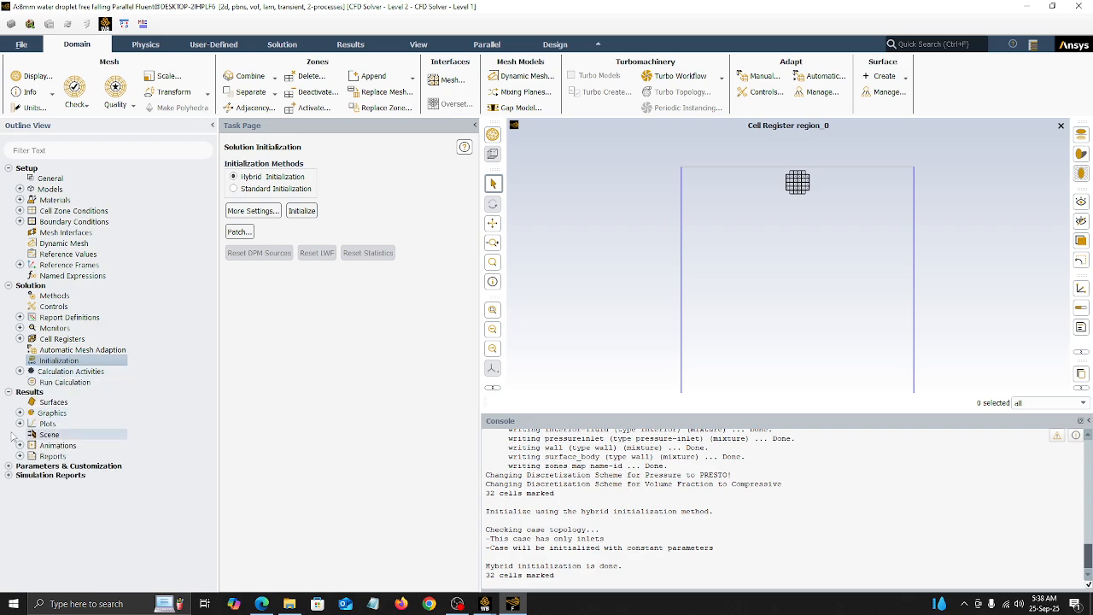
pyautogui.click(19, 412)
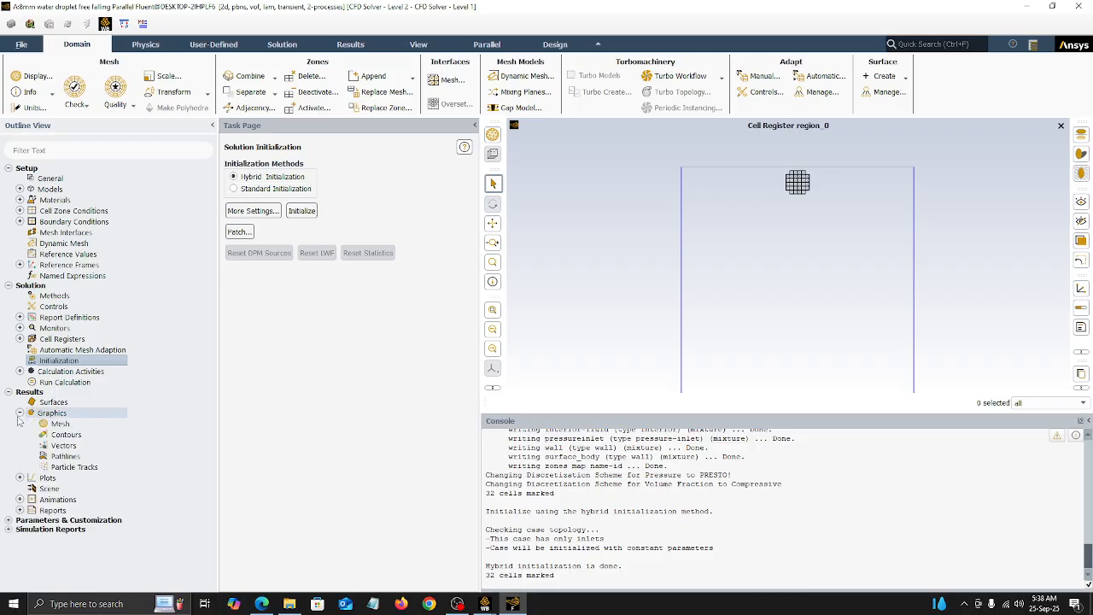
pyautogui.doubleClick(60, 435)
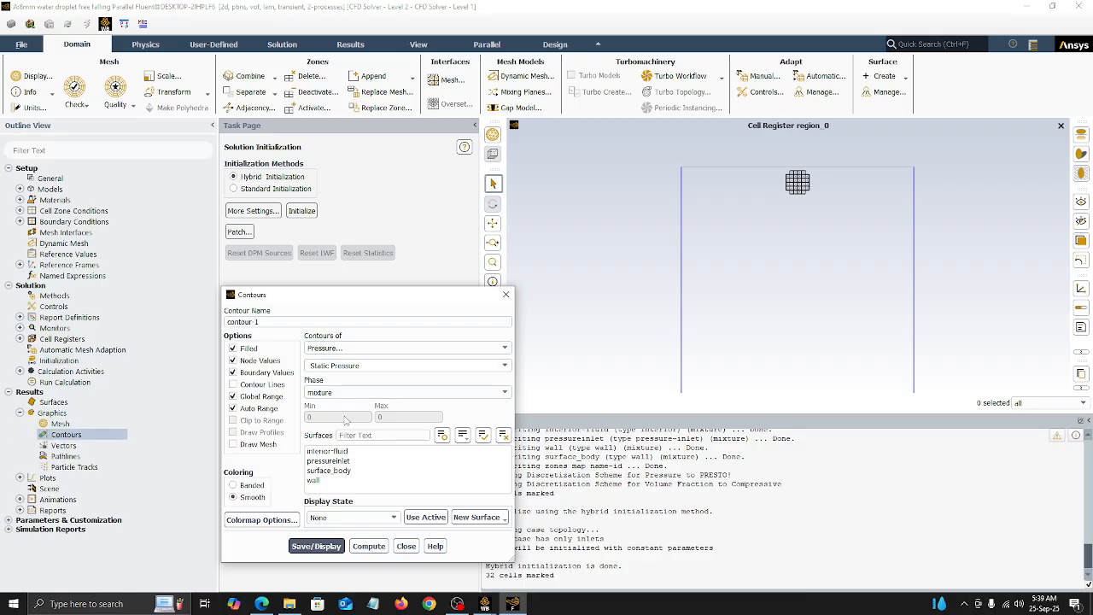
pyautogui.click(331, 352)
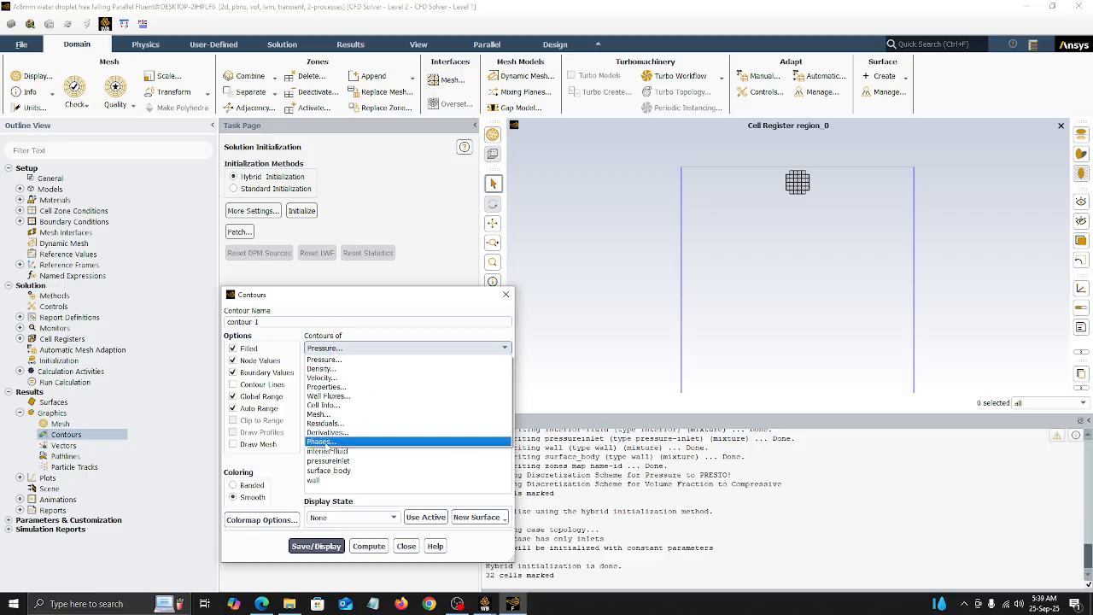
pyautogui.click(333, 443)
pyautogui.click(327, 392)
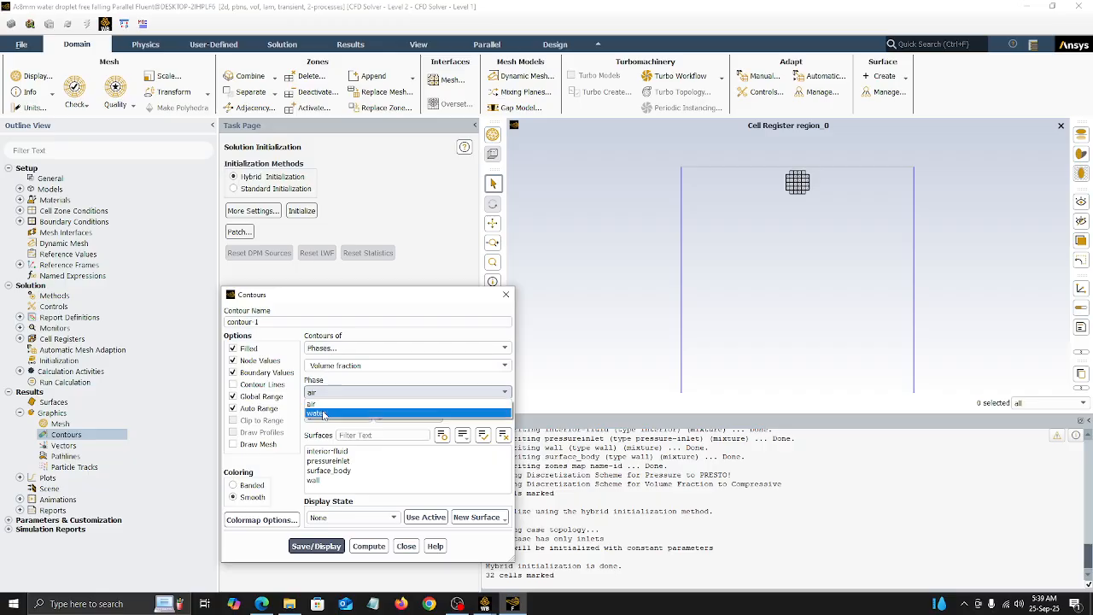
pyautogui.click(325, 414)
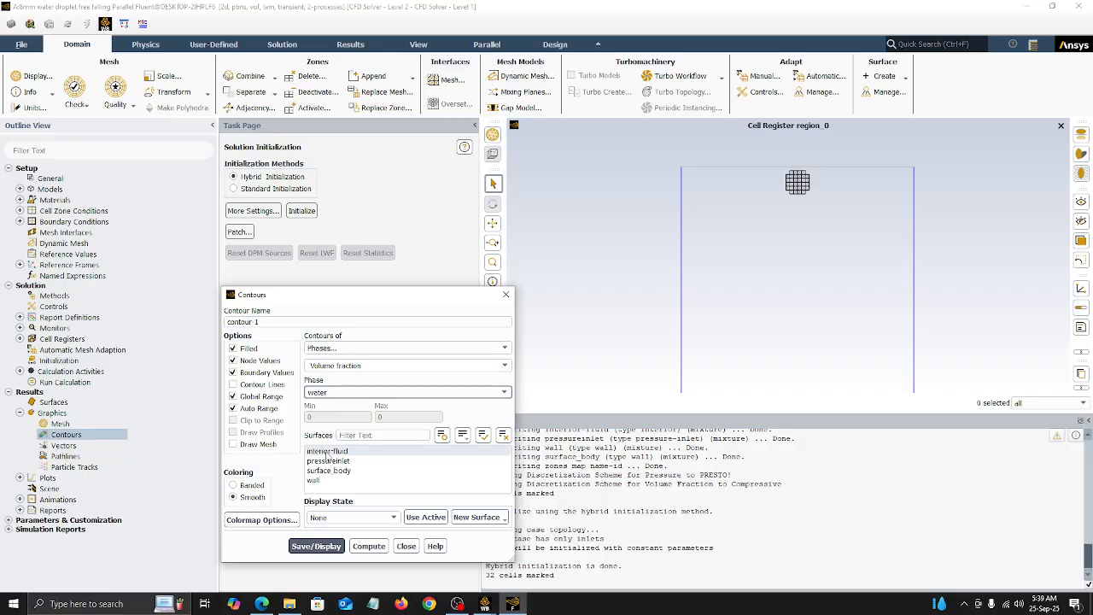
# Step: Select the interior-fluid, pressureinlet, surface_body and wall surfaces, then save and display the water contour and inspect the droplet
pyautogui.click(328, 451)
pyautogui.click(328, 452)
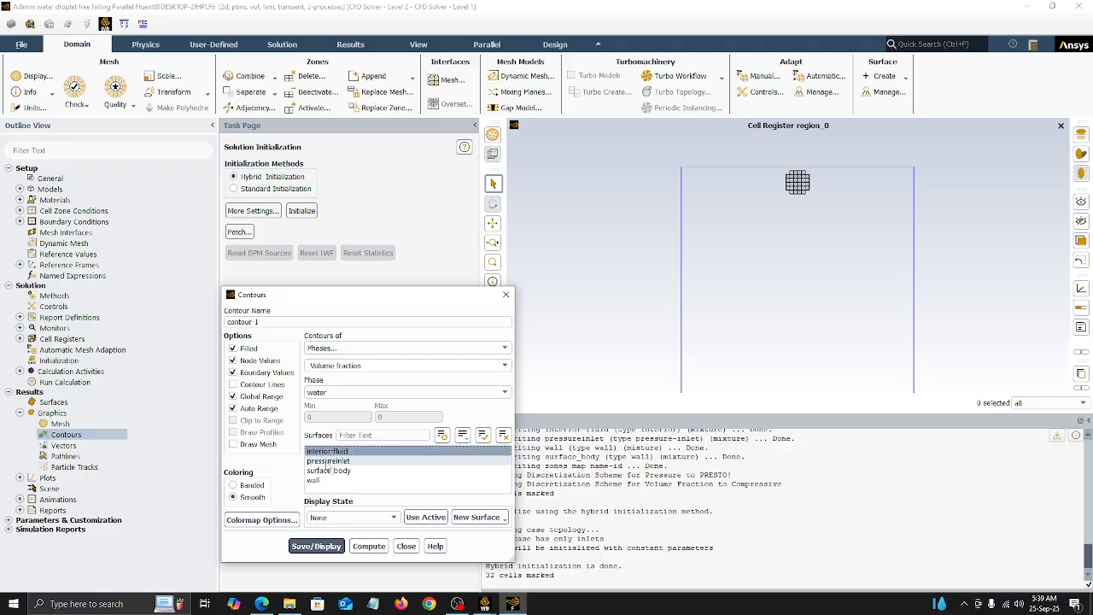
pyautogui.moveTo(328, 460); pyautogui.dragTo(332, 493)
pyautogui.click(329, 550)
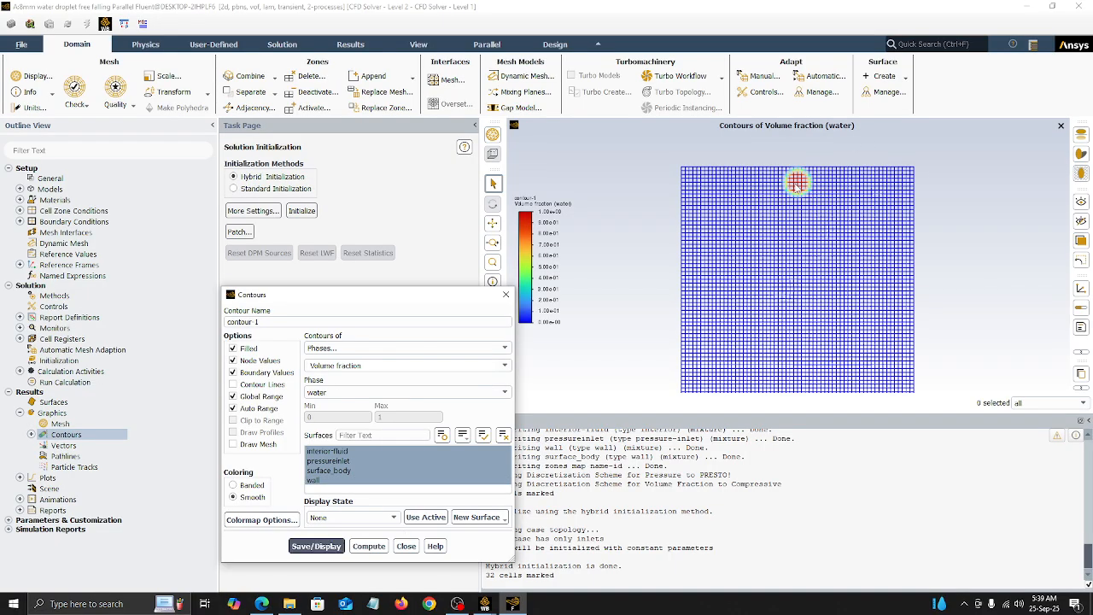
pyautogui.scroll(5, 804, 206)
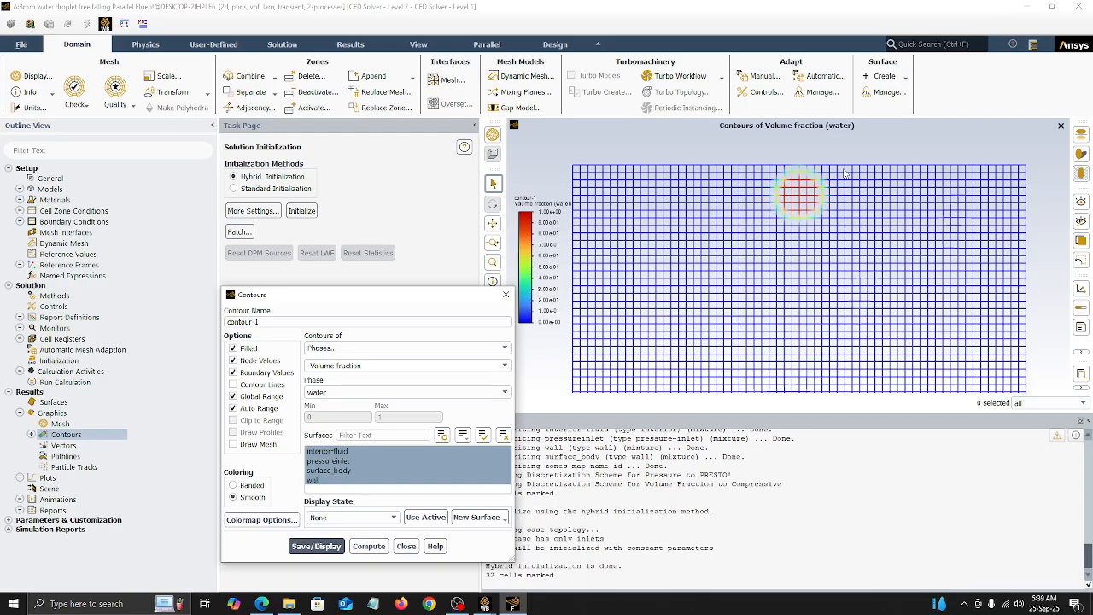
pyautogui.scroll(-8, 793, 158)
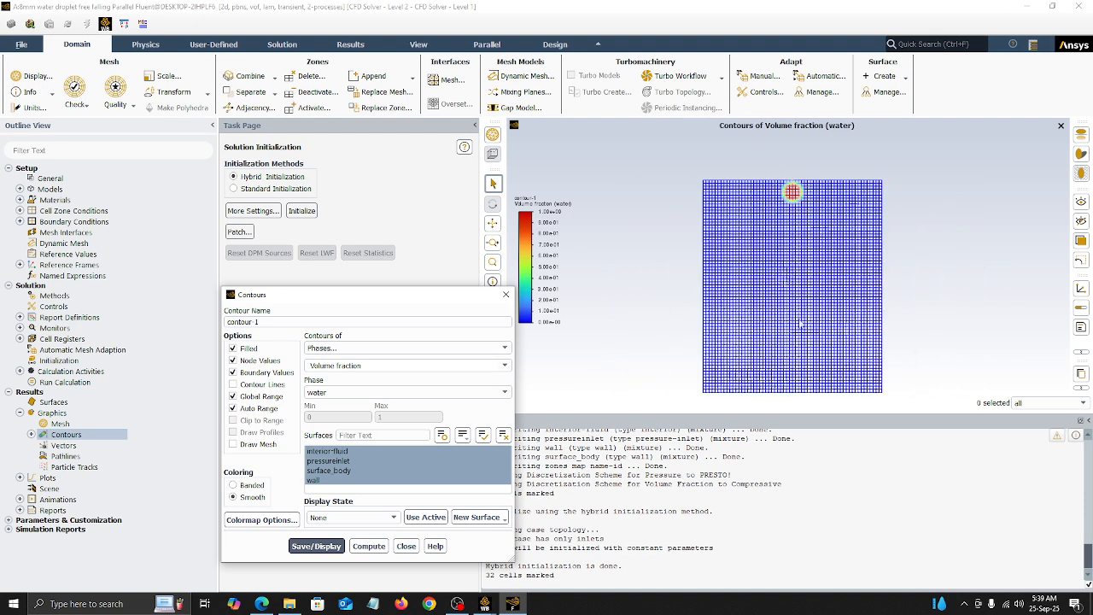
pyautogui.scroll(8, 782, 370)
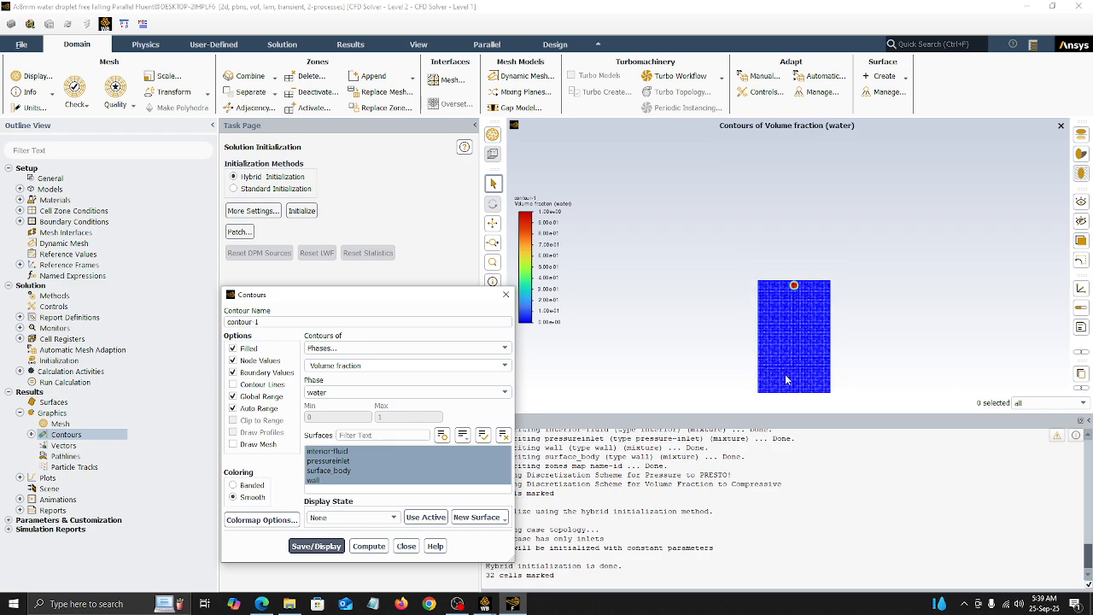
pyautogui.click(406, 546)
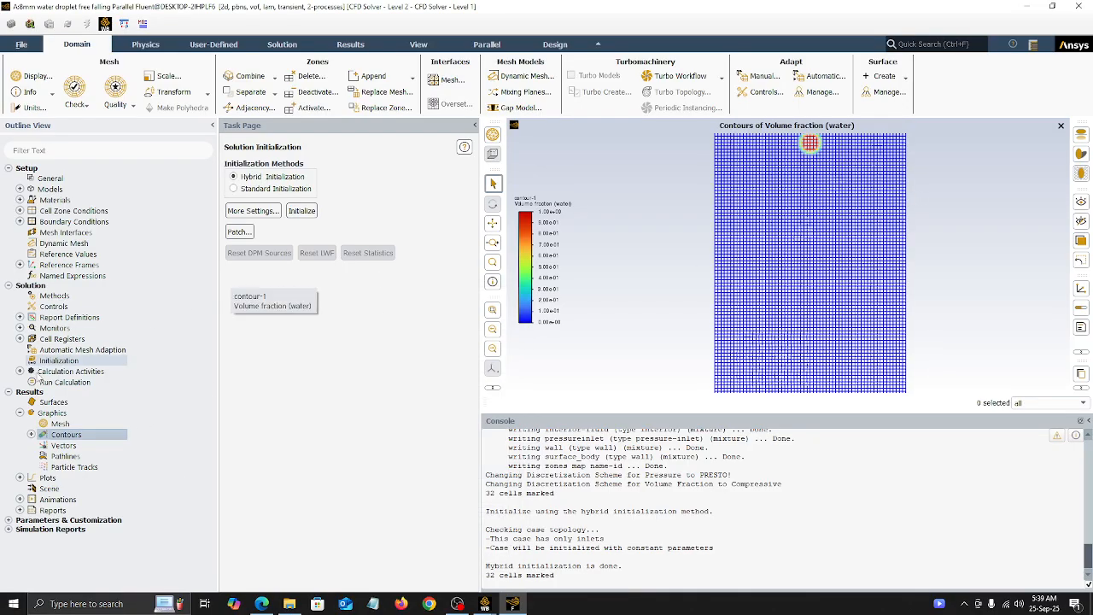
# Step: Review the run calculation settings, solution controls, solution methods and existing report definitions
pyautogui.click(53, 382)
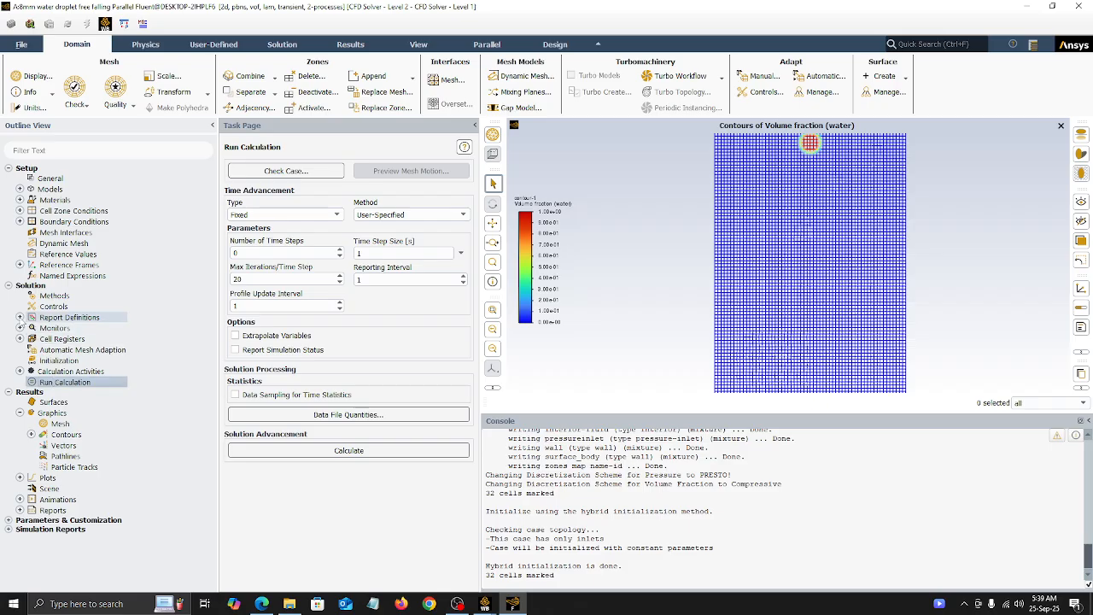
pyautogui.click(19, 317)
pyautogui.rightClick(80, 324)
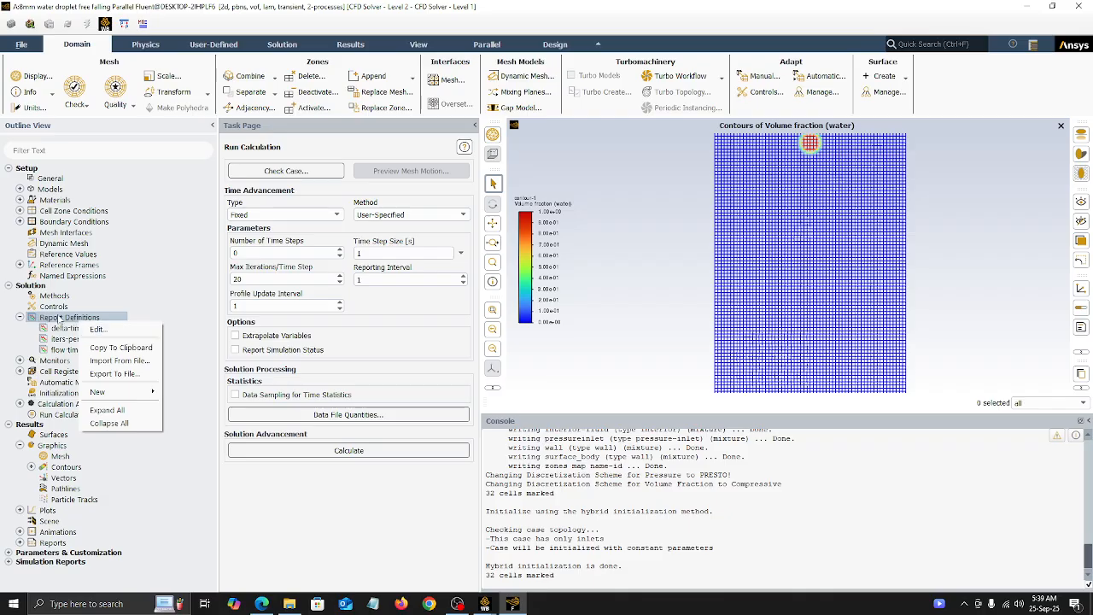
pyautogui.click(59, 319)
pyautogui.doubleClick(54, 307)
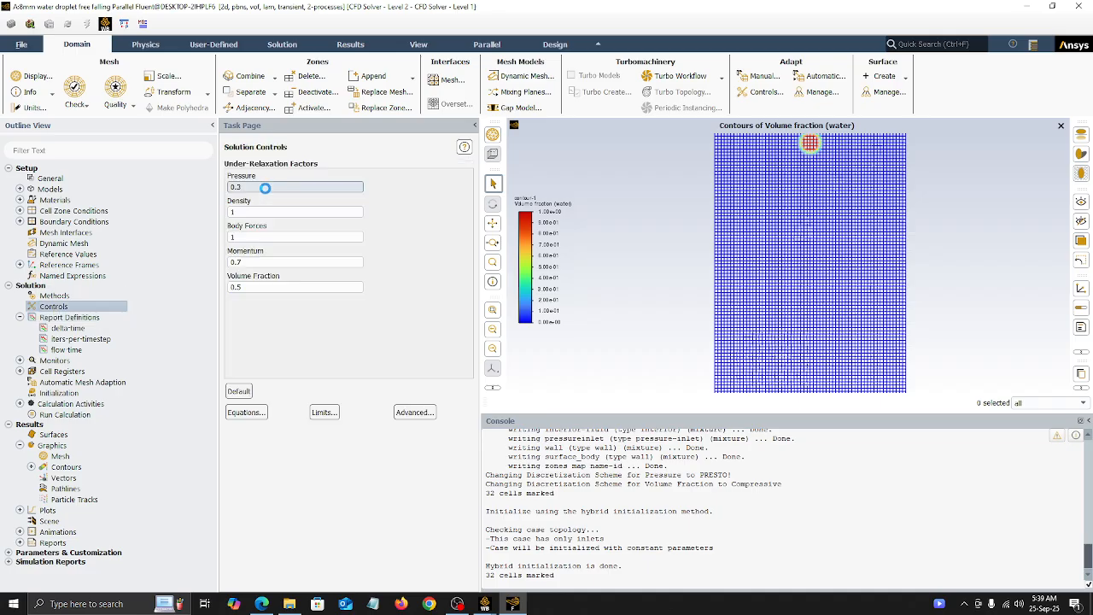
pyautogui.doubleClick(67, 296)
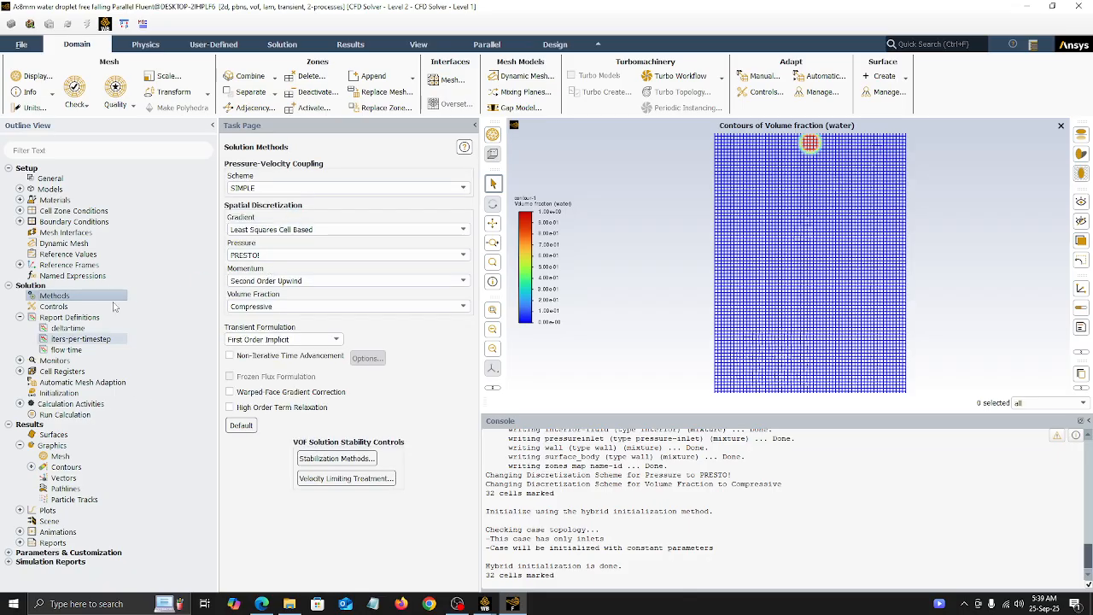
pyautogui.click(60, 318)
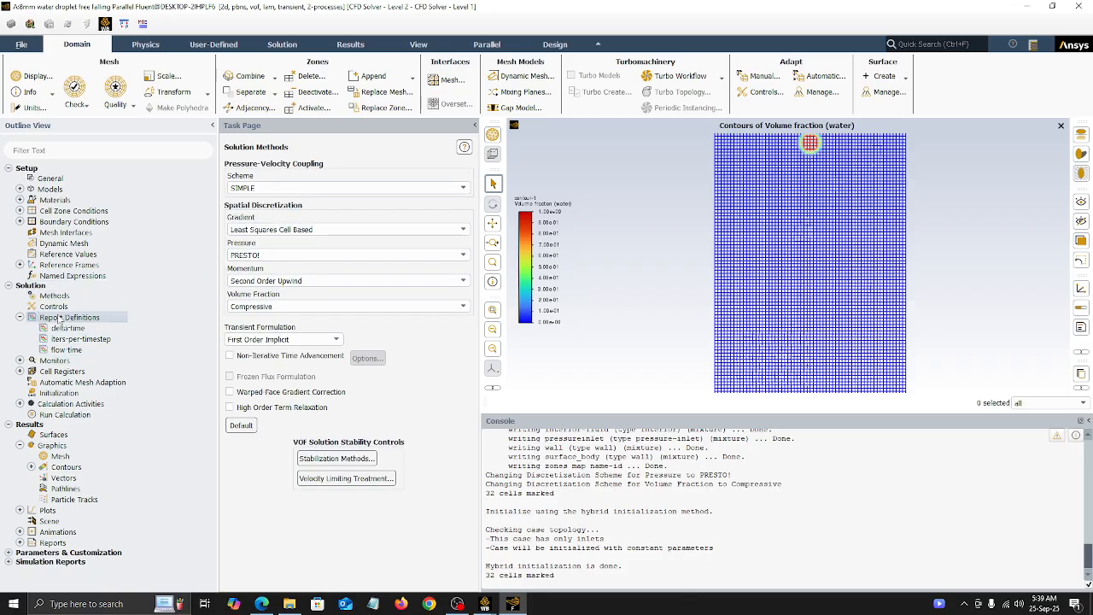
pyautogui.doubleClick(60, 318)
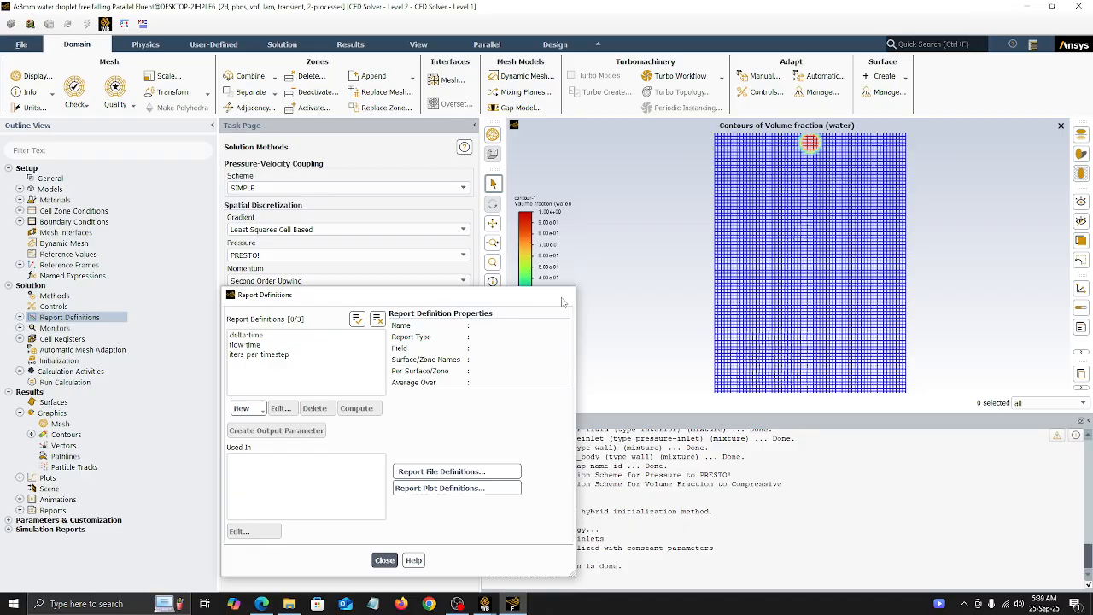
pyautogui.click(563, 297)
# Step: Create an area-weighted average surface report of Y Velocity for the mixture on interior-fluid, with printing to the console enabled
pyautogui.click(20, 317)
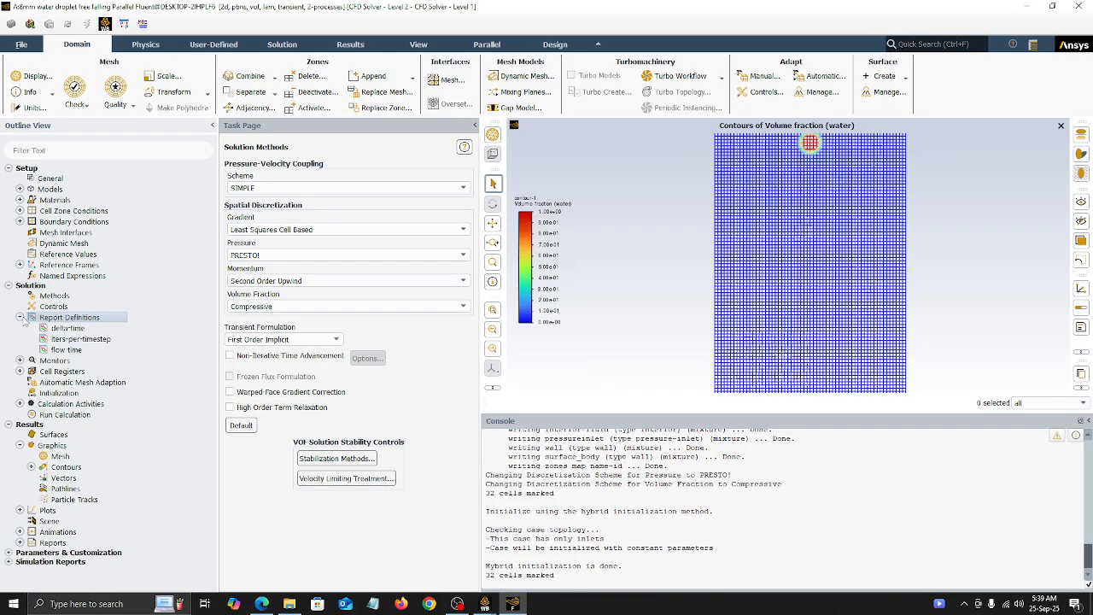
pyautogui.rightClick(75, 319)
pyautogui.moveTo(131, 386)
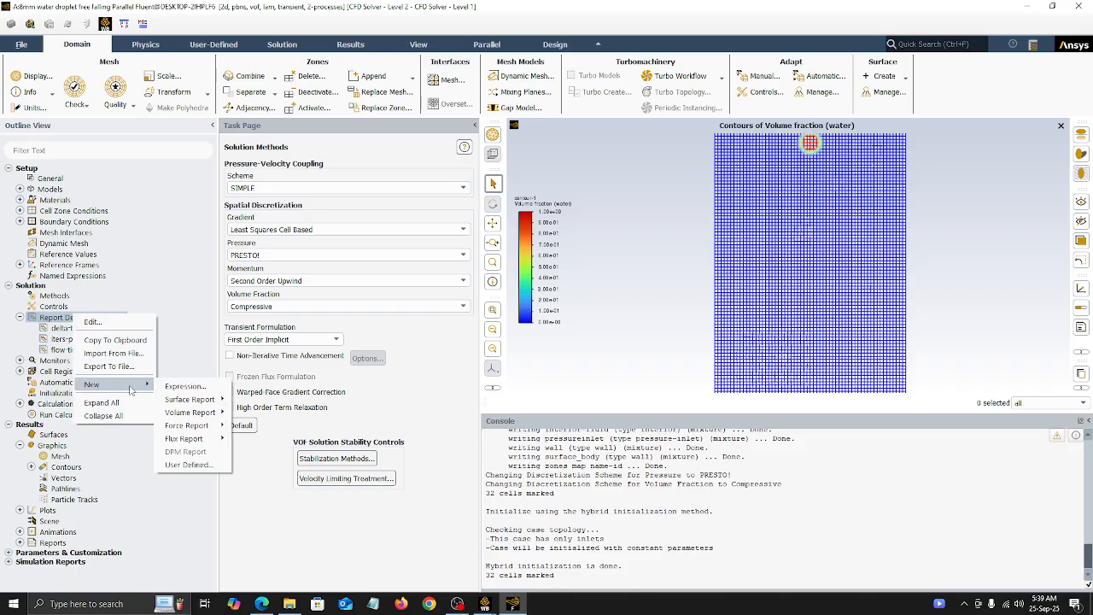
pyautogui.moveTo(179, 399)
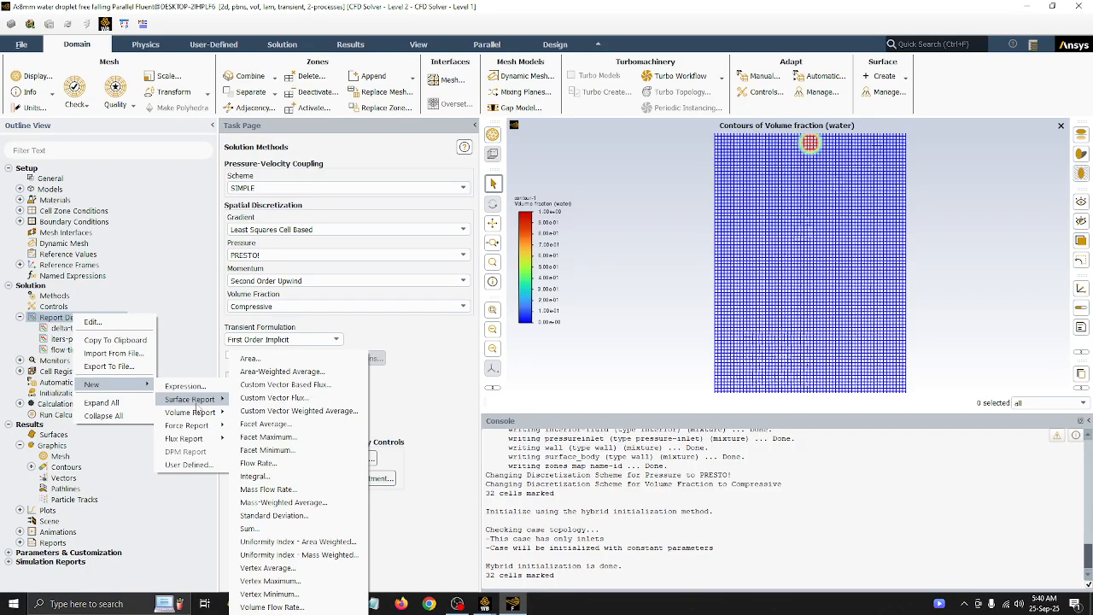
pyautogui.click(277, 372)
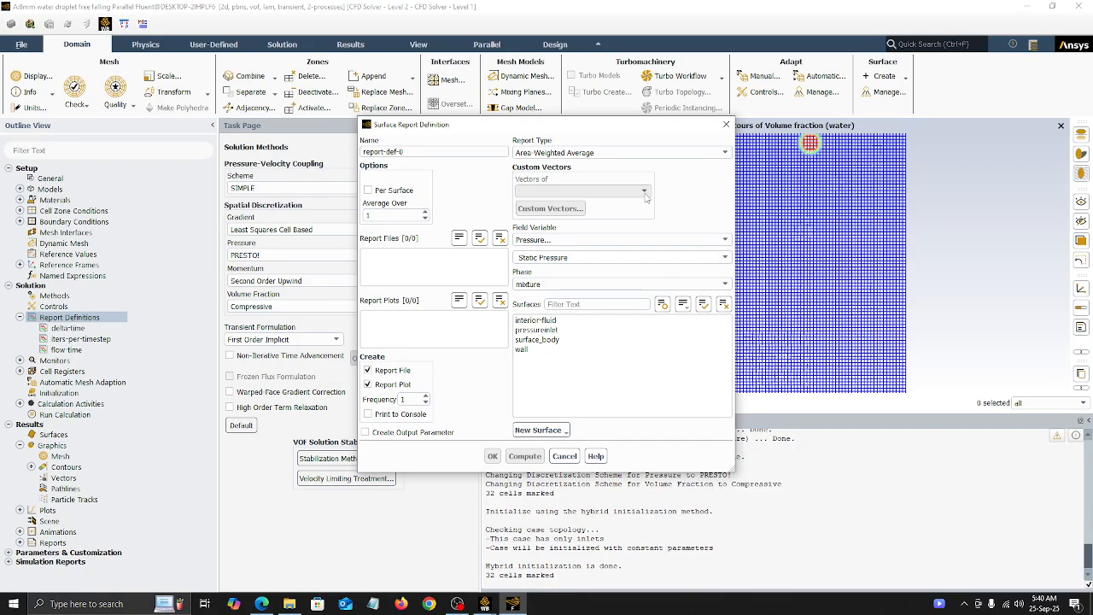
pyautogui.click(530, 239)
pyautogui.click(529, 269)
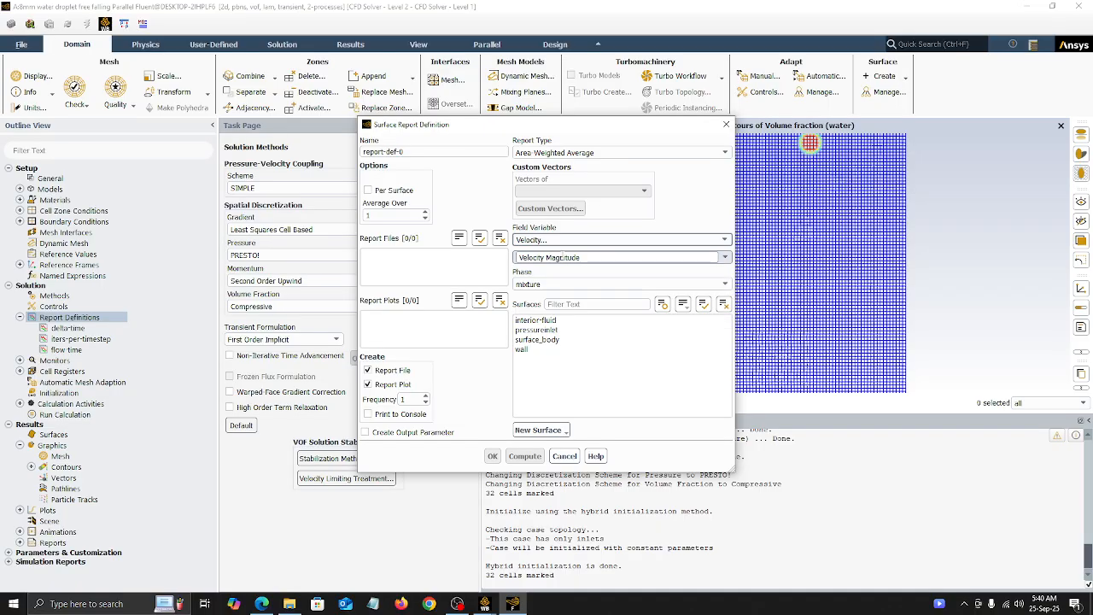
pyautogui.click(701, 256)
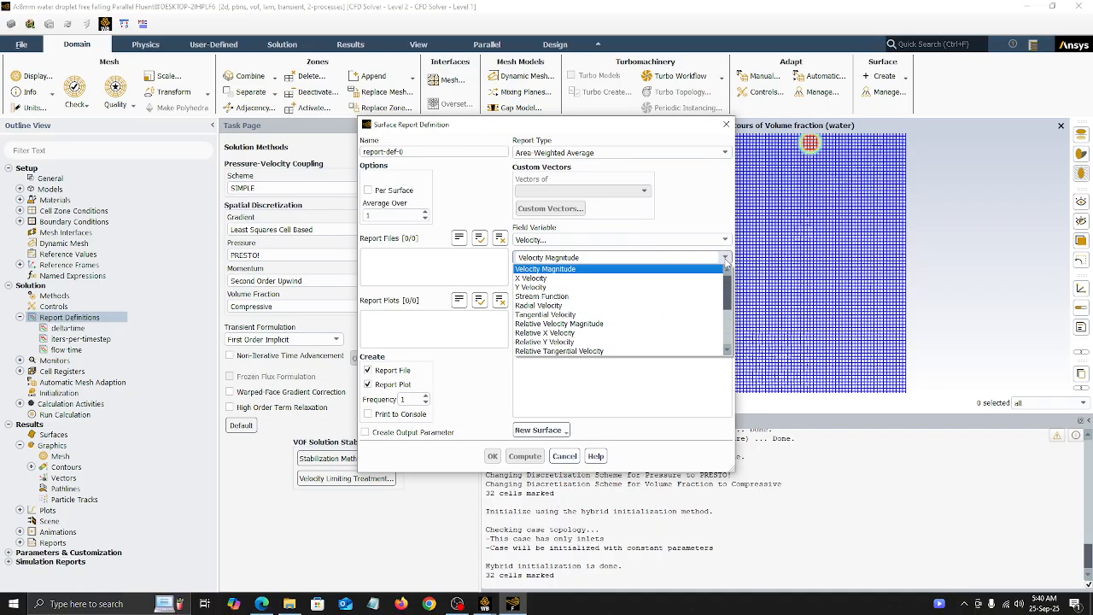
pyautogui.click(595, 288)
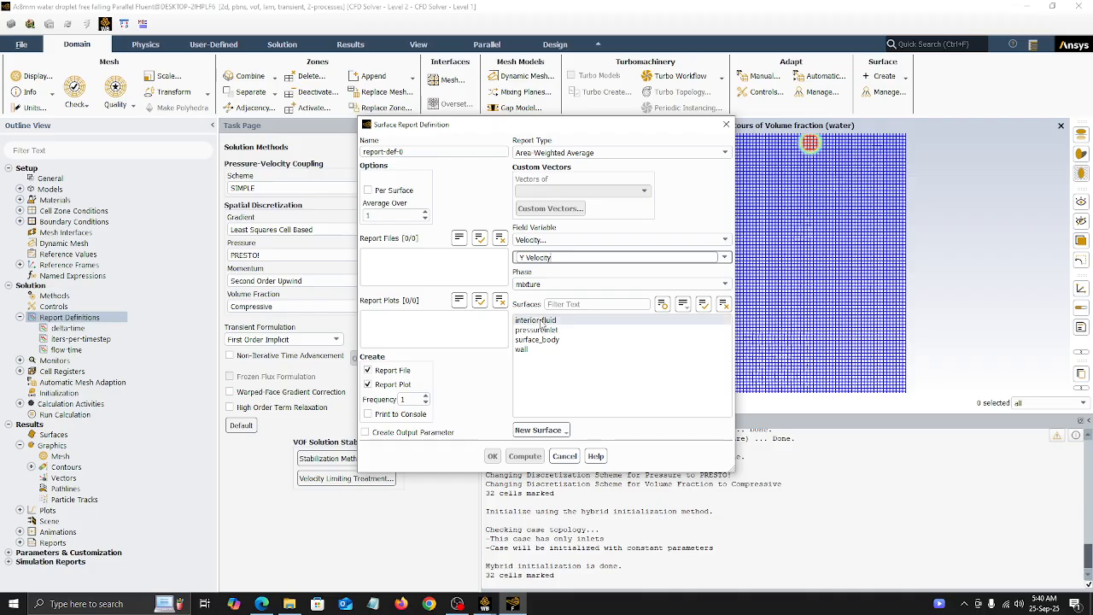
pyautogui.click(546, 320)
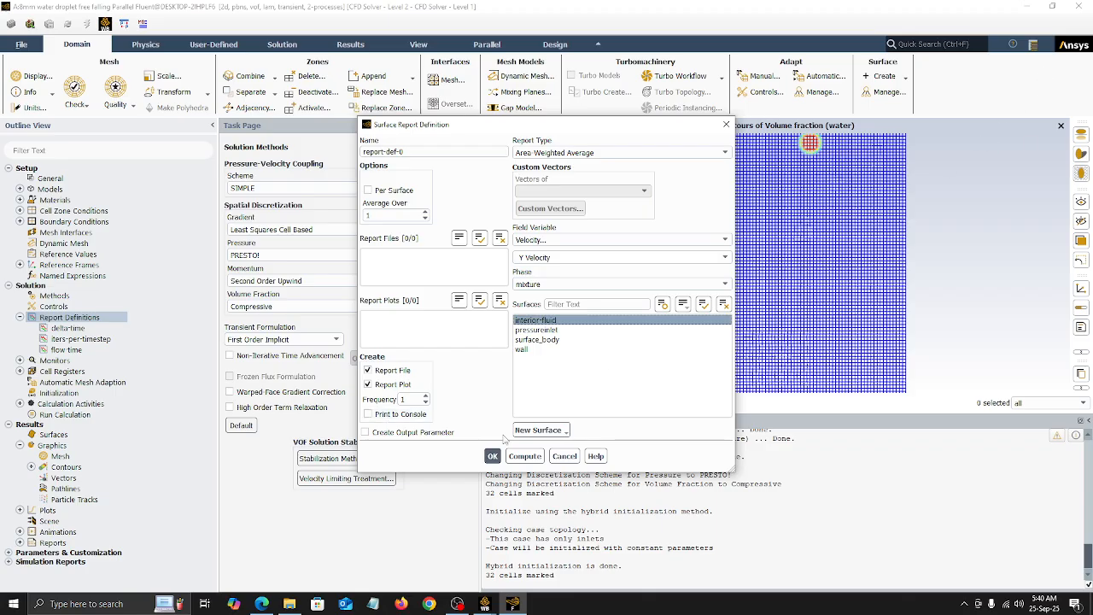
pyautogui.click(390, 415)
pyautogui.click(491, 456)
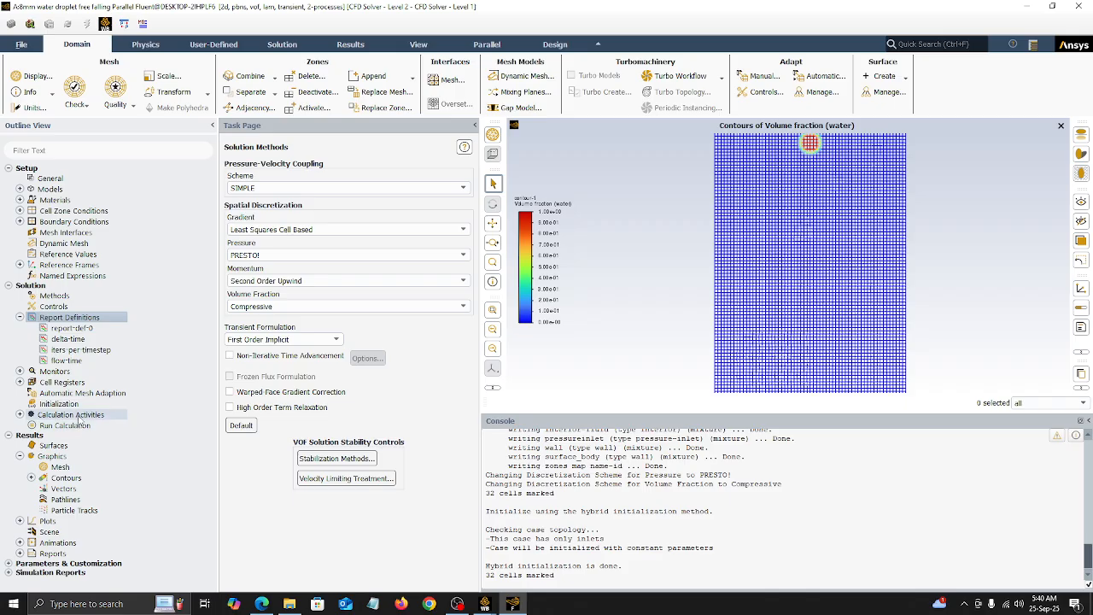
pyautogui.click(19, 414)
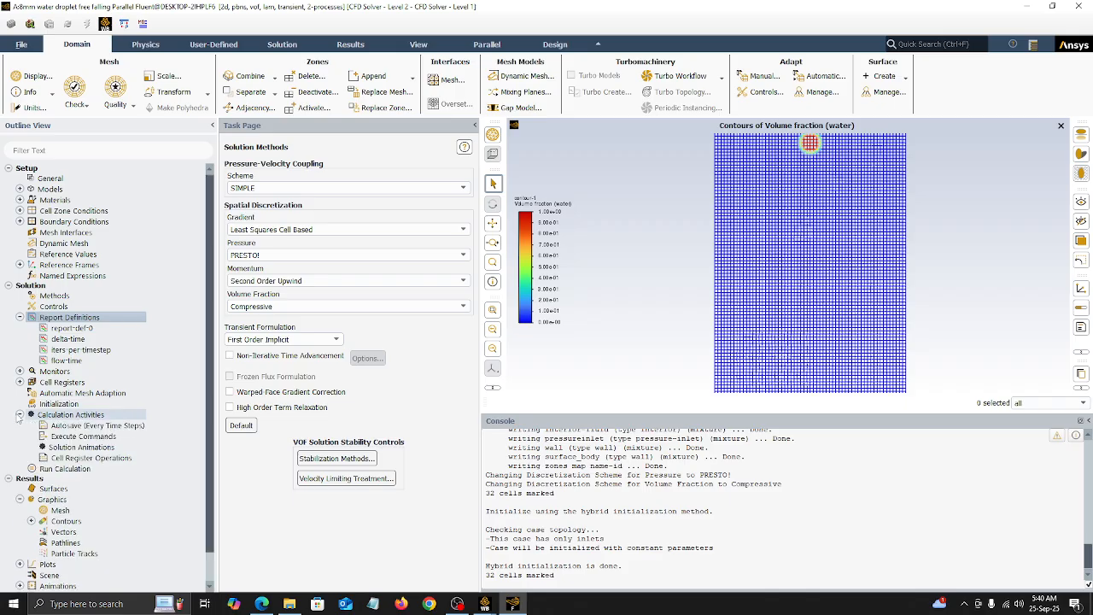
pyautogui.click(70, 450)
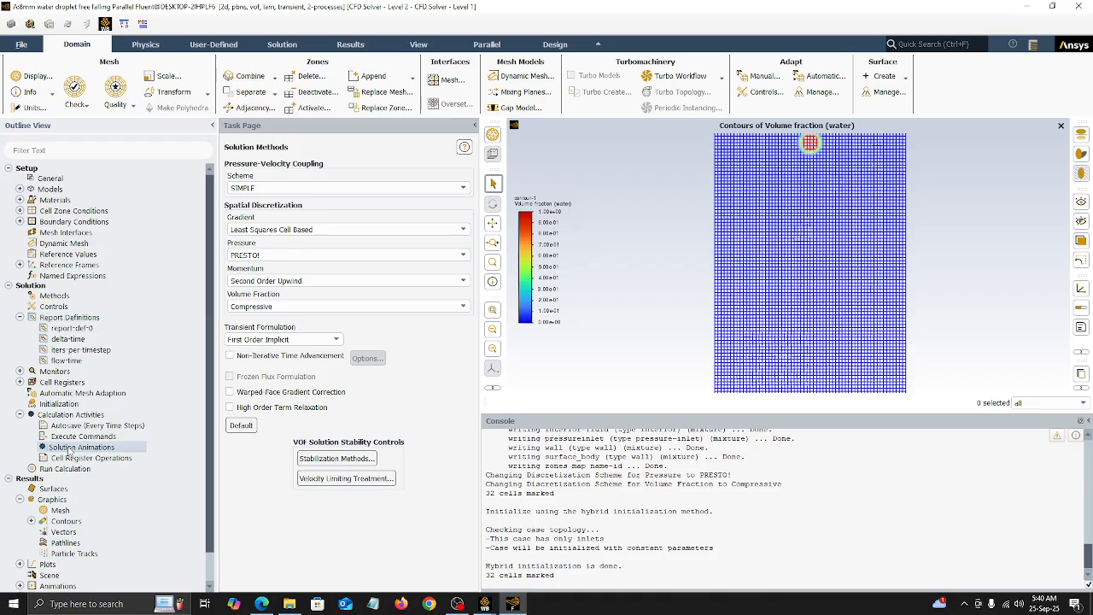
pyautogui.doubleClick(70, 448)
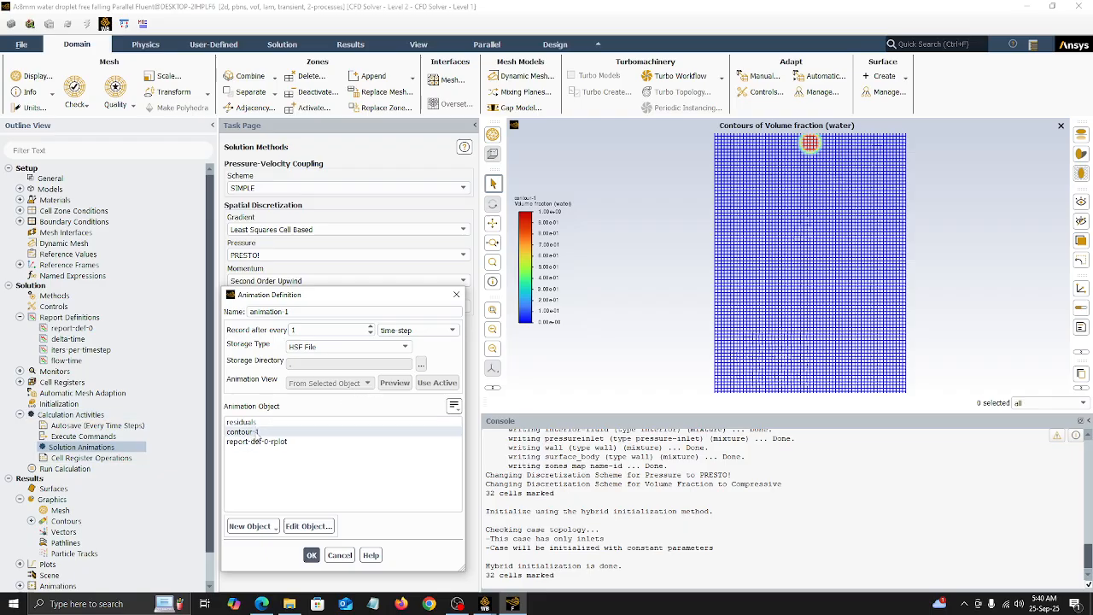
pyautogui.click(248, 432)
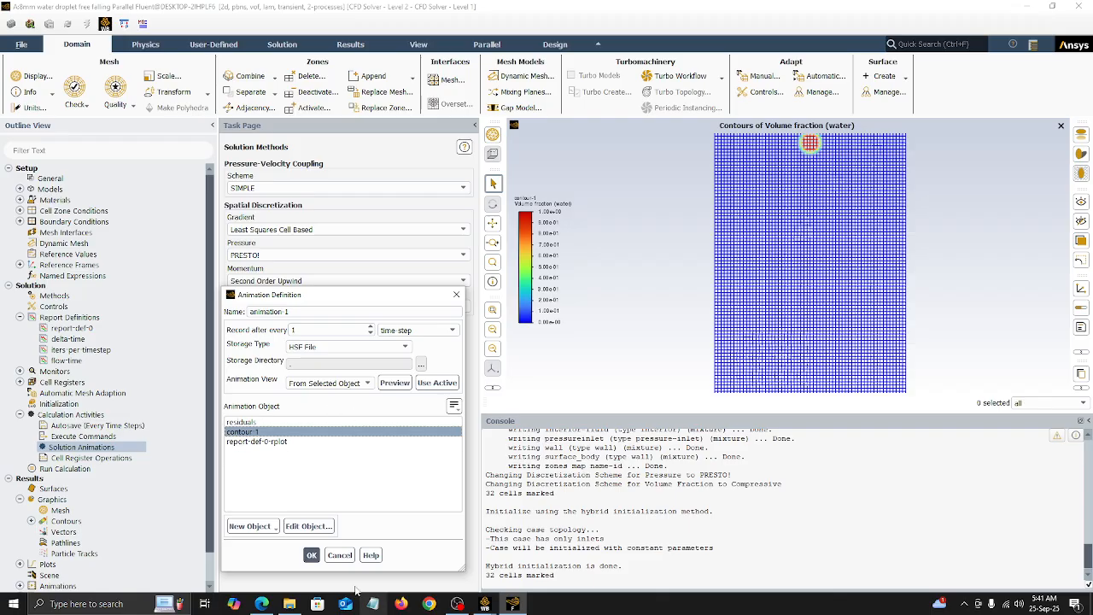
pyautogui.click(312, 555)
# Step: Redisplay the contour-1 plot and check its water volume fraction settings
pyautogui.click(30, 521)
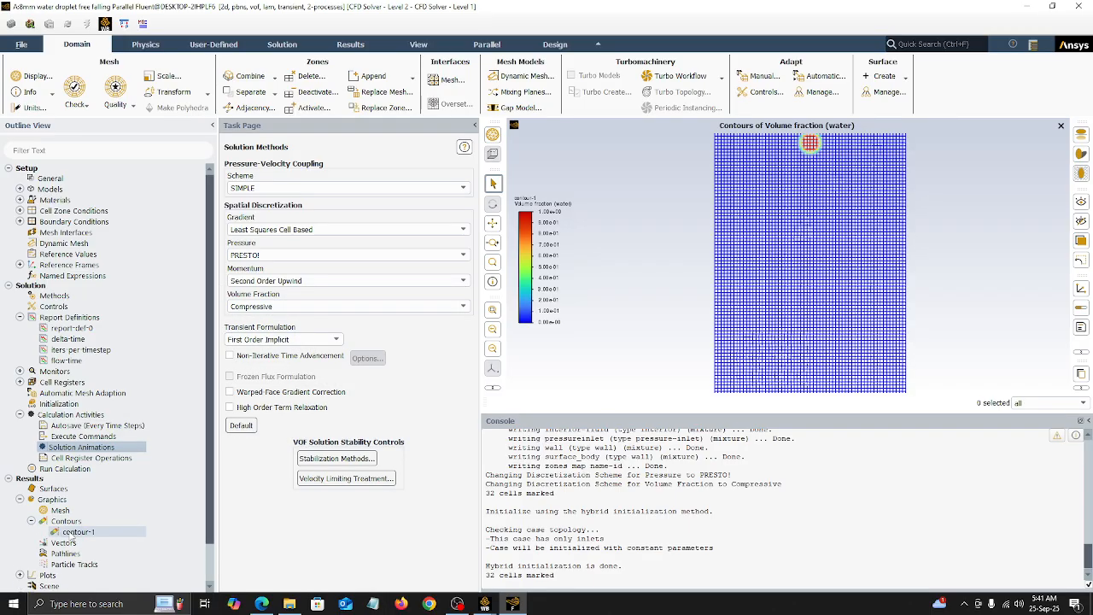
pyautogui.doubleClick(74, 532)
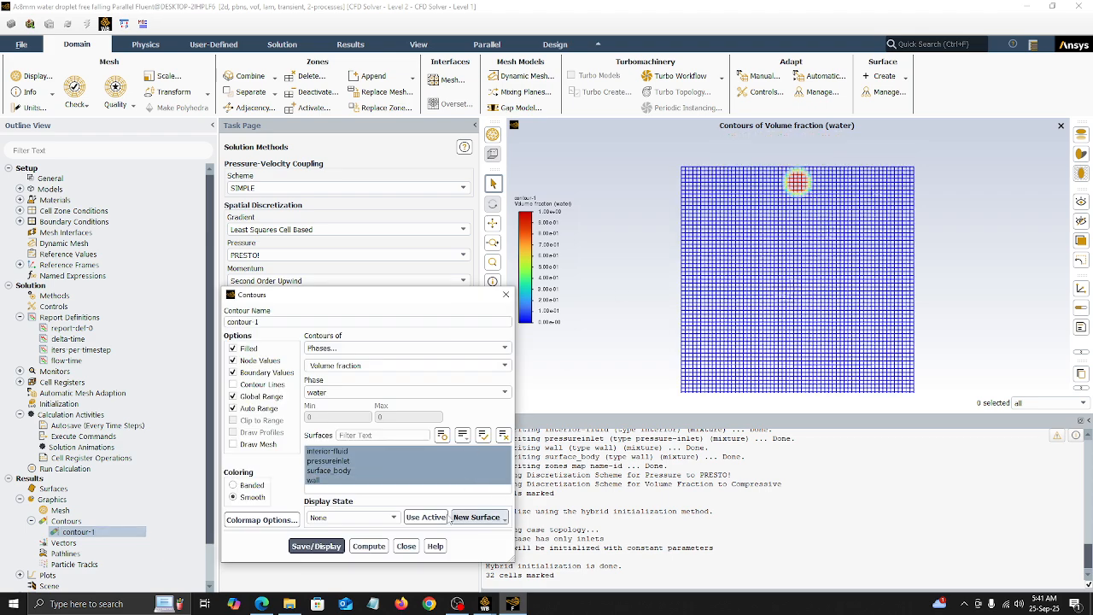
pyautogui.click(405, 546)
# Step: Try to define solution animation animation-1 from contour-1 using the active view
pyautogui.doubleClick(68, 446)
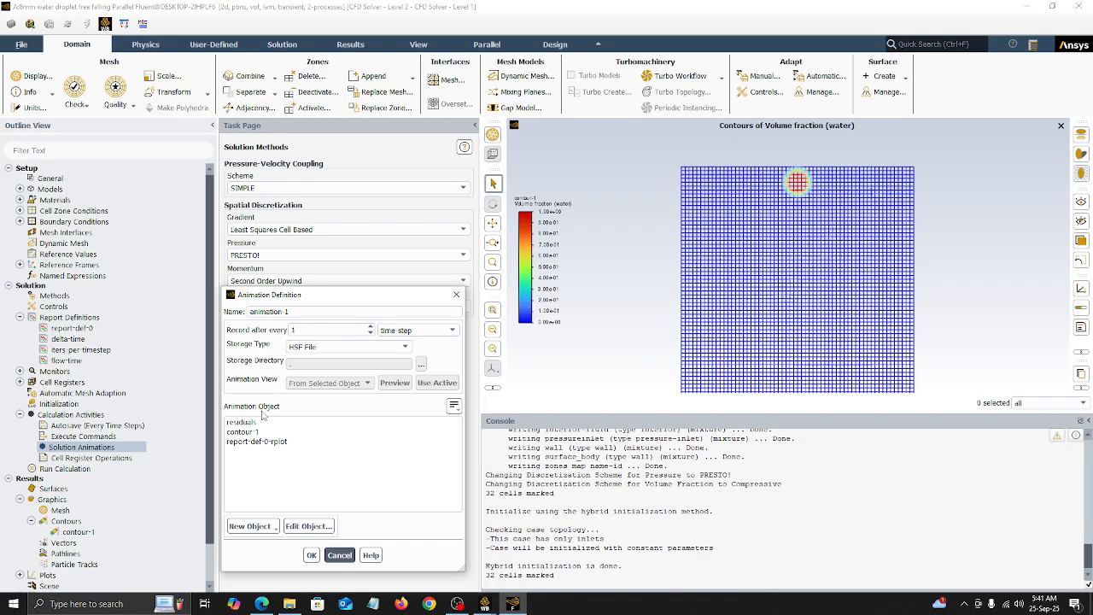
pyautogui.click(247, 431)
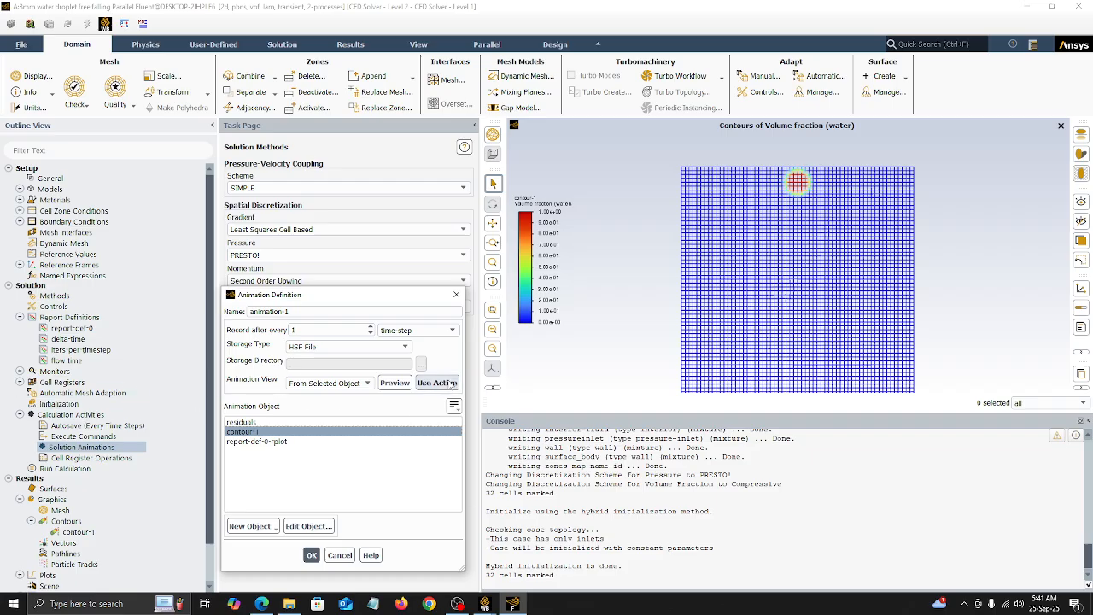
pyautogui.click(449, 383)
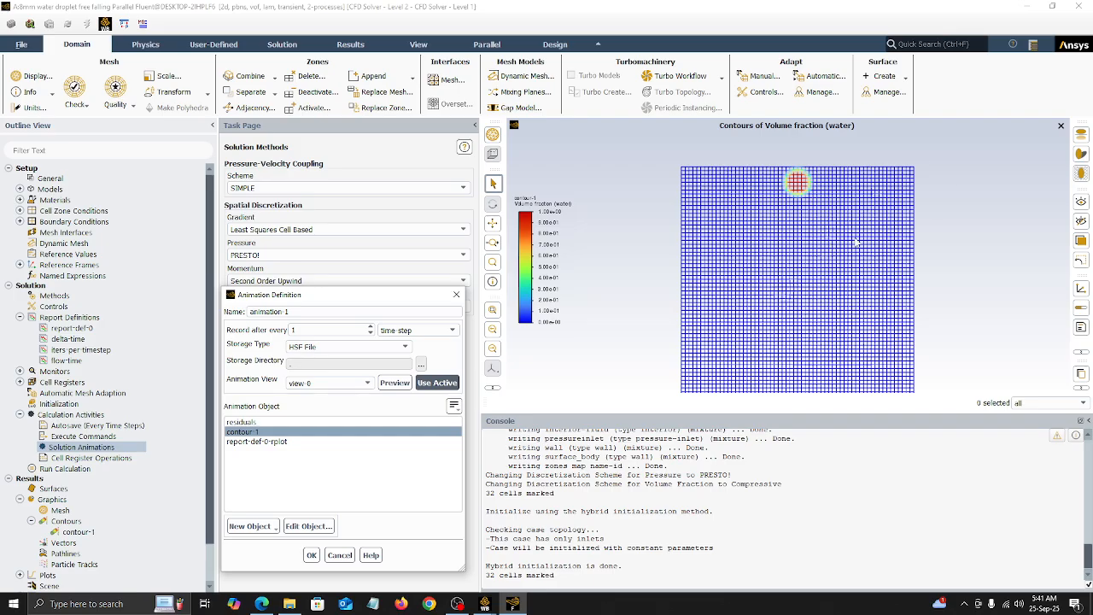
pyautogui.click(312, 555)
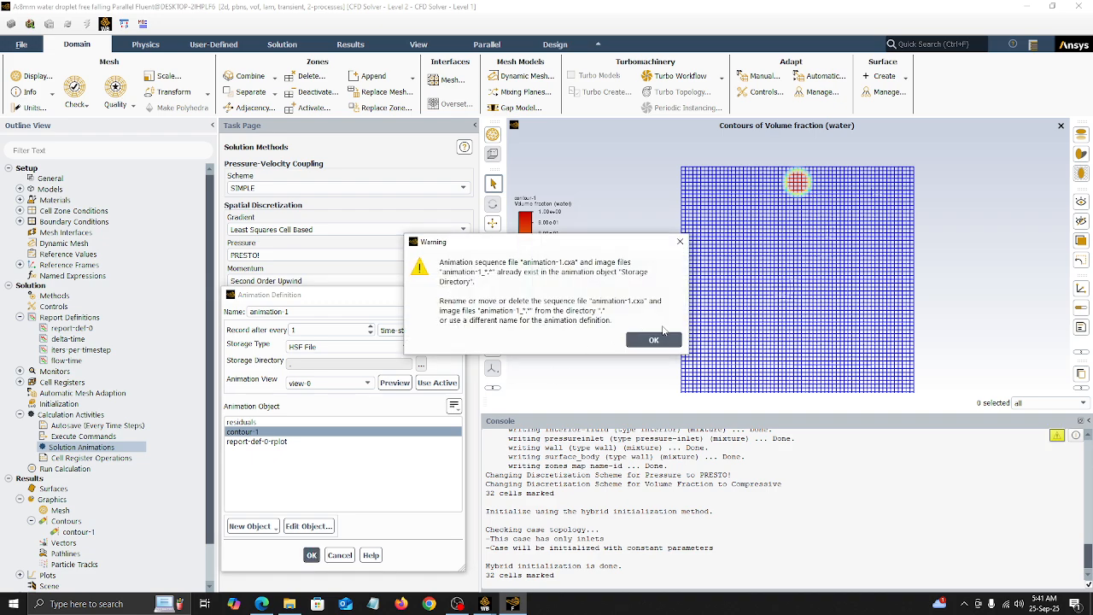
pyautogui.click(680, 242)
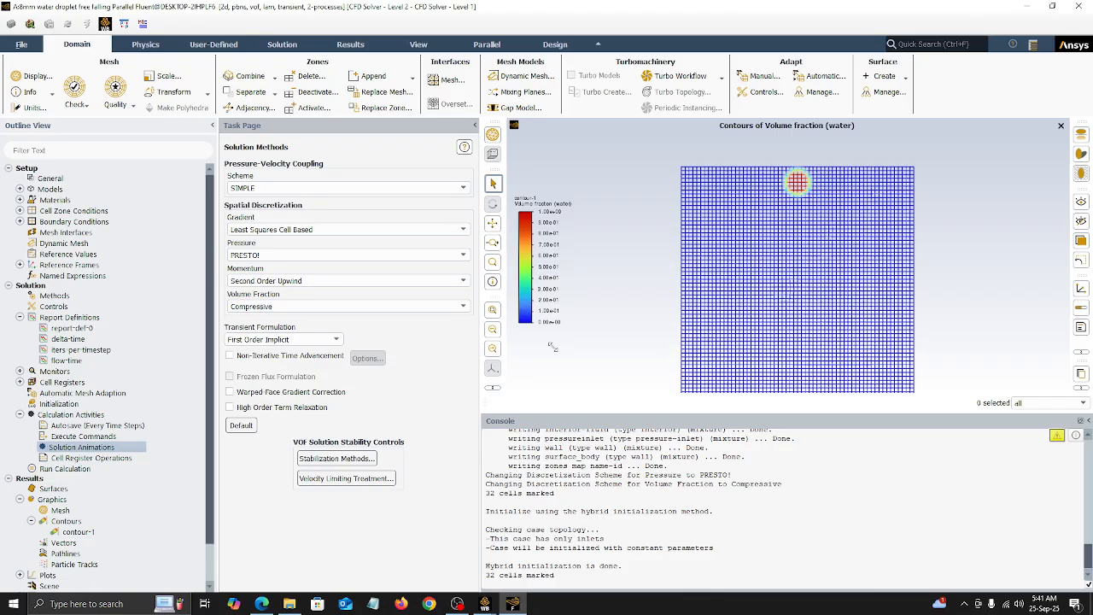
# Step: Try again to define animation-1 from contour-1, choosing view-0 as the animation view
pyautogui.doubleClick(81, 447)
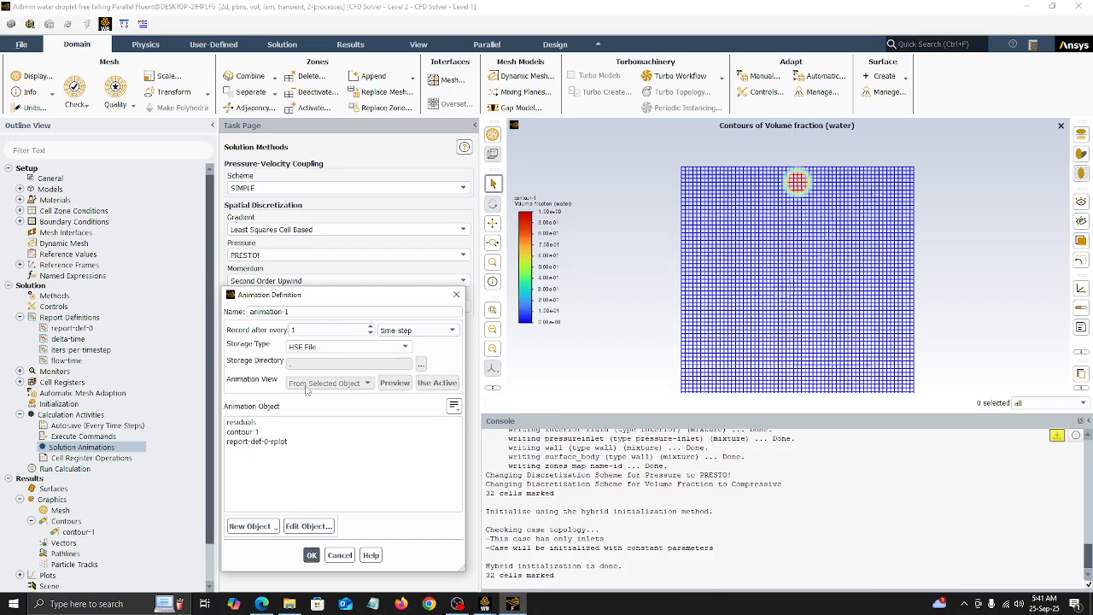
pyautogui.click(248, 432)
pyautogui.click(363, 383)
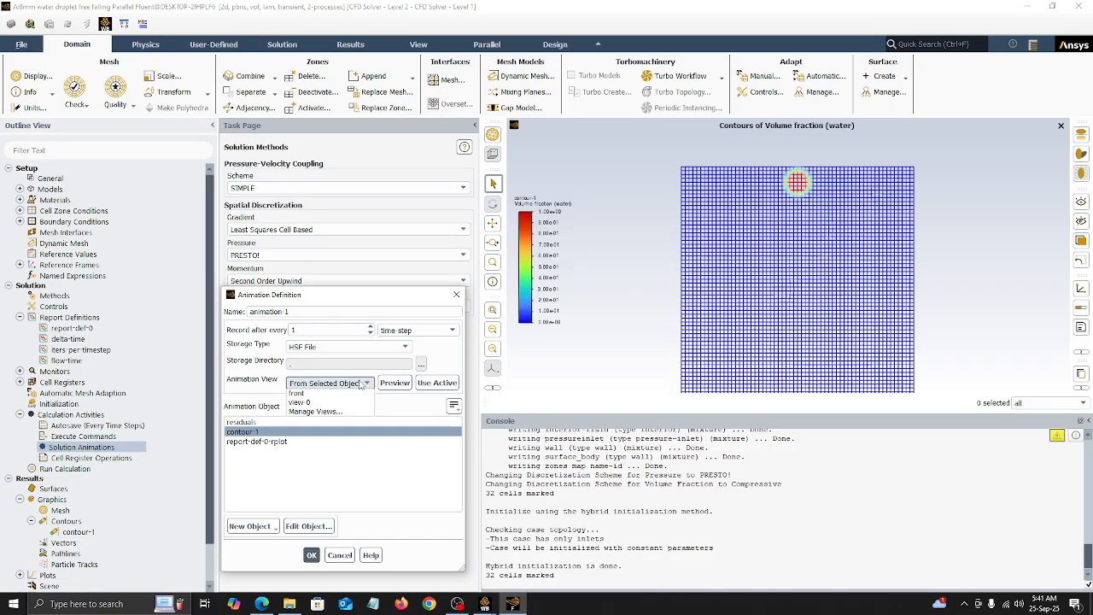
pyautogui.click(299, 403)
pyautogui.click(437, 383)
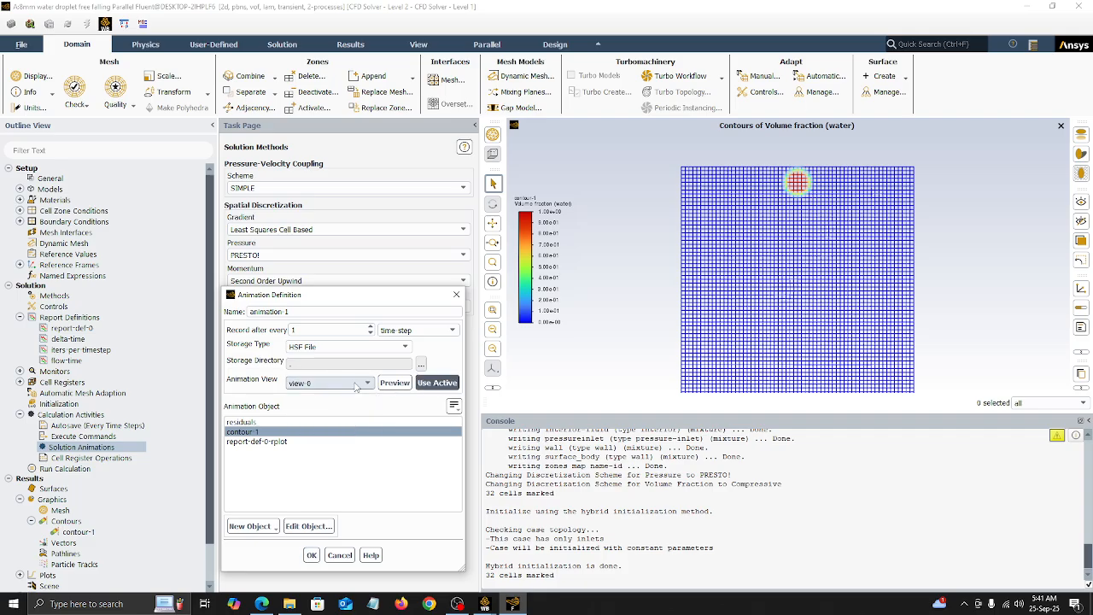
pyautogui.click(312, 555)
pyautogui.click(647, 350)
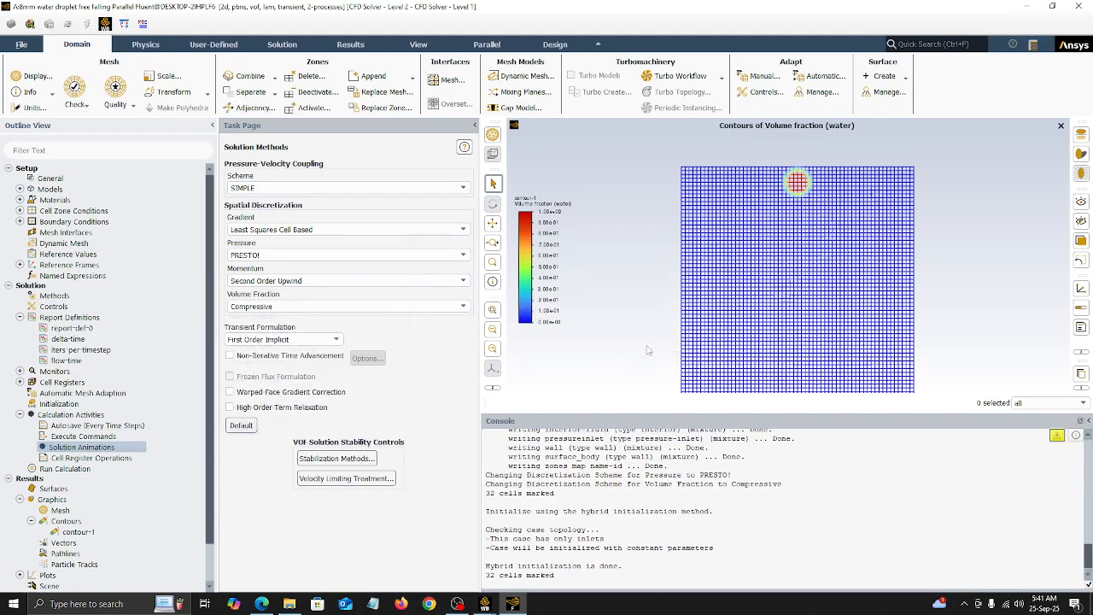
# Step: Retry the animation-1 definition for contour-1, selecting the front view and replacing it with the active view
pyautogui.doubleClick(81, 446)
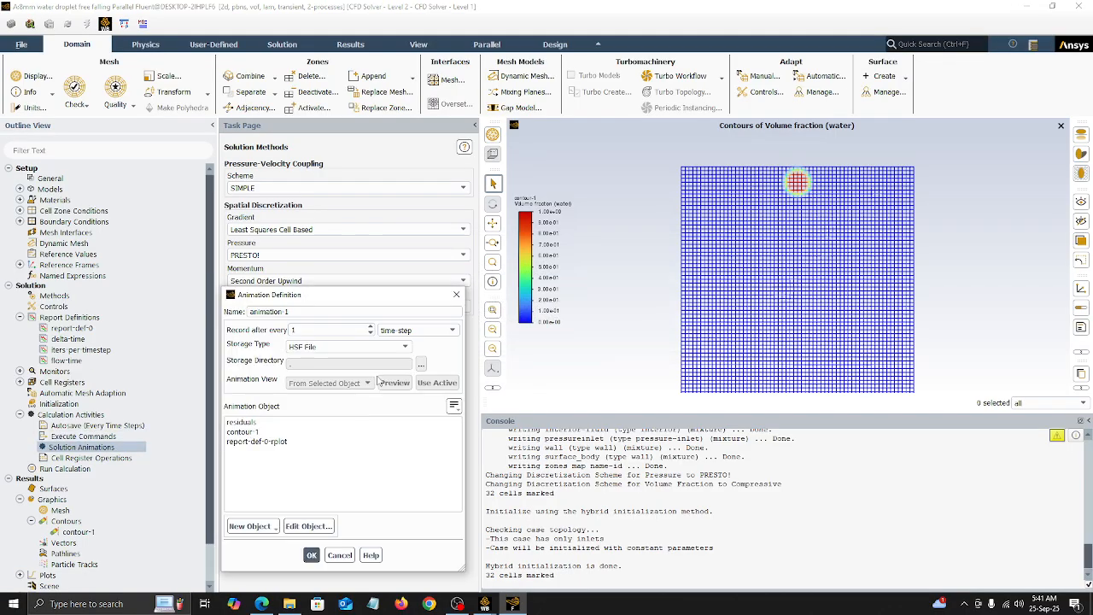
pyautogui.click(341, 431)
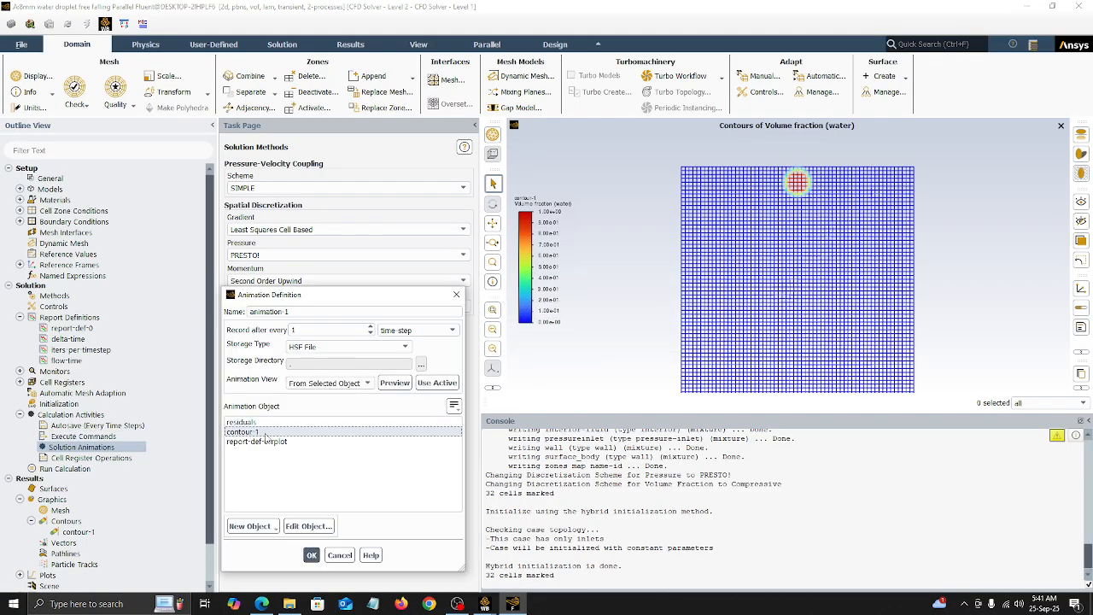
pyautogui.click(348, 384)
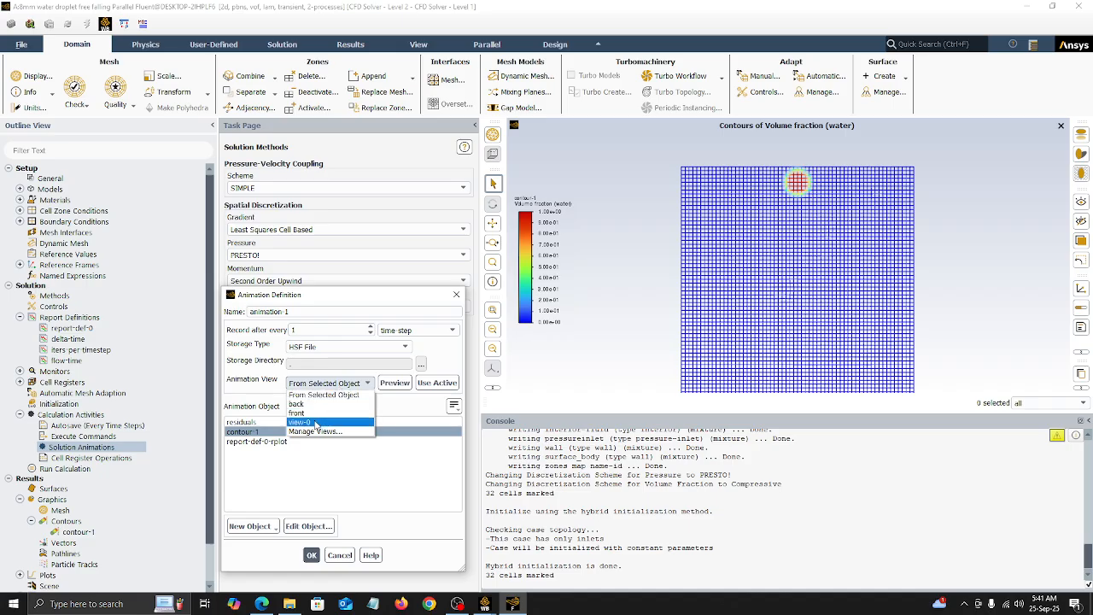
pyautogui.click(309, 402)
pyautogui.click(330, 384)
pyautogui.click(325, 414)
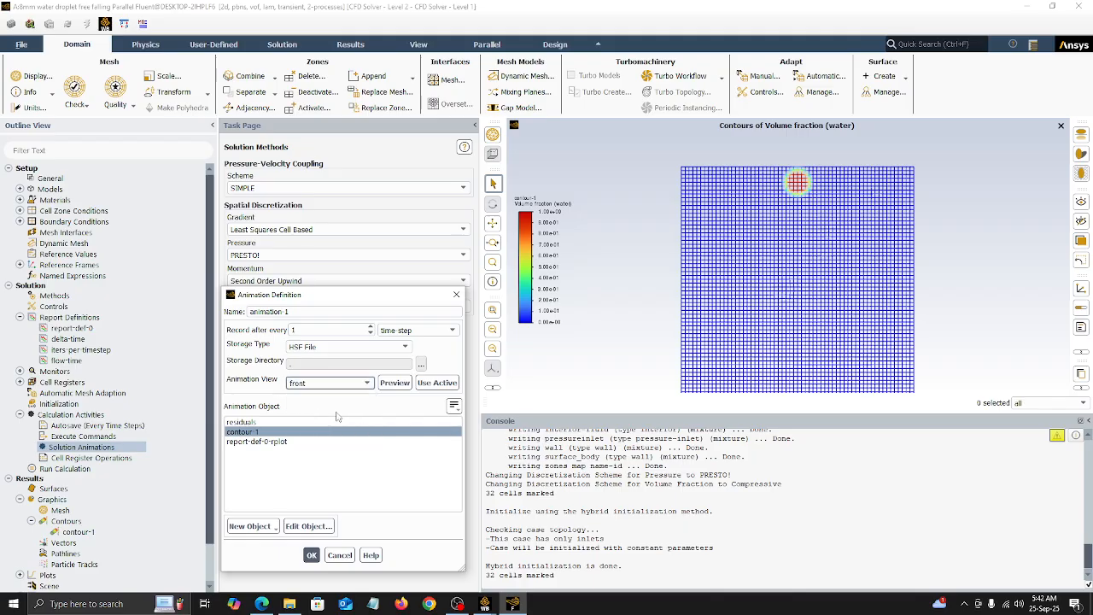
pyautogui.click(429, 384)
pyautogui.click(312, 555)
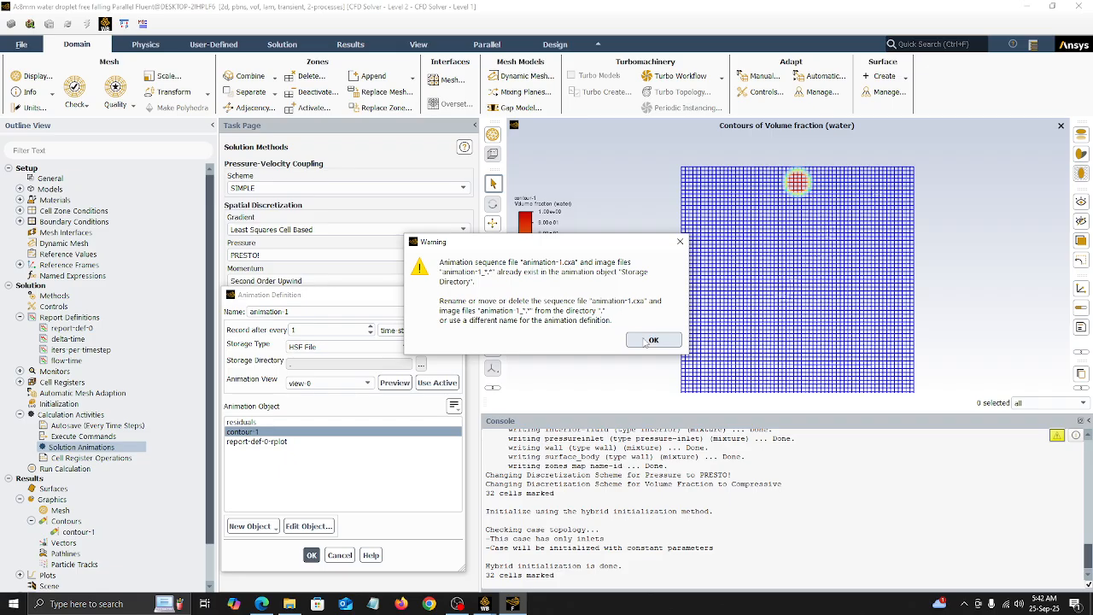
pyautogui.click(653, 341)
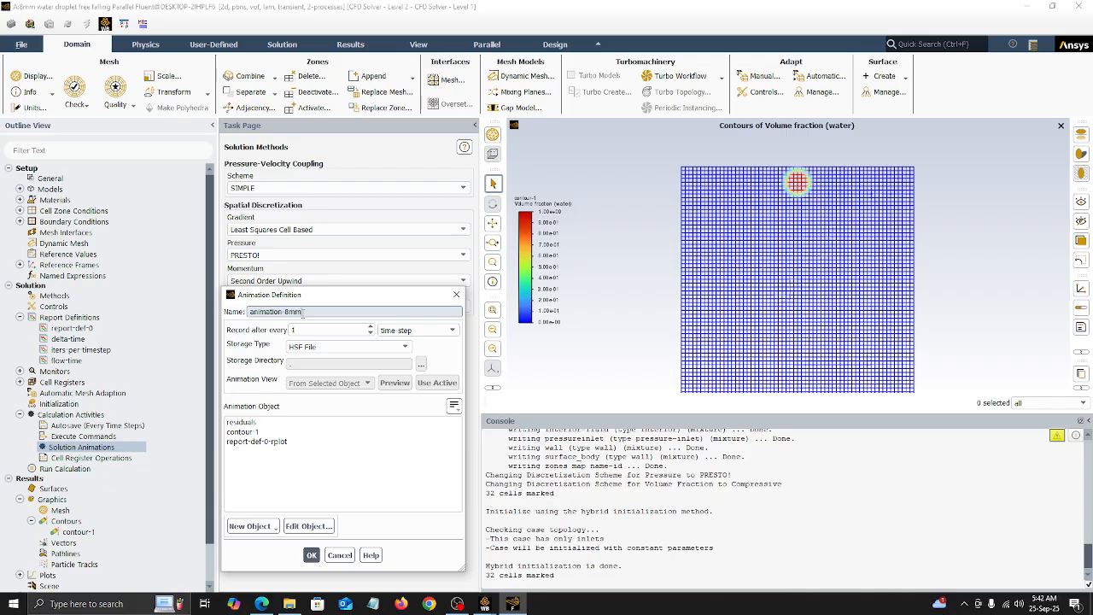
# Step: Define the solution animation under the name animation-8mm, with contour-1 as the animation object and view-0 as the view
pyautogui.click(242, 432)
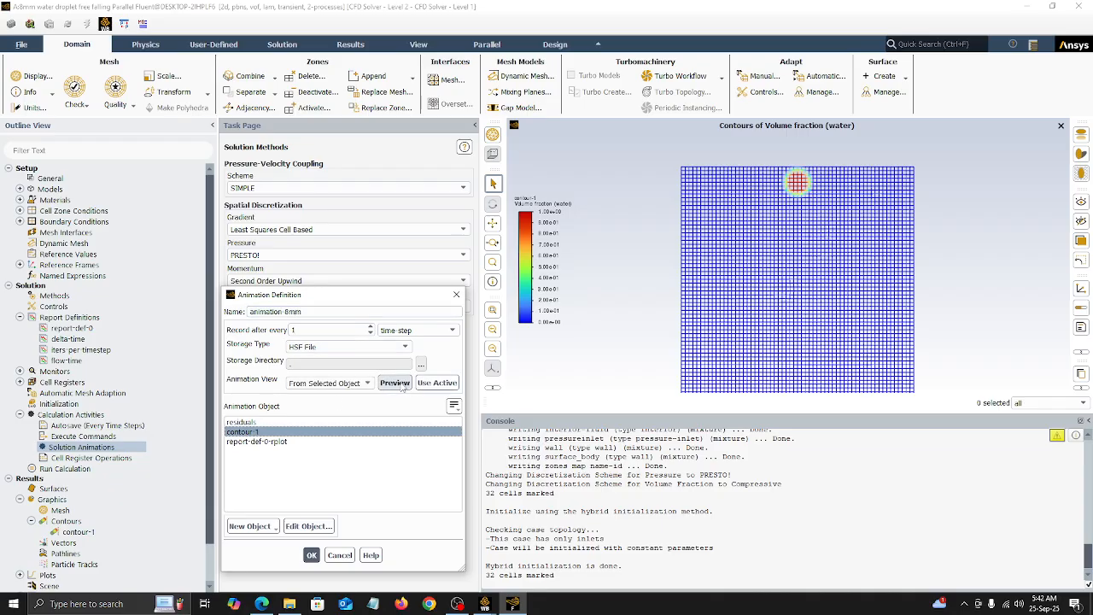
pyautogui.click(330, 384)
pyautogui.click(300, 394)
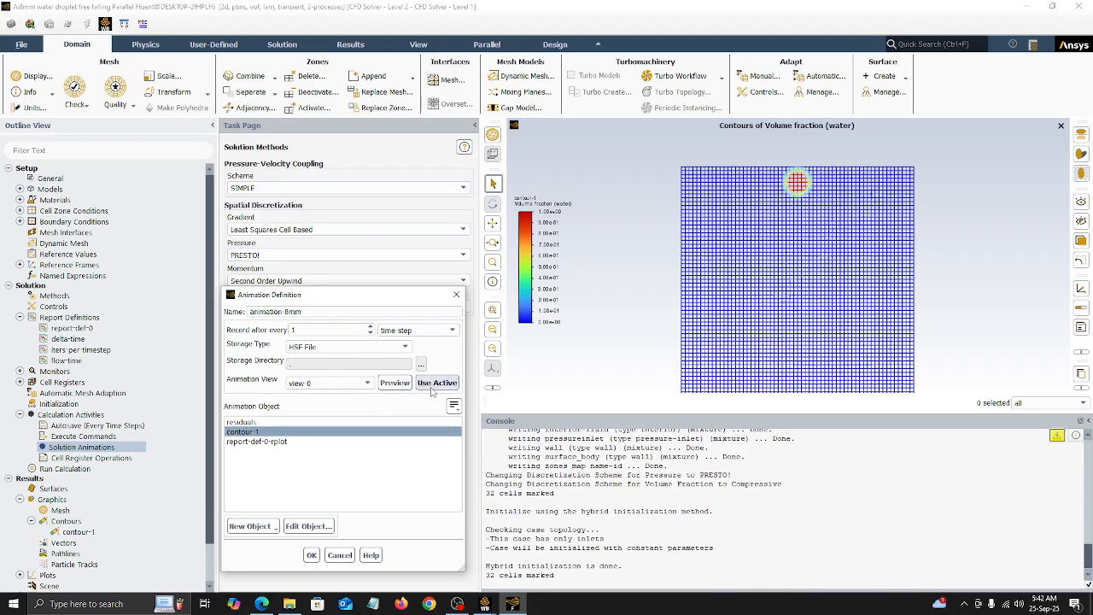
pyautogui.click(311, 555)
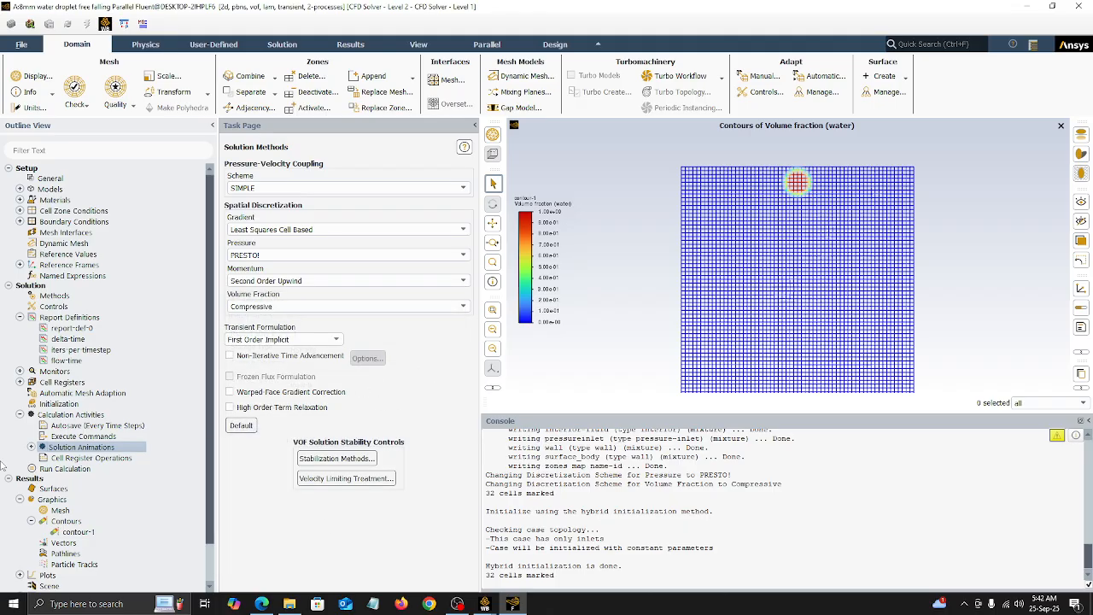
# Step: In the run calculation settings, set 2250 time steps and a time step size of 0.00016 s
pyautogui.click(49, 471)
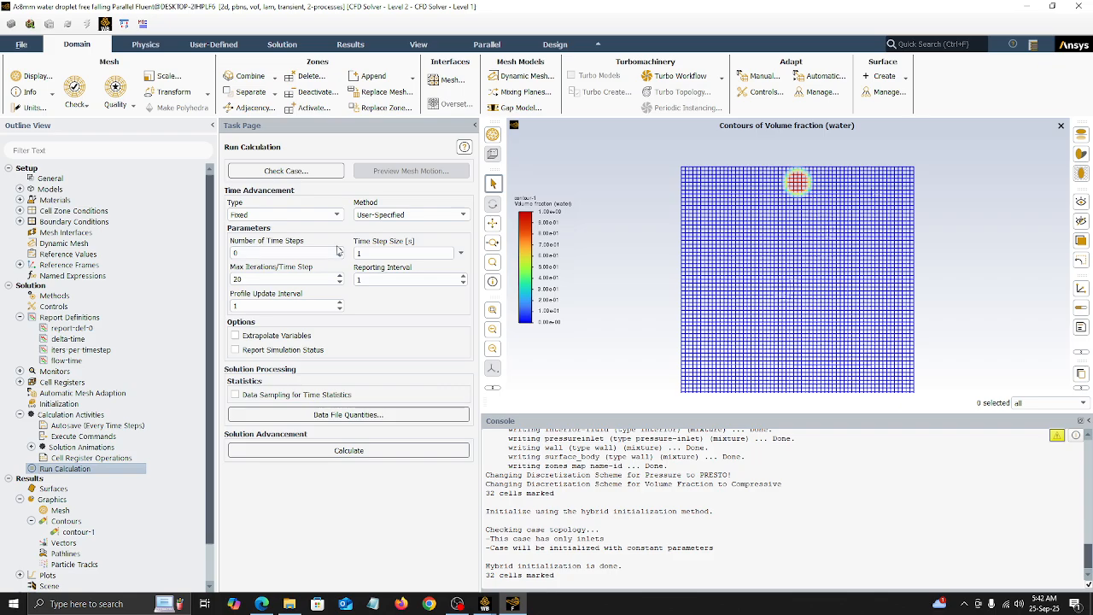
pyautogui.doubleClick(283, 252)
pyautogui.click(377, 254)
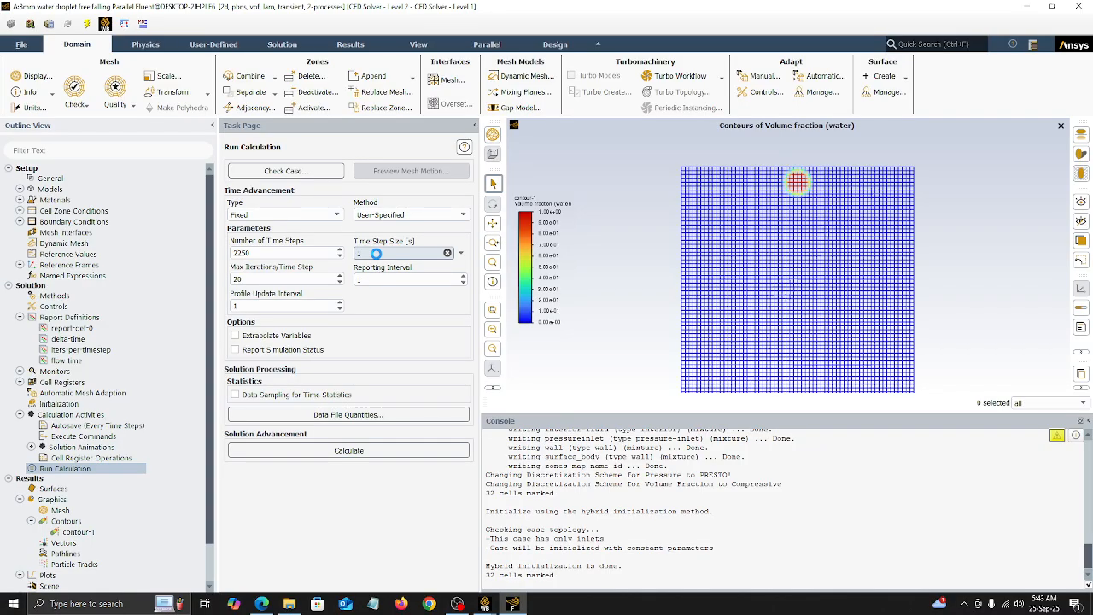
pyautogui.press('BackSpace')
pyautogui.write('0.00016')
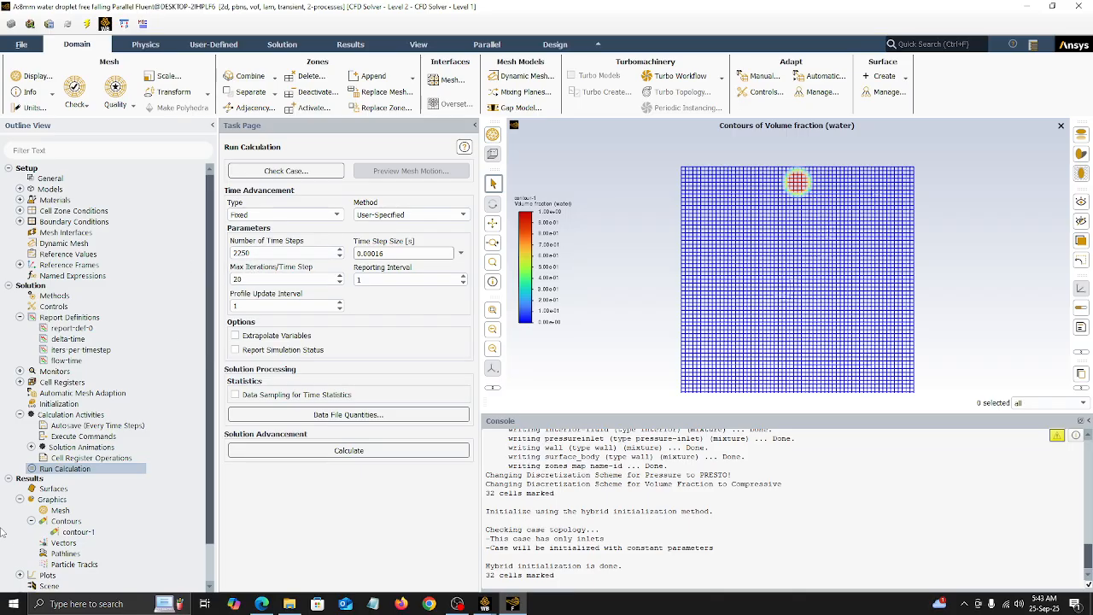
# Step: Switch to the Windows Calculator and reduce it to a small window so the time step settings stay readable
pyautogui.click(14, 604)
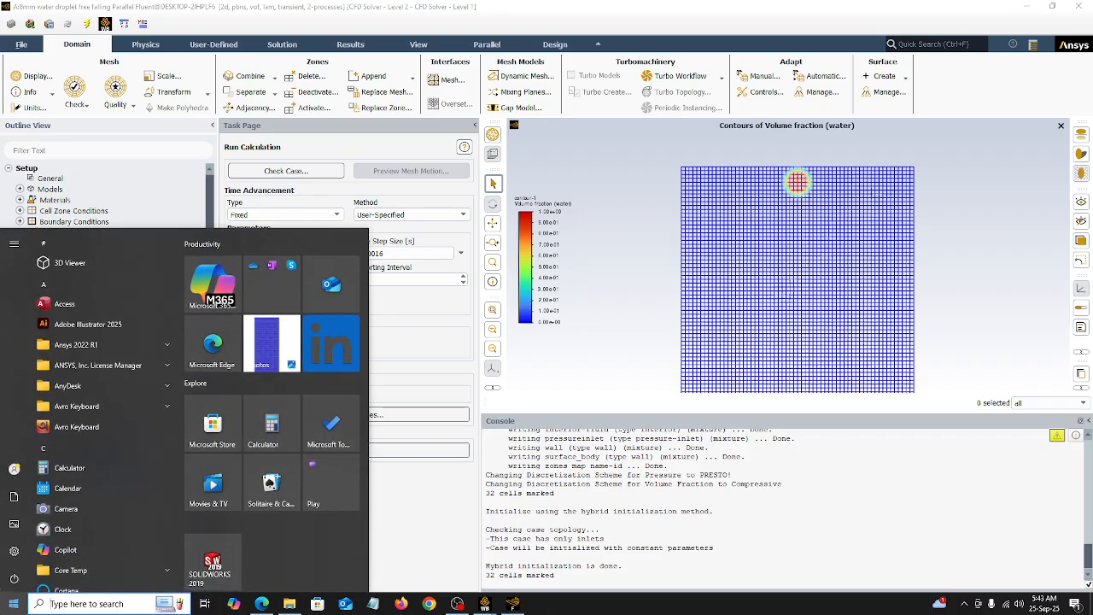
pyautogui.click(13, 604)
pyautogui.click(13, 603)
pyautogui.write('calculator')
pyautogui.press('Return')
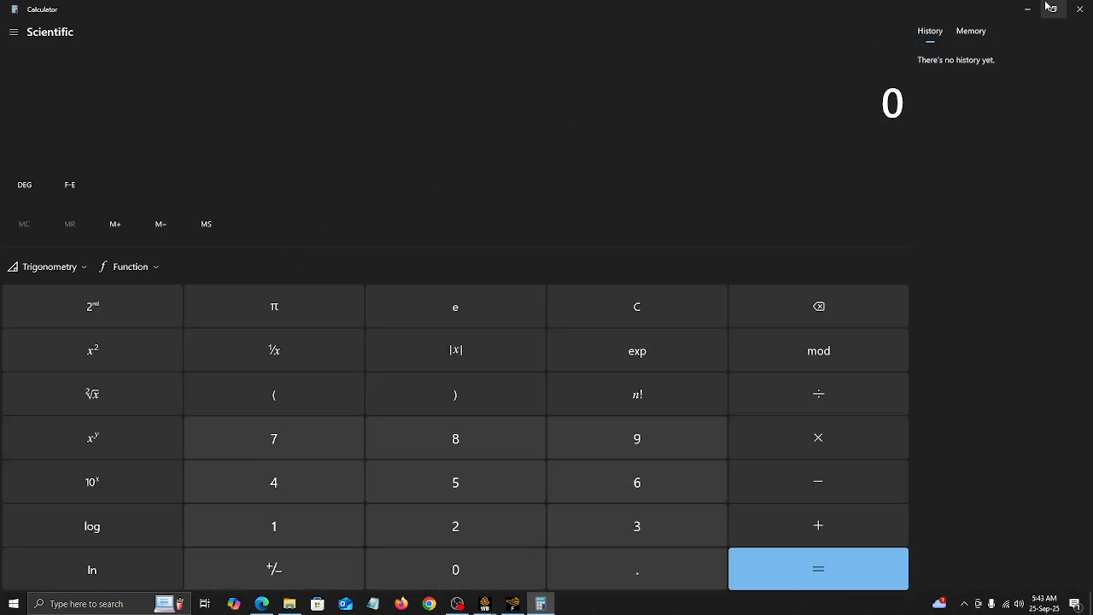
pyautogui.click(1048, 12)
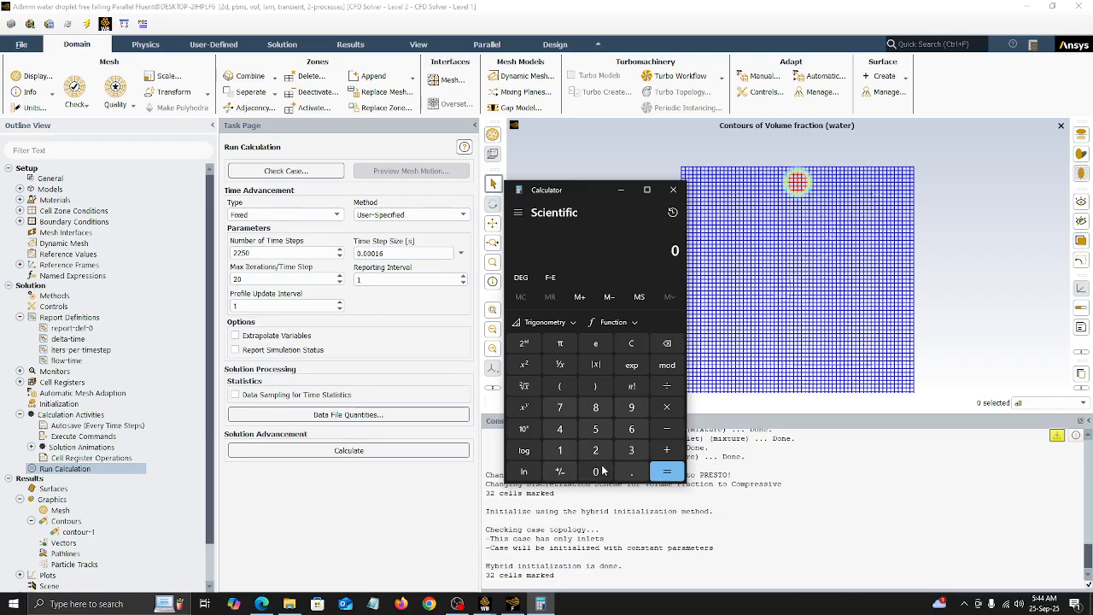
pyautogui.click(624, 475)
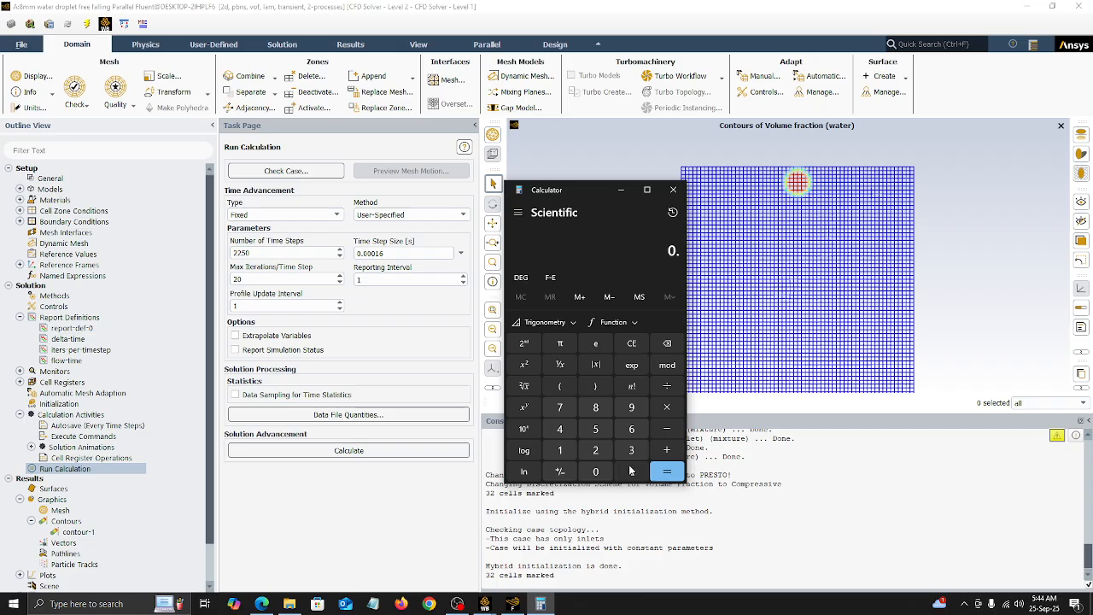
pyautogui.click(667, 343)
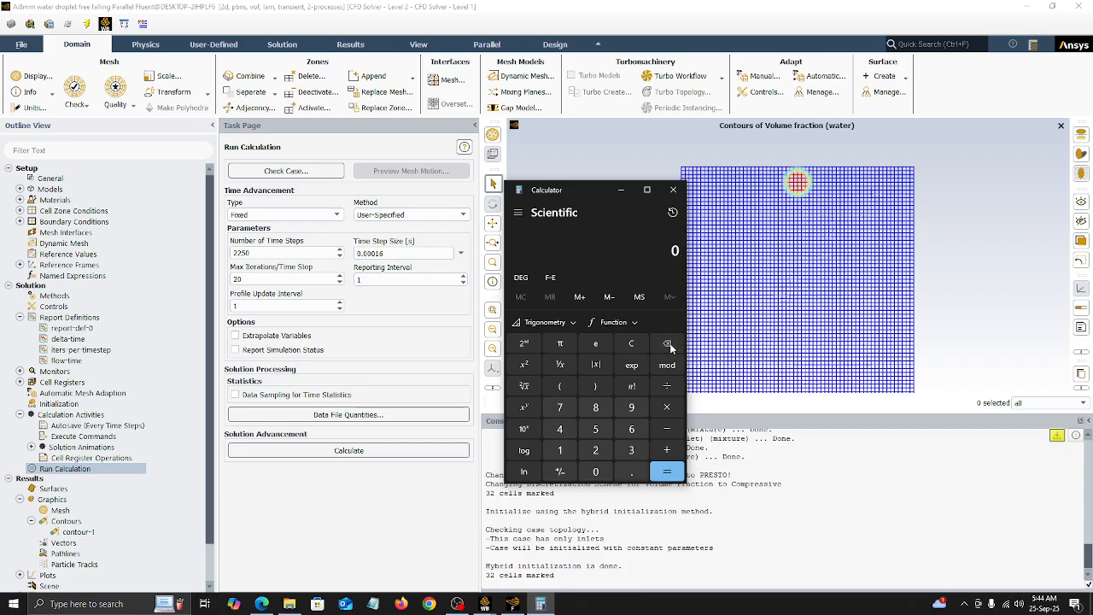
# Step: Multiply 2250 time steps by the 0.00016 s step size in the calculator to get the total simulated time
pyautogui.click(596, 450)
pyautogui.click(596, 449)
pyautogui.click(596, 429)
pyautogui.click(596, 471)
pyautogui.click(666, 407)
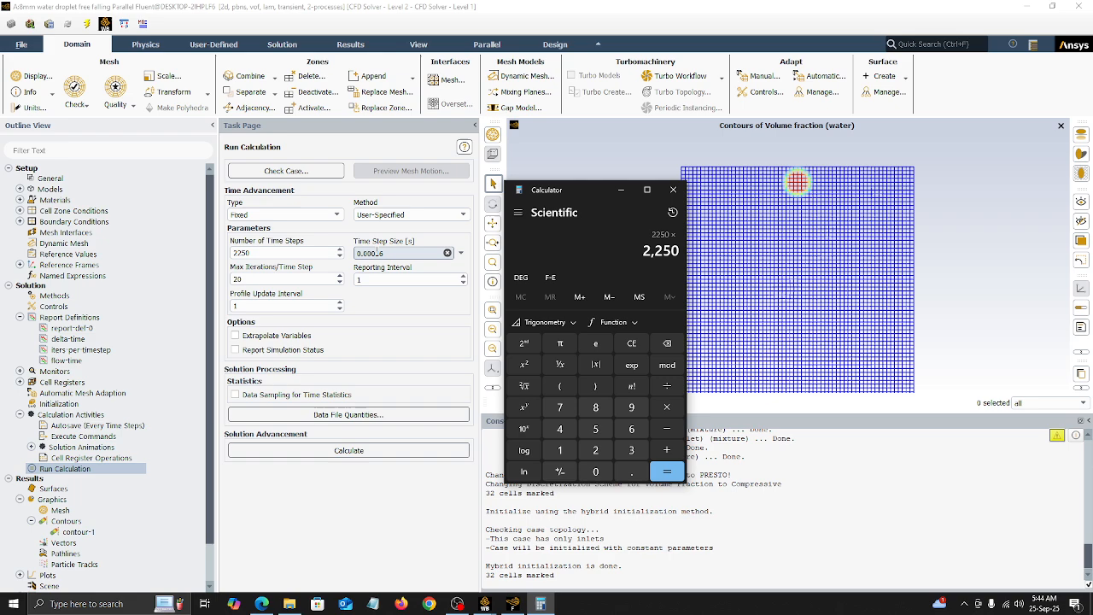
pyautogui.click(595, 471)
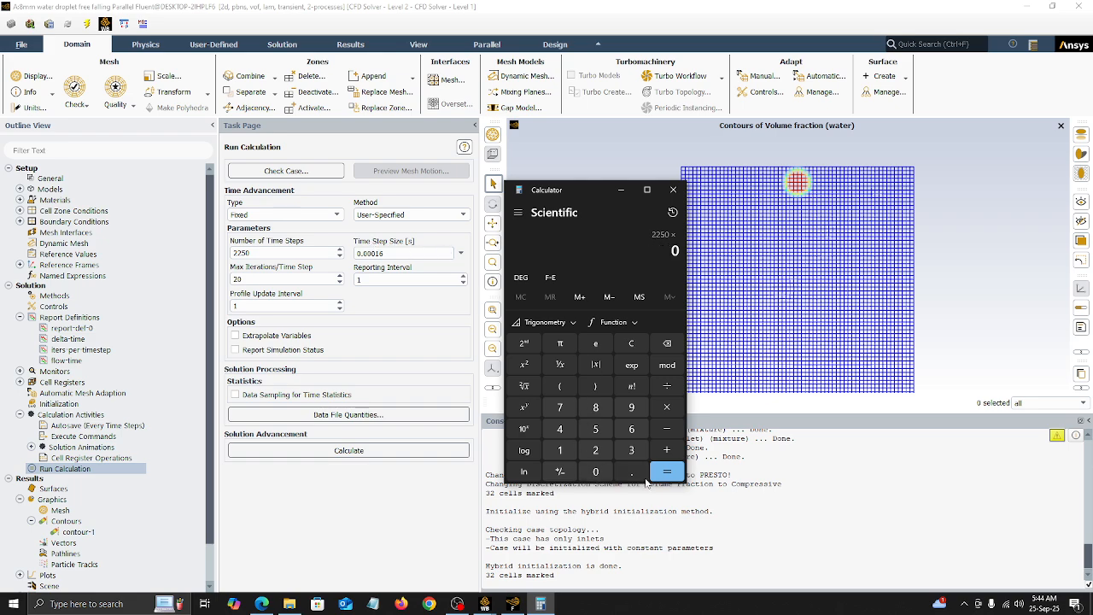
pyautogui.click(632, 471)
pyautogui.click(595, 471)
pyautogui.click(595, 471)
pyautogui.click(595, 471)
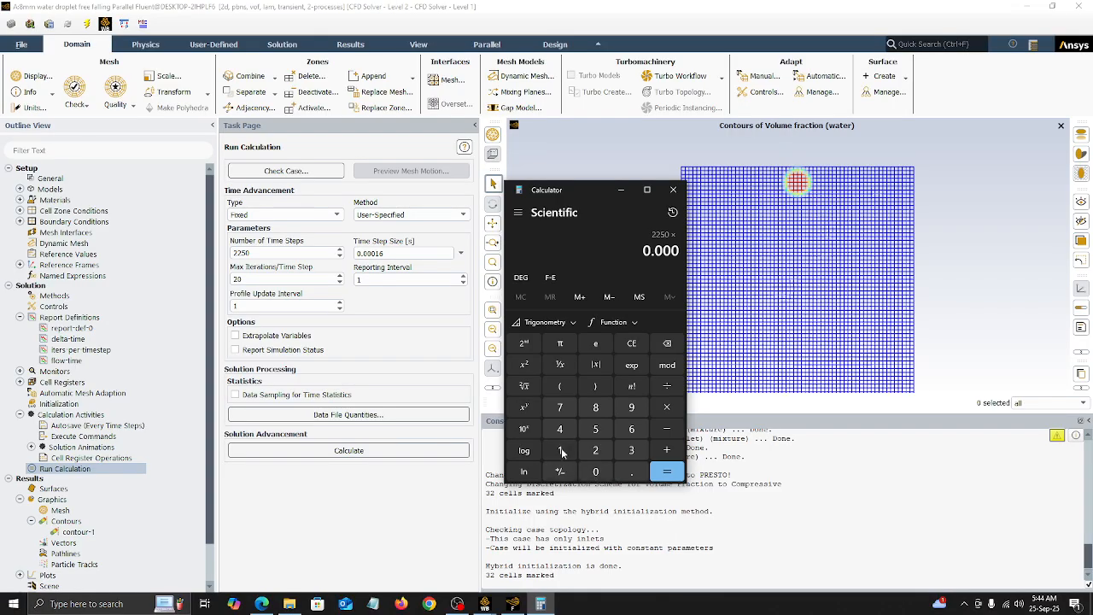
pyautogui.click(560, 450)
pyautogui.click(632, 428)
pyautogui.click(667, 470)
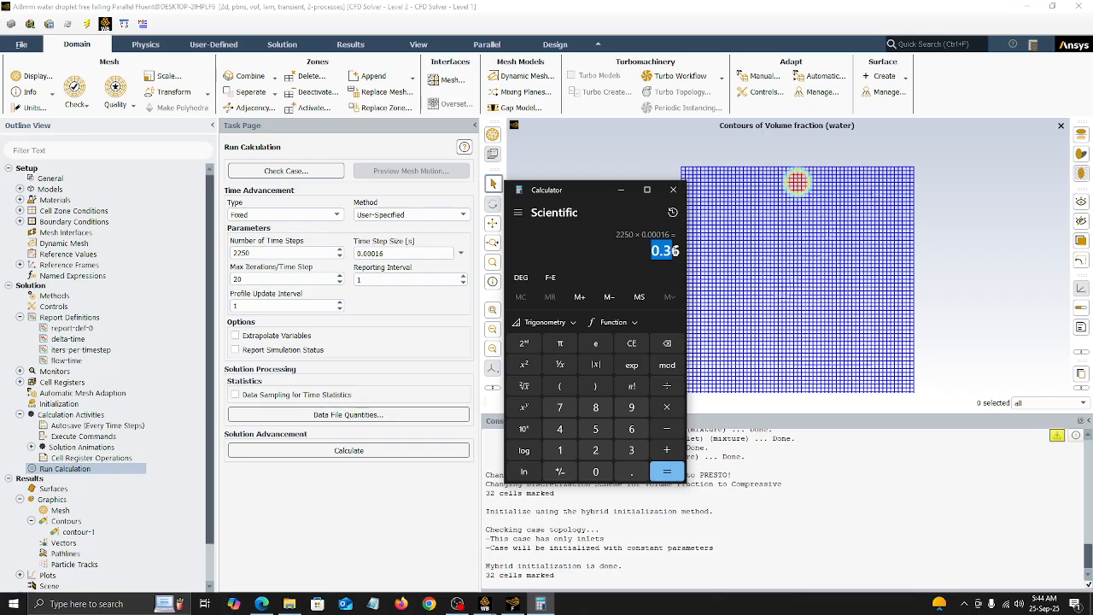
# Step: Highlight the calculated total time for reading, and close the calculator
pyautogui.moveTo(657, 251); pyautogui.dragTo(676, 250)
pyautogui.click(648, 256)
pyautogui.click(680, 250)
pyautogui.click(676, 251)
pyautogui.moveTo(652, 251); pyautogui.dragTo(680, 252)
pyautogui.click(680, 252)
pyautogui.moveTo(653, 251); pyautogui.dragTo(679, 250)
pyautogui.click(679, 250)
pyautogui.click(672, 189)
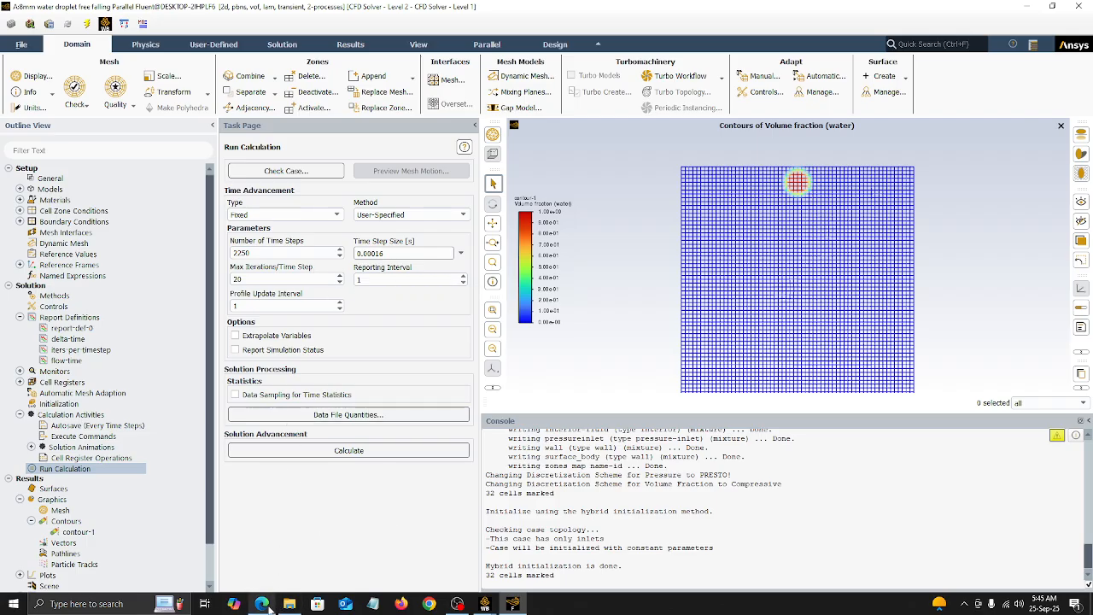
# Step: Switch to blank.pdf in Edge and handwrite the formula "Courant no = U × Δx / Δt", with a started "Δt =" line below
pyautogui.click(270, 609)
pyautogui.click(96, 53)
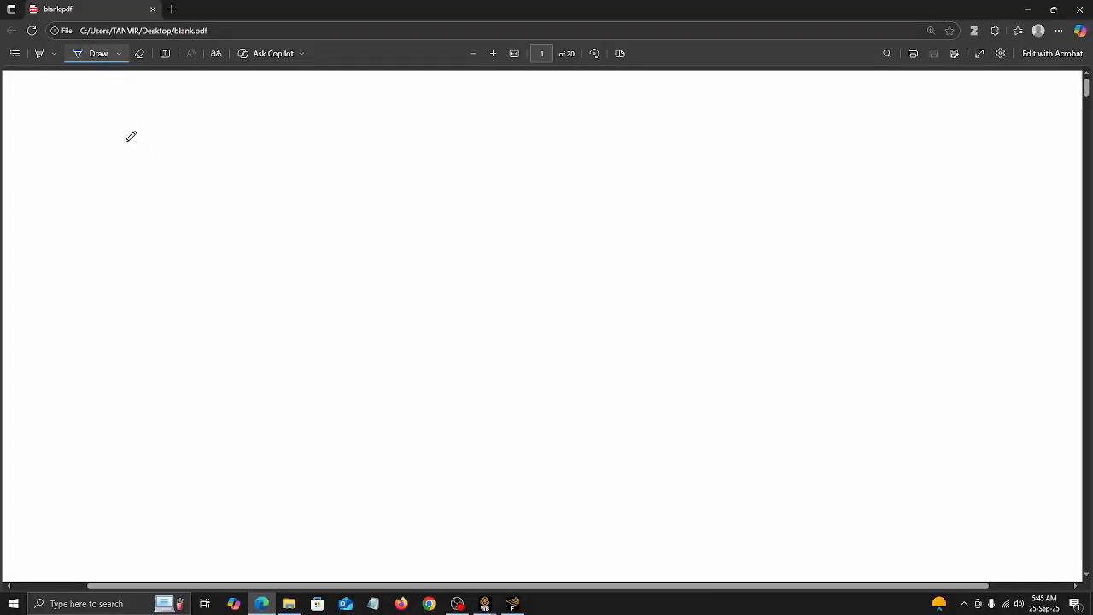
pyautogui.moveTo(131, 143)
pyautogui.mouseDown()
pyautogui.moveTo(129, 177)
pyautogui.moveTo(135, 155)
pyautogui.moveTo(157, 174)
pyautogui.moveTo(211, 159)
pyautogui.moveTo(243, 173)
pyautogui.moveTo(285, 171)
pyautogui.moveTo(304, 147)
pyautogui.moveTo(308, 179)
pyautogui.moveTo(343, 153)
pyautogui.mouseUp()
pyautogui.moveTo(333, 162); pyautogui.dragTo(564, 158)
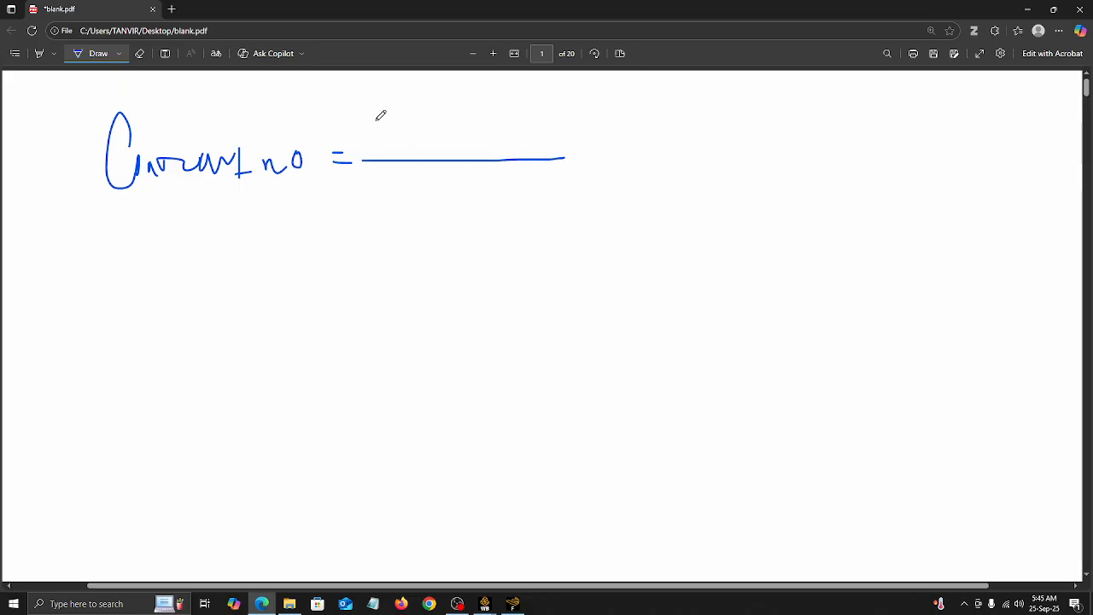
pyautogui.moveTo(376, 122)
pyautogui.mouseDown()
pyautogui.moveTo(429, 146)
pyautogui.moveTo(416, 147)
pyautogui.moveTo(491, 136)
pyautogui.moveTo(475, 139)
pyautogui.mouseUp()
pyautogui.moveTo(420, 181); pyautogui.dragTo(451, 214)
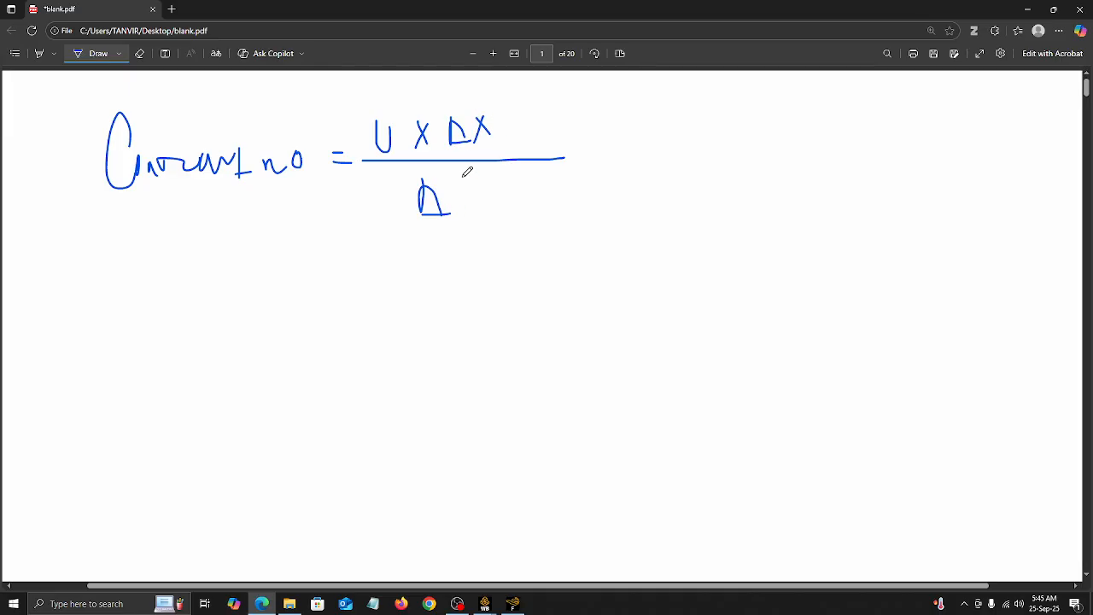
pyautogui.moveTo(462, 177)
pyautogui.mouseDown()
pyautogui.moveTo(475, 196)
pyautogui.moveTo(478, 187)
pyautogui.mouseUp()
pyautogui.moveTo(66, 292)
pyautogui.mouseDown()
pyautogui.moveTo(61, 328)
pyautogui.moveTo(82, 330)
pyautogui.moveTo(104, 304)
pyautogui.moveTo(157, 300)
pyautogui.mouseUp()
pyautogui.moveTo(116, 313); pyautogui.dragTo(158, 311)
# Step: Check the time step size in Fluent's run calculation settings, and return to the handwritten notes in Edge
pyautogui.click(512, 603)
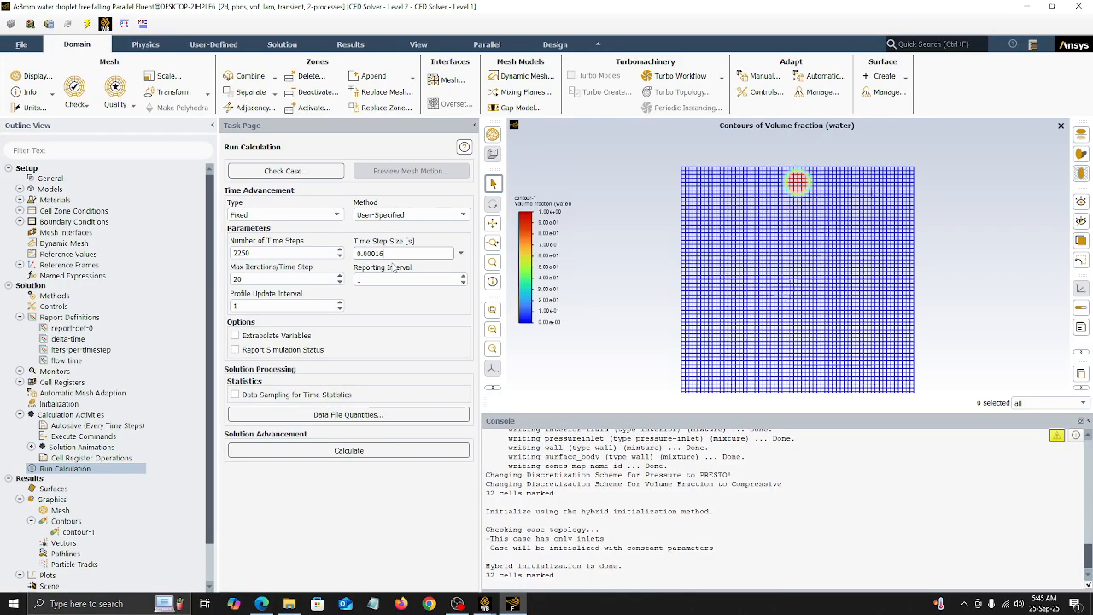
pyautogui.doubleClick(380, 253)
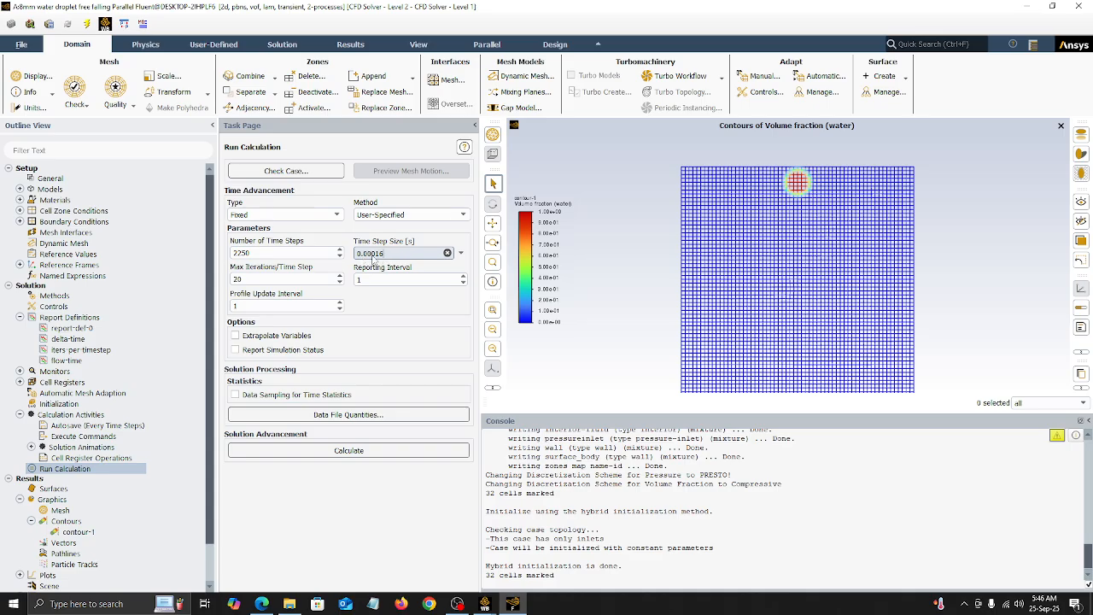
pyautogui.click(261, 604)
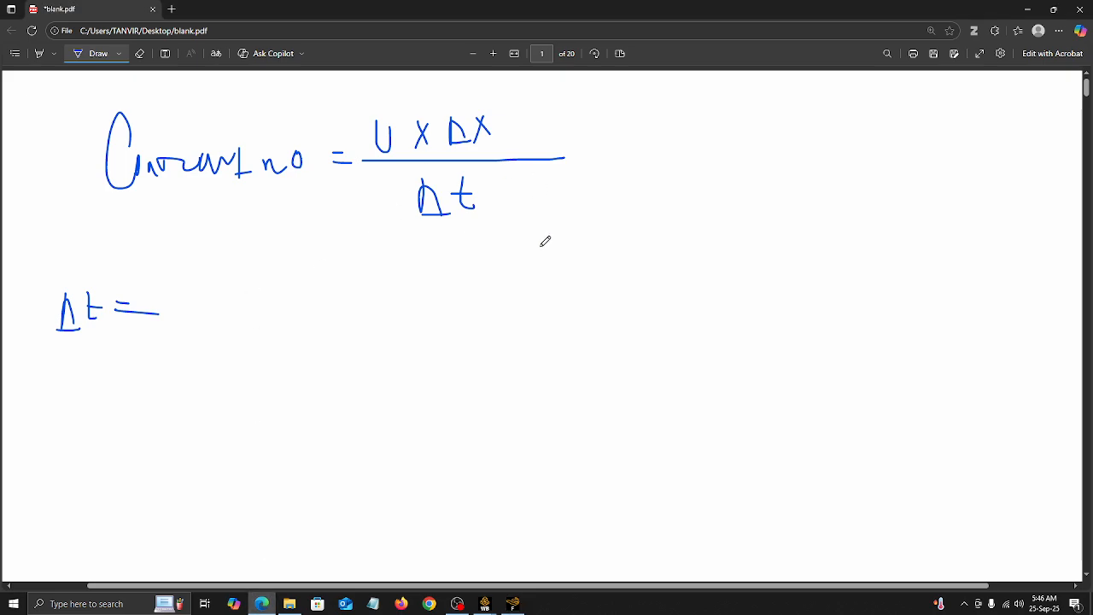
pyautogui.click(512, 604)
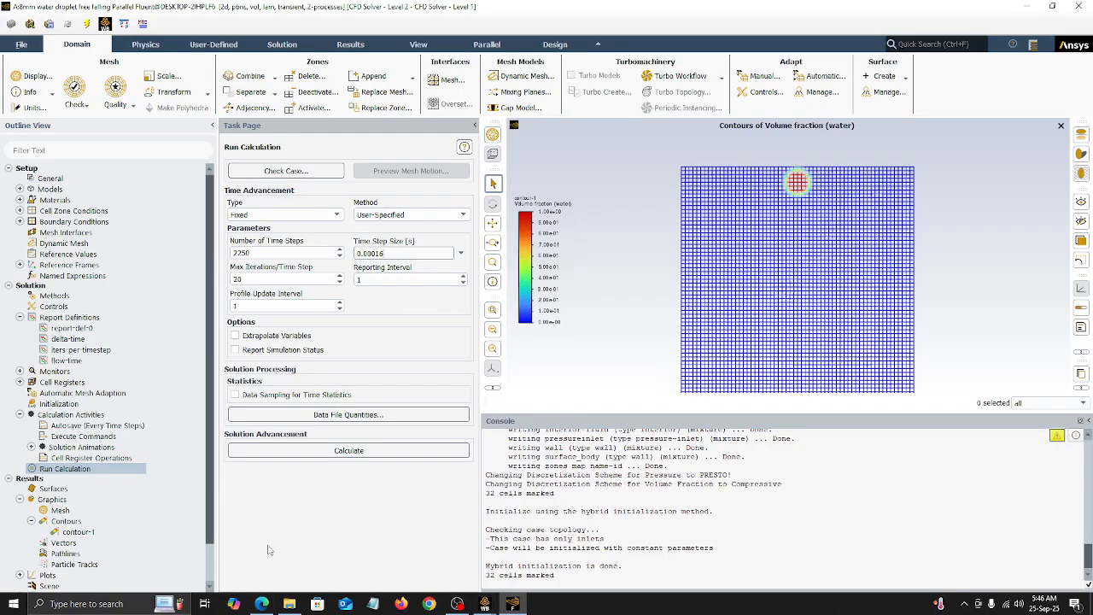
pyautogui.click(262, 603)
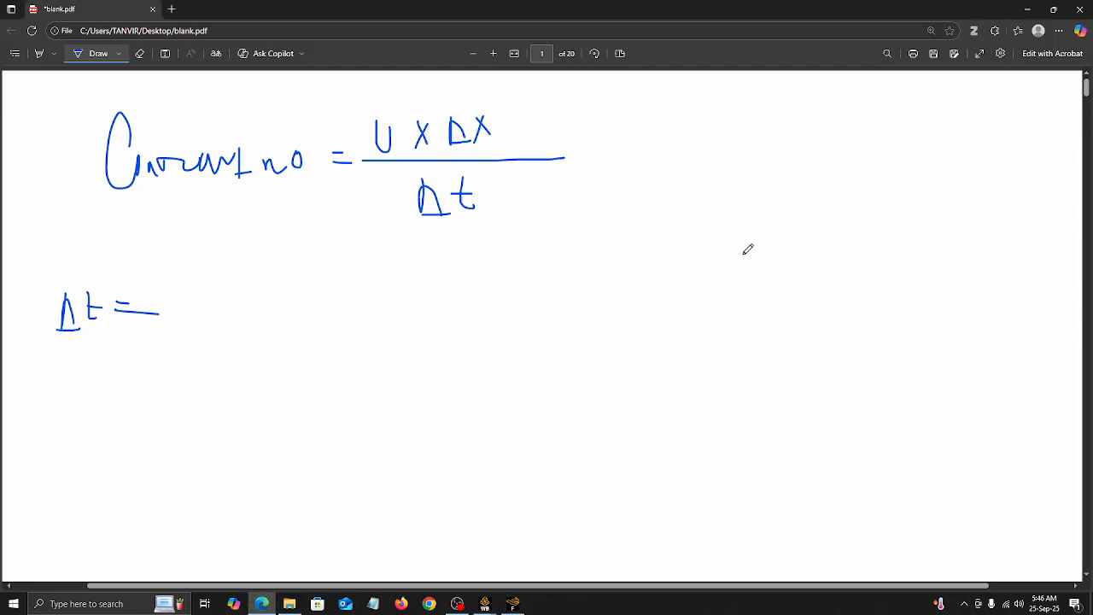
pyautogui.moveTo(746, 99)
pyautogui.mouseDown()
pyautogui.moveTo(774, 287)
pyautogui.moveTo(791, 273)
pyautogui.mouseUp()
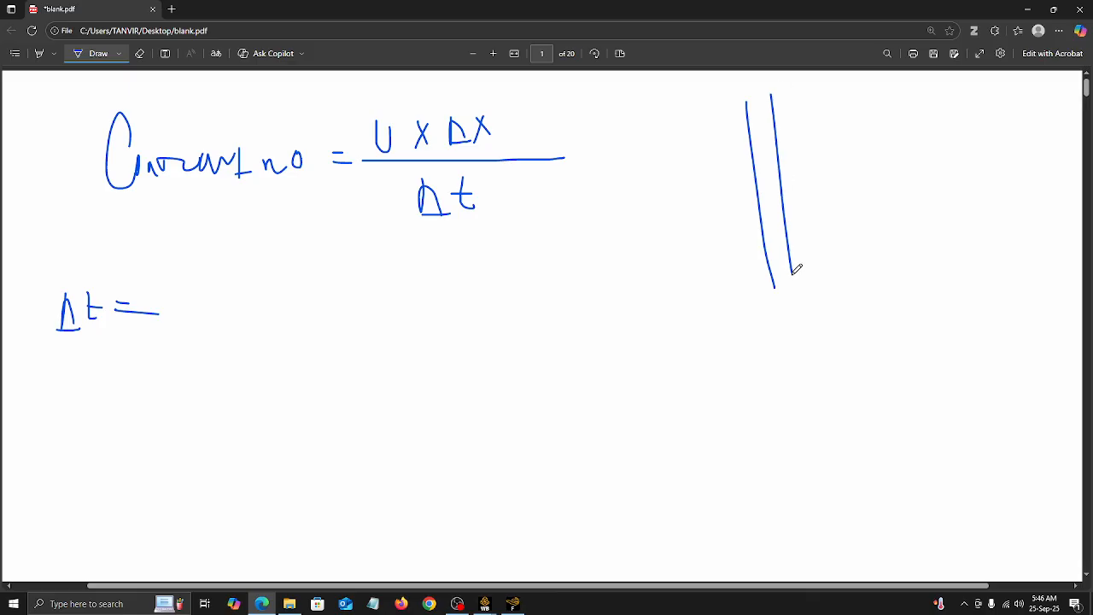
pyautogui.moveTo(809, 86); pyautogui.dragTo(826, 260)
pyautogui.moveTo(714, 154)
pyautogui.mouseDown()
pyautogui.moveTo(842, 154)
pyautogui.moveTo(712, 174)
pyautogui.moveTo(728, 147)
pyautogui.moveTo(730, 316)
pyautogui.mouseUp()
pyautogui.click(139, 53)
pyautogui.click(92, 53)
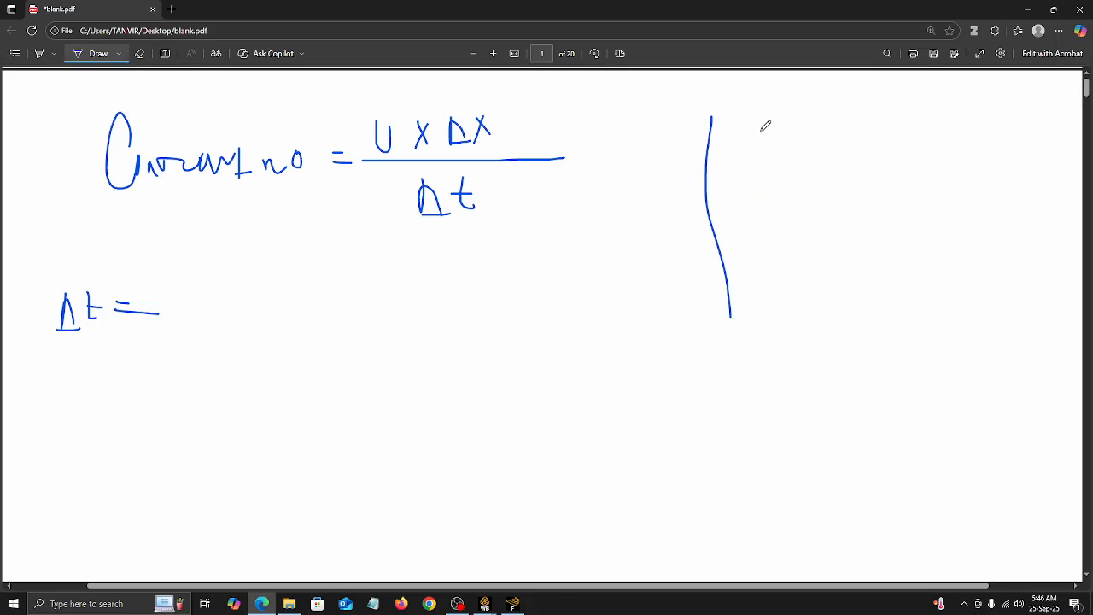
pyautogui.moveTo(761, 131); pyautogui.dragTo(693, 289)
pyautogui.moveTo(686, 143)
pyautogui.mouseDown()
pyautogui.moveTo(767, 212)
pyautogui.moveTo(846, 223)
pyautogui.moveTo(809, 178)
pyautogui.mouseUp()
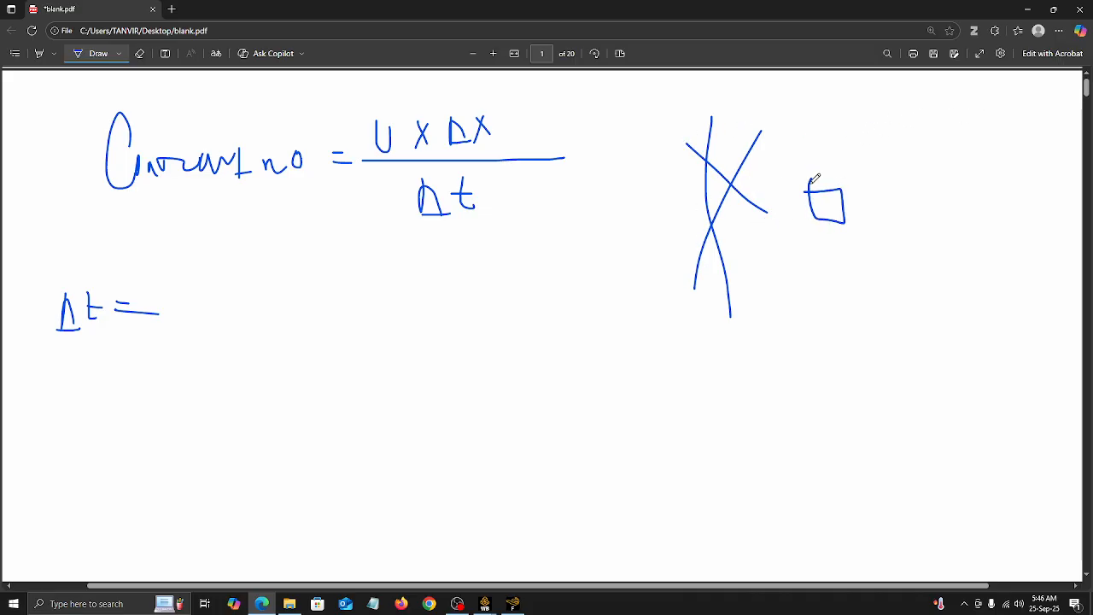
pyautogui.click(111, 56)
pyautogui.click(139, 53)
pyautogui.moveTo(859, 141); pyautogui.dragTo(686, 183)
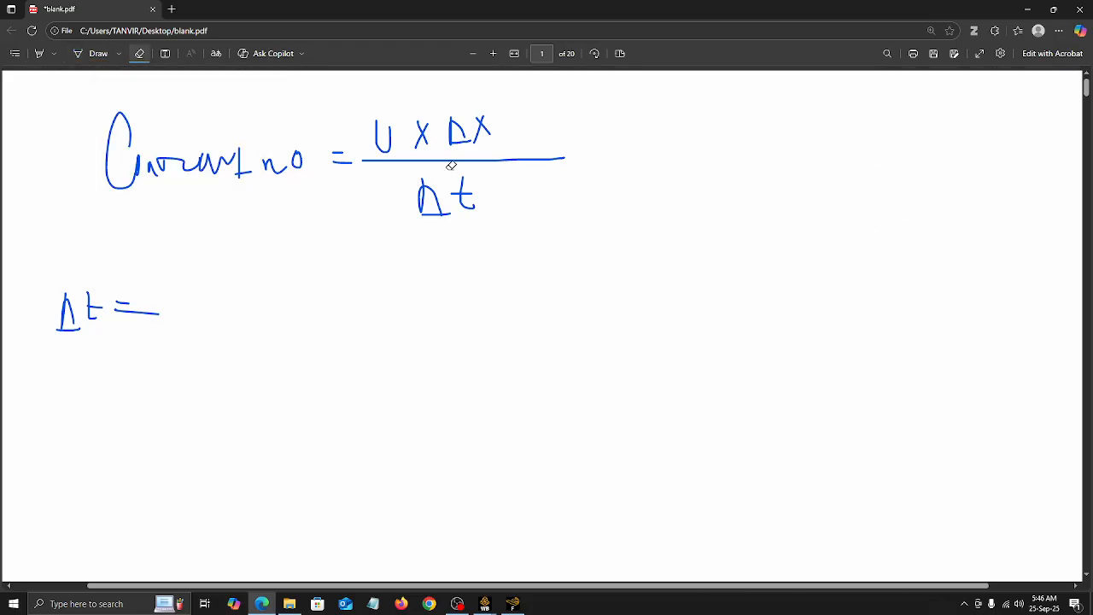
# Step: Sketch a mesh grid of four vertical and four horizontal lines beside the Courant number formula
pyautogui.click(102, 57)
pyautogui.moveTo(686, 100); pyautogui.dragTo(688, 327)
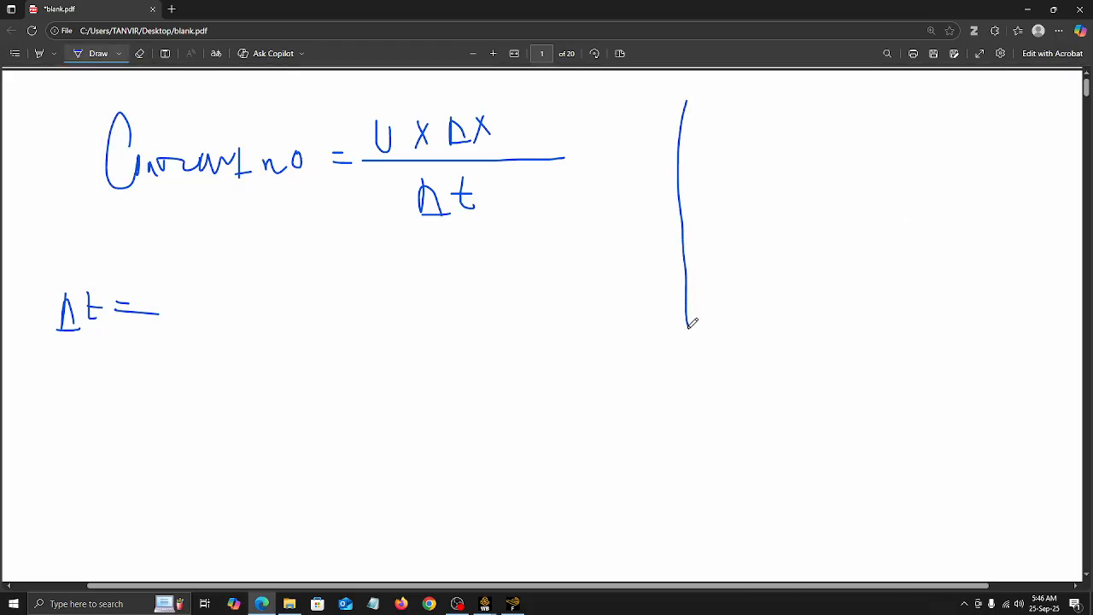
pyautogui.moveTo(708, 98)
pyautogui.mouseDown()
pyautogui.moveTo(716, 348)
pyautogui.moveTo(730, 169)
pyautogui.moveTo(752, 348)
pyautogui.mouseUp()
pyautogui.moveTo(757, 95); pyautogui.dragTo(779, 346)
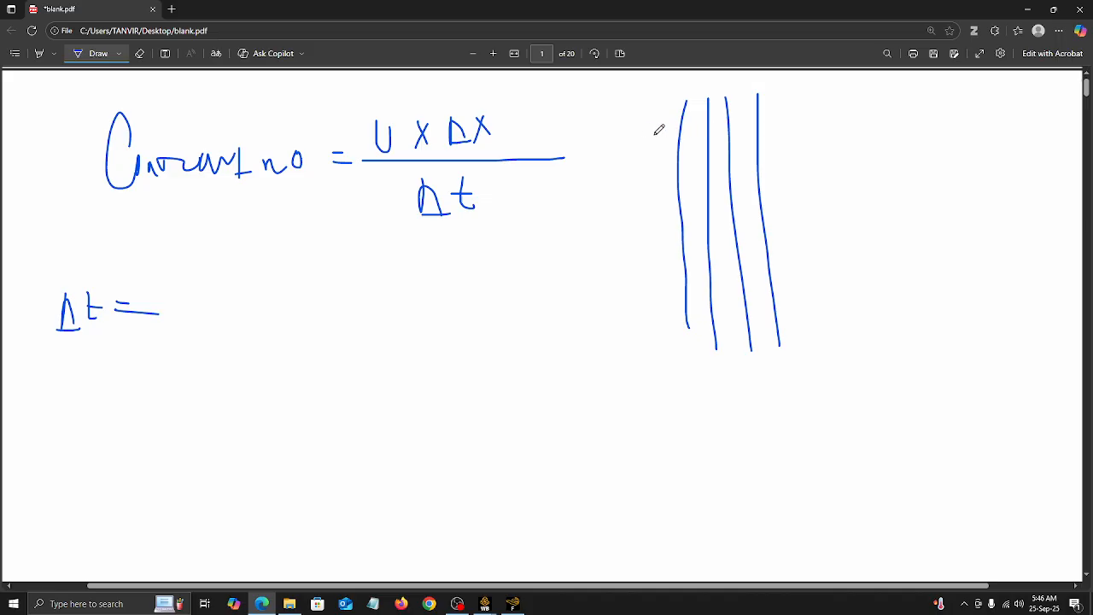
pyautogui.moveTo(656, 134); pyautogui.dragTo(775, 134)
pyautogui.moveTo(677, 154); pyautogui.dragTo(779, 154)
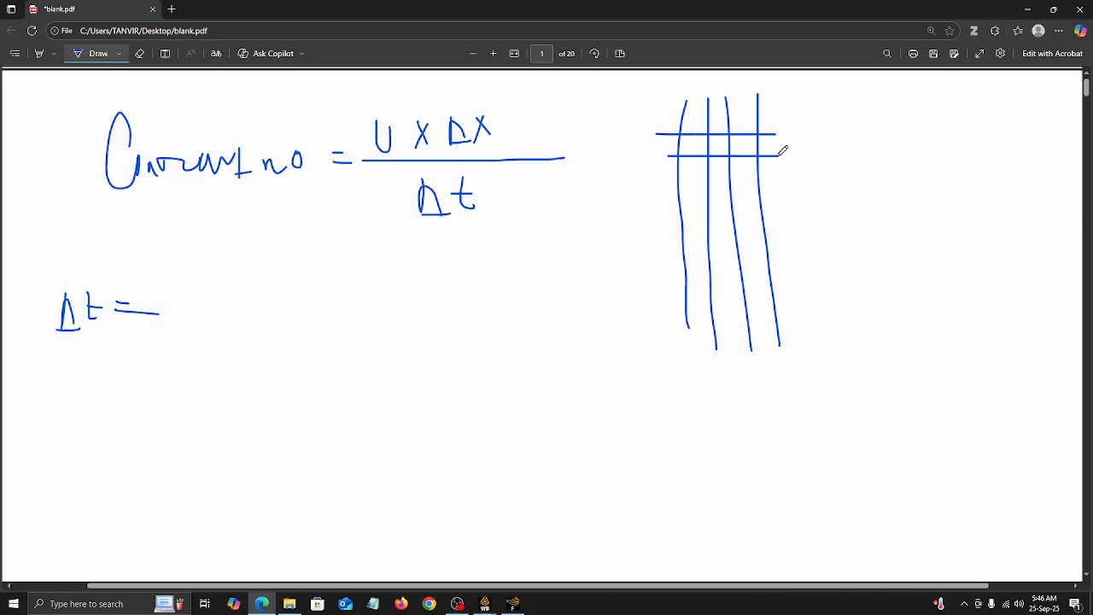
pyautogui.moveTo(670, 180); pyautogui.dragTo(784, 177)
pyautogui.moveTo(667, 209); pyautogui.dragTo(798, 207)
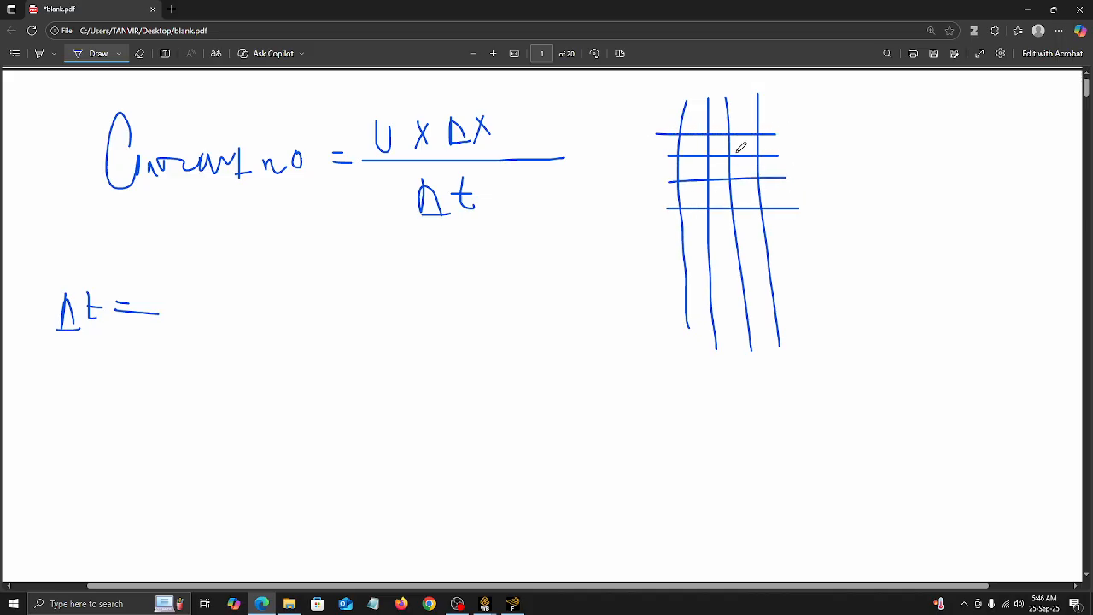
# Step: Handwrite the cell size note "1.25 mm = Δx" beside the mesh grid sketch
pyautogui.click(141, 54)
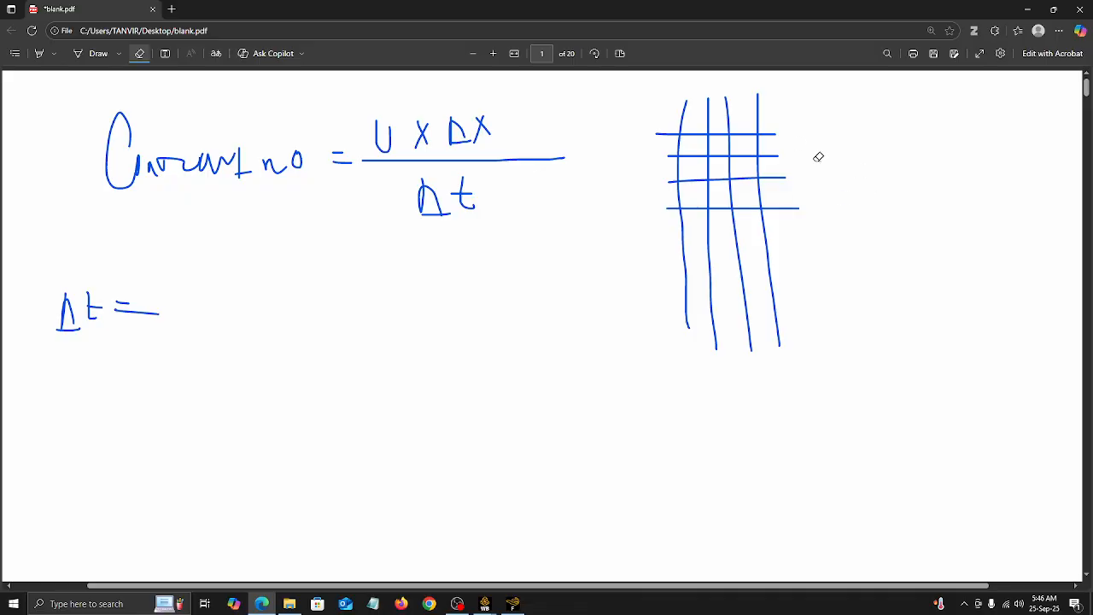
pyautogui.click(86, 53)
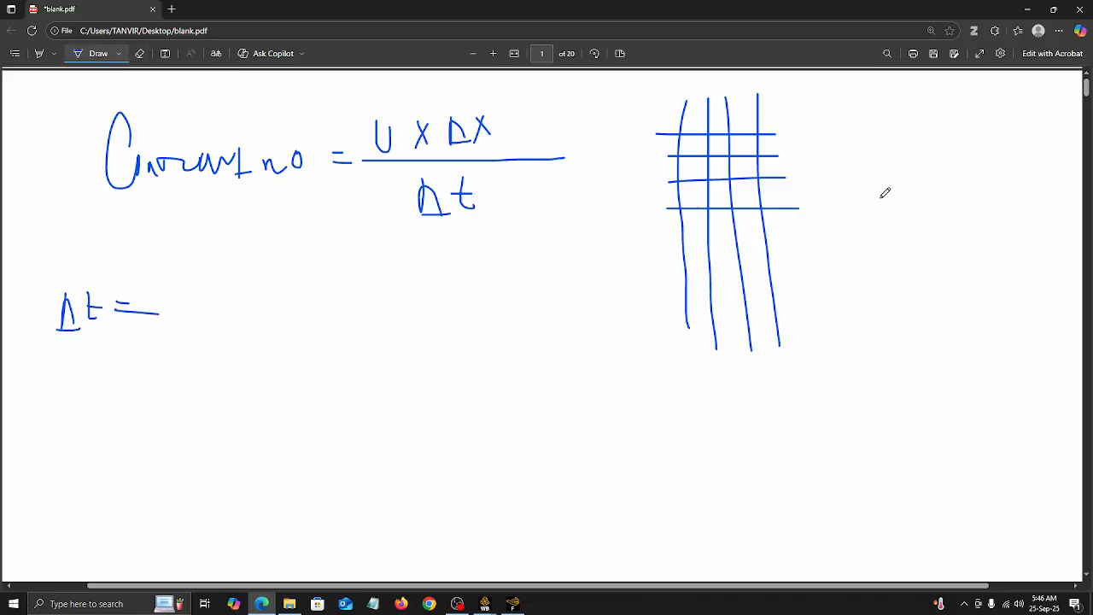
pyautogui.moveTo(815, 141); pyautogui.dragTo(817, 182)
pyautogui.click(826, 159)
pyautogui.moveTo(828, 143)
pyautogui.mouseDown()
pyautogui.moveTo(858, 171)
pyautogui.moveTo(867, 134)
pyautogui.moveTo(858, 167)
pyautogui.moveTo(930, 135)
pyautogui.moveTo(943, 147)
pyautogui.mouseUp()
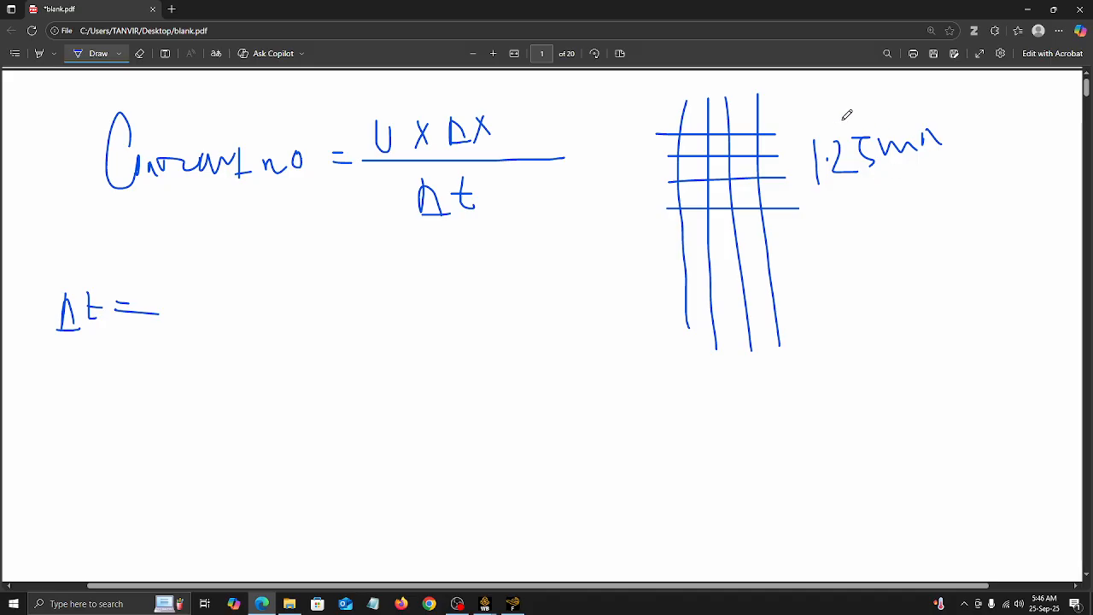
pyautogui.moveTo(957, 137); pyautogui.dragTo(968, 136)
pyautogui.moveTo(957, 143); pyautogui.dragTo(988, 165)
pyautogui.moveTo(988, 127)
pyautogui.mouseDown()
pyautogui.moveTo(1006, 158)
pyautogui.moveTo(1043, 148)
pyautogui.mouseUp()
pyautogui.moveTo(1019, 126)
pyautogui.mouseDown()
pyautogui.moveTo(1040, 153)
pyautogui.moveTo(1020, 161)
pyautogui.mouseUp()
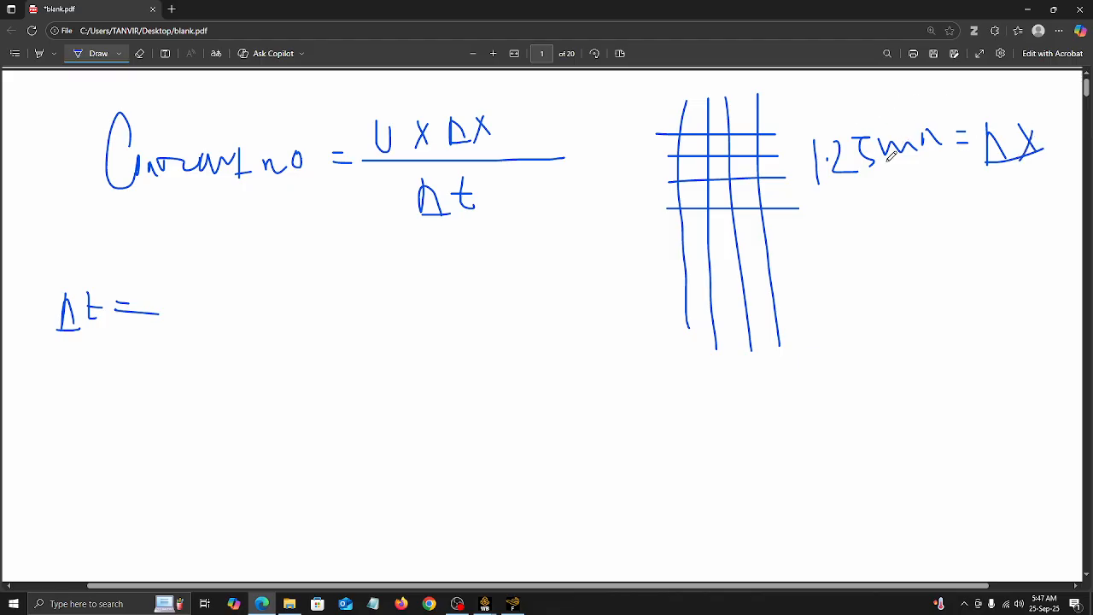
# Step: Sketch triangular mesh cells below the cell size note, and erase them together with the mesh grid
pyautogui.moveTo(811, 268)
pyautogui.mouseDown()
pyautogui.moveTo(794, 304)
pyautogui.moveTo(839, 263)
pyautogui.moveTo(875, 304)
pyautogui.moveTo(823, 359)
pyautogui.mouseUp()
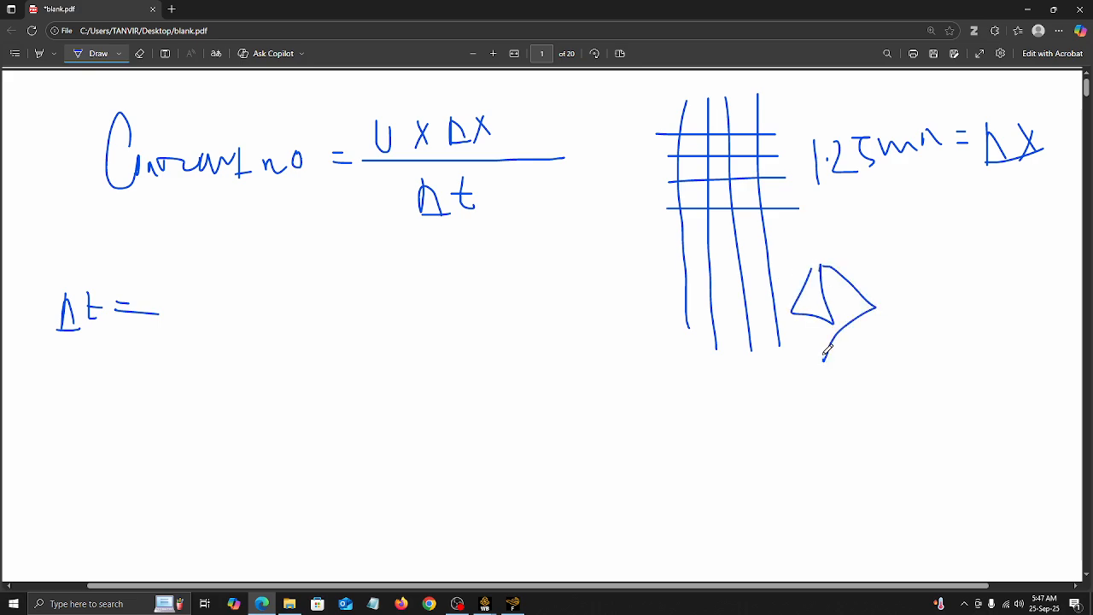
pyautogui.moveTo(822, 275); pyautogui.dragTo(829, 373)
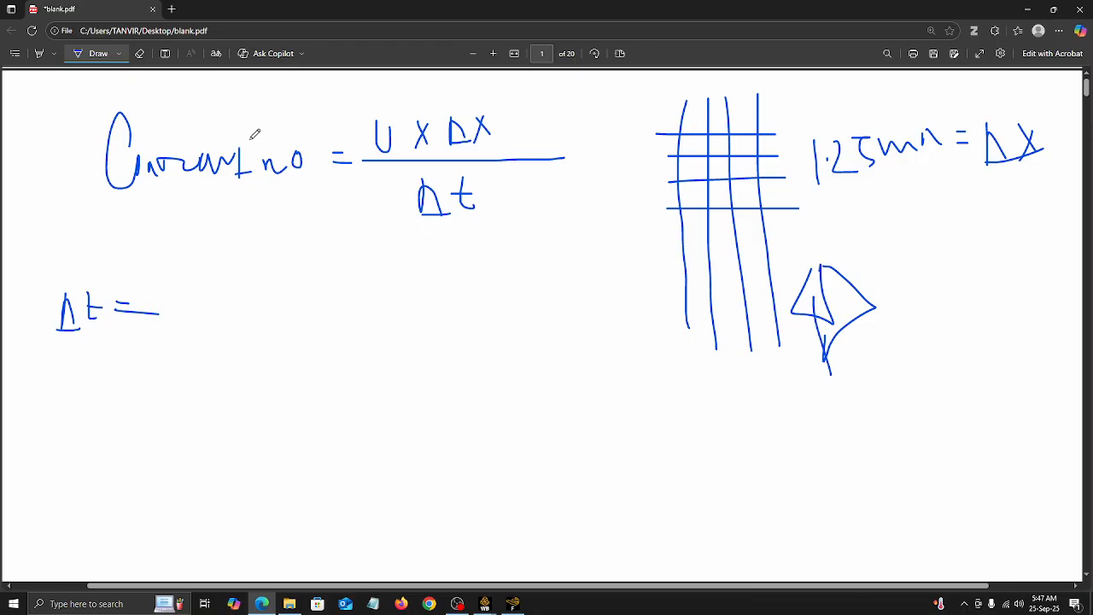
pyautogui.click(139, 53)
pyautogui.moveTo(862, 291)
pyautogui.mouseDown()
pyautogui.moveTo(828, 285)
pyautogui.moveTo(865, 334)
pyautogui.mouseUp()
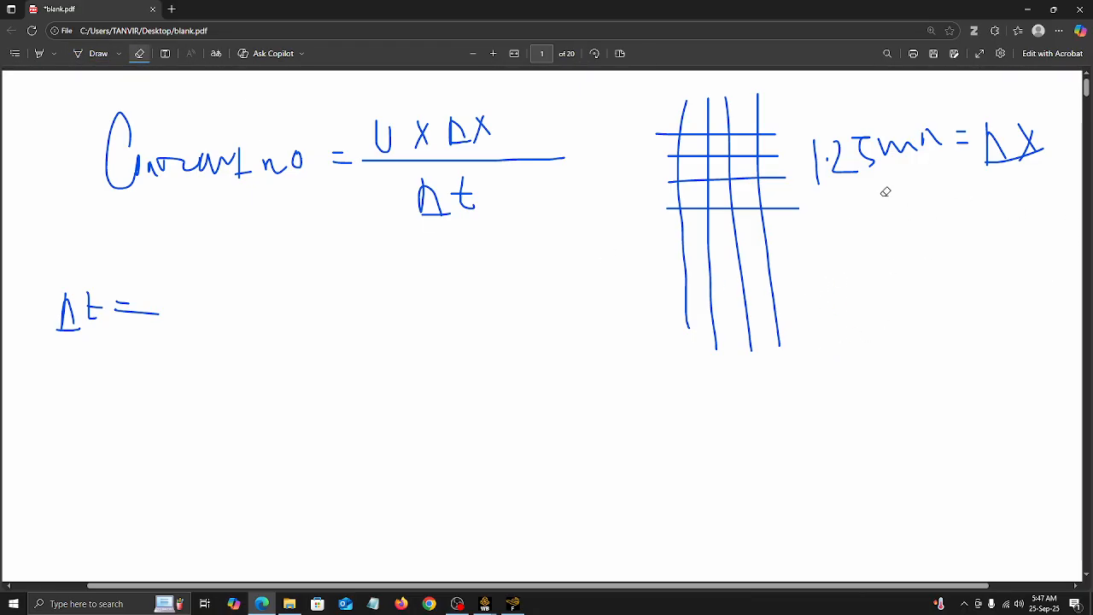
pyautogui.moveTo(752, 136)
pyautogui.mouseDown()
pyautogui.moveTo(683, 185)
pyautogui.moveTo(710, 222)
pyautogui.mouseUp()
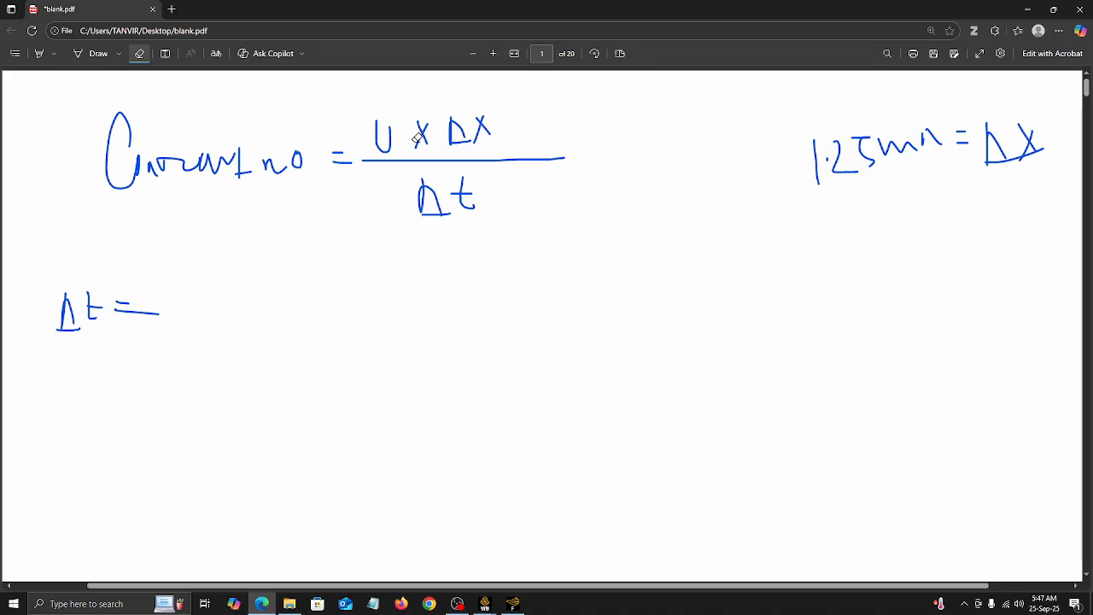
# Step: Handwrite the free-fall time formula t = √(2h/g) below the Courant number formula
pyautogui.click(92, 53)
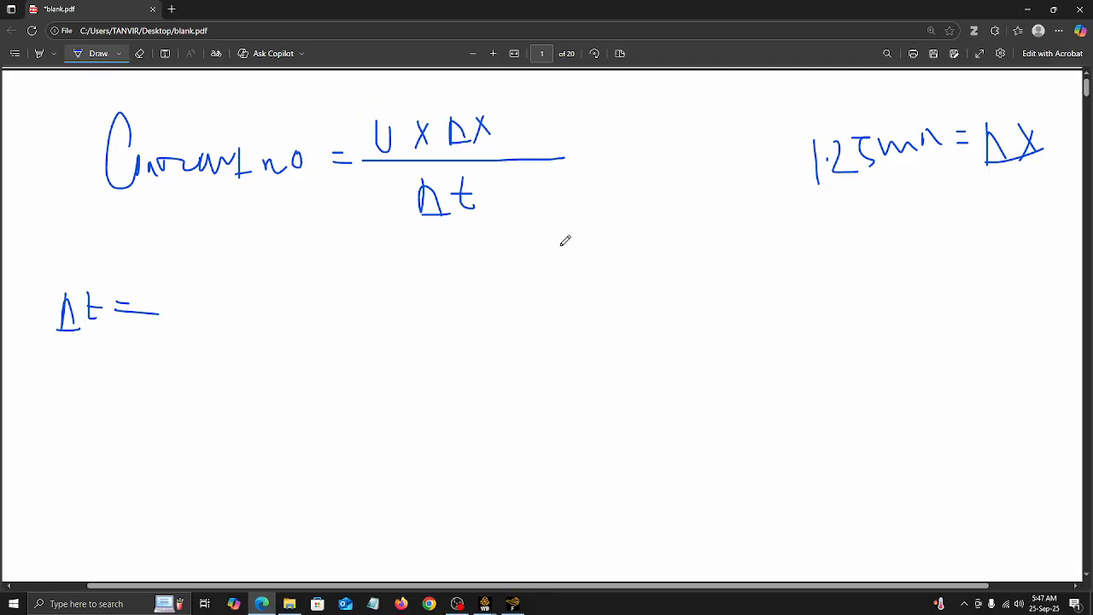
pyautogui.moveTo(556, 299)
pyautogui.mouseDown()
pyautogui.moveTo(549, 346)
pyautogui.moveTo(574, 347)
pyautogui.moveTo(558, 326)
pyautogui.moveTo(602, 322)
pyautogui.moveTo(617, 366)
pyautogui.moveTo(628, 253)
pyautogui.moveTo(790, 245)
pyautogui.mouseUp()
pyautogui.moveTo(639, 319); pyautogui.dragTo(789, 317)
pyautogui.moveTo(675, 269)
pyautogui.mouseDown()
pyautogui.moveTo(675, 297)
pyautogui.moveTo(698, 303)
pyautogui.moveTo(696, 280)
pyautogui.moveTo(708, 275)
pyautogui.moveTo(726, 301)
pyautogui.mouseUp()
pyautogui.moveTo(710, 338)
pyautogui.mouseDown()
pyautogui.moveTo(708, 367)
pyautogui.moveTo(697, 369)
pyautogui.mouseUp()
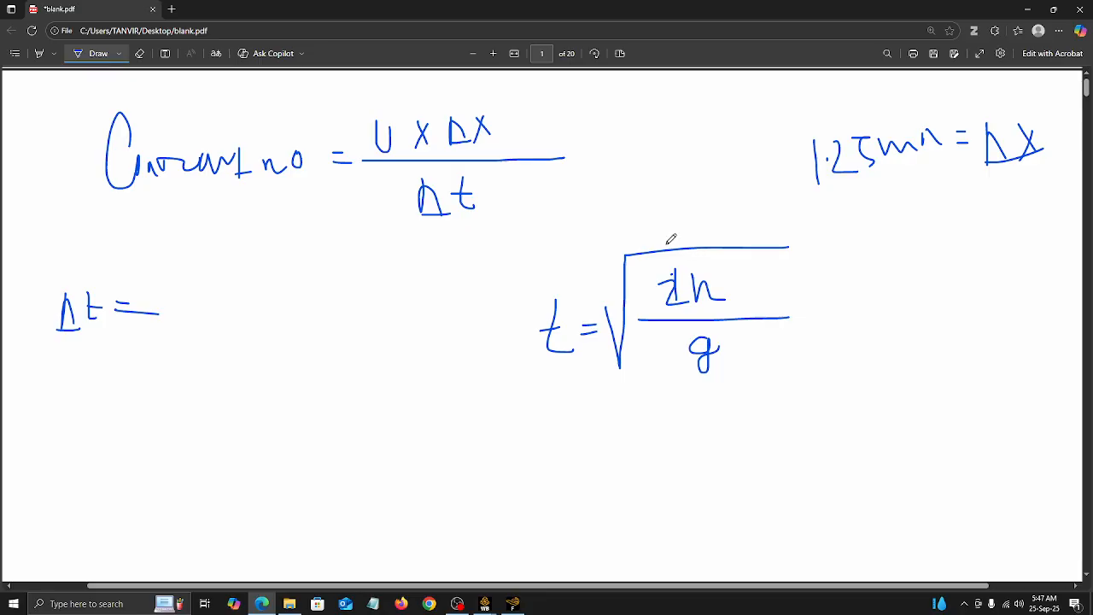
# Step: Handwrite the velocity equation v = u + gt below the free-fall time formula
pyautogui.scroll(-3, 768, 282)
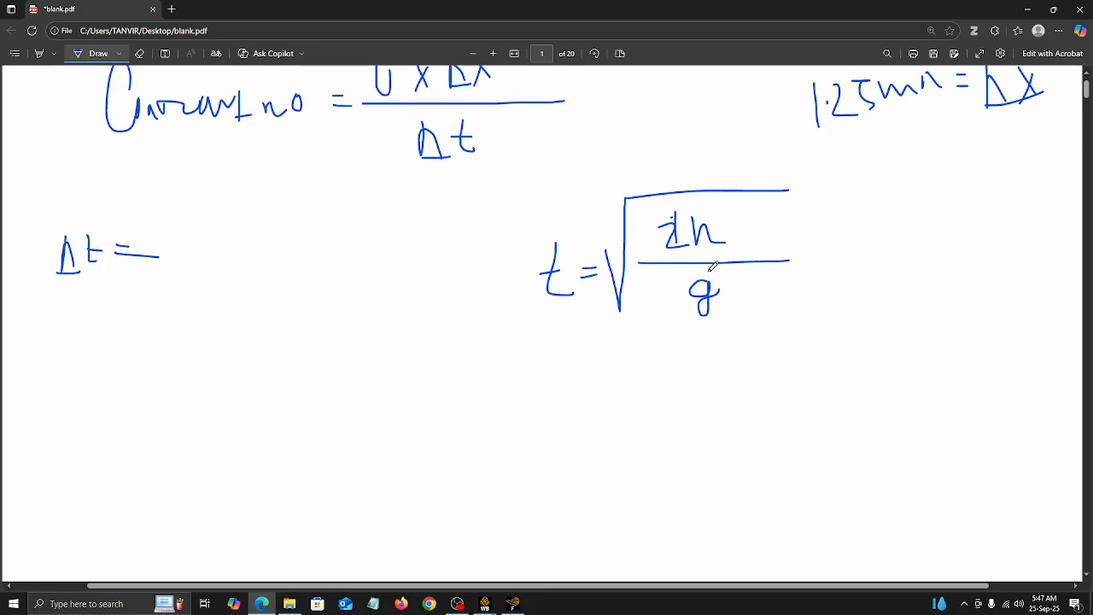
pyautogui.scroll(1, 713, 266)
pyautogui.scroll(-1, 623, 292)
pyautogui.scroll(1, 588, 205)
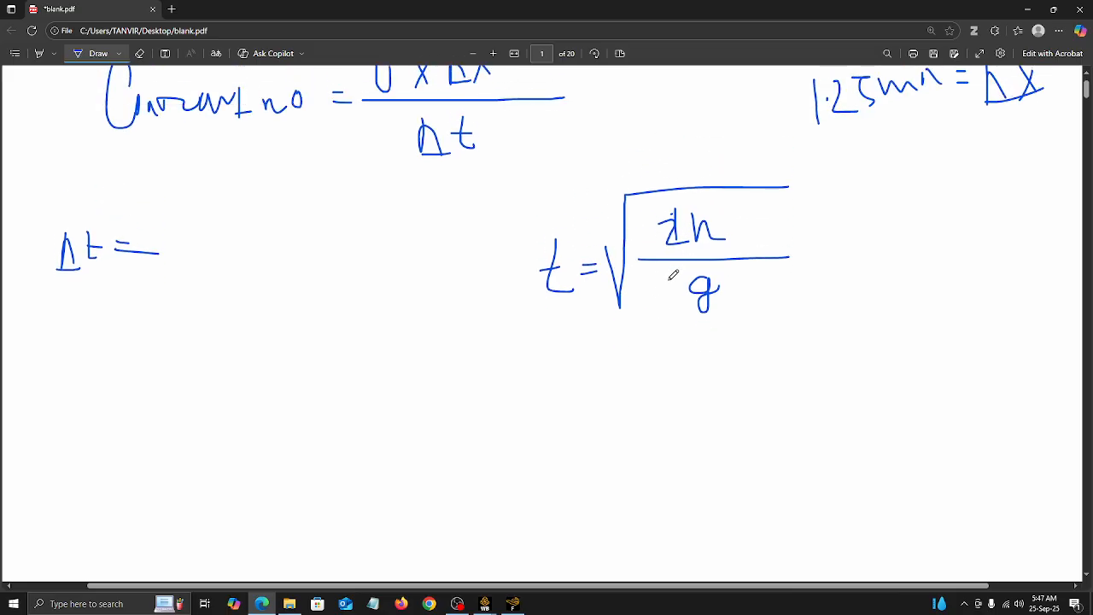
pyautogui.scroll(-1, 634, 312)
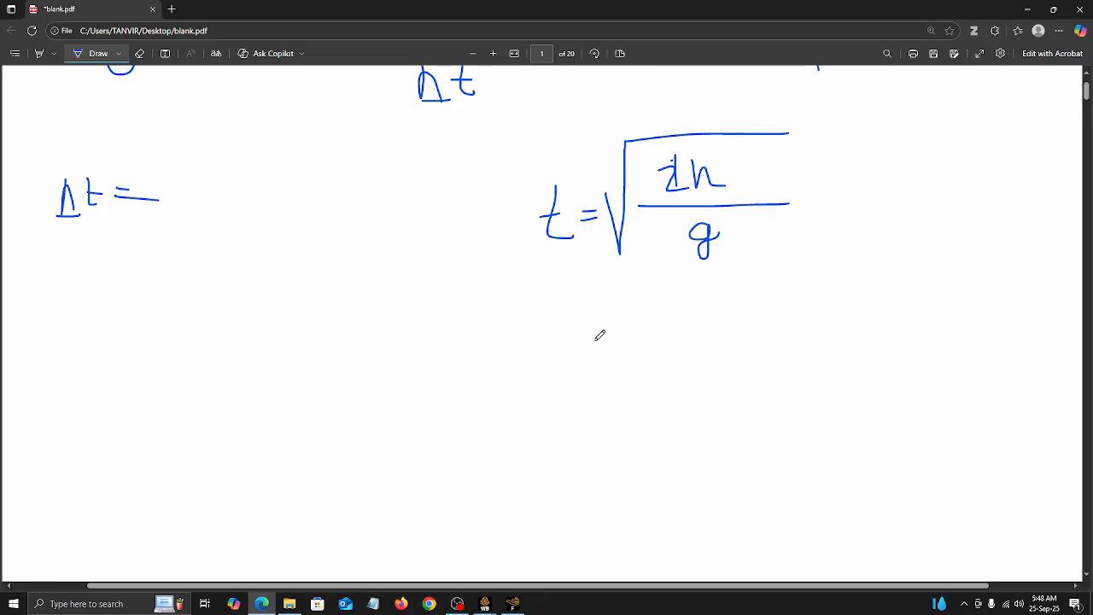
pyautogui.moveTo(577, 325)
pyautogui.mouseDown()
pyautogui.moveTo(581, 353)
pyautogui.moveTo(596, 324)
pyautogui.mouseUp()
pyautogui.moveTo(603, 332)
pyautogui.mouseDown()
pyautogui.moveTo(654, 335)
pyautogui.moveTo(660, 316)
pyautogui.moveTo(710, 326)
pyautogui.moveTo(704, 348)
pyautogui.mouseUp()
pyautogui.moveTo(732, 313)
pyautogui.mouseDown()
pyautogui.moveTo(748, 359)
pyautogui.moveTo(733, 364)
pyautogui.mouseUp()
pyautogui.moveTo(769, 300); pyautogui.dragTo(771, 327)
pyautogui.moveTo(765, 318); pyautogui.dragTo(778, 316)
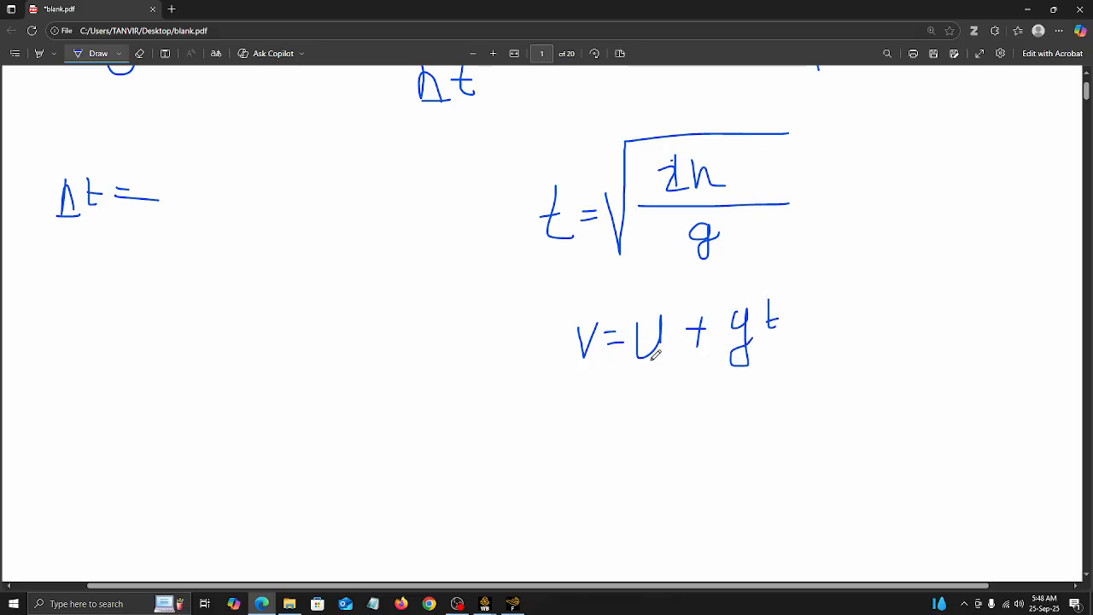
# Step: Strike out the initial velocity u with an arrow to 0, and add an equals sign after the free-fall time formula
pyautogui.scroll(1, 642, 362)
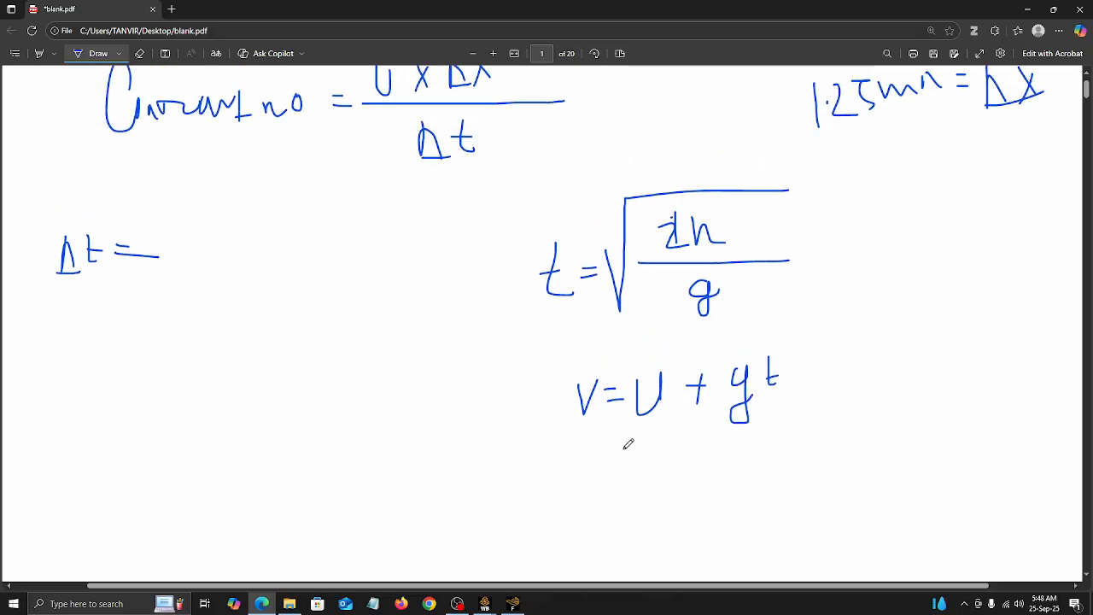
pyautogui.moveTo(624, 448)
pyautogui.mouseDown()
pyautogui.moveTo(657, 357)
pyautogui.moveTo(665, 367)
pyautogui.moveTo(682, 350)
pyautogui.moveTo(675, 336)
pyautogui.mouseUp()
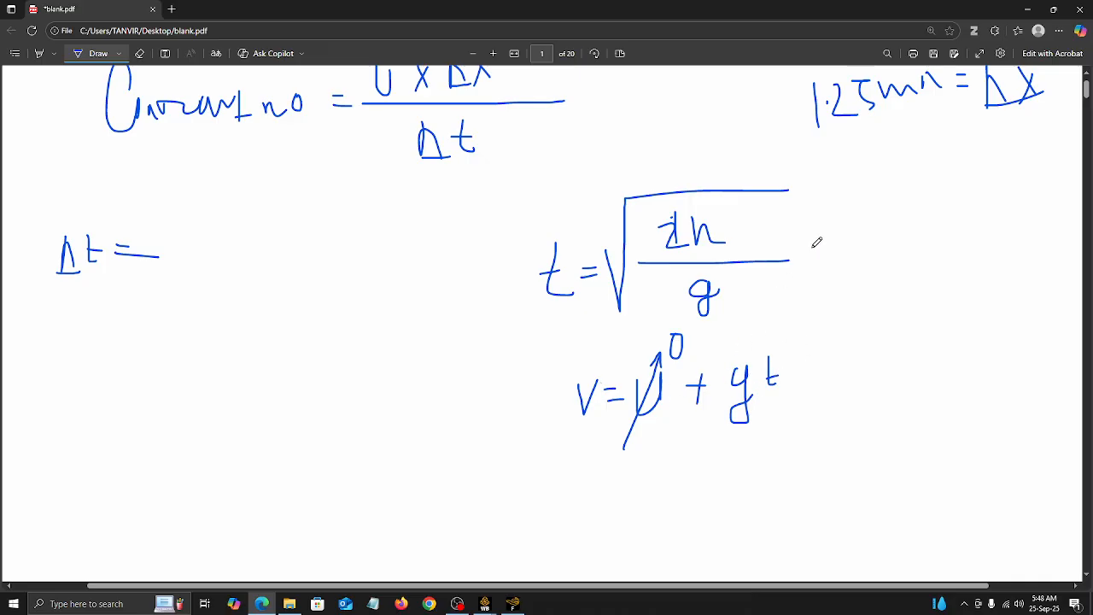
pyautogui.moveTo(809, 249); pyautogui.dragTo(832, 257)
pyautogui.click(14, 604)
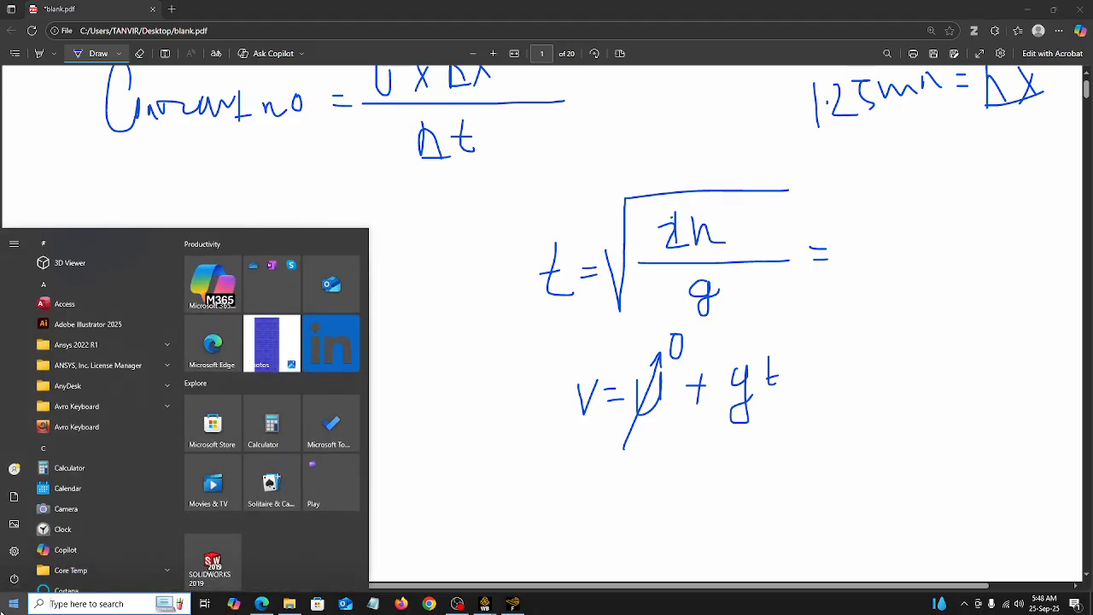
pyautogui.click(70, 467)
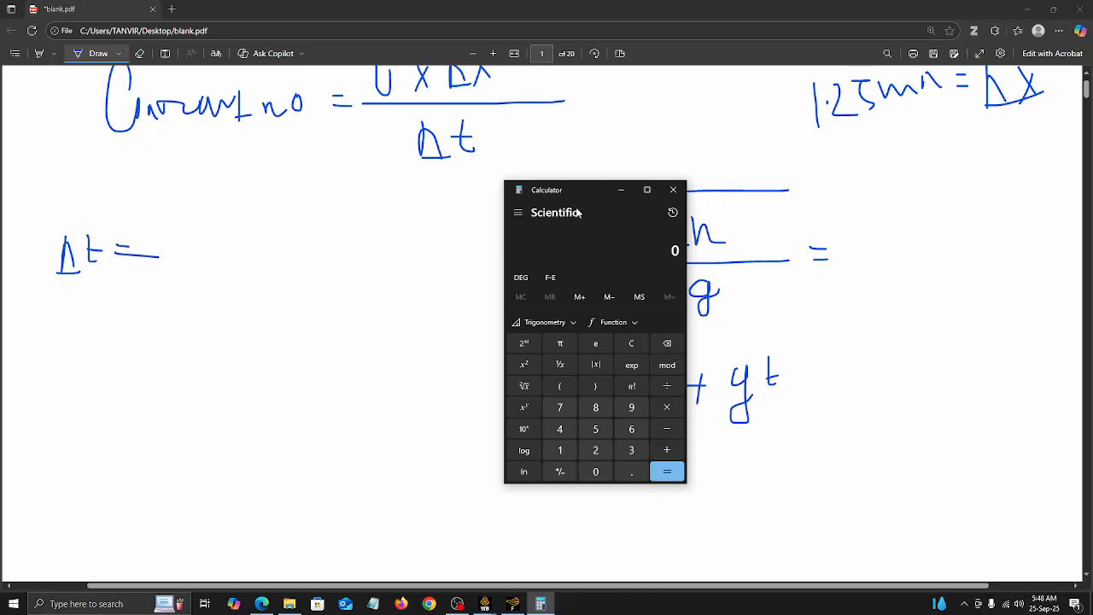
pyautogui.moveTo(577, 212); pyautogui.dragTo(432, 248)
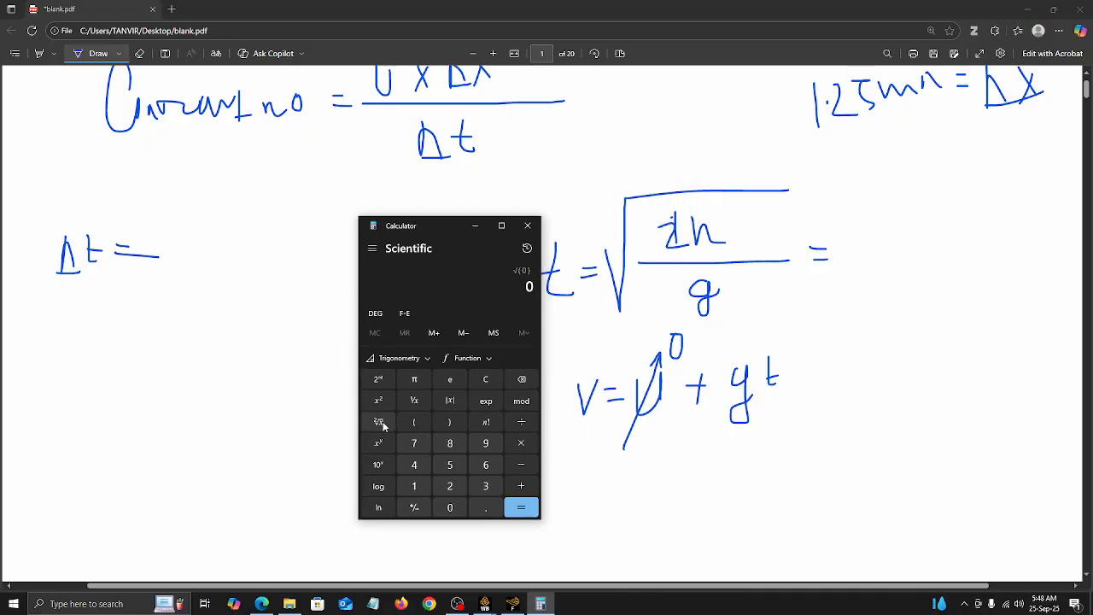
pyautogui.click(417, 421)
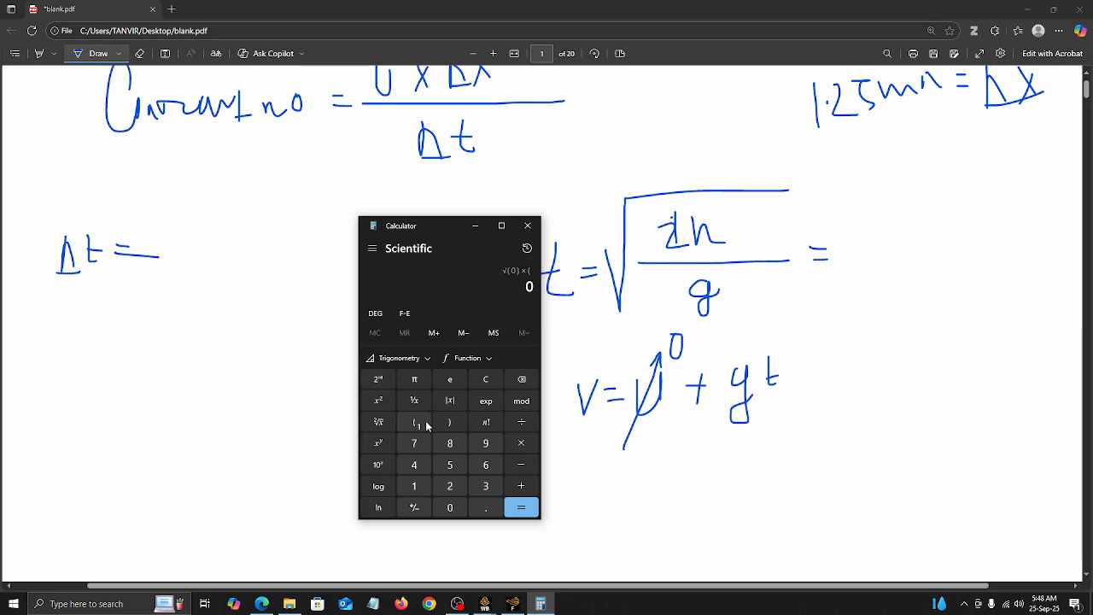
pyautogui.click(527, 225)
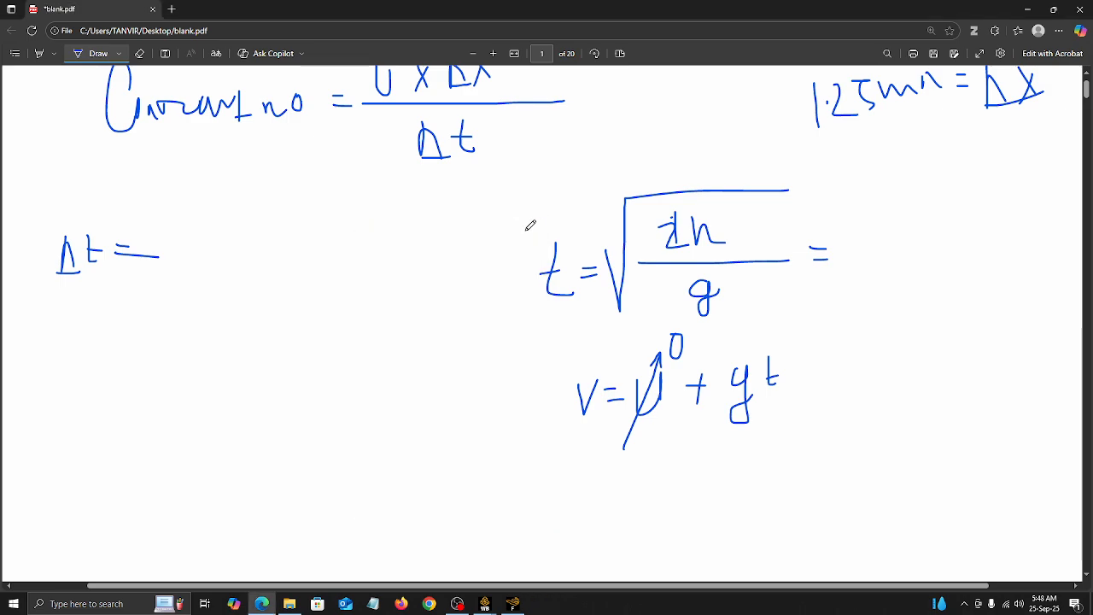
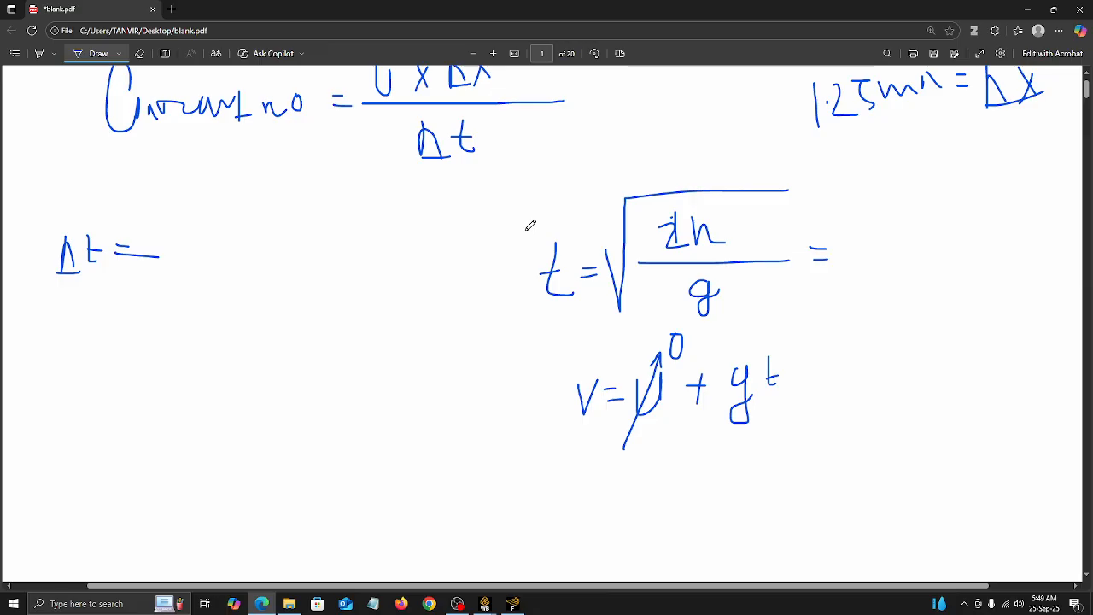
# Step: Handwrite the fall height h = 2.975 m beside the velocity equation
pyautogui.moveTo(237, 370)
pyautogui.mouseDown()
pyautogui.moveTo(242, 425)
pyautogui.moveTo(271, 426)
pyautogui.moveTo(283, 399)
pyautogui.mouseUp()
pyautogui.moveTo(275, 408); pyautogui.dragTo(313, 408)
pyautogui.click(313, 389)
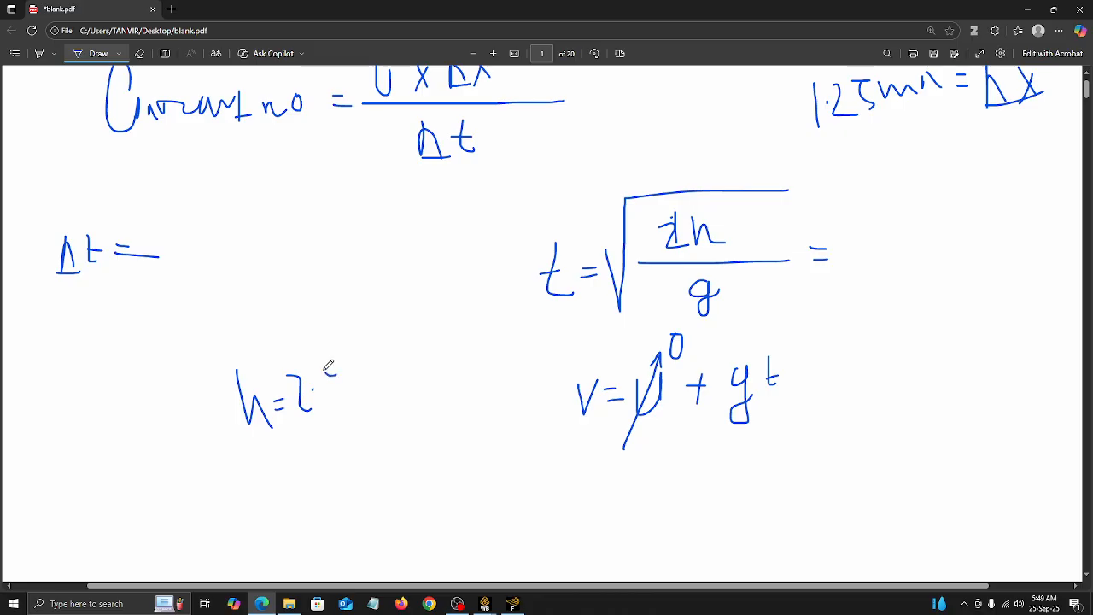
pyautogui.moveTo(344, 371); pyautogui.dragTo(345, 391)
pyautogui.click(356, 381)
pyautogui.moveTo(351, 339); pyautogui.dragTo(372, 395)
pyautogui.moveTo(417, 326)
pyautogui.mouseDown()
pyautogui.moveTo(412, 377)
pyautogui.moveTo(448, 335)
pyautogui.mouseUp()
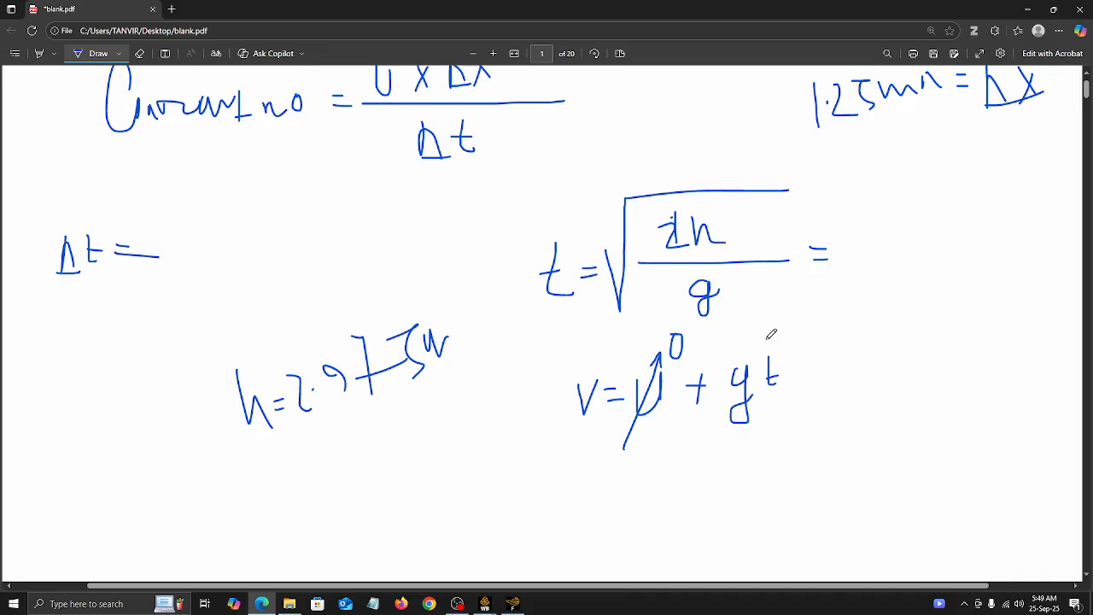
# Step: Handwrite the fall time 0.778 after the equals sign of the free-fall time formula
pyautogui.moveTo(883, 248)
pyautogui.mouseDown()
pyautogui.moveTo(902, 245)
pyautogui.moveTo(933, 266)
pyautogui.moveTo(962, 243)
pyautogui.mouseUp()
pyautogui.click(912, 245)
pyautogui.moveTo(958, 223)
pyautogui.mouseDown()
pyautogui.moveTo(968, 221)
pyautogui.moveTo(974, 255)
pyautogui.moveTo(982, 231)
pyautogui.mouseUp()
pyautogui.moveTo(992, 218); pyautogui.dragTo(997, 241)
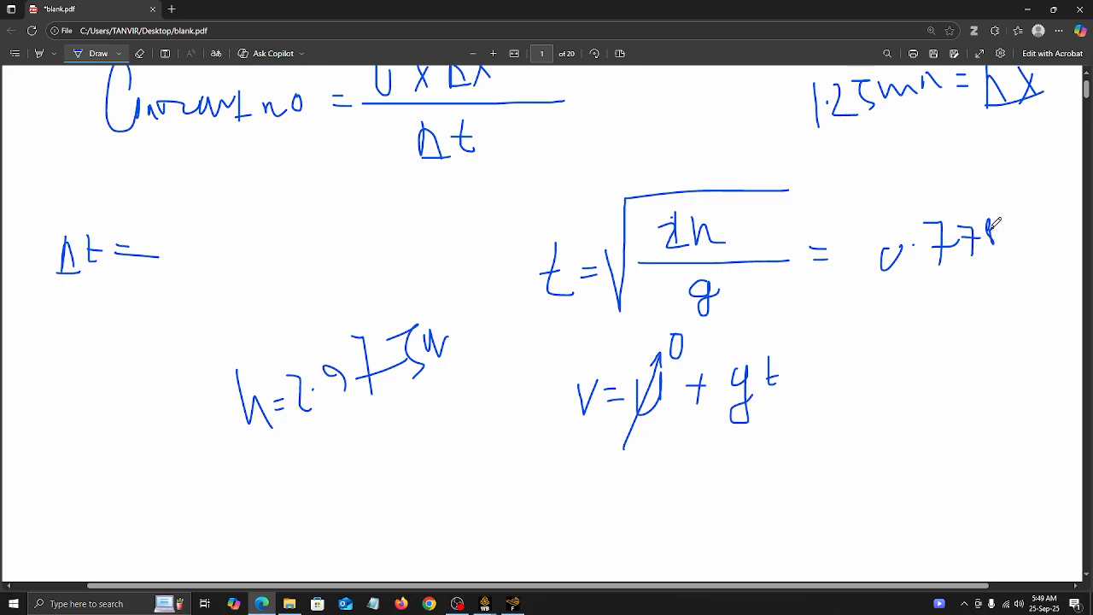
# Step: Handwrite the substitution = 9.81 × 0.778 below the velocity equation
pyautogui.scroll(-3, 642, 417)
pyautogui.moveTo(611, 365)
pyautogui.mouseDown()
pyautogui.moveTo(635, 360)
pyautogui.moveTo(640, 381)
pyautogui.mouseUp()
pyautogui.moveTo(674, 345); pyautogui.dragTo(691, 396)
pyautogui.click(707, 356)
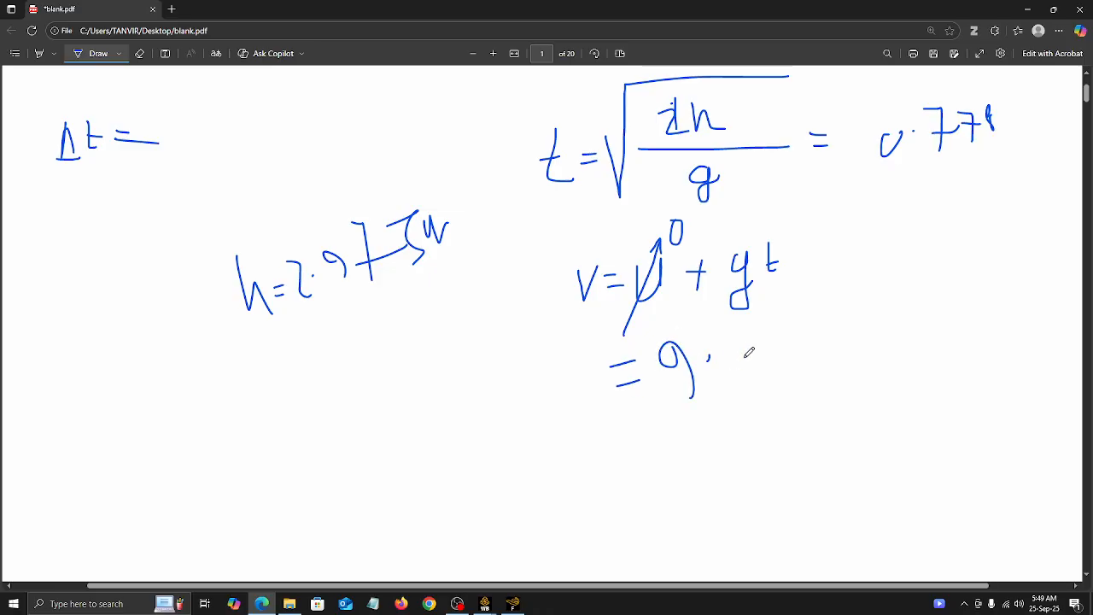
pyautogui.moveTo(749, 340)
pyautogui.mouseDown()
pyautogui.moveTo(741, 359)
pyautogui.moveTo(766, 360)
pyautogui.mouseUp()
pyautogui.scroll(1, 768, 359)
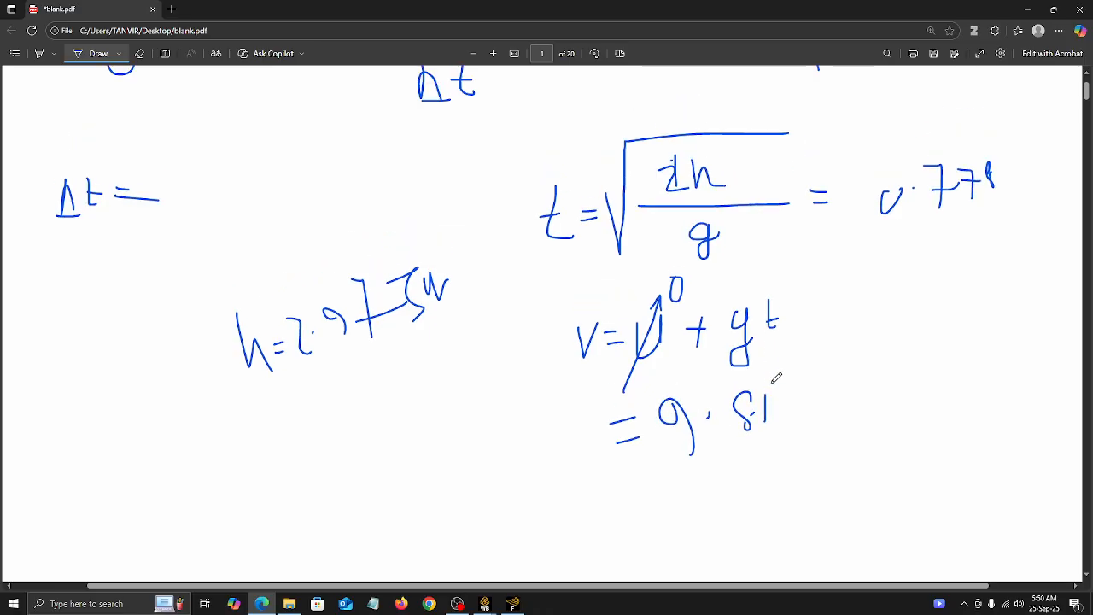
pyautogui.moveTo(785, 405)
pyautogui.mouseDown()
pyautogui.moveTo(799, 427)
pyautogui.moveTo(786, 427)
pyautogui.mouseUp()
pyautogui.moveTo(821, 395)
pyautogui.mouseDown()
pyautogui.moveTo(818, 417)
pyautogui.moveTo(850, 373)
pyautogui.moveTo(854, 411)
pyautogui.moveTo(873, 400)
pyautogui.mouseUp()
pyautogui.click(835, 398)
pyautogui.moveTo(878, 378)
pyautogui.mouseDown()
pyautogui.moveTo(901, 375)
pyautogui.moveTo(901, 416)
pyautogui.mouseUp()
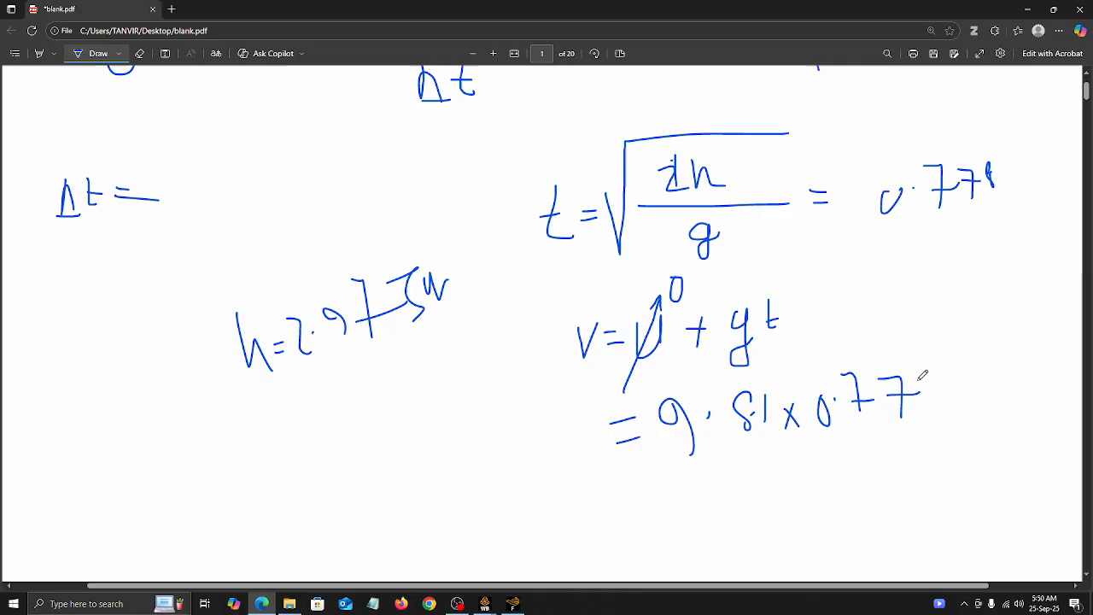
pyautogui.moveTo(916, 367)
pyautogui.mouseDown()
pyautogui.moveTo(934, 401)
pyautogui.moveTo(923, 395)
pyautogui.mouseUp()
# Step: Handwrite the impact velocity = 7.6 m/s below the substitution
pyautogui.moveTo(618, 510); pyautogui.dragTo(671, 506)
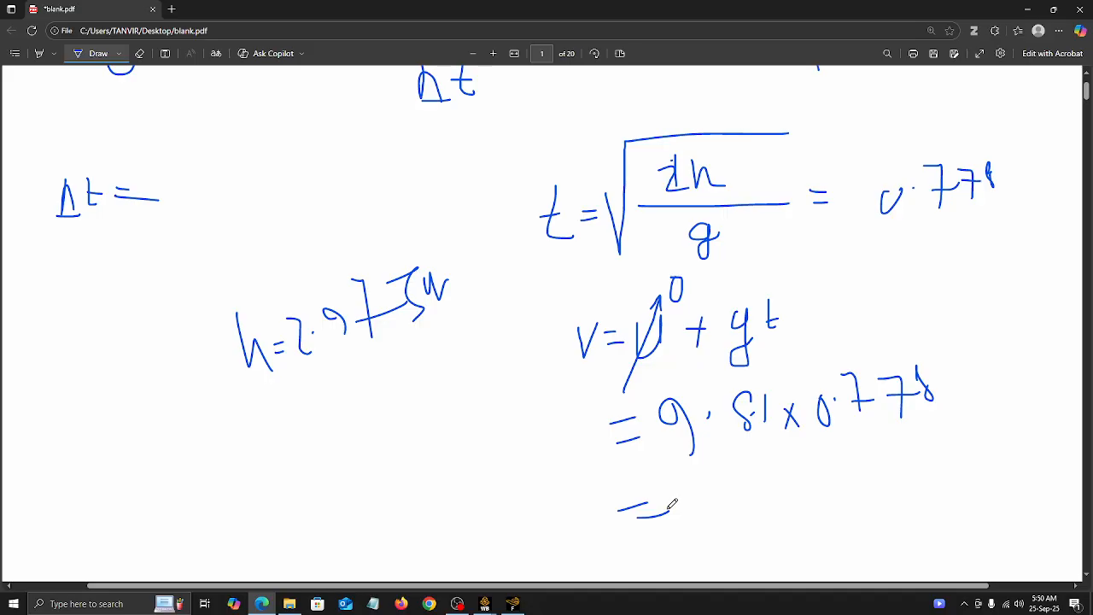
pyautogui.moveTo(703, 495)
pyautogui.mouseDown()
pyautogui.moveTo(724, 523)
pyautogui.moveTo(736, 508)
pyautogui.moveTo(841, 482)
pyautogui.moveTo(848, 521)
pyautogui.mouseUp()
pyautogui.click(740, 495)
pyautogui.moveTo(893, 470); pyautogui.dragTo(872, 495)
# Step: Erase the height, time, velocity, Δt and cell size notes, keeping only the Courant number formula
pyautogui.scroll(3, 749, 457)
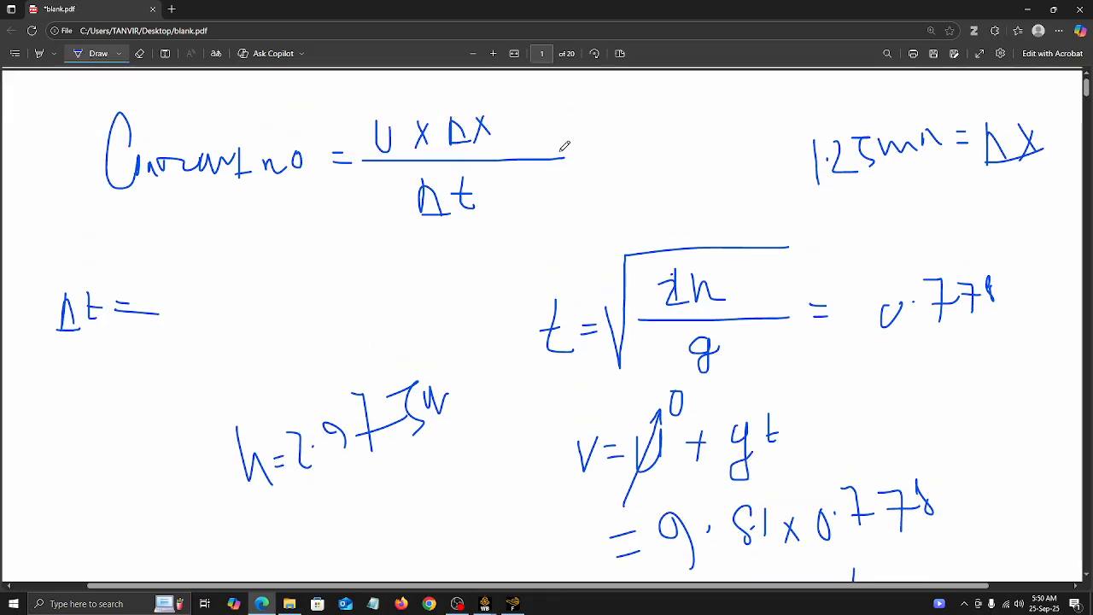
pyautogui.scroll(-3, 683, 515)
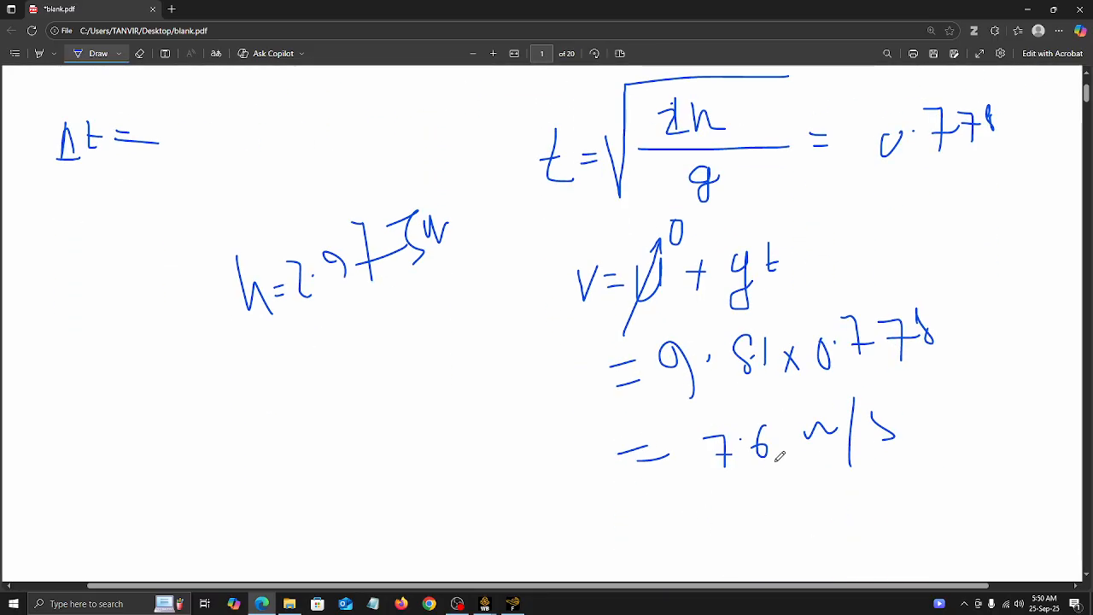
pyautogui.scroll(3, 704, 409)
pyautogui.click(139, 53)
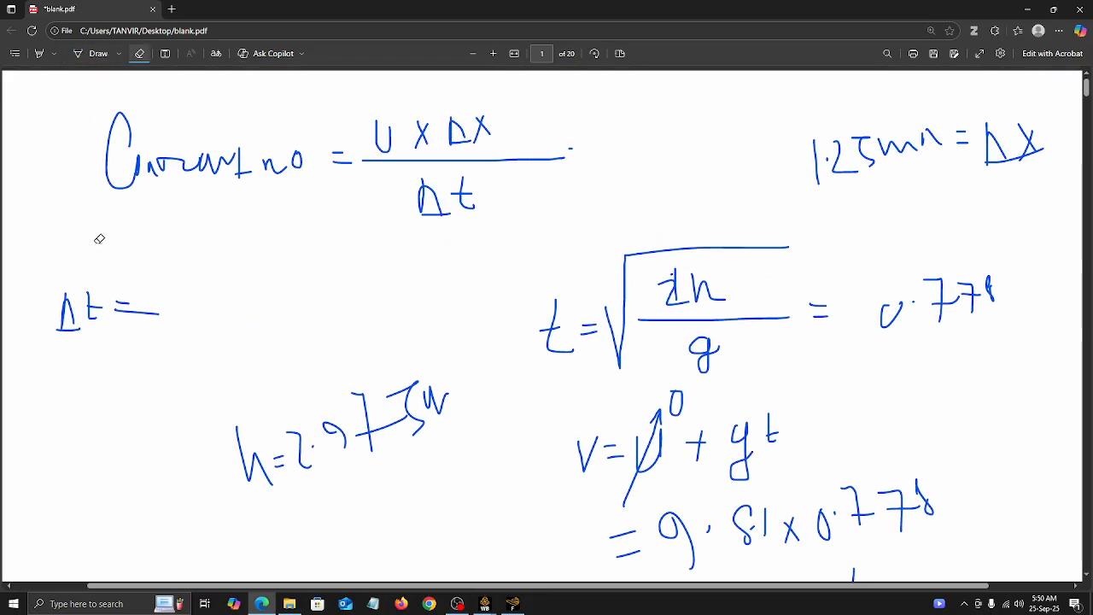
pyautogui.moveTo(60, 309)
pyautogui.mouseDown()
pyautogui.moveTo(128, 308)
pyautogui.moveTo(83, 301)
pyautogui.mouseUp()
pyautogui.moveTo(100, 260)
pyautogui.mouseDown()
pyautogui.moveTo(530, 415)
pyautogui.moveTo(370, 433)
pyautogui.moveTo(556, 446)
pyautogui.moveTo(630, 319)
pyautogui.moveTo(678, 306)
pyautogui.moveTo(584, 360)
pyautogui.moveTo(679, 286)
pyautogui.moveTo(856, 263)
pyautogui.moveTo(976, 267)
pyautogui.moveTo(957, 303)
pyautogui.moveTo(812, 327)
pyautogui.moveTo(994, 145)
pyautogui.moveTo(994, 116)
pyautogui.moveTo(958, 137)
pyautogui.moveTo(1018, 138)
pyautogui.moveTo(1024, 127)
pyautogui.mouseUp()
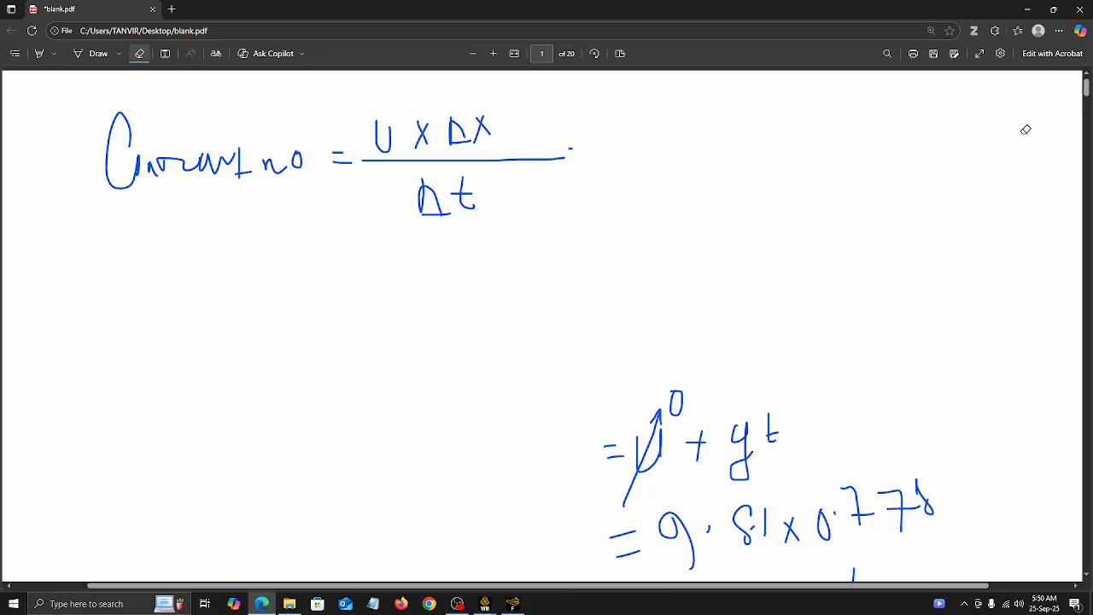
pyautogui.scroll(-3, 797, 405)
pyautogui.moveTo(1024, 328)
pyautogui.mouseDown()
pyautogui.moveTo(610, 402)
pyautogui.moveTo(696, 371)
pyautogui.moveTo(639, 383)
pyautogui.moveTo(760, 398)
pyautogui.moveTo(897, 274)
pyautogui.moveTo(752, 298)
pyautogui.moveTo(744, 276)
pyautogui.moveTo(624, 349)
pyautogui.moveTo(631, 308)
pyautogui.moveTo(637, 346)
pyautogui.moveTo(664, 218)
pyautogui.moveTo(611, 228)
pyautogui.moveTo(642, 177)
pyautogui.moveTo(667, 204)
pyautogui.moveTo(796, 188)
pyautogui.moveTo(781, 206)
pyautogui.moveTo(701, 210)
pyautogui.mouseUp()
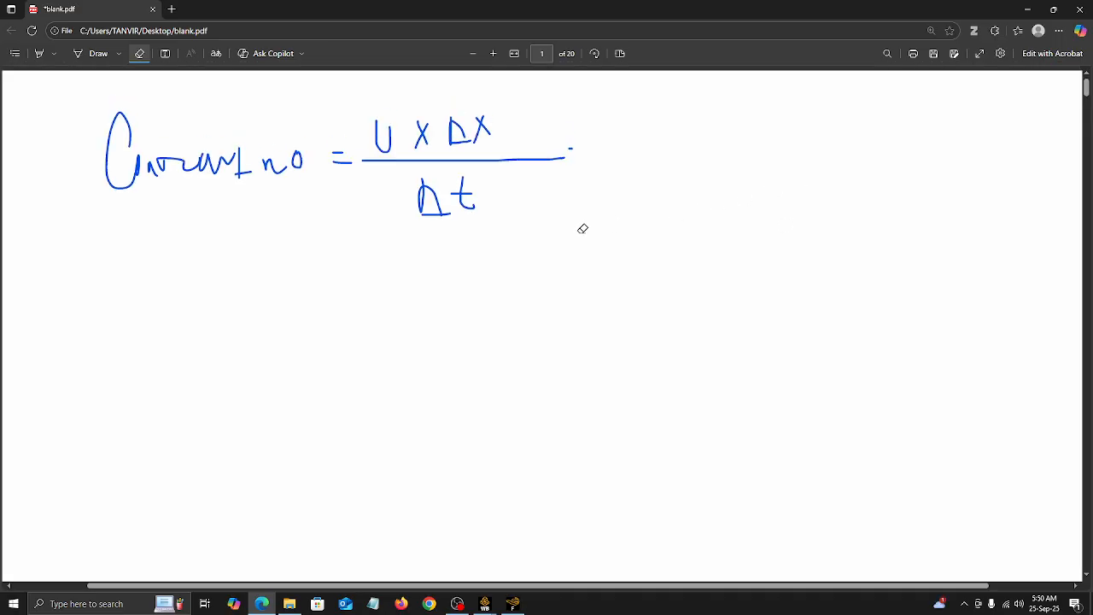
# Step: Handwrite an equals sign and a fraction with 7.6 × 0.0125 as numerator below the Courant number formula
pyautogui.click(76, 54)
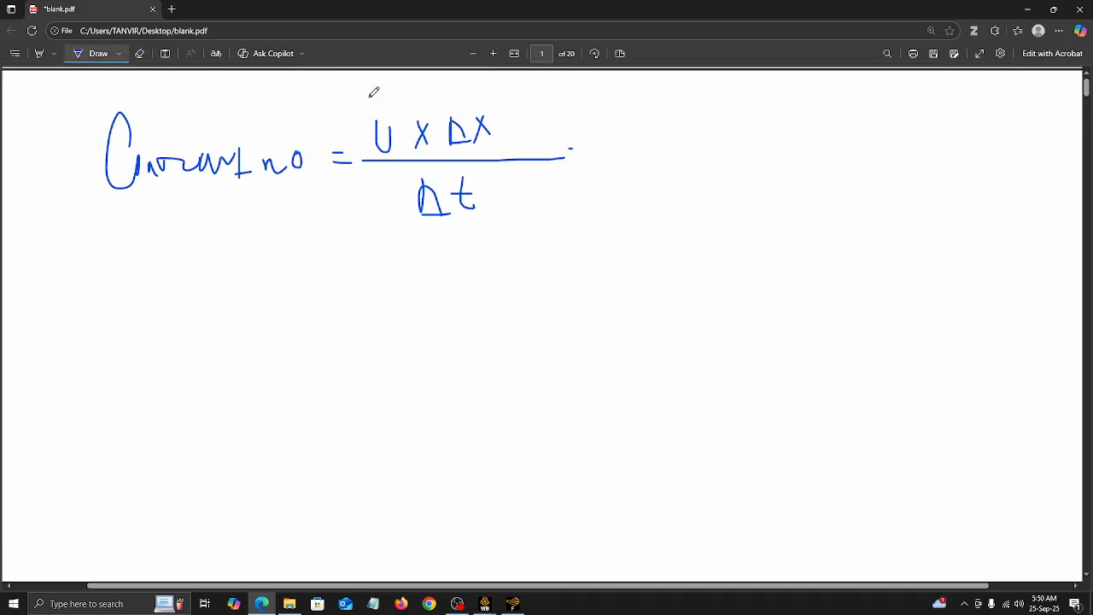
pyautogui.moveTo(323, 282)
pyautogui.mouseDown()
pyautogui.moveTo(349, 281)
pyautogui.moveTo(348, 298)
pyautogui.moveTo(615, 283)
pyautogui.mouseUp()
pyautogui.moveTo(385, 246)
pyautogui.mouseDown()
pyautogui.moveTo(396, 278)
pyautogui.moveTo(434, 259)
pyautogui.moveTo(442, 275)
pyautogui.moveTo(489, 260)
pyautogui.mouseUp()
pyautogui.moveTo(490, 247)
pyautogui.mouseDown()
pyautogui.moveTo(481, 274)
pyautogui.moveTo(512, 279)
pyautogui.moveTo(521, 275)
pyautogui.moveTo(511, 245)
pyautogui.moveTo(548, 269)
pyautogui.moveTo(561, 245)
pyautogui.moveTo(580, 277)
pyautogui.moveTo(617, 272)
pyautogui.moveTo(624, 253)
pyautogui.moveTo(630, 261)
pyautogui.mouseUp()
pyautogui.click(537, 256)
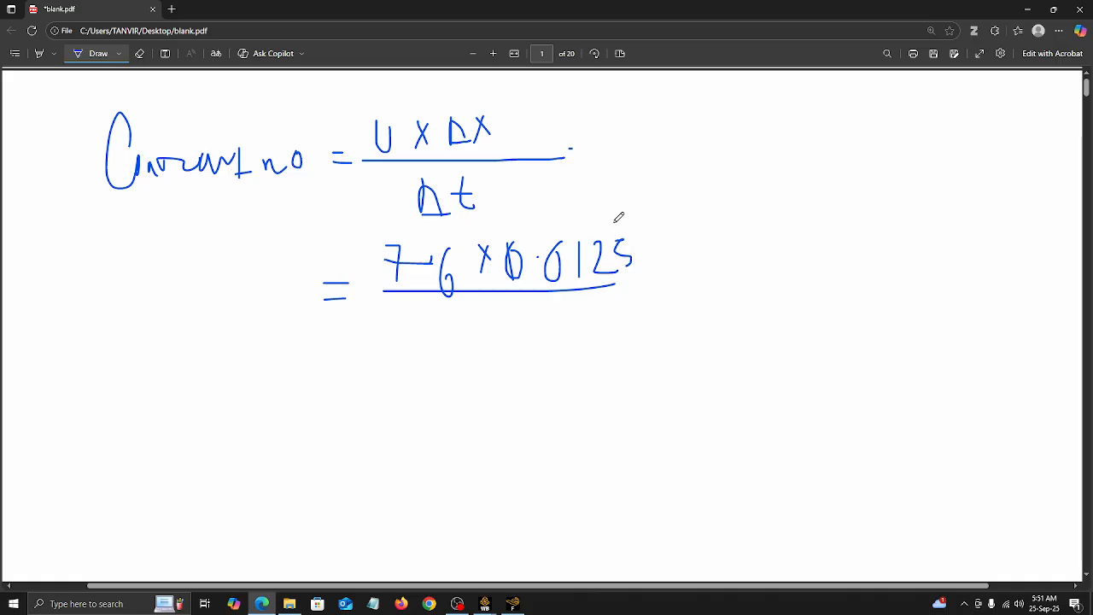
# Step: Correct the cell size in the numerator to 0.00125
pyautogui.click(140, 54)
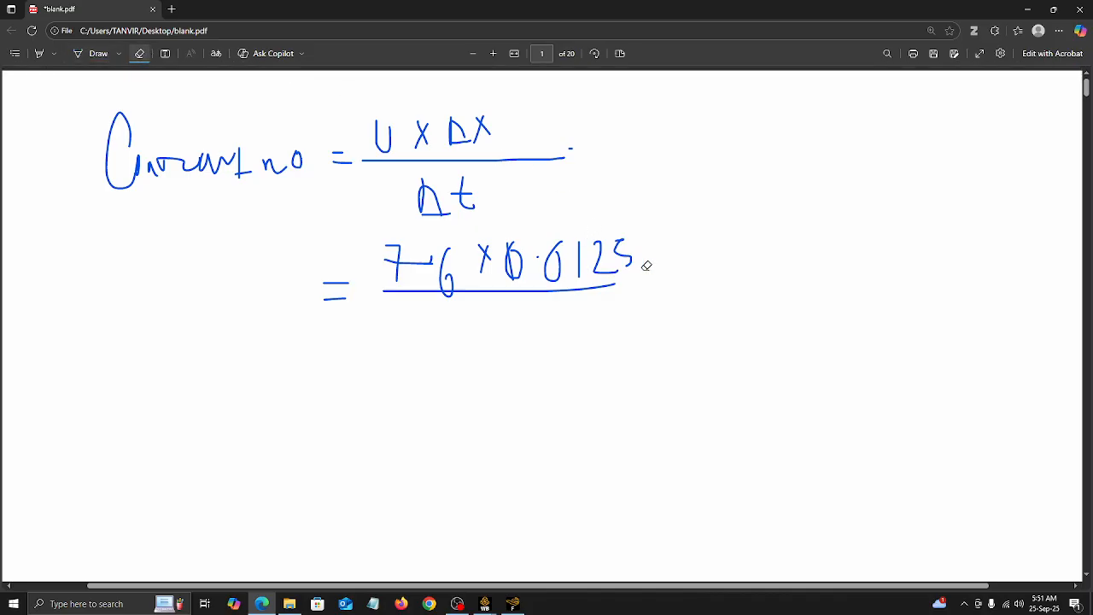
pyautogui.moveTo(646, 266)
pyautogui.mouseDown()
pyautogui.moveTo(597, 249)
pyautogui.moveTo(572, 257)
pyautogui.moveTo(602, 234)
pyautogui.moveTo(613, 267)
pyautogui.moveTo(646, 259)
pyautogui.moveTo(675, 232)
pyautogui.moveTo(659, 266)
pyautogui.mouseUp()
pyautogui.click(85, 53)
# Step: Check the time step size in Fluent, handwrite 0.00016 as the denominator, and add an equals sign below
pyautogui.moveTo(458, 323)
pyautogui.mouseDown()
pyautogui.moveTo(441, 315)
pyautogui.moveTo(452, 314)
pyautogui.mouseUp()
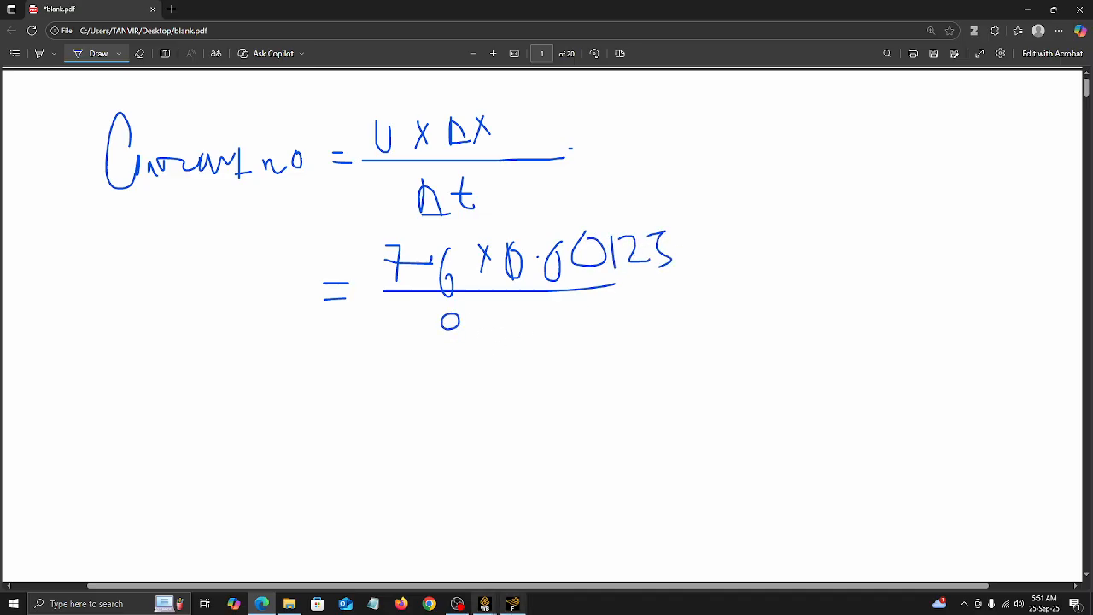
pyautogui.click(516, 606)
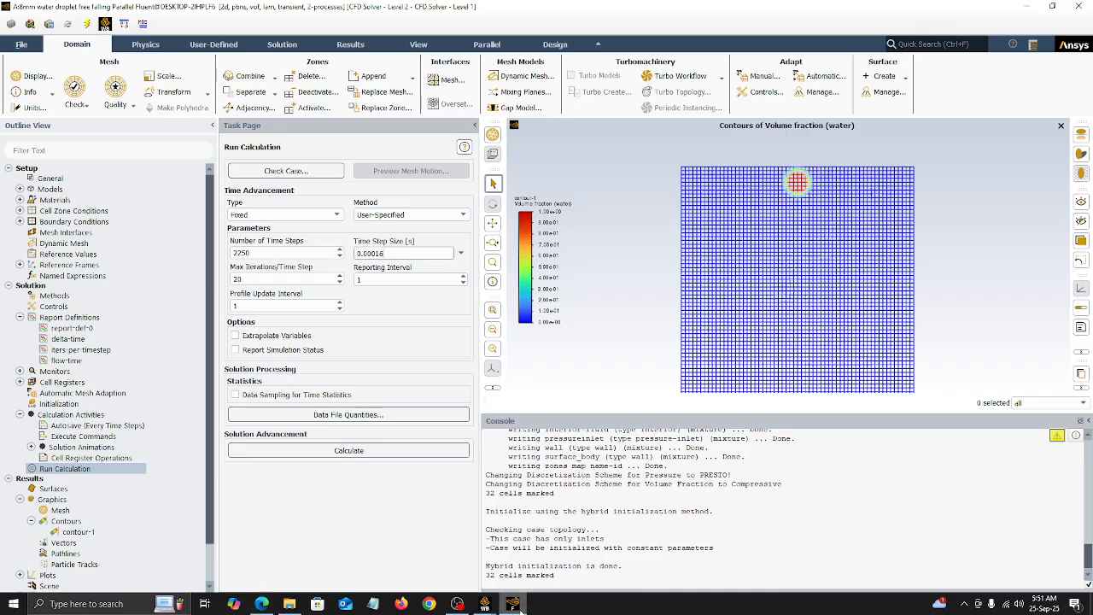
pyautogui.click(514, 606)
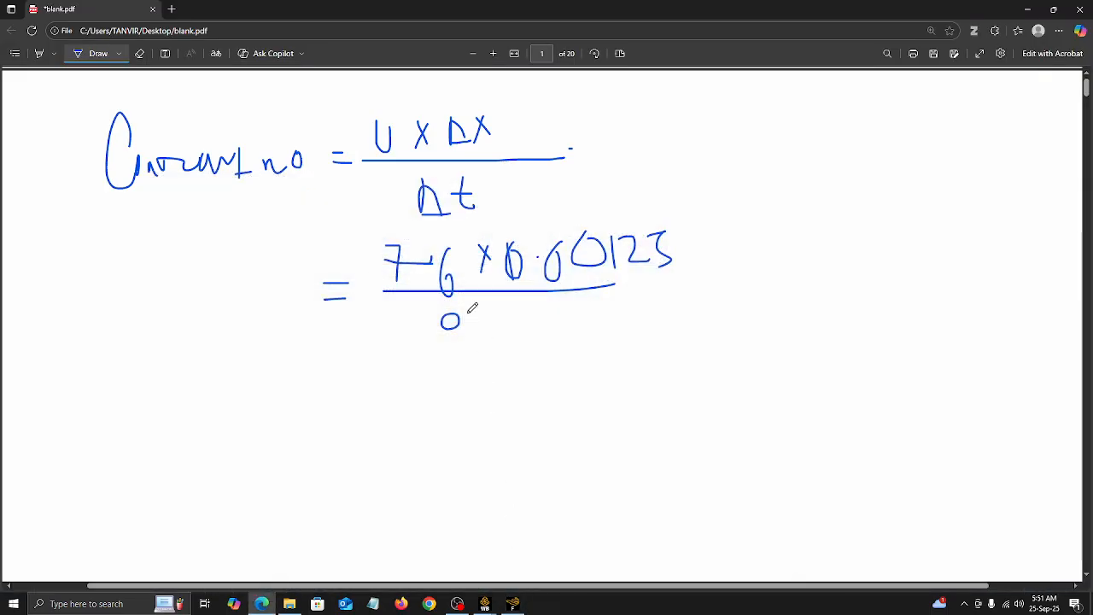
pyautogui.moveTo(495, 302)
pyautogui.mouseDown()
pyautogui.moveTo(505, 318)
pyautogui.moveTo(511, 301)
pyautogui.mouseUp()
pyautogui.moveTo(533, 304)
pyautogui.mouseDown()
pyautogui.moveTo(526, 319)
pyautogui.moveTo(542, 307)
pyautogui.moveTo(546, 326)
pyautogui.mouseUp()
pyautogui.moveTo(564, 286); pyautogui.dragTo(557, 316)
pyautogui.moveTo(331, 397); pyautogui.dragTo(384, 401)
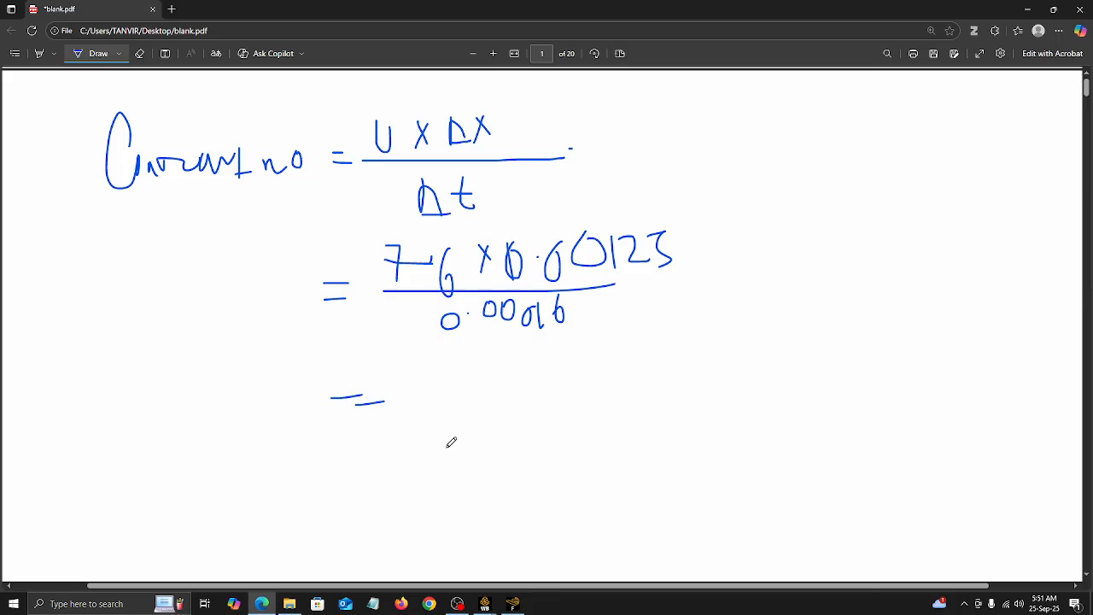
# Step: Correct the Courant number formula to U × Δt over Δx by erasing and rewriting the swapped terms and fraction line
pyautogui.click(137, 53)
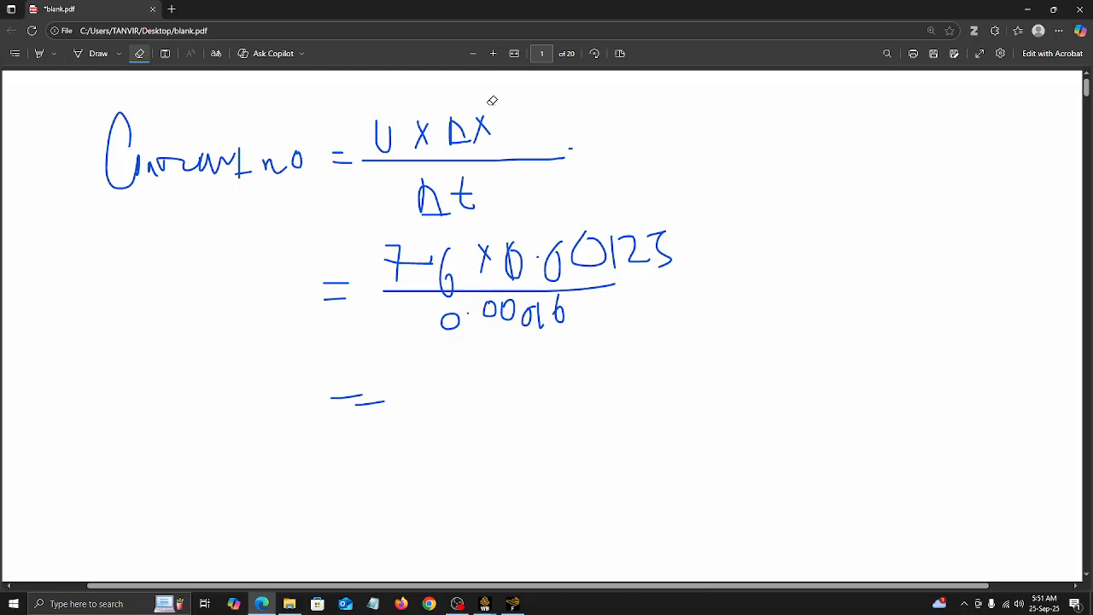
pyautogui.moveTo(491, 101)
pyautogui.mouseDown()
pyautogui.moveTo(451, 150)
pyautogui.moveTo(491, 146)
pyautogui.moveTo(494, 132)
pyautogui.moveTo(478, 207)
pyautogui.mouseUp()
pyautogui.click(91, 53)
pyautogui.click(139, 53)
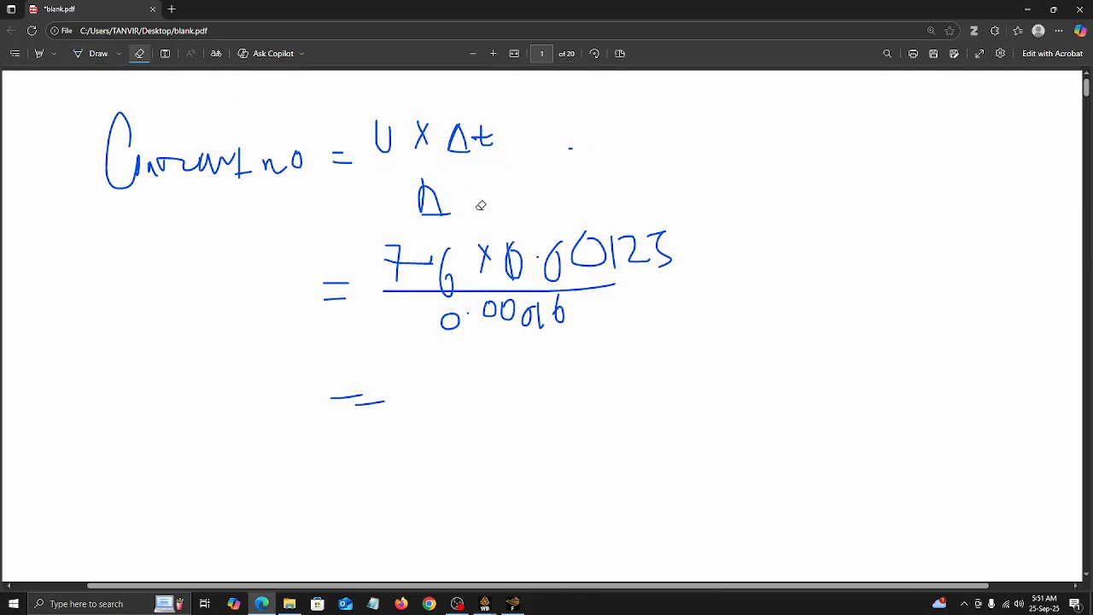
pyautogui.click(39, 54)
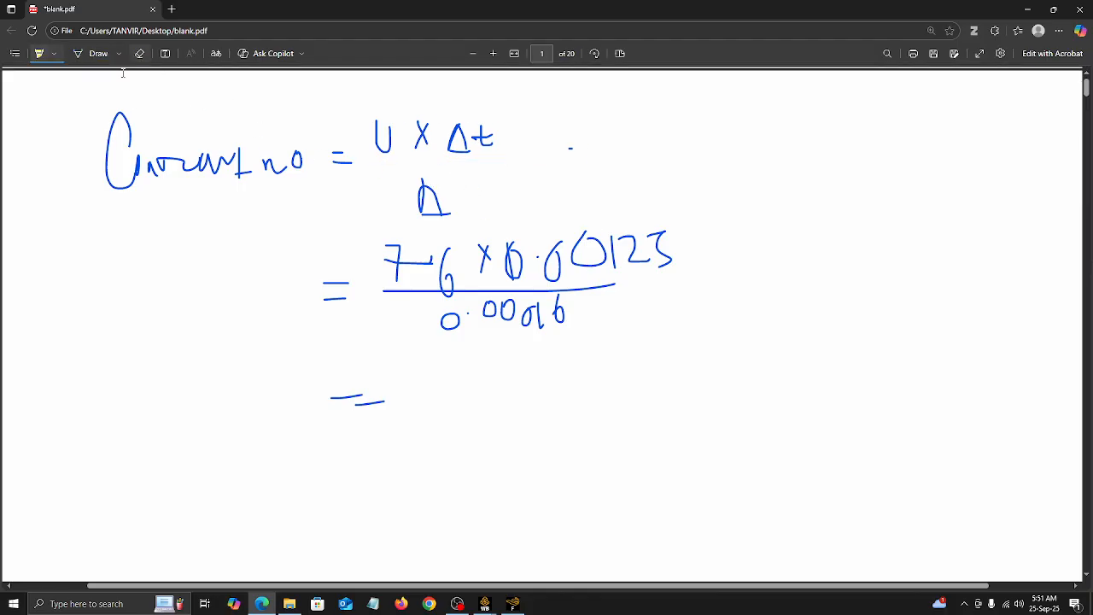
pyautogui.click(75, 54)
pyautogui.moveTo(375, 161)
pyautogui.mouseDown()
pyautogui.moveTo(500, 160)
pyautogui.moveTo(466, 207)
pyautogui.mouseUp()
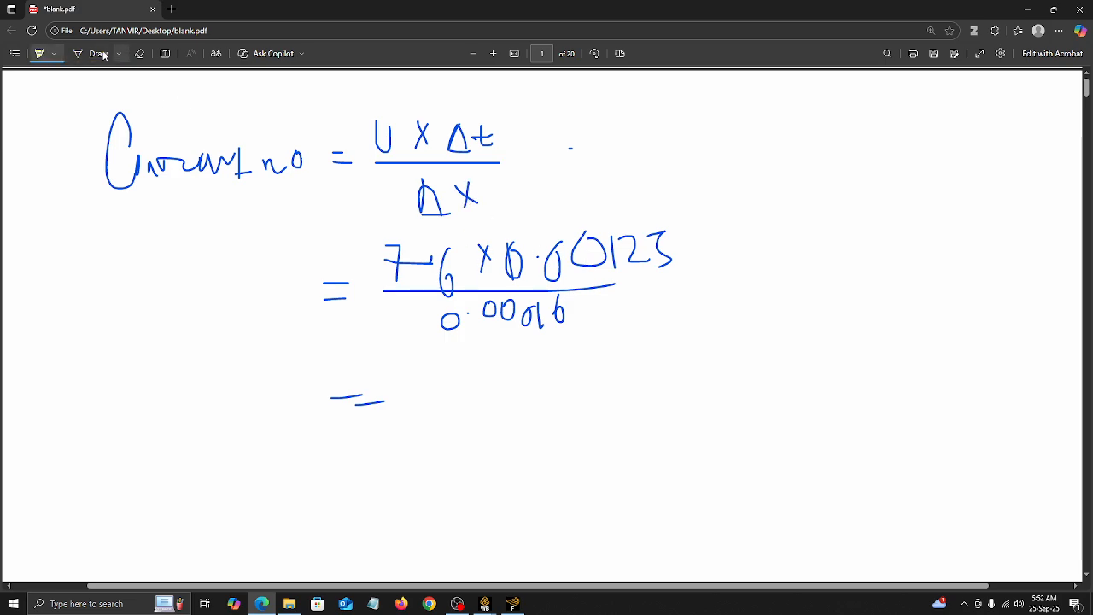
# Step: Swap the substituted values so the fraction reads 7.6 × 0.00016 over 0.00125
pyautogui.click(139, 53)
pyautogui.moveTo(668, 244); pyautogui.dragTo(506, 249)
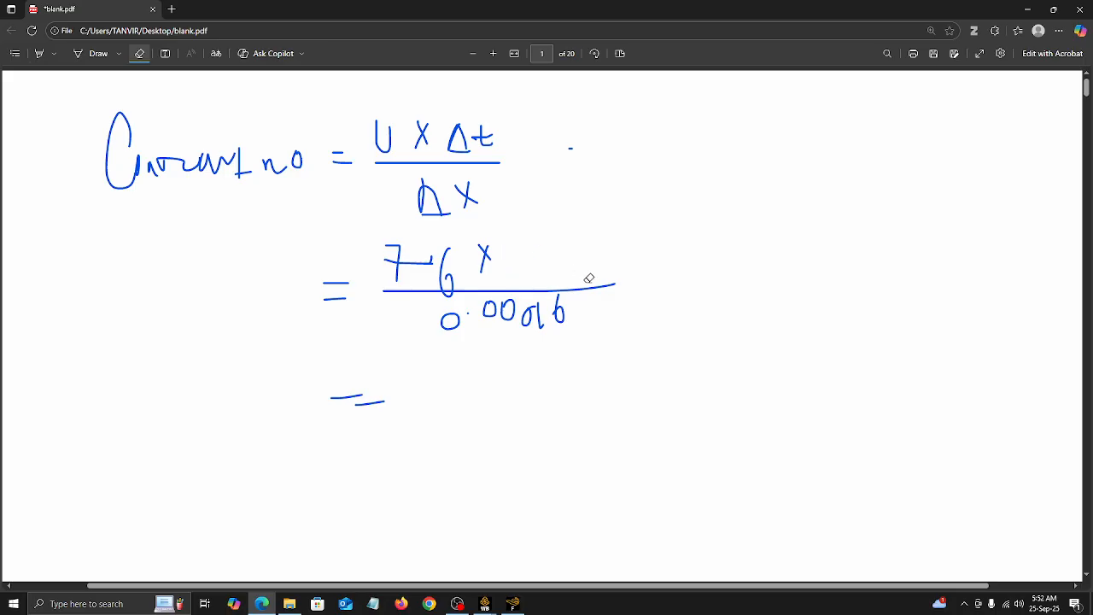
pyautogui.moveTo(570, 303)
pyautogui.mouseDown()
pyautogui.moveTo(424, 320)
pyautogui.moveTo(512, 309)
pyautogui.moveTo(461, 311)
pyautogui.moveTo(444, 328)
pyautogui.moveTo(521, 318)
pyautogui.moveTo(540, 332)
pyautogui.mouseUp()
pyautogui.click(100, 53)
pyautogui.click(459, 325)
pyautogui.moveTo(553, 315)
pyautogui.mouseDown()
pyautogui.moveTo(563, 308)
pyautogui.moveTo(578, 327)
pyautogui.mouseUp()
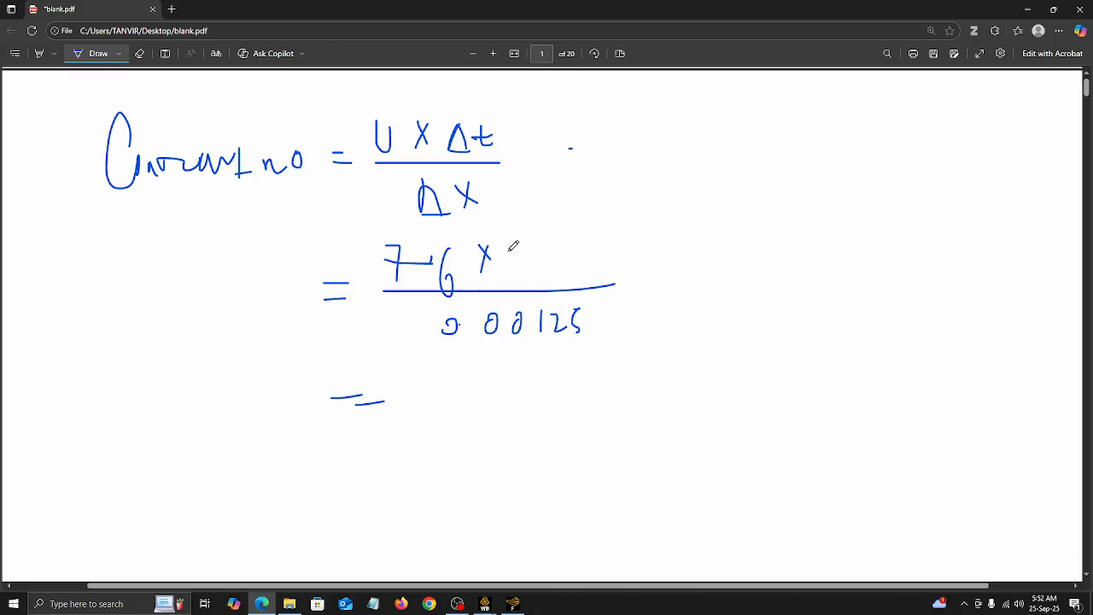
pyautogui.moveTo(517, 245); pyautogui.dragTo(544, 254)
pyautogui.moveTo(566, 246)
pyautogui.mouseDown()
pyautogui.moveTo(575, 256)
pyautogui.moveTo(635, 224)
pyautogui.moveTo(630, 253)
pyautogui.mouseUp()
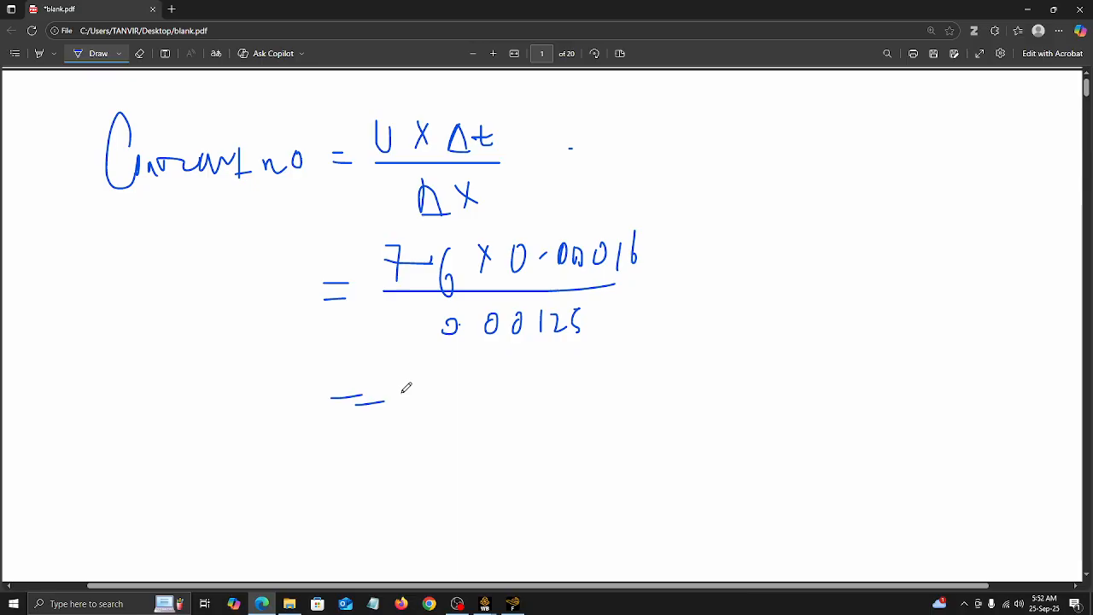
# Step: Handwrite the Courant number result 0.97 after the lower equals sign
pyautogui.moveTo(432, 384)
pyautogui.mouseDown()
pyautogui.moveTo(459, 368)
pyautogui.moveTo(468, 405)
pyautogui.mouseUp()
pyautogui.click(450, 385)
pyautogui.moveTo(487, 365)
pyautogui.mouseDown()
pyautogui.moveTo(506, 365)
pyautogui.moveTo(495, 403)
pyautogui.mouseUp()
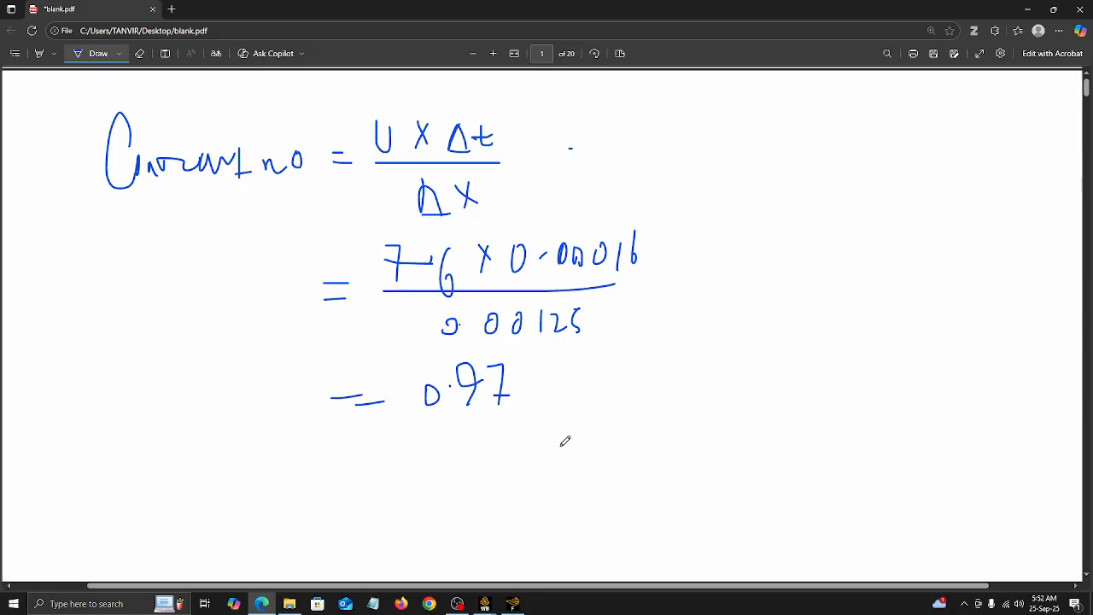
# Step: Draw a vertical divider beside the calculation and handwrite "Implicit" on its far side
pyautogui.moveTo(666, 141); pyautogui.dragTo(693, 450)
pyautogui.moveTo(700, 179)
pyautogui.mouseDown()
pyautogui.moveTo(700, 198)
pyautogui.moveTo(696, 185)
pyautogui.moveTo(709, 197)
pyautogui.moveTo(736, 190)
pyautogui.moveTo(744, 217)
pyautogui.mouseUp()
pyautogui.moveTo(743, 179)
pyautogui.mouseDown()
pyautogui.moveTo(762, 171)
pyautogui.moveTo(804, 189)
pyautogui.mouseUp()
pyautogui.moveTo(801, 180)
pyautogui.mouseDown()
pyautogui.moveTo(821, 176)
pyautogui.moveTo(821, 188)
pyautogui.moveTo(823, 168)
pyautogui.moveTo(797, 192)
pyautogui.moveTo(825, 169)
pyautogui.mouseUp()
pyautogui.click(796, 156)
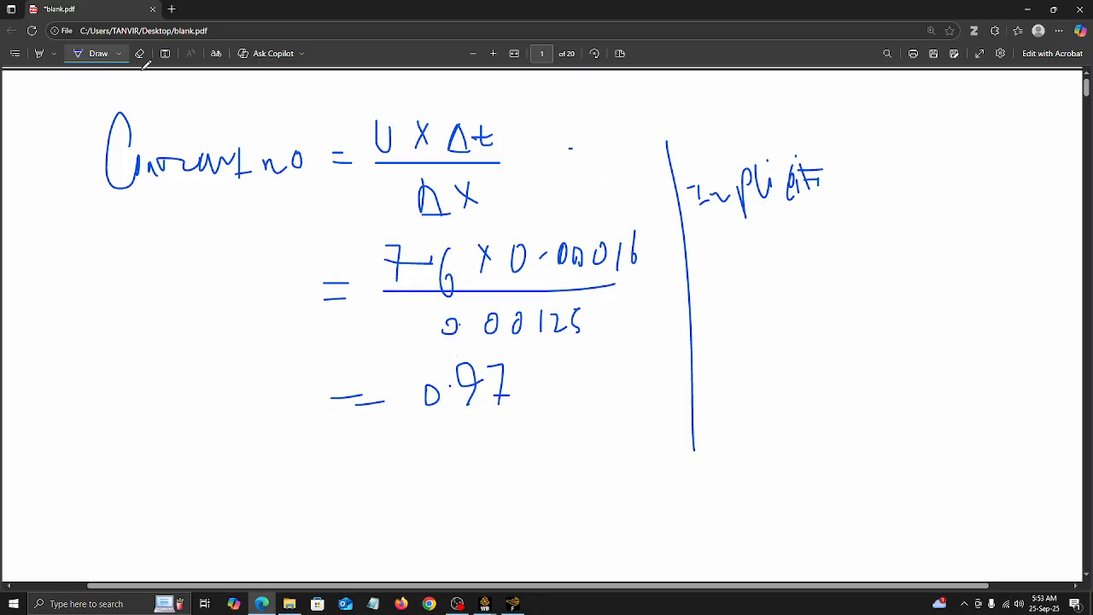
# Step: Handwrite "Explicit" below the word "Implicit"
pyautogui.moveTo(709, 273)
pyautogui.mouseDown()
pyautogui.moveTo(797, 345)
pyautogui.moveTo(811, 327)
pyautogui.mouseUp()
pyautogui.moveTo(832, 287); pyautogui.dragTo(906, 330)
pyautogui.click(898, 272)
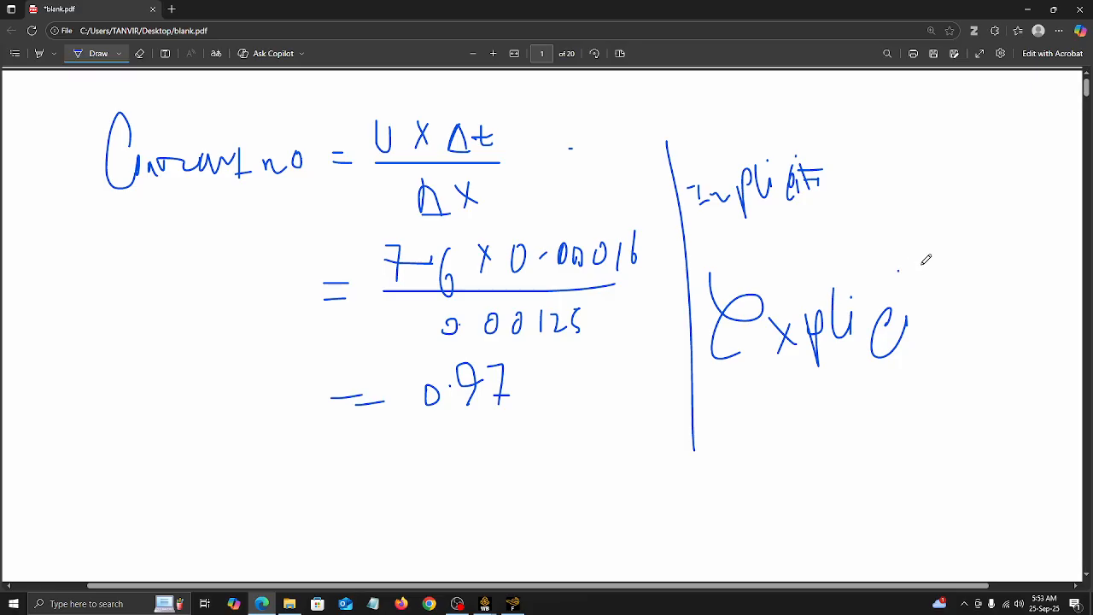
pyautogui.moveTo(929, 265); pyautogui.dragTo(948, 315)
pyautogui.moveTo(887, 292); pyautogui.dragTo(945, 284)
pyautogui.scroll(-1, 774, 353)
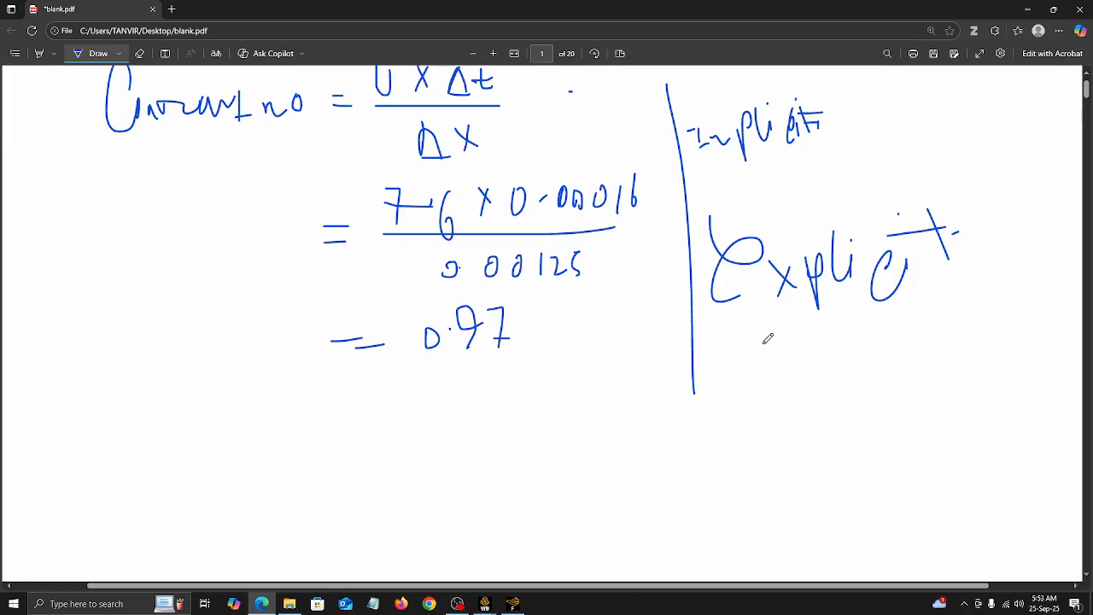
pyautogui.moveTo(772, 340)
pyautogui.mouseDown()
pyautogui.moveTo(748, 360)
pyautogui.moveTo(778, 369)
pyautogui.mouseUp()
pyautogui.moveTo(815, 331)
pyautogui.mouseDown()
pyautogui.moveTo(802, 347)
pyautogui.moveTo(820, 357)
pyautogui.mouseUp()
pyautogui.click(139, 53)
pyautogui.moveTo(815, 322)
pyautogui.mouseDown()
pyautogui.moveTo(807, 368)
pyautogui.moveTo(775, 361)
pyautogui.mouseUp()
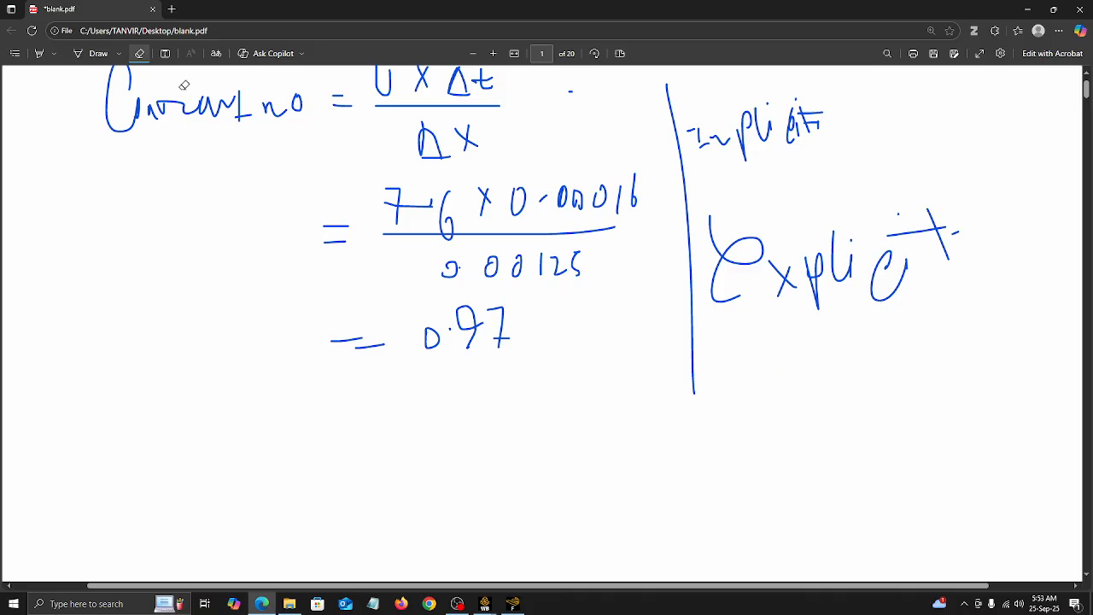
# Step: Handwrite the stability condition C < 1 below "Explicit" and draw a box around it
pyautogui.click(92, 53)
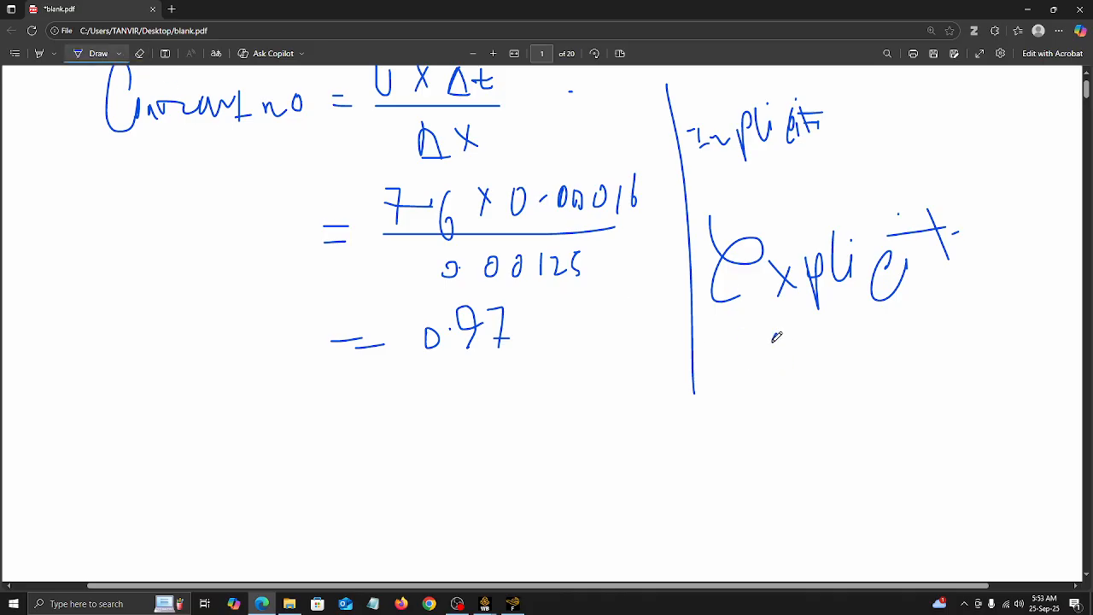
pyautogui.moveTo(770, 335)
pyautogui.mouseDown()
pyautogui.moveTo(758, 350)
pyautogui.moveTo(780, 362)
pyautogui.mouseUp()
pyautogui.moveTo(815, 328)
pyautogui.mouseDown()
pyautogui.moveTo(833, 362)
pyautogui.moveTo(841, 340)
pyautogui.mouseUp()
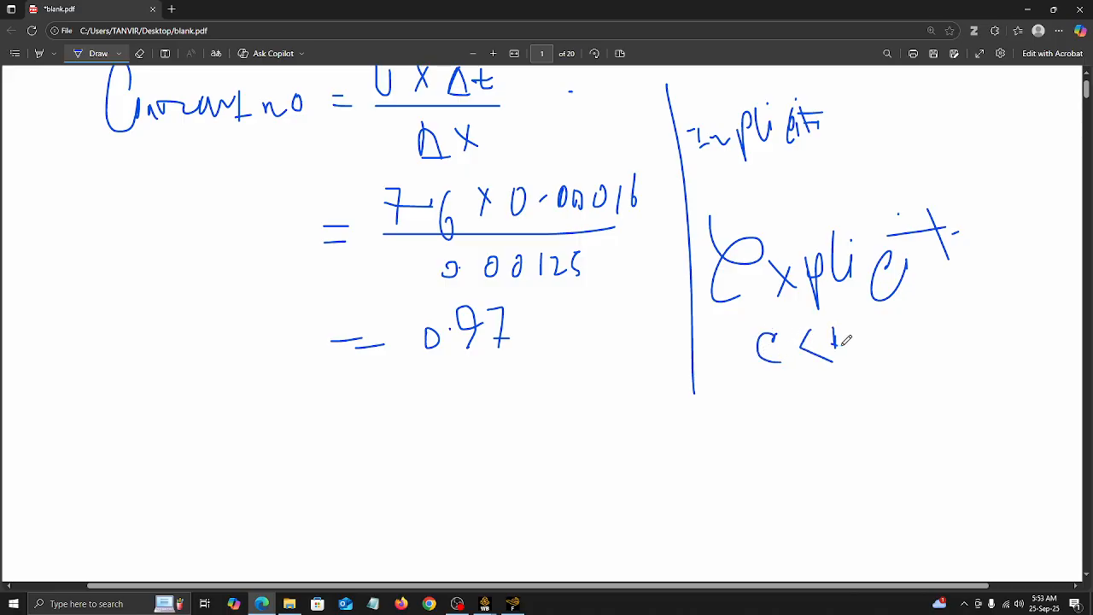
pyautogui.moveTo(756, 321)
pyautogui.mouseDown()
pyautogui.moveTo(751, 374)
pyautogui.moveTo(853, 376)
pyautogui.moveTo(753, 324)
pyautogui.mouseUp()
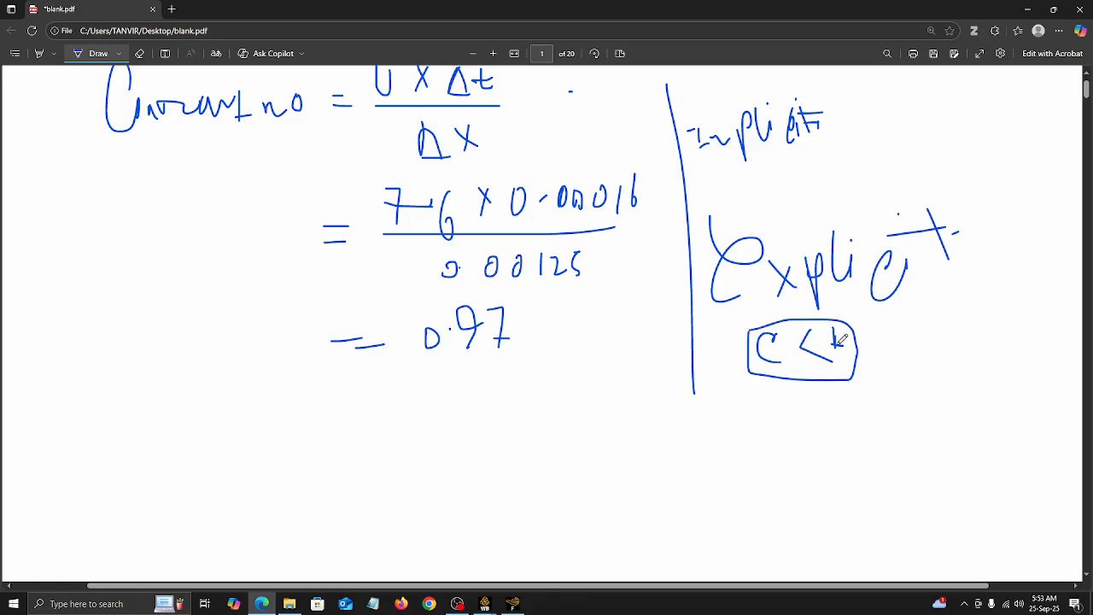
pyautogui.scroll(-1, 841, 340)
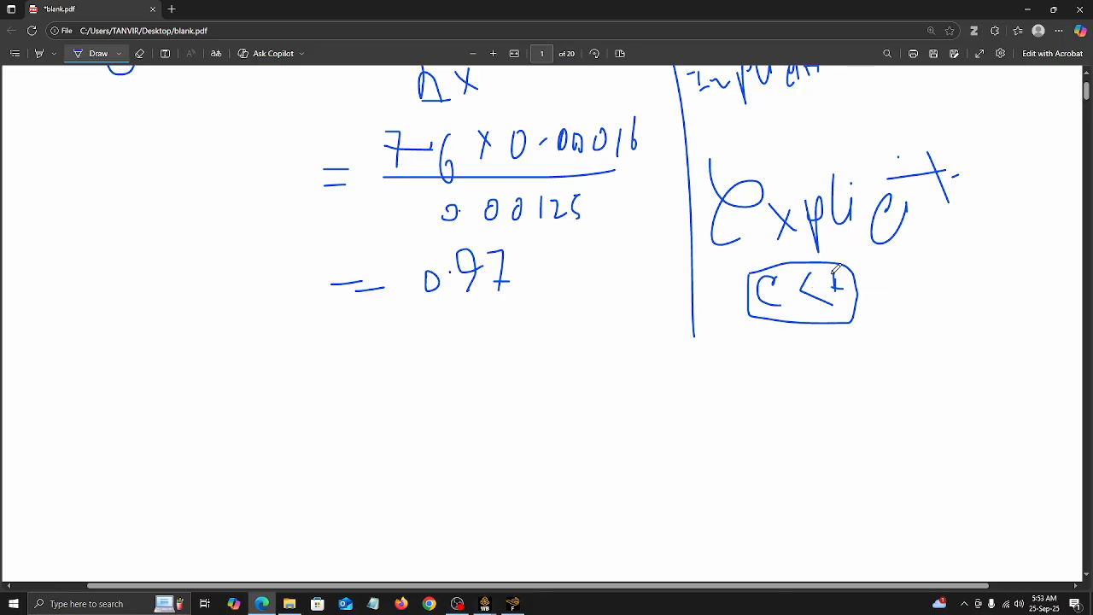
# Step: Handwrite "stable" below the boxed C < 1 condition
pyautogui.moveTo(768, 349); pyautogui.dragTo(751, 380)
pyautogui.moveTo(770, 346)
pyautogui.mouseDown()
pyautogui.moveTo(773, 382)
pyautogui.moveTo(791, 360)
pyautogui.moveTo(803, 376)
pyautogui.moveTo(821, 376)
pyautogui.mouseUp()
pyautogui.moveTo(835, 319)
pyautogui.mouseDown()
pyautogui.moveTo(833, 369)
pyautogui.moveTo(852, 345)
pyautogui.mouseUp()
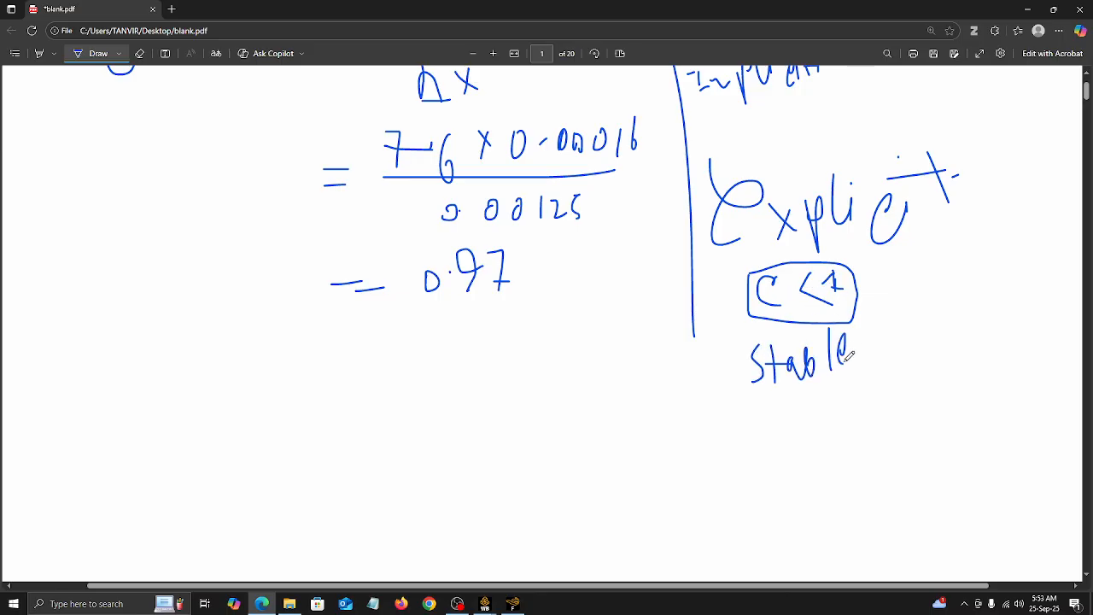
# Step: Erase the handwritten Courant number calculation beside the vertical divider
pyautogui.scroll(2, 788, 357)
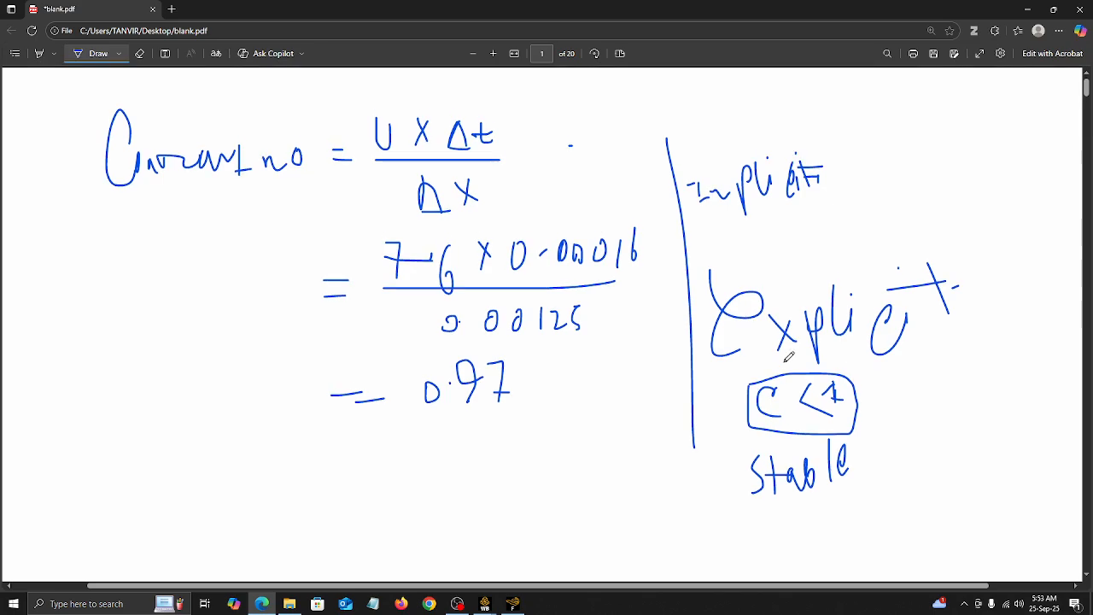
pyautogui.click(139, 53)
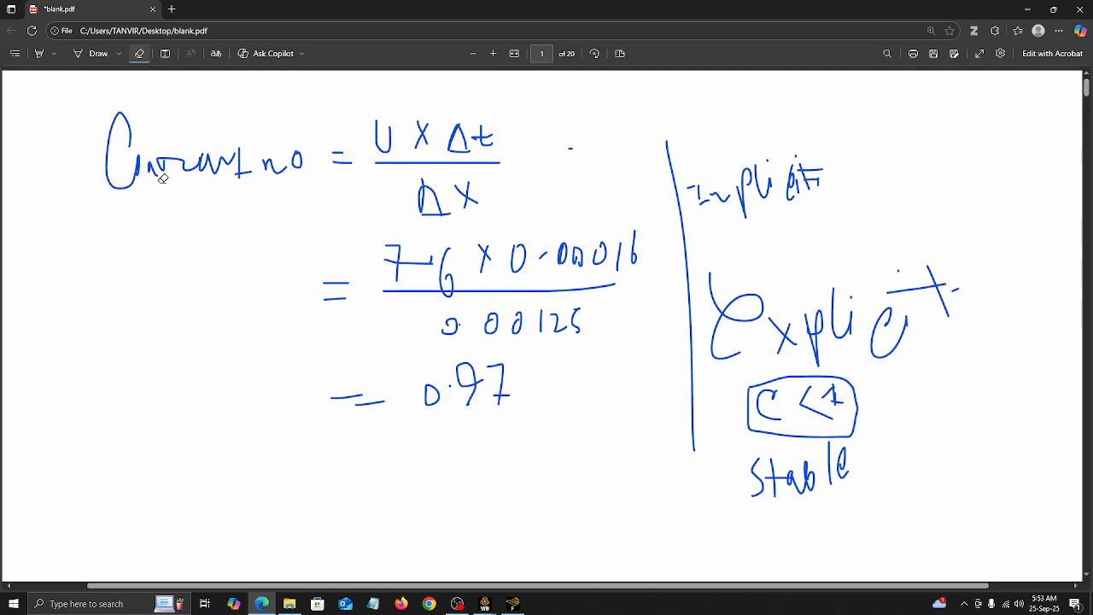
pyautogui.moveTo(104, 138)
pyautogui.mouseDown()
pyautogui.moveTo(137, 167)
pyautogui.moveTo(186, 173)
pyautogui.moveTo(271, 157)
pyautogui.moveTo(340, 174)
pyautogui.moveTo(347, 129)
pyautogui.moveTo(334, 149)
pyautogui.moveTo(362, 154)
pyautogui.moveTo(507, 134)
pyautogui.moveTo(458, 205)
pyautogui.moveTo(394, 266)
pyautogui.moveTo(427, 254)
pyautogui.moveTo(617, 282)
pyautogui.moveTo(538, 460)
pyautogui.mouseUp()
# Step: Switch to Fluent and include all additional quantities in the data file for postprocessing
pyautogui.click(512, 603)
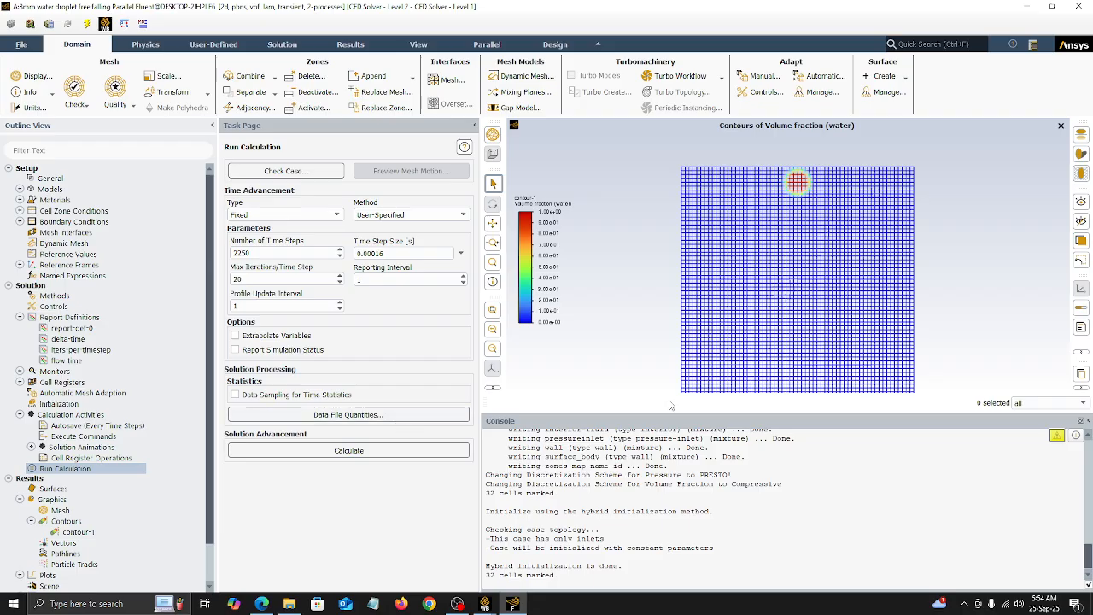
pyautogui.click(355, 414)
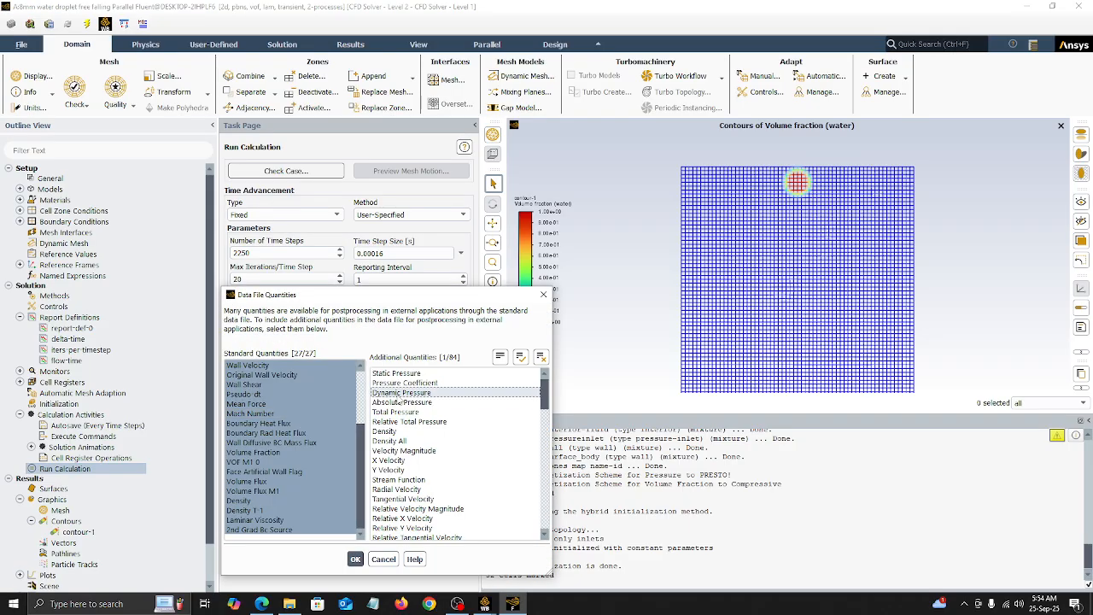
pyautogui.hotkey('ctrl', 'a')
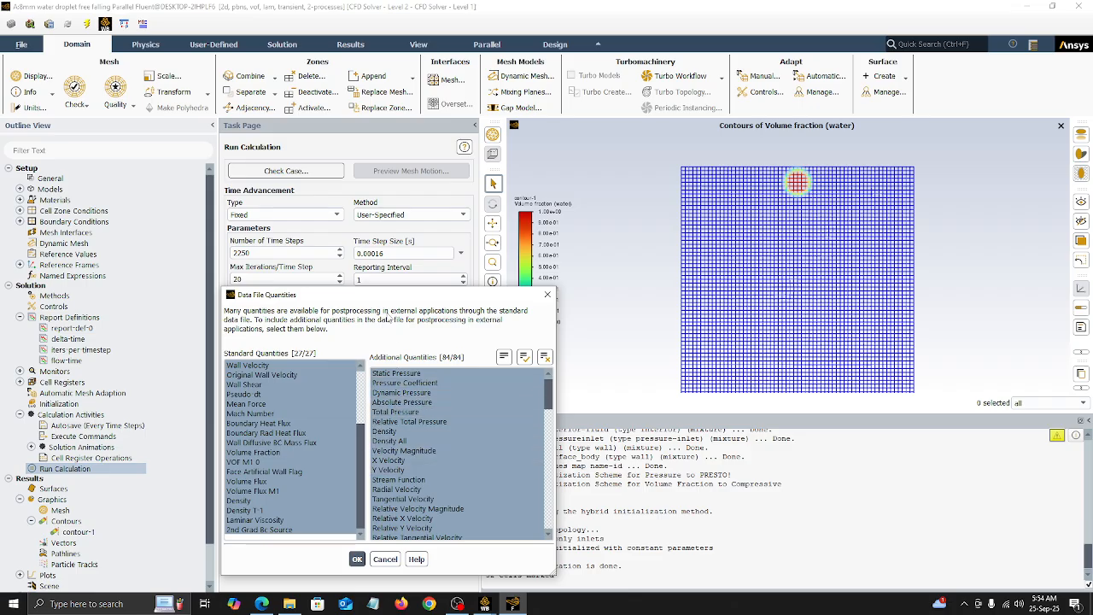
pyautogui.moveTo(384, 294); pyautogui.dragTo(611, 243)
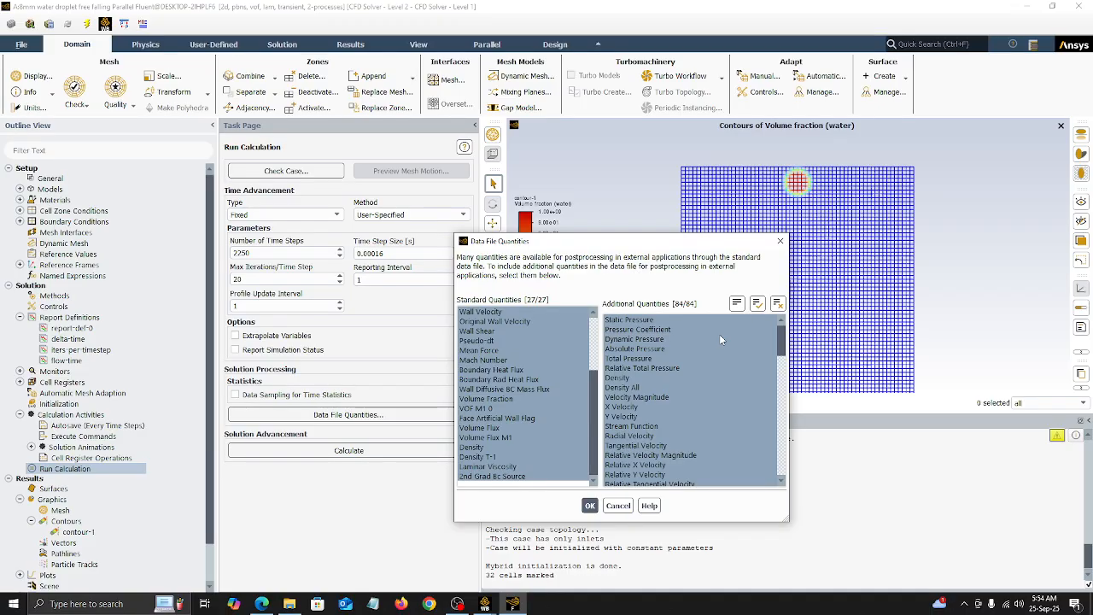
pyautogui.scroll(-5, 734, 362)
pyautogui.scroll(-5, 728, 367)
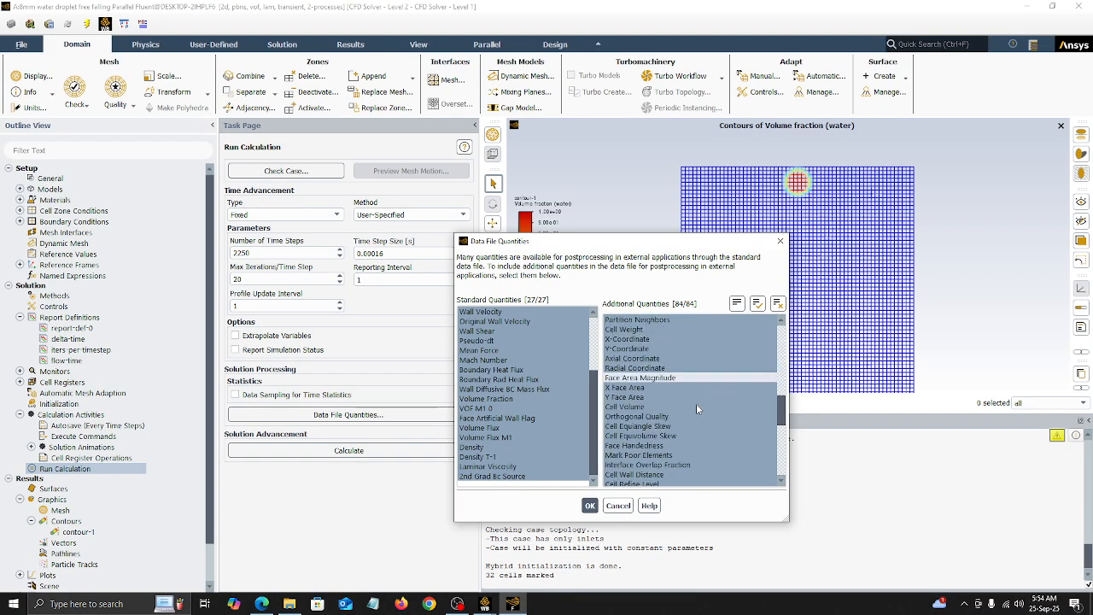
pyautogui.click(589, 505)
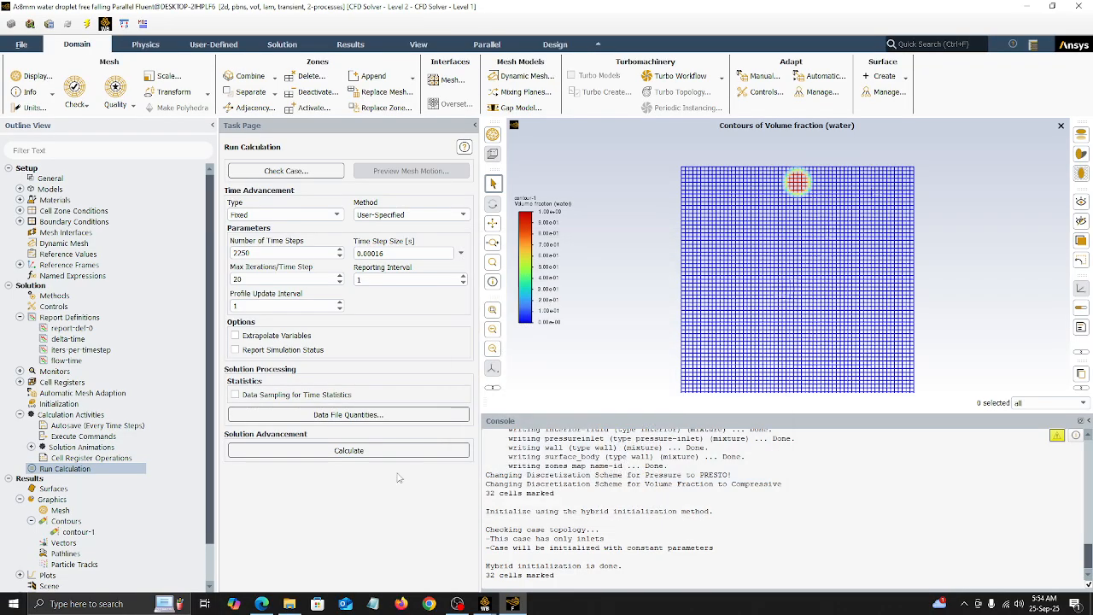
# Step: Start the calculation and view the water volume fraction contours of the running solution
pyautogui.click(364, 452)
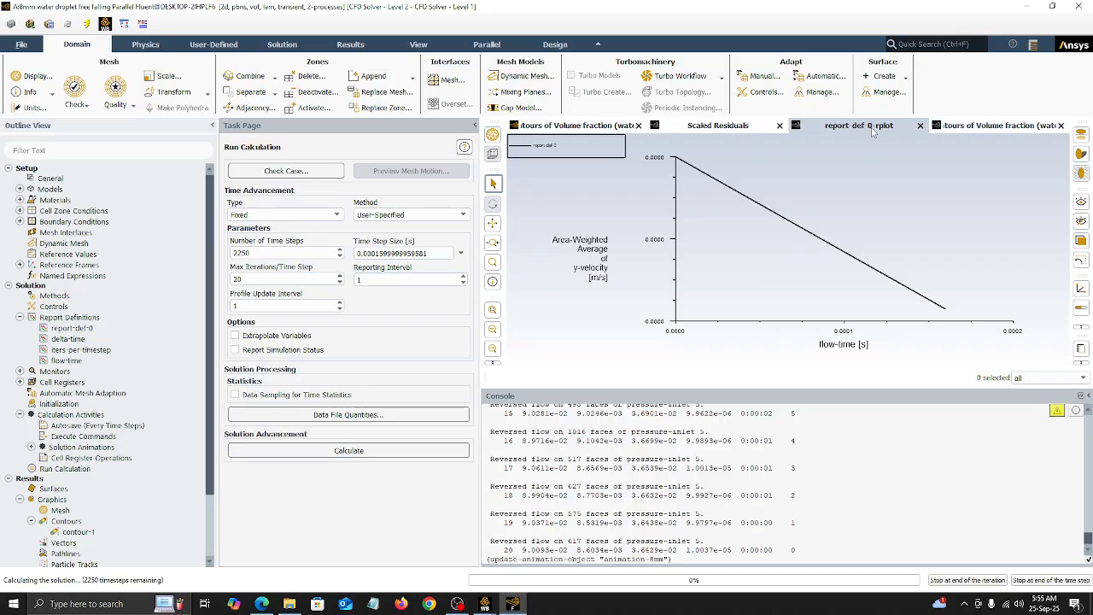
pyautogui.click(837, 130)
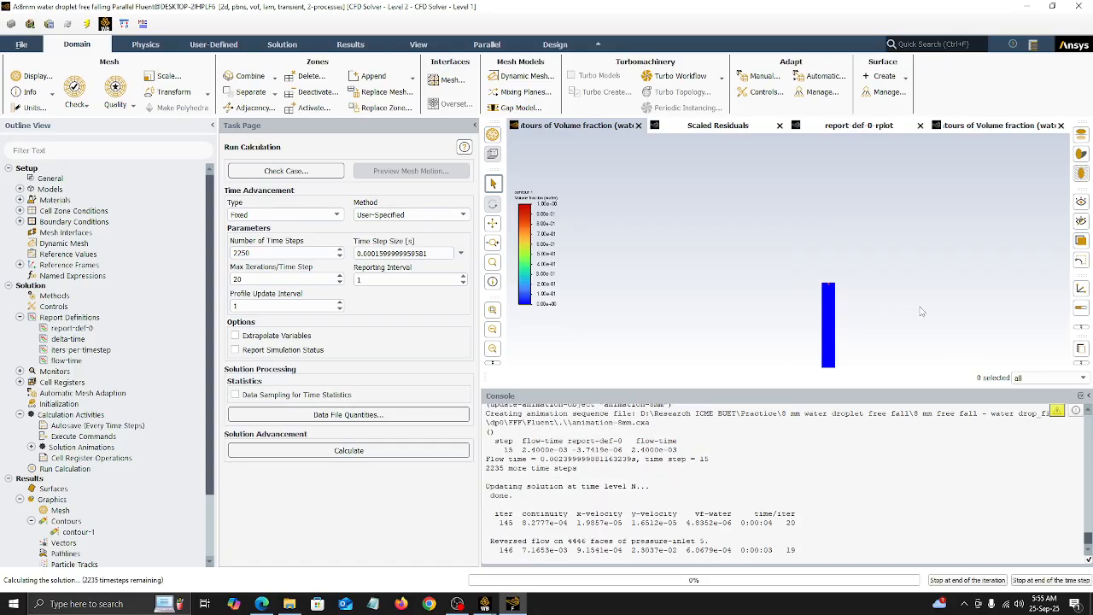
pyautogui.scroll(5, 846, 309)
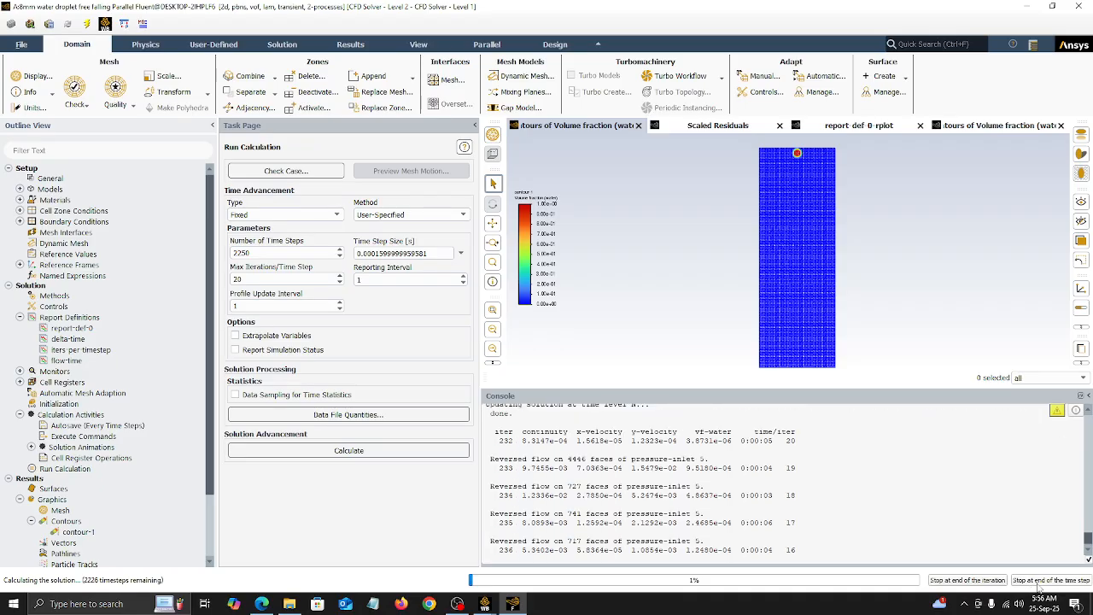
# Step: Stop the calculation at the end of the time step and review the volume fraction contours and scaled residuals
pyautogui.click(1038, 582)
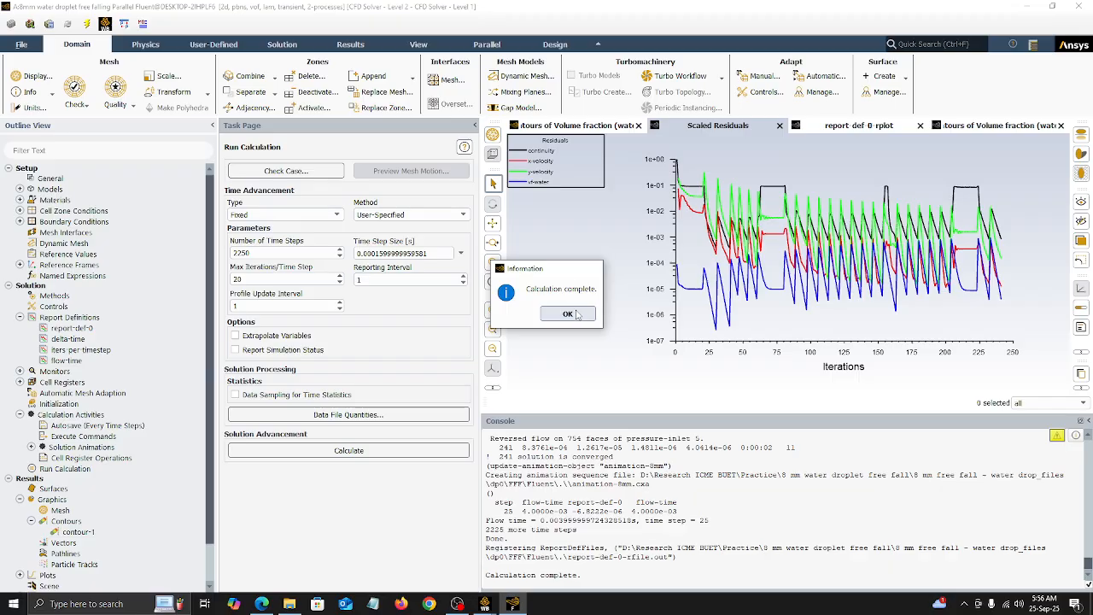
pyautogui.click(568, 315)
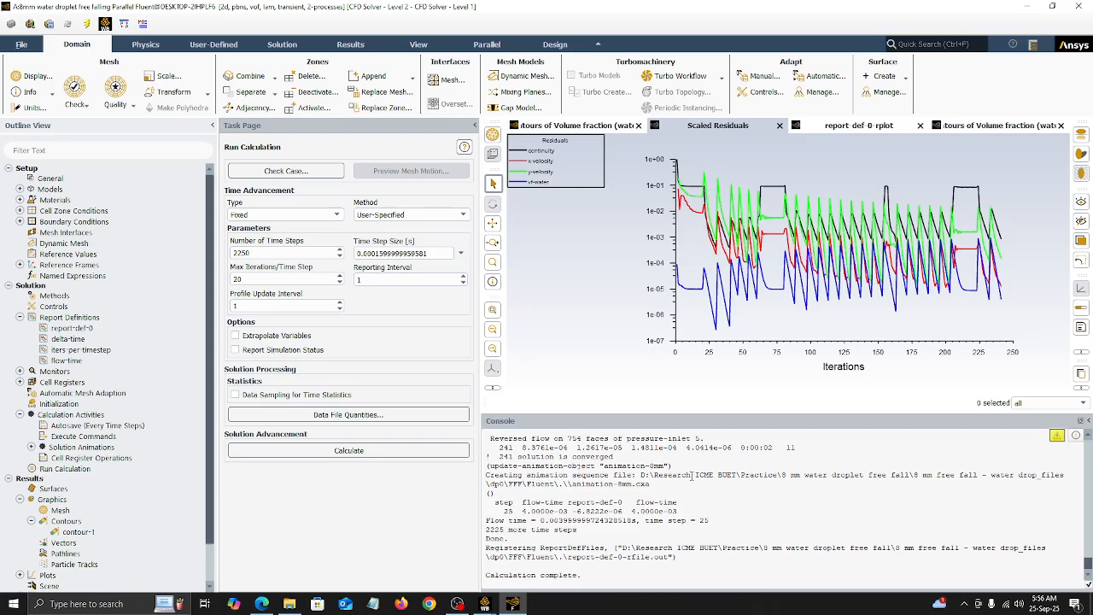
pyautogui.click(560, 126)
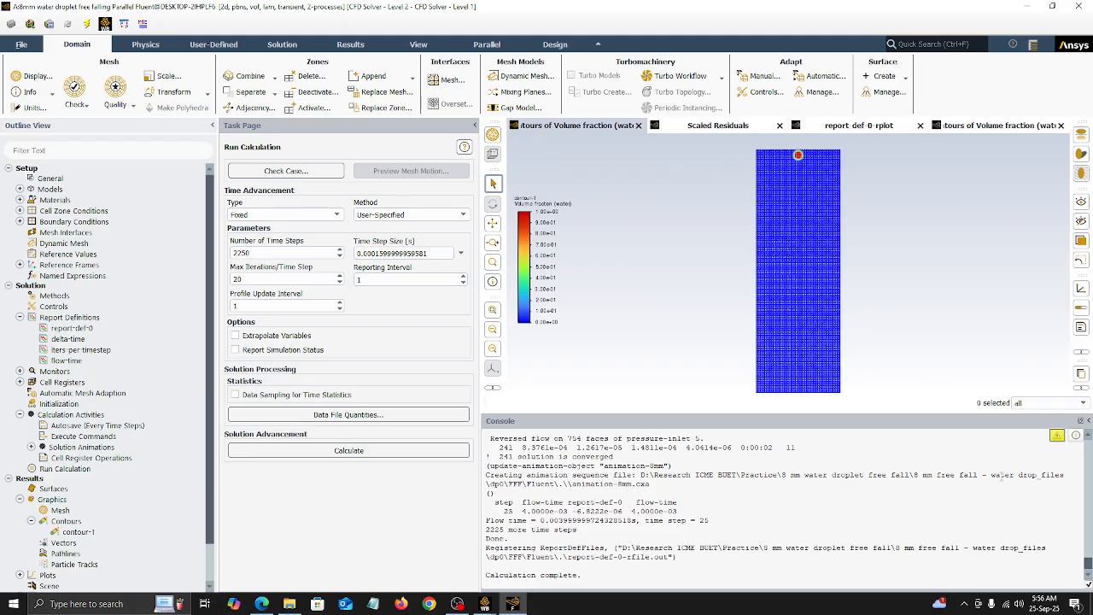
pyautogui.click(723, 129)
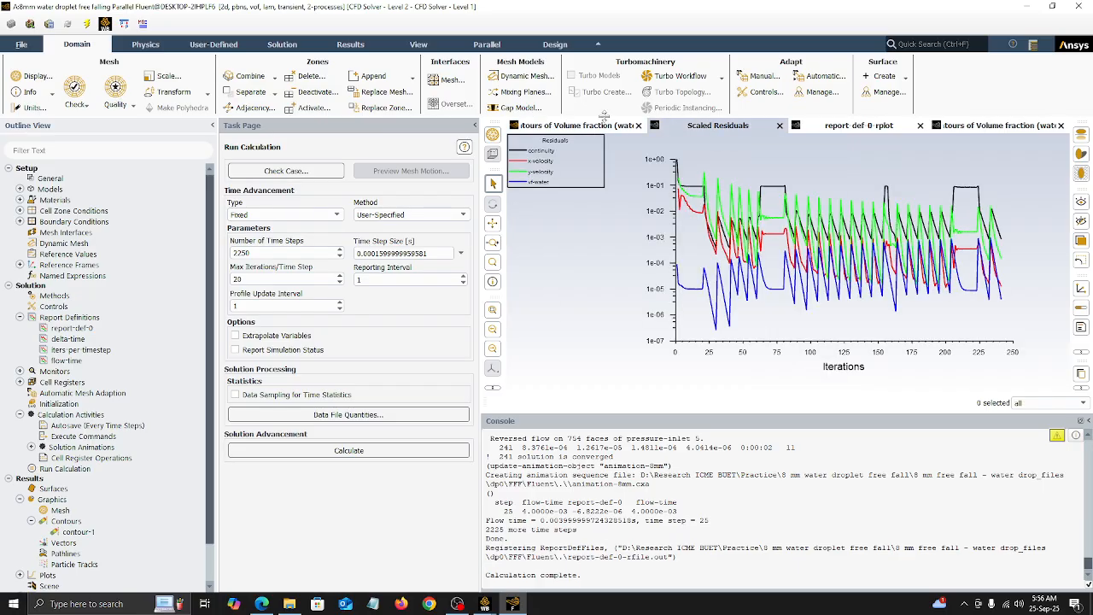
pyautogui.click(600, 125)
pyautogui.click(722, 128)
# Step: Switch to File Explorer and play the "Free Fall Droplet 30 mm" video from the Research ICME BUET Animation folder in VLC media player
pyautogui.click(290, 604)
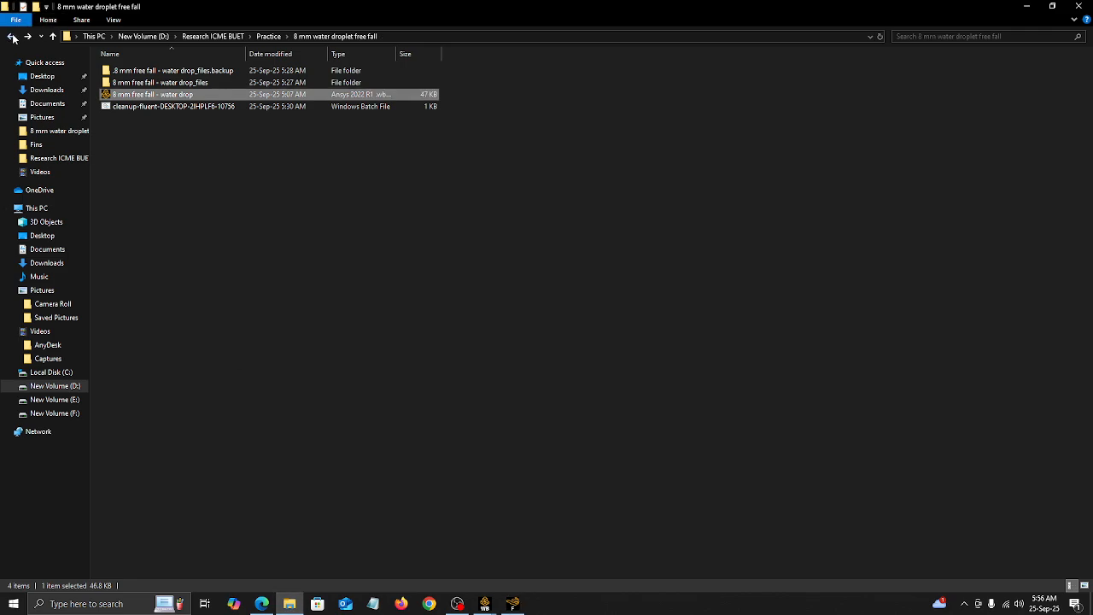
pyautogui.click(10, 36)
pyautogui.click(10, 36)
pyautogui.doubleClick(129, 84)
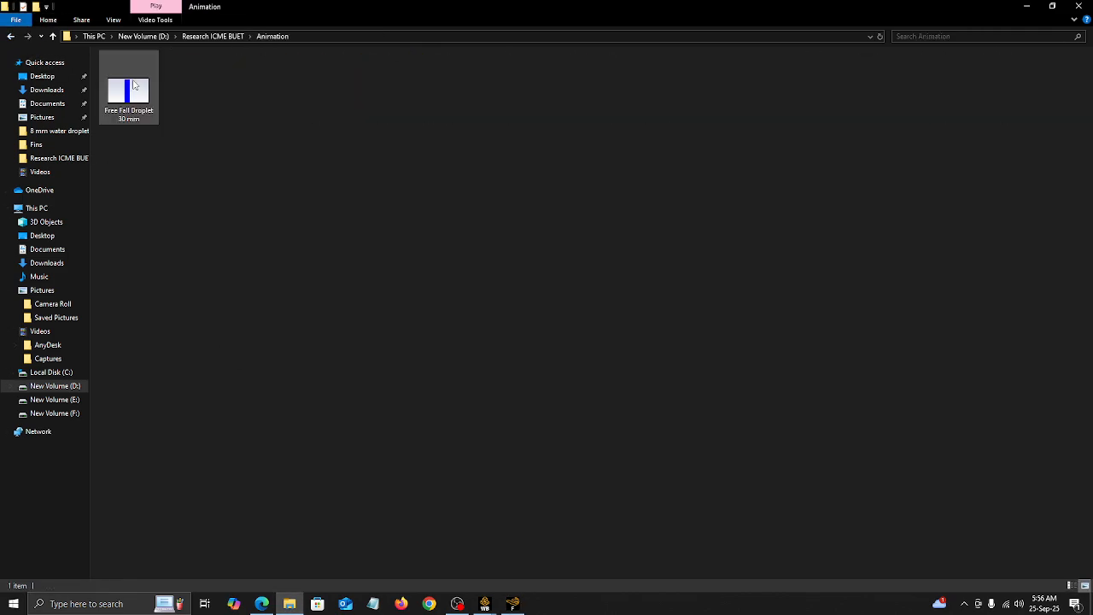
pyautogui.rightClick(138, 117)
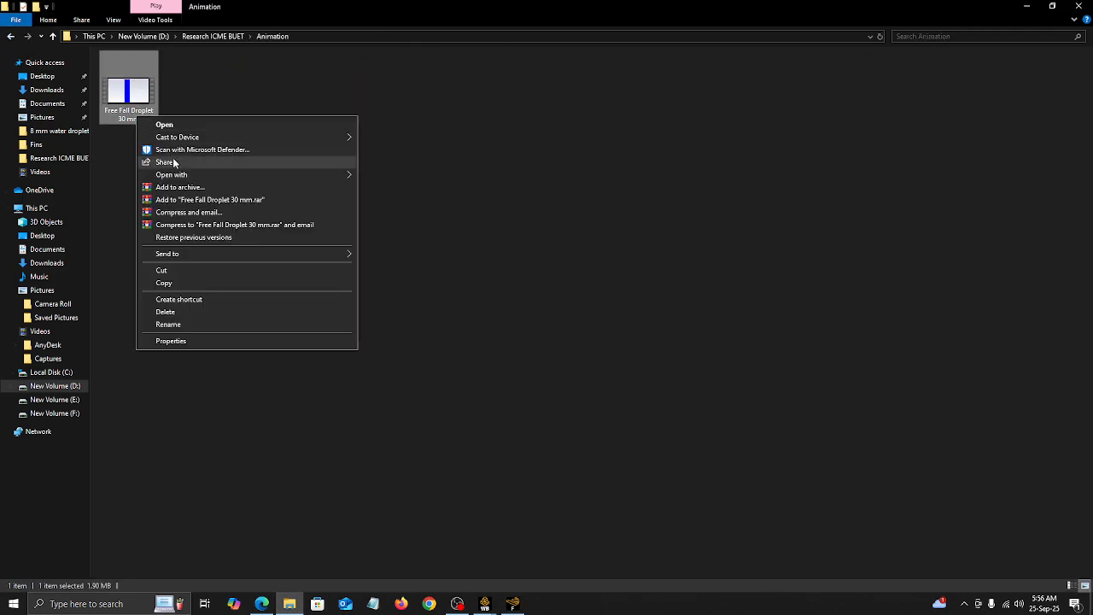
pyautogui.moveTo(179, 175)
pyautogui.click(397, 213)
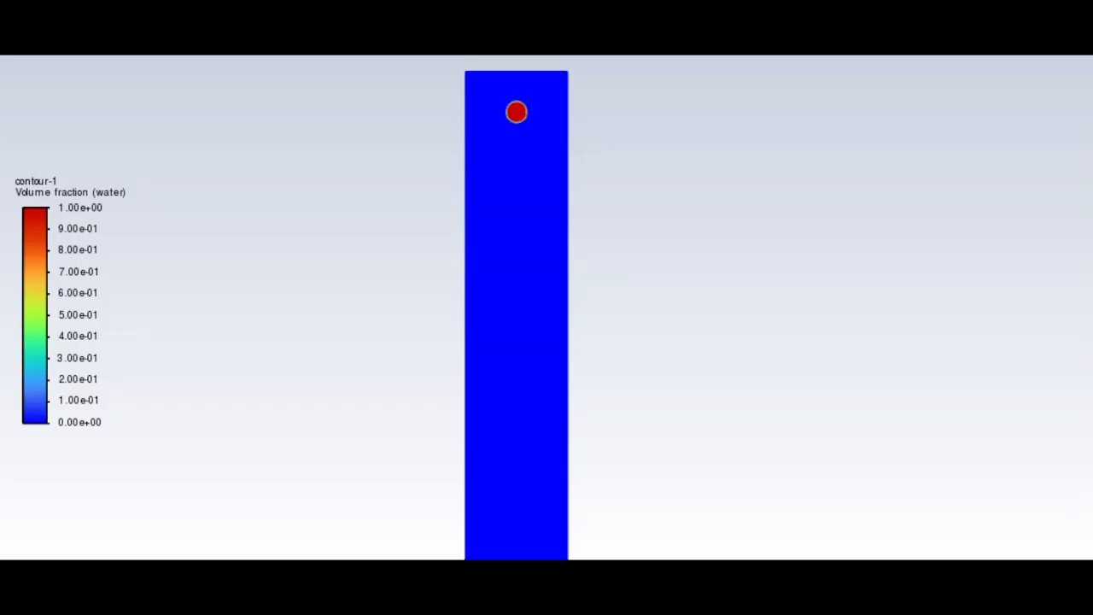
pyautogui.doubleClick(618, 488)
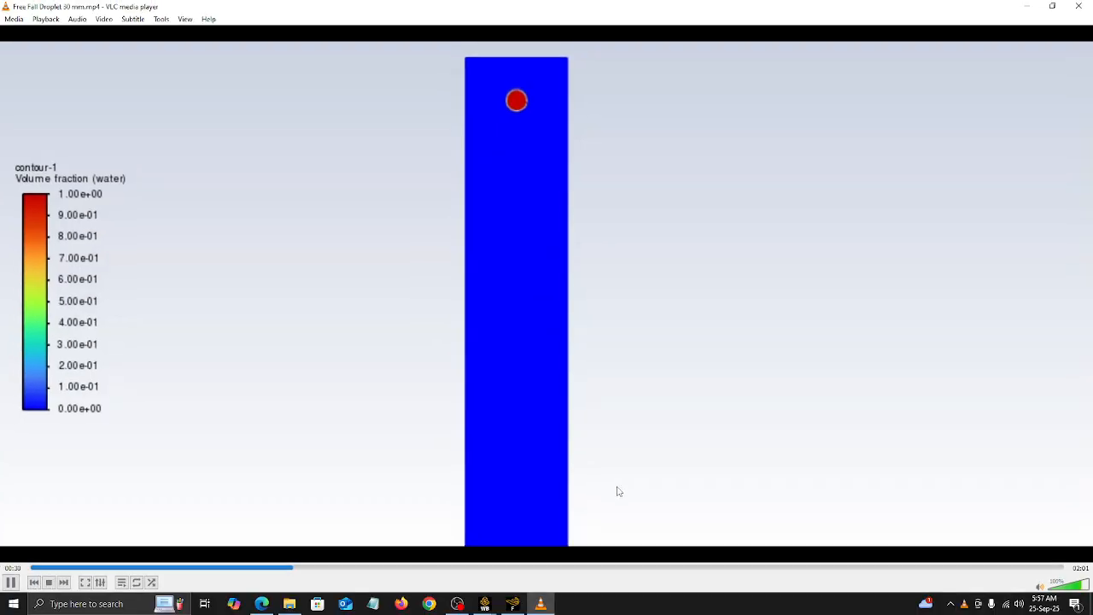
# Step: Switch back to Fluent and open the playback settings of the results animations
pyautogui.click(513, 606)
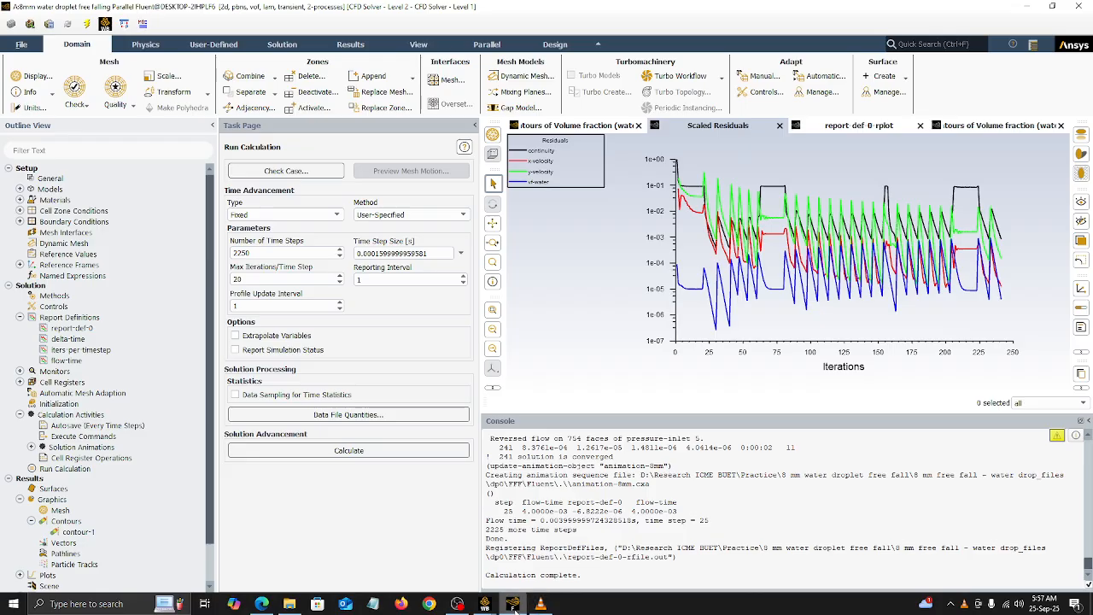
pyautogui.scroll(-2, 81, 551)
pyautogui.doubleClick(59, 555)
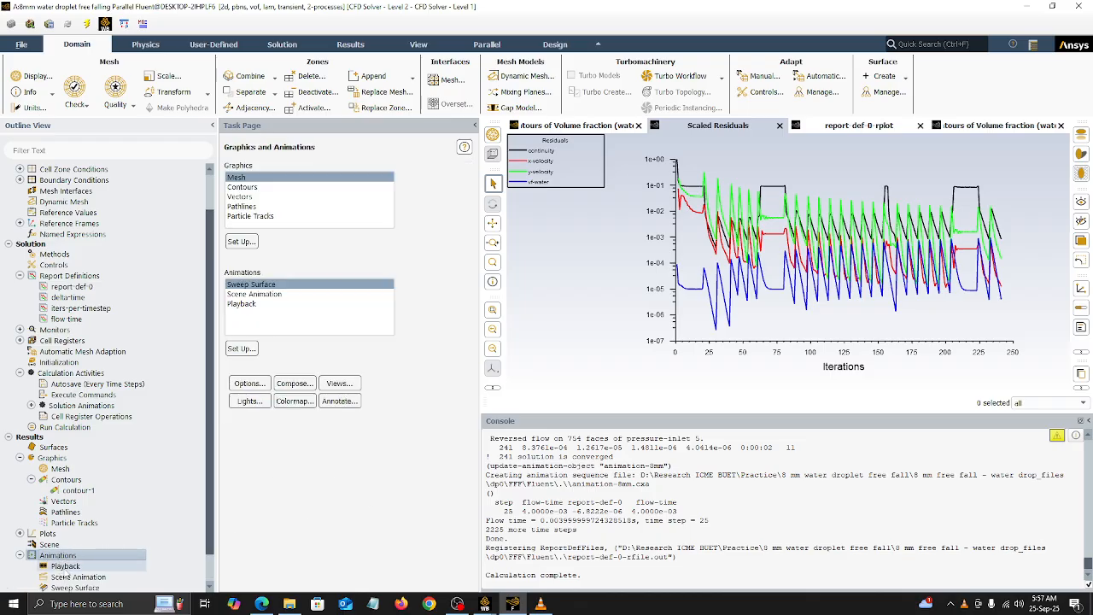
pyautogui.click(59, 565)
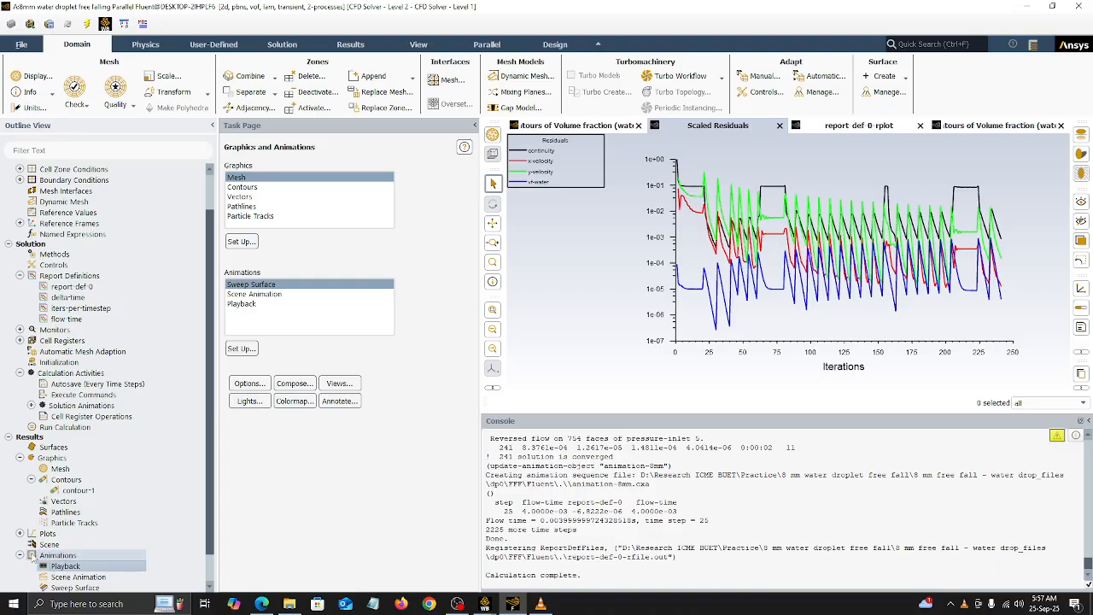
pyautogui.scroll(-1, 60, 555)
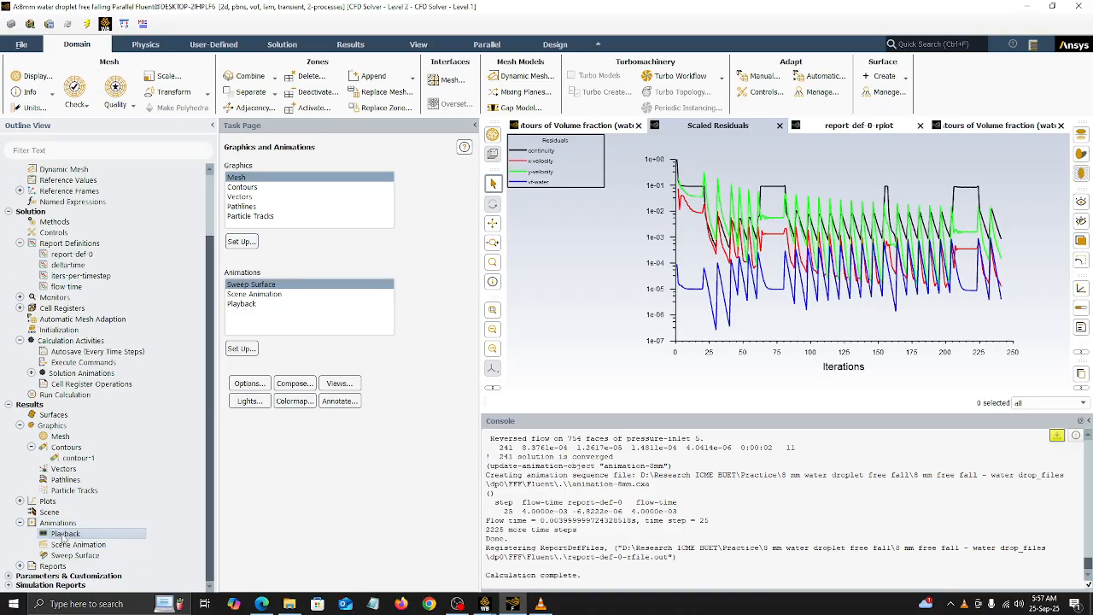
pyautogui.doubleClick(64, 533)
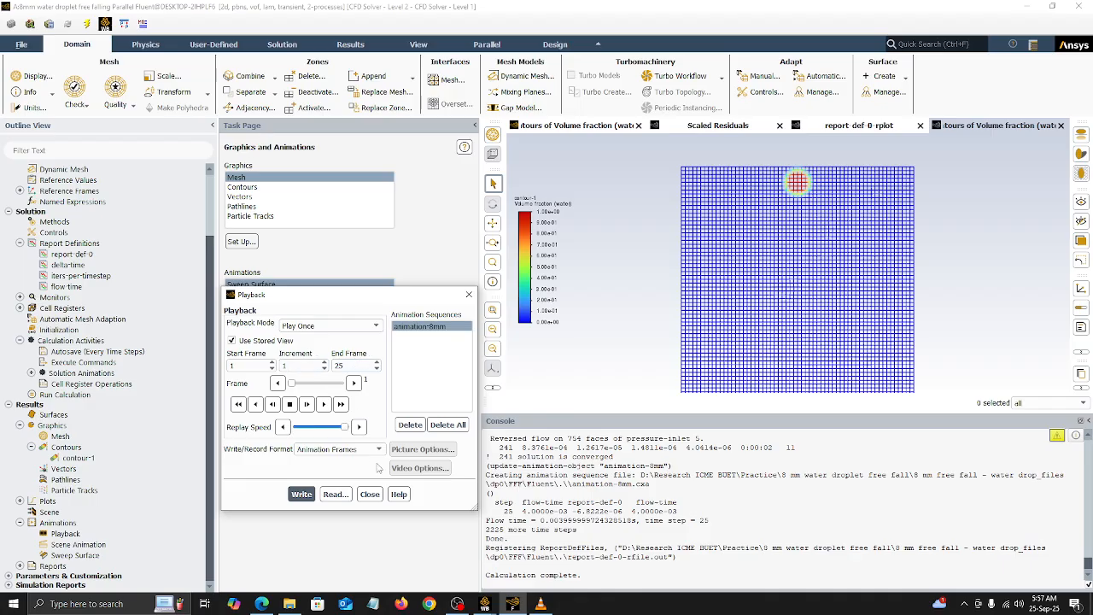
# Step: Set the write/record format of animation-8mm to Video File and close the playback settings
pyautogui.click(310, 495)
pyautogui.click(364, 451)
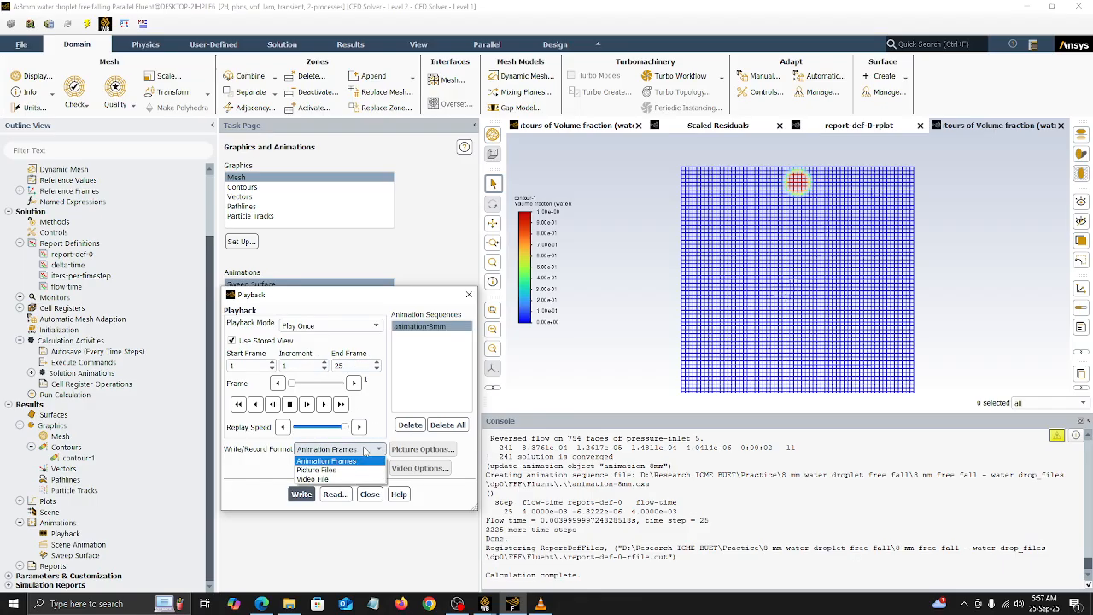
pyautogui.click(352, 478)
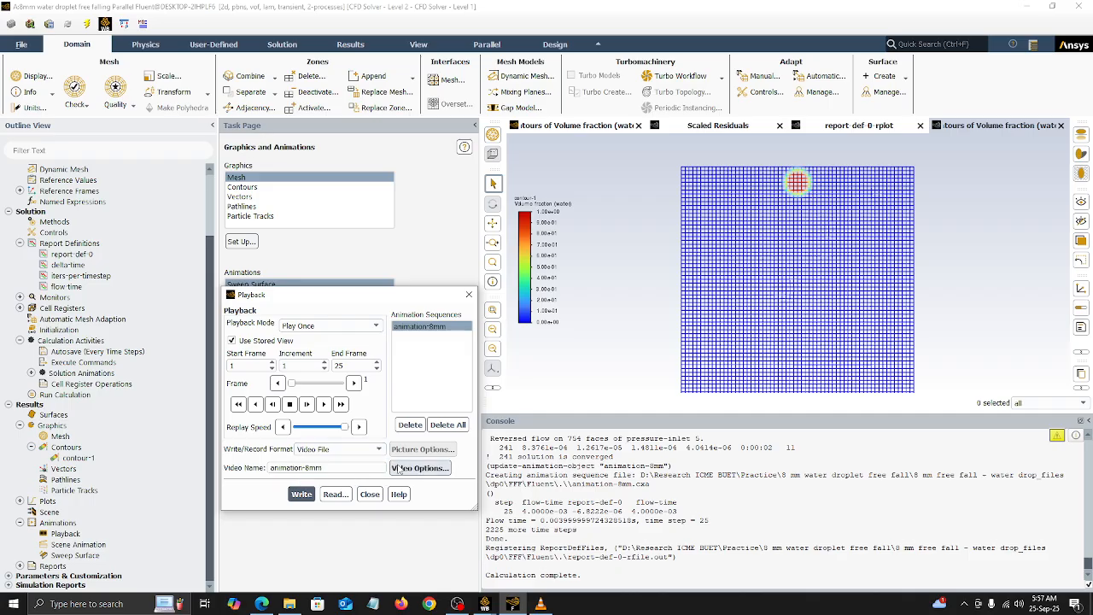
pyautogui.click(362, 451)
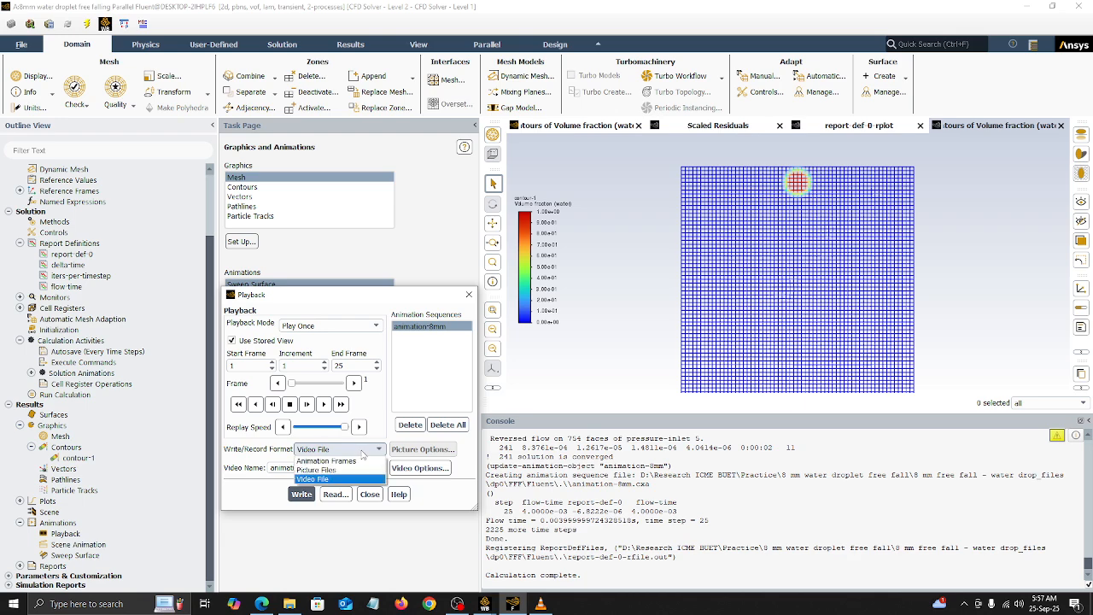
pyautogui.click(278, 498)
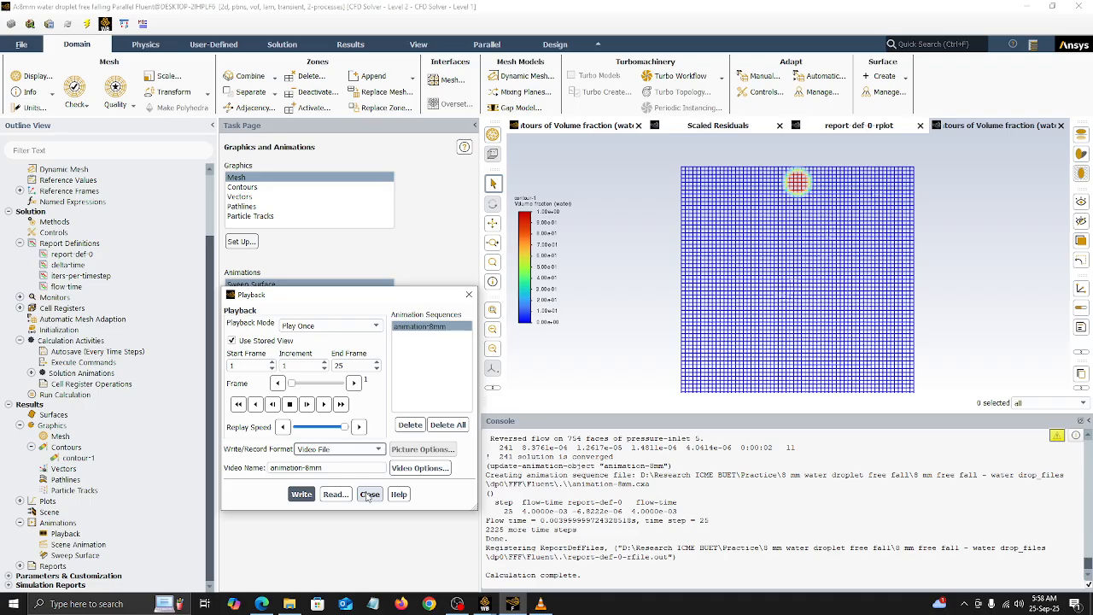
pyautogui.click(369, 494)
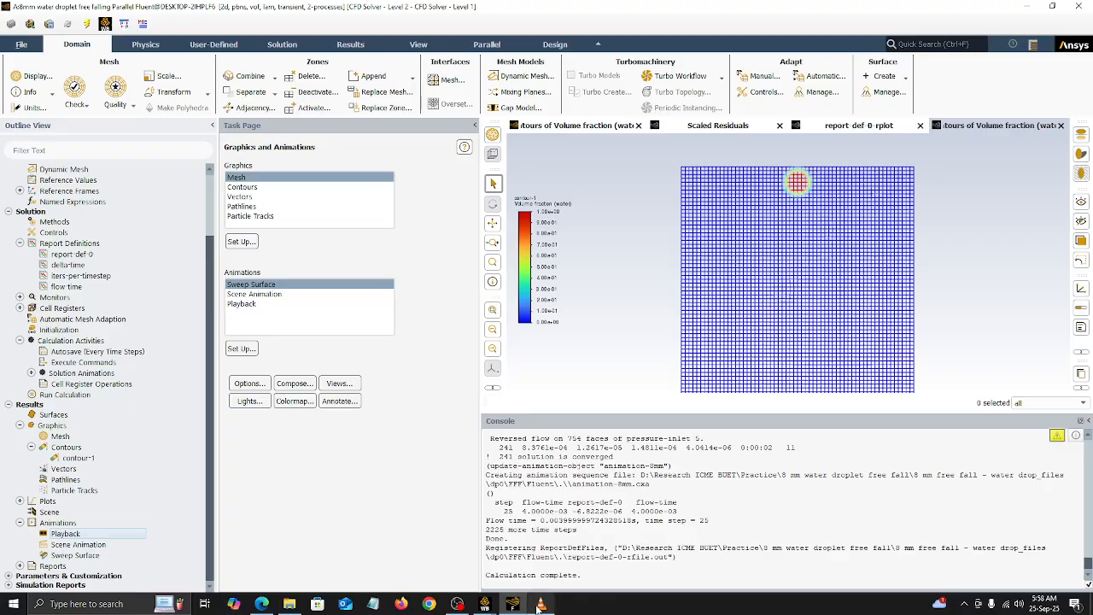
# Step: Switch to VLC media player, watch the droplet video in full screen and skip forward through the fall
pyautogui.click(539, 603)
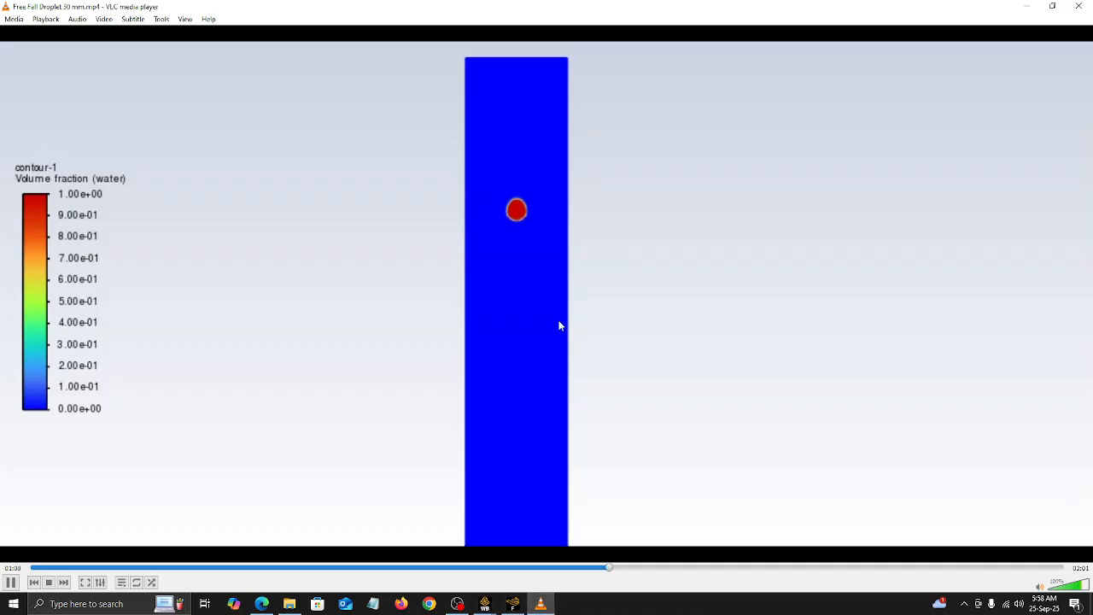
pyautogui.doubleClick(671, 189)
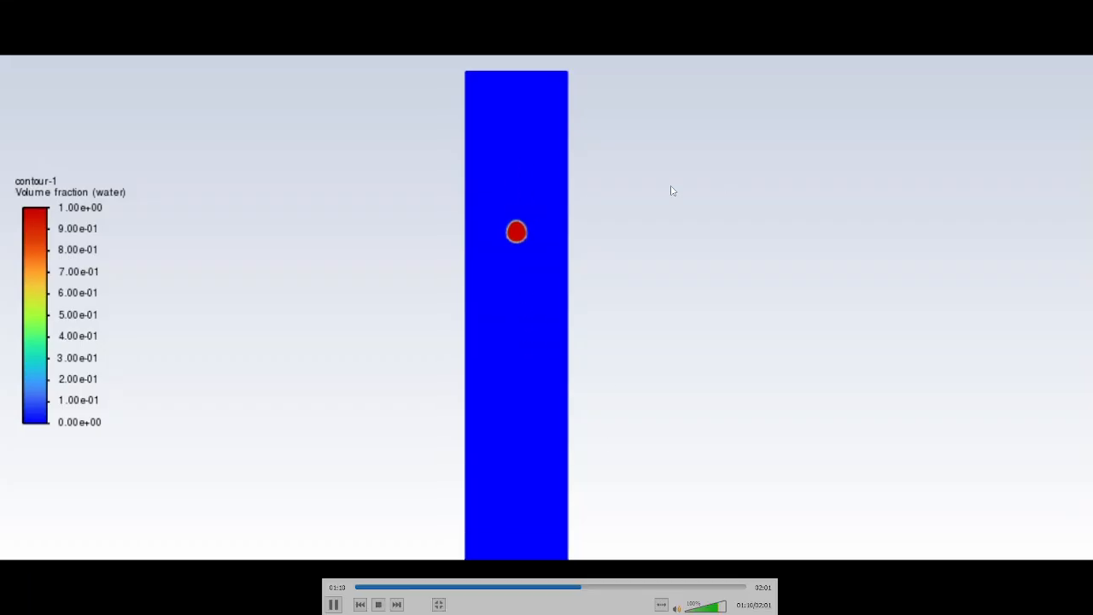
pyautogui.press('Right')
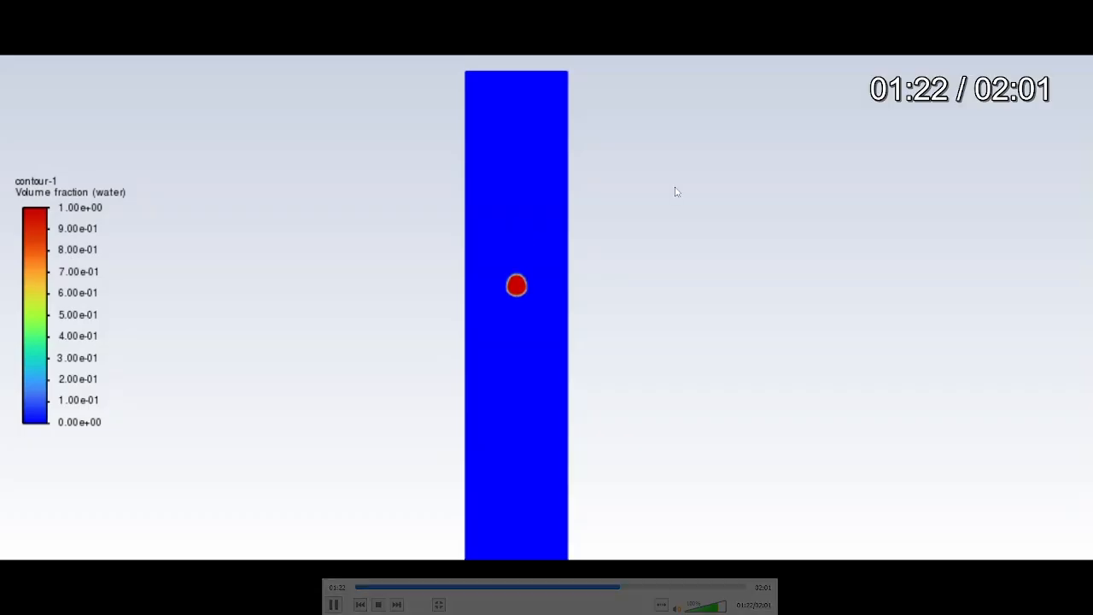
# Step: Skip further ahead to watch the droplet near the bottom of the channel, and leave full screen
pyautogui.press('Right')
pyautogui.press('Right')
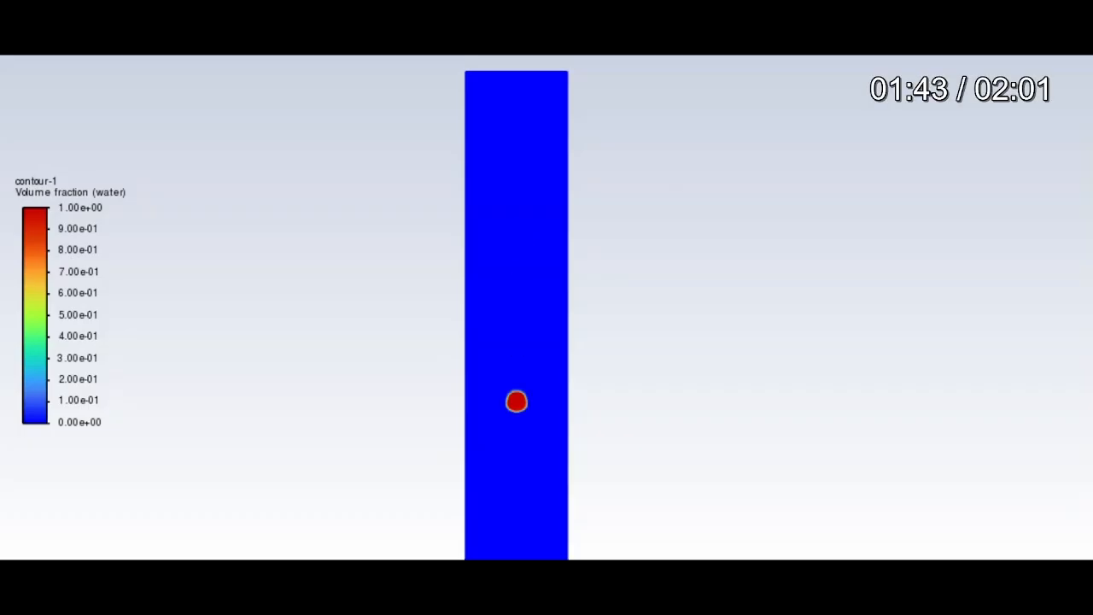
pyautogui.press('Right')
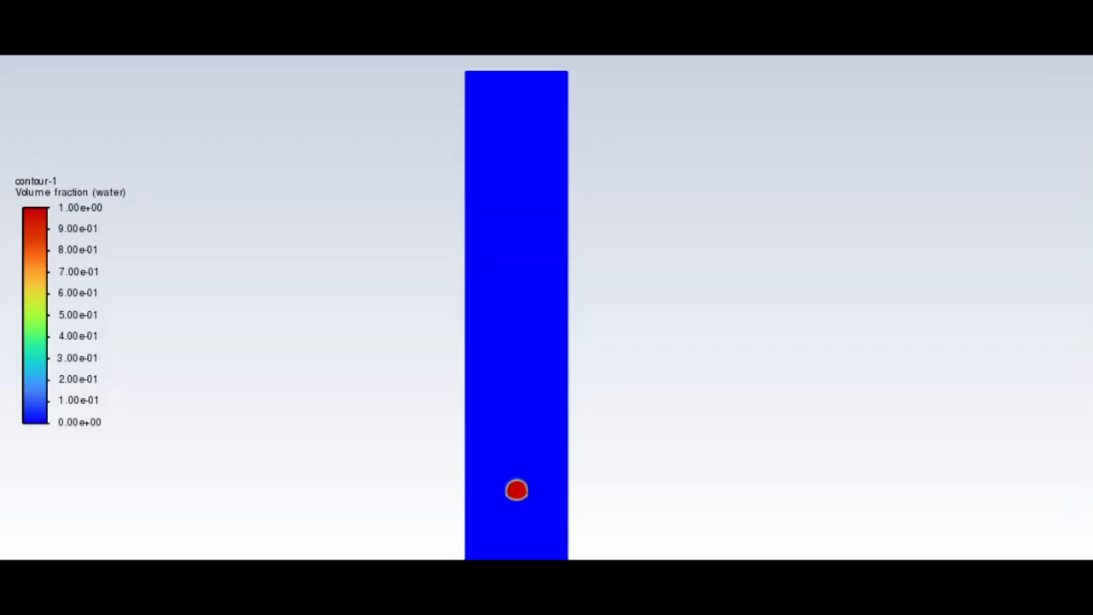
pyautogui.doubleClick(481, 214)
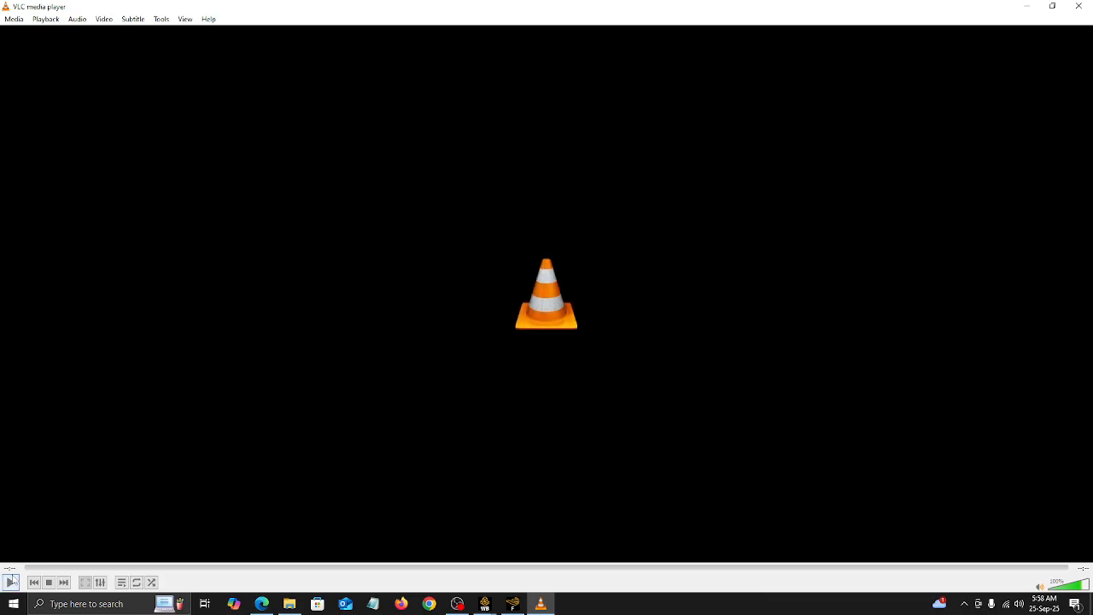
# Step: Replay the "Free Fall Droplet 30 mm" video from the beginning in full screen, and return to the windowed view
pyautogui.click(11, 581)
pyautogui.doubleClick(283, 441)
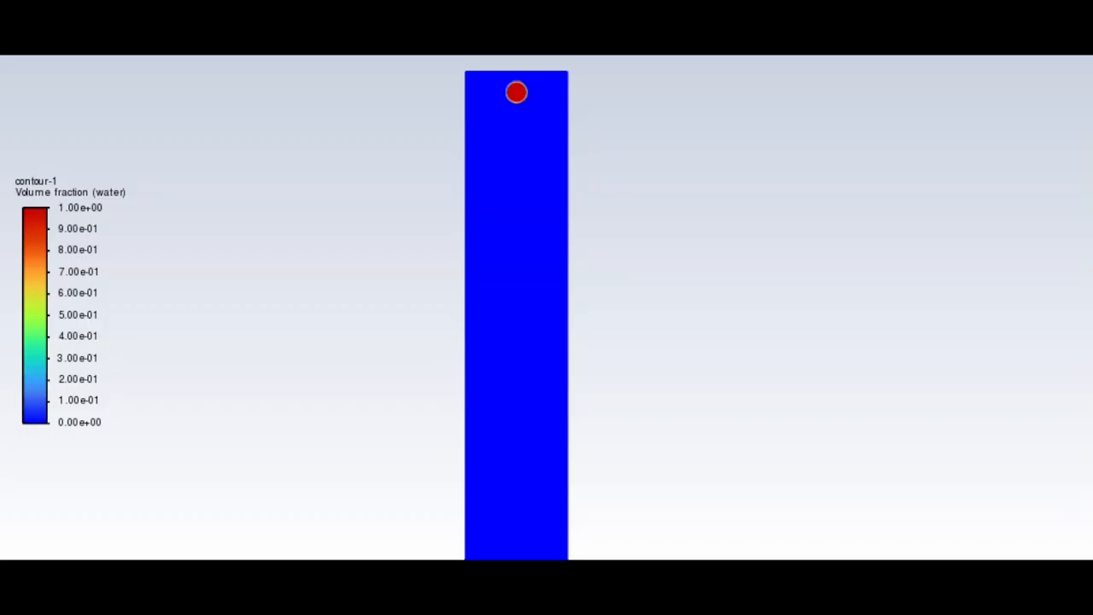
pyautogui.doubleClick(352, 232)
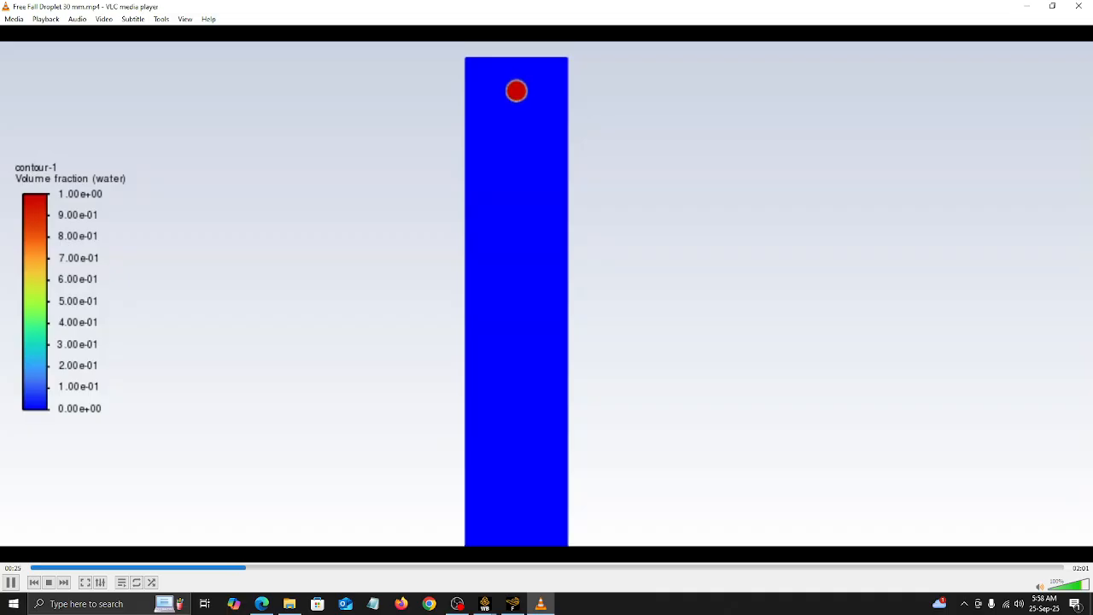
pyautogui.click(454, 605)
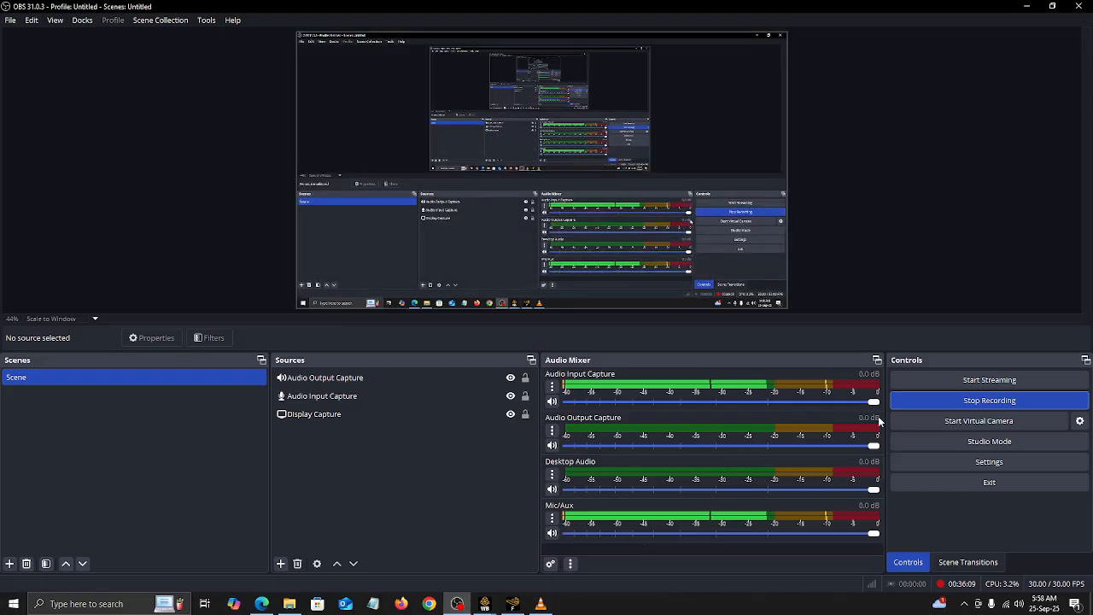